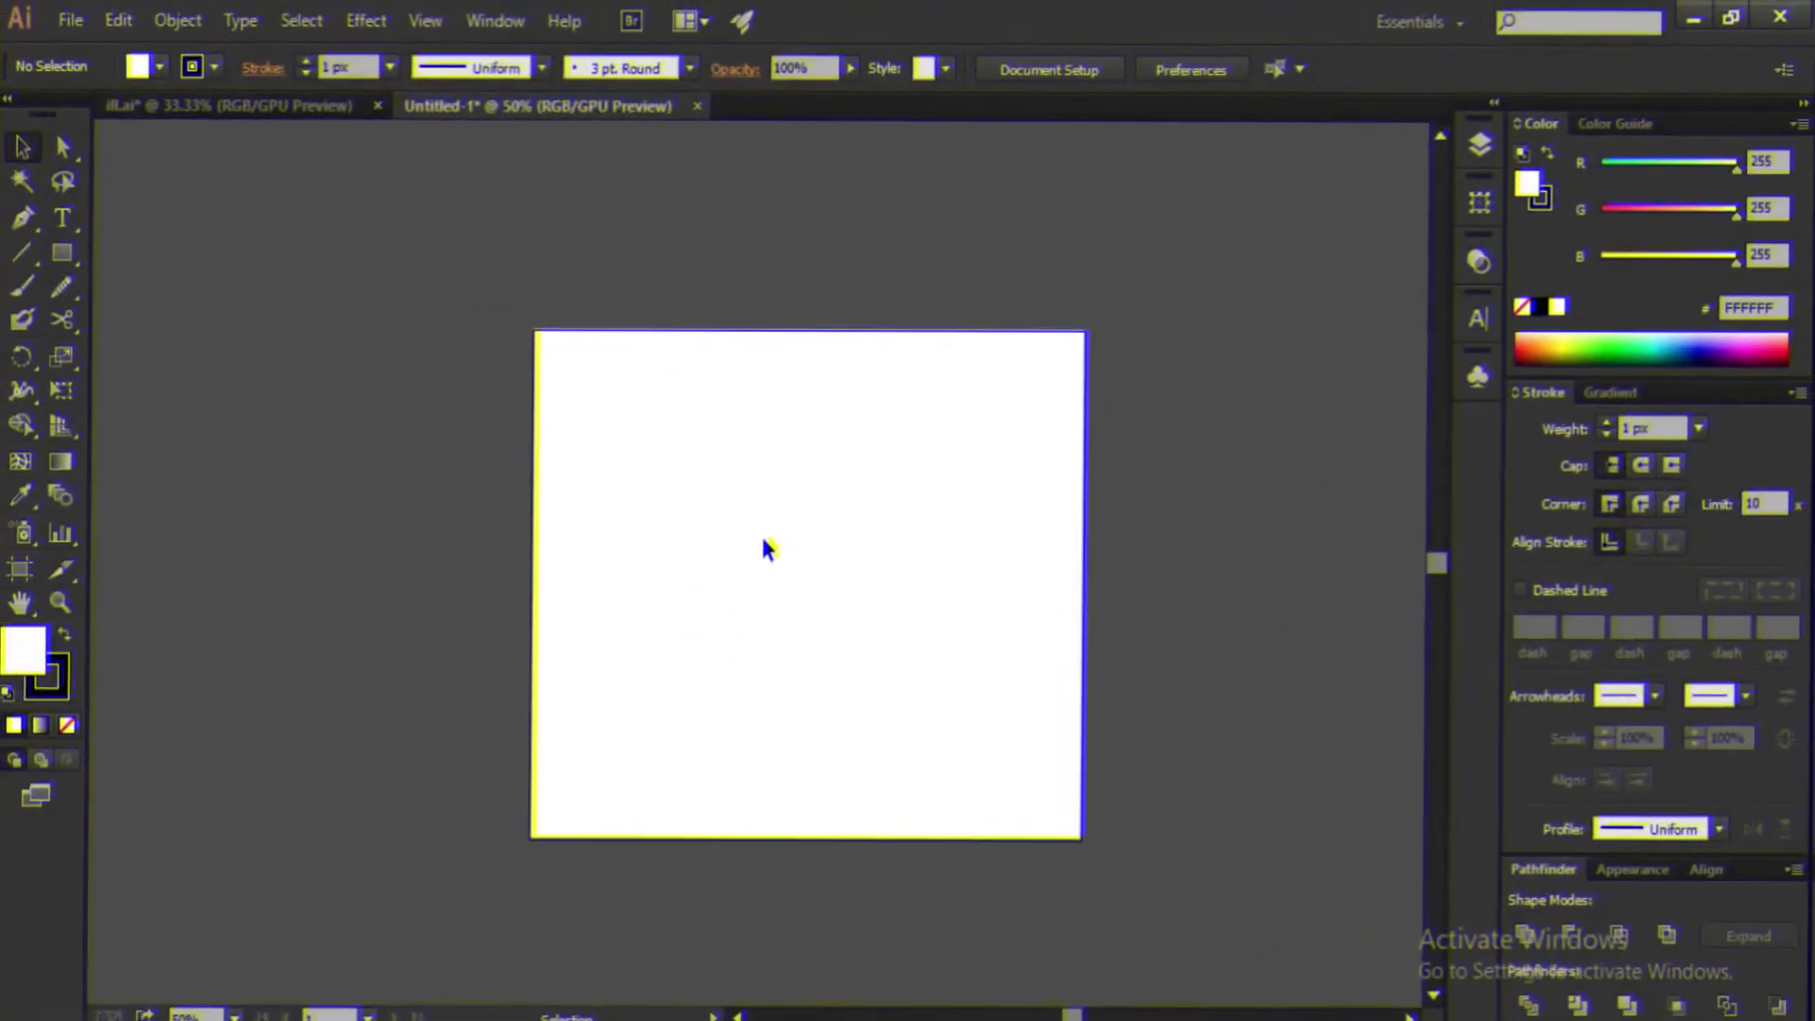
# Place the skull sketch photo onto the artboard
pyautogui.click(82, 26)
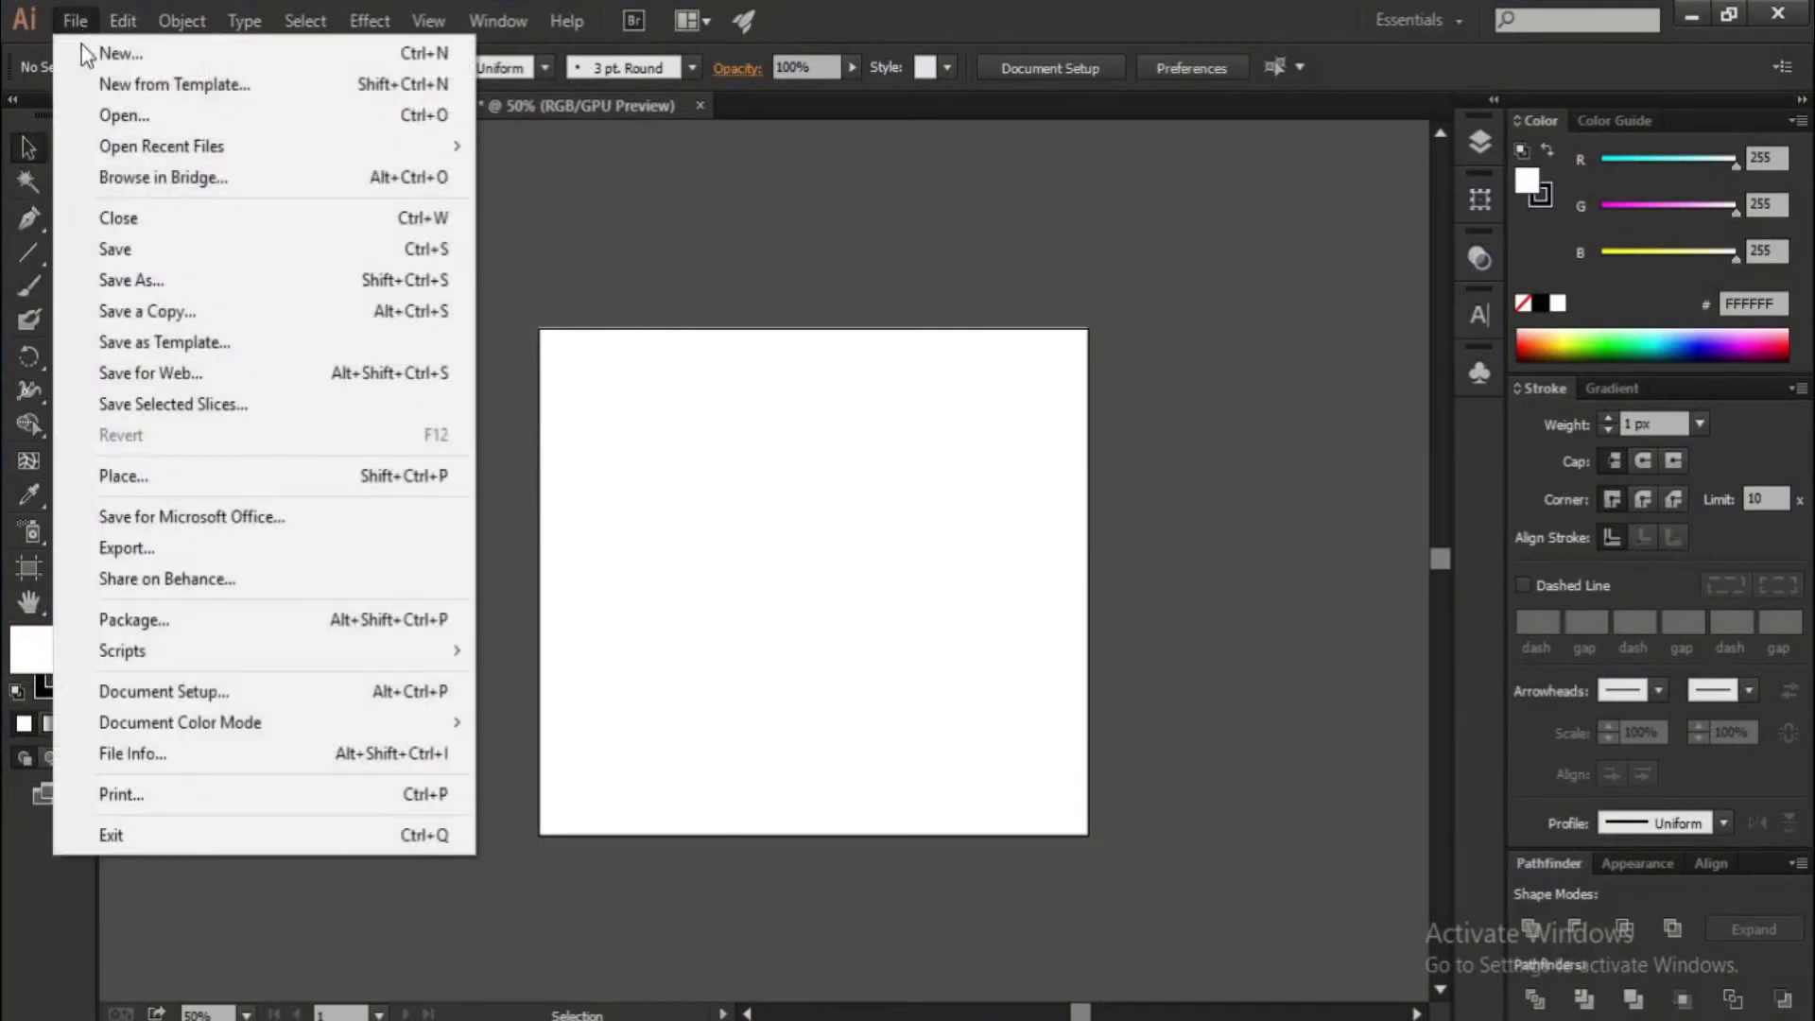
pyautogui.click(142, 481)
pyautogui.click(427, 430)
pyautogui.click(844, 958)
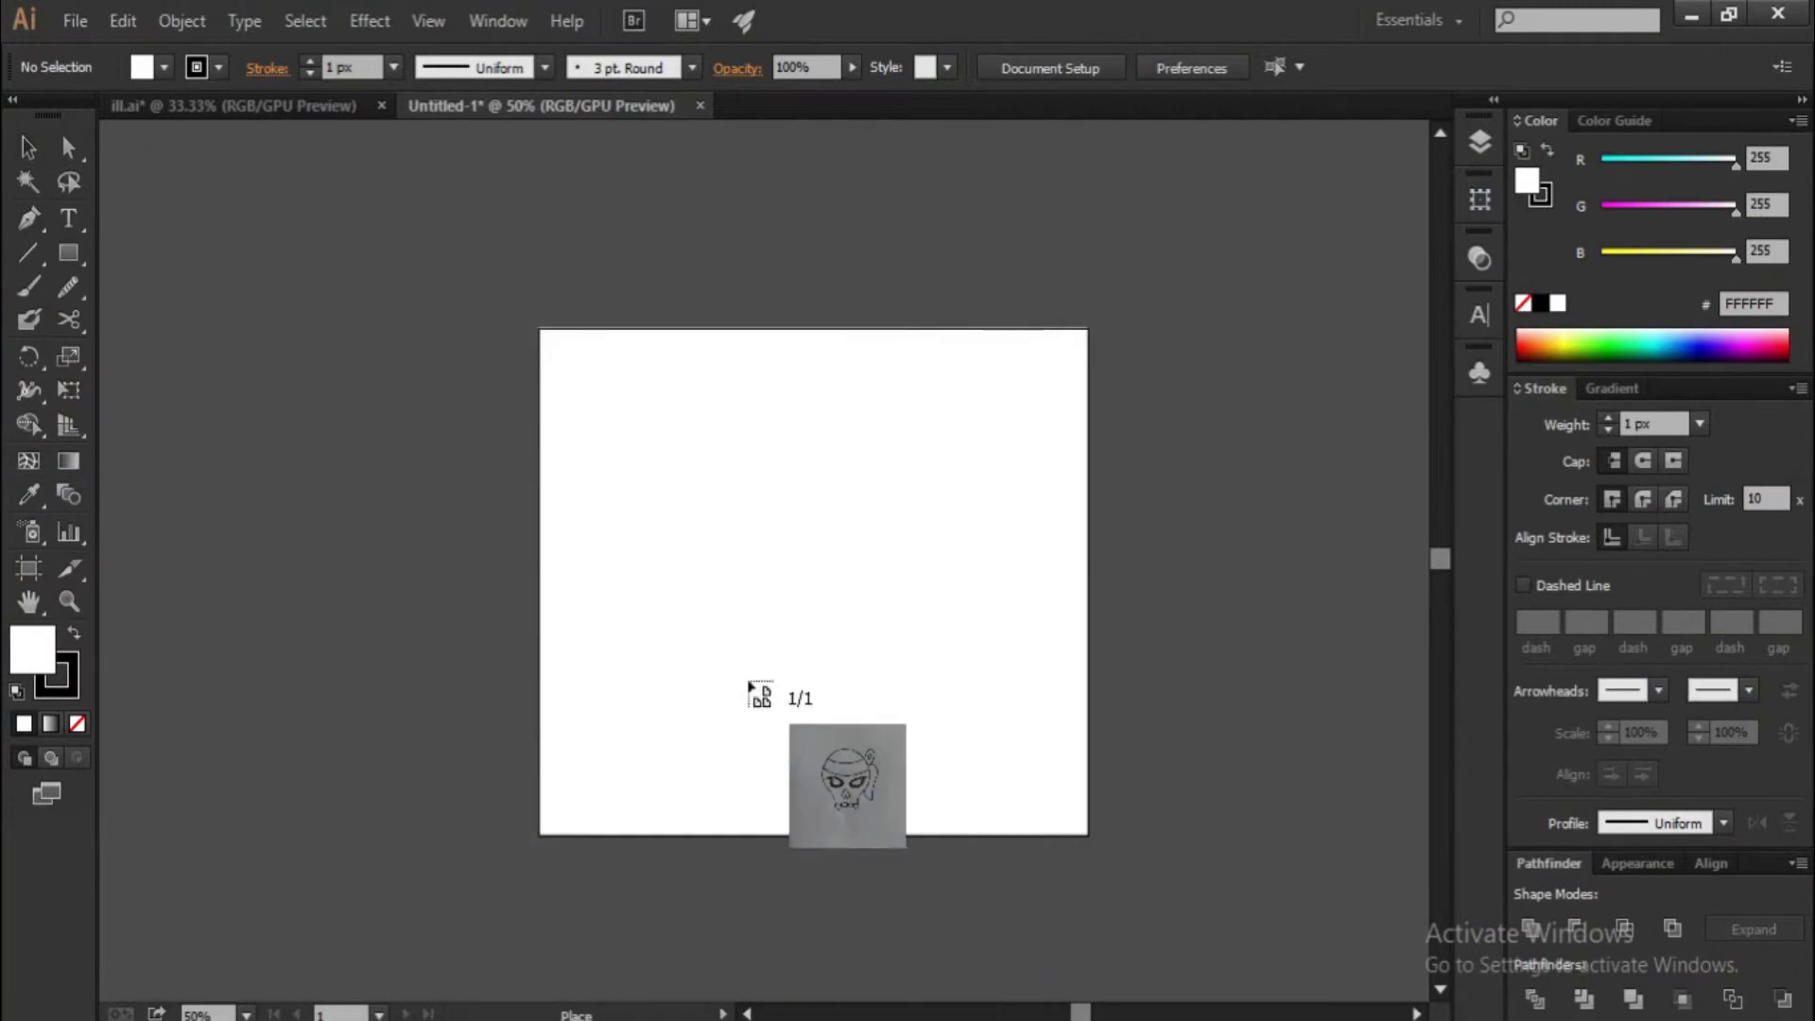
pyautogui.click(675, 468)
# Align the sketch to the artboard's top-left corner, enlarge it to cover the artboard and centre it
pyautogui.hotkey('ctrl', '1')
pyautogui.hotkey('ctrl', '-')
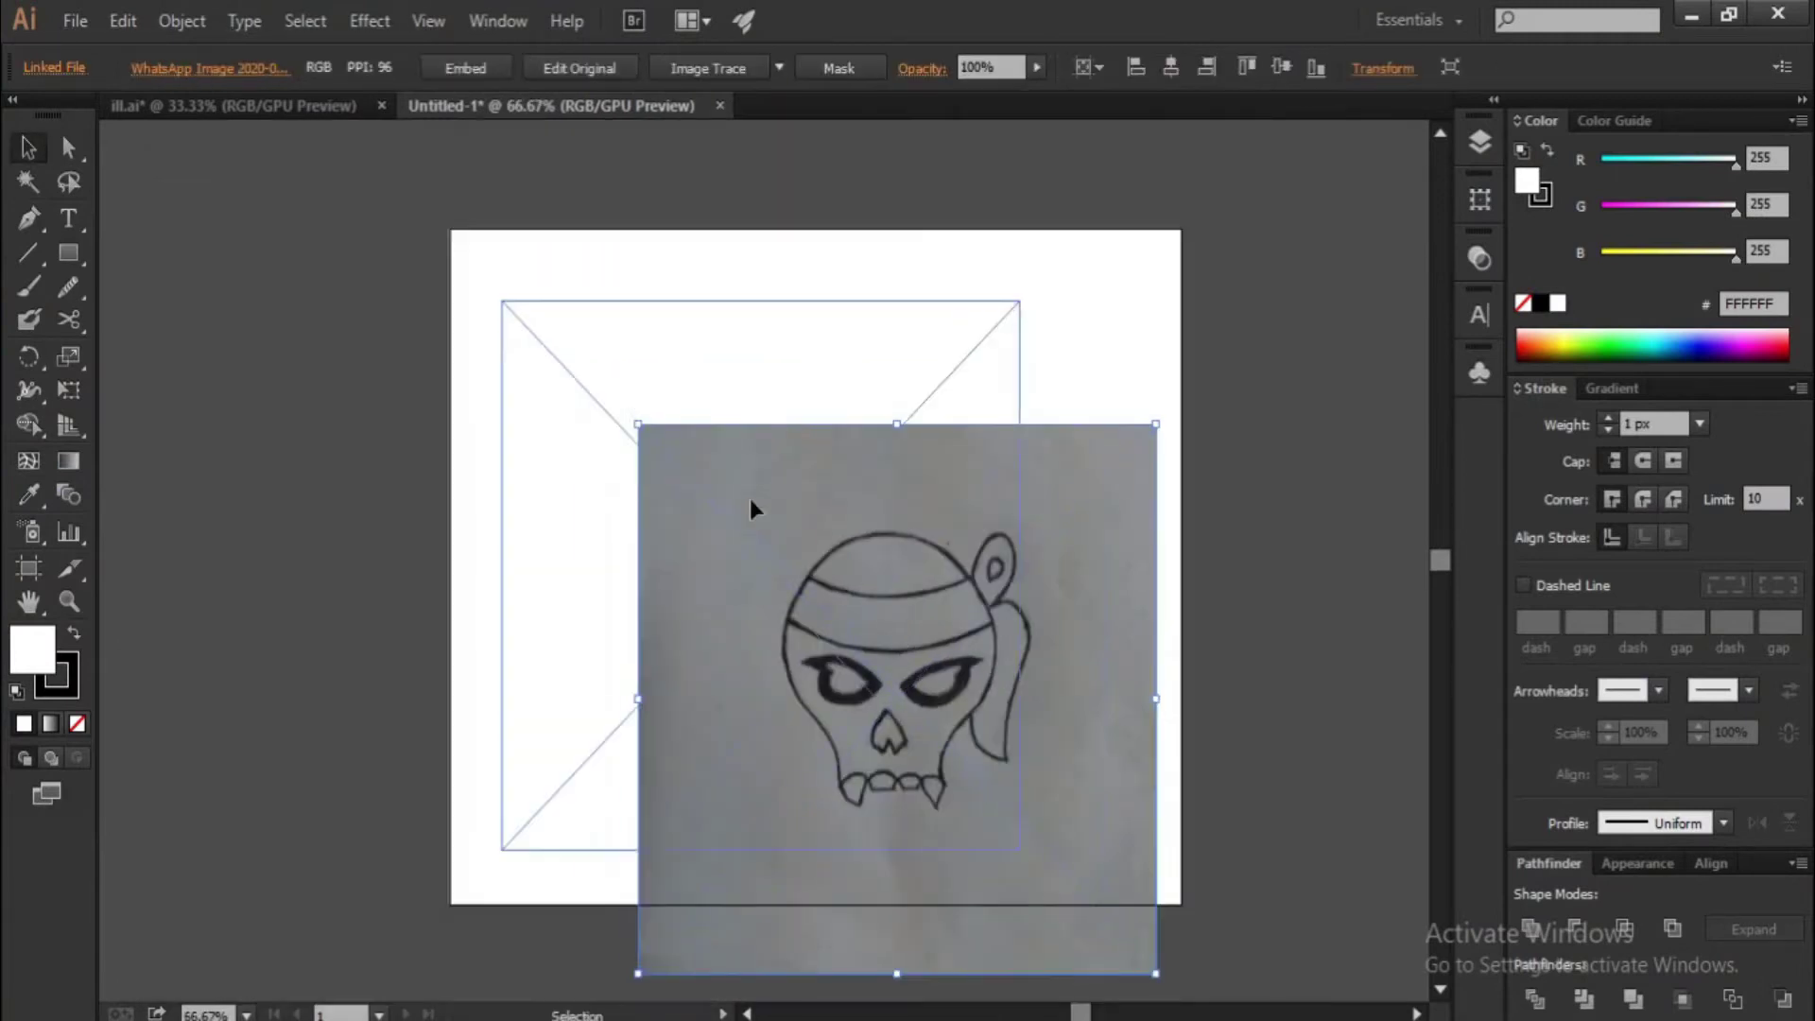
pyautogui.moveTo(719, 439); pyautogui.dragTo(533, 444)
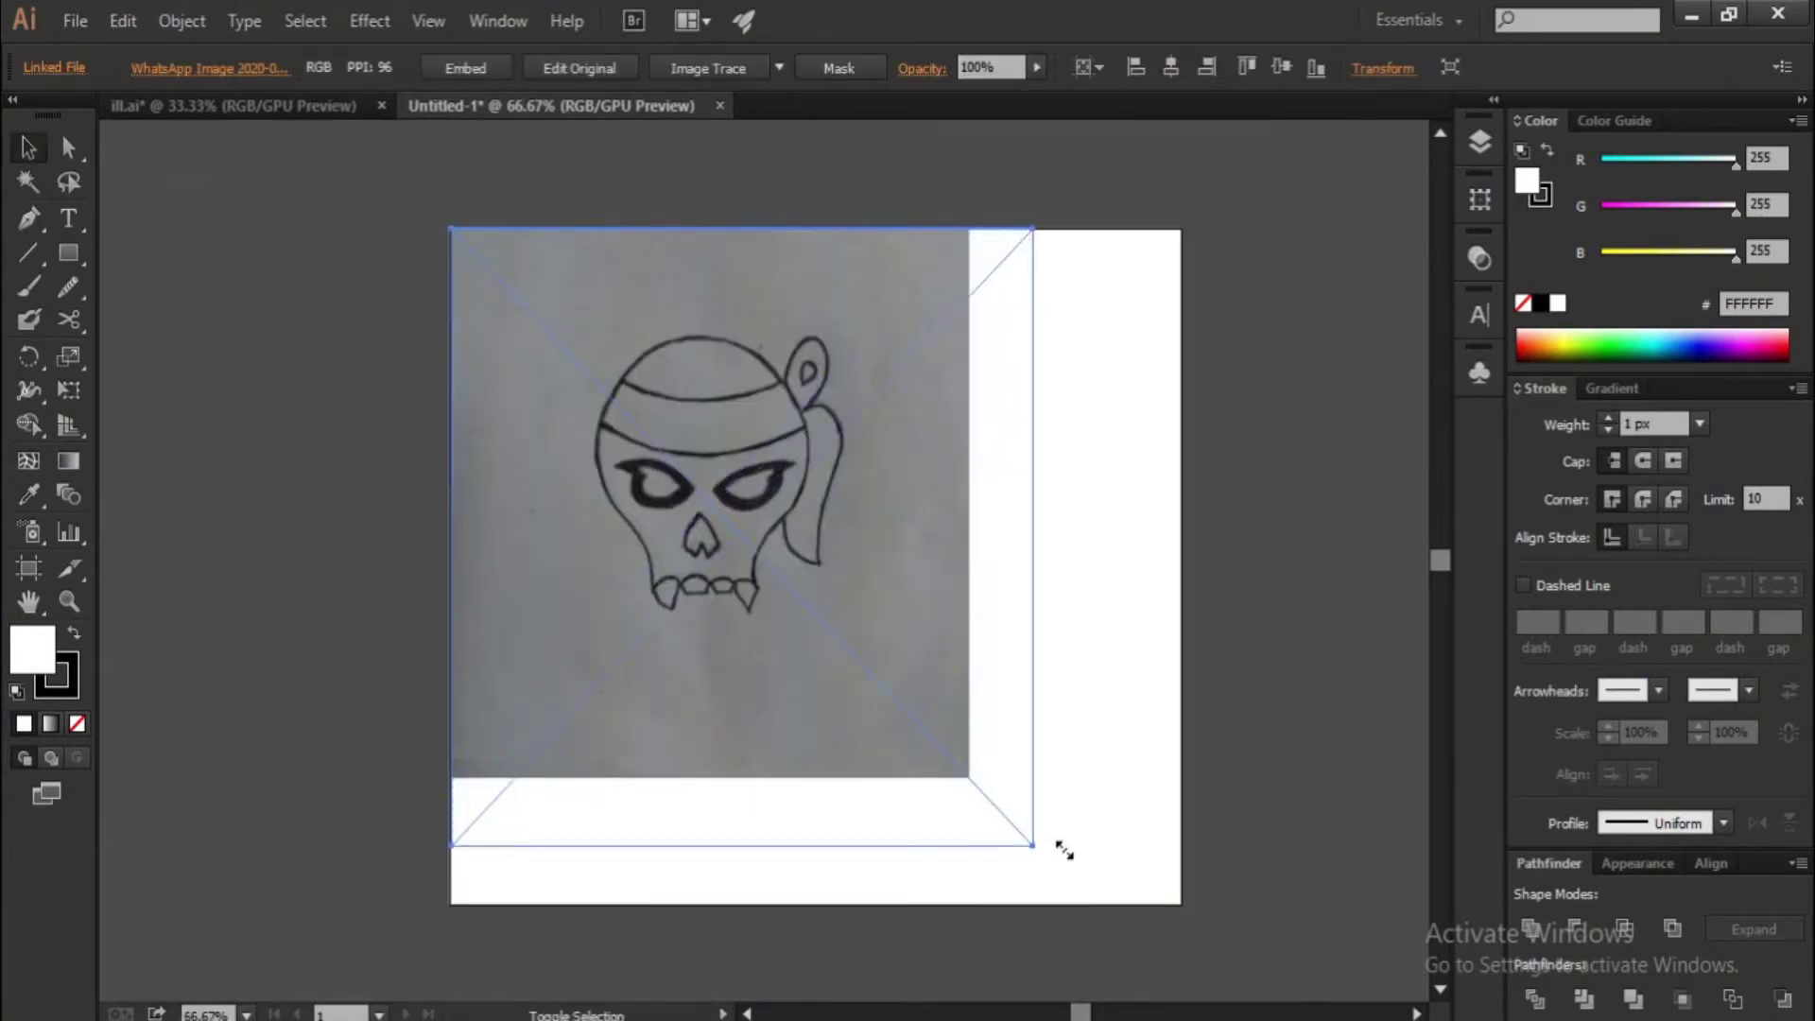
pyautogui.moveTo(972, 775); pyautogui.dragTo(1132, 908)
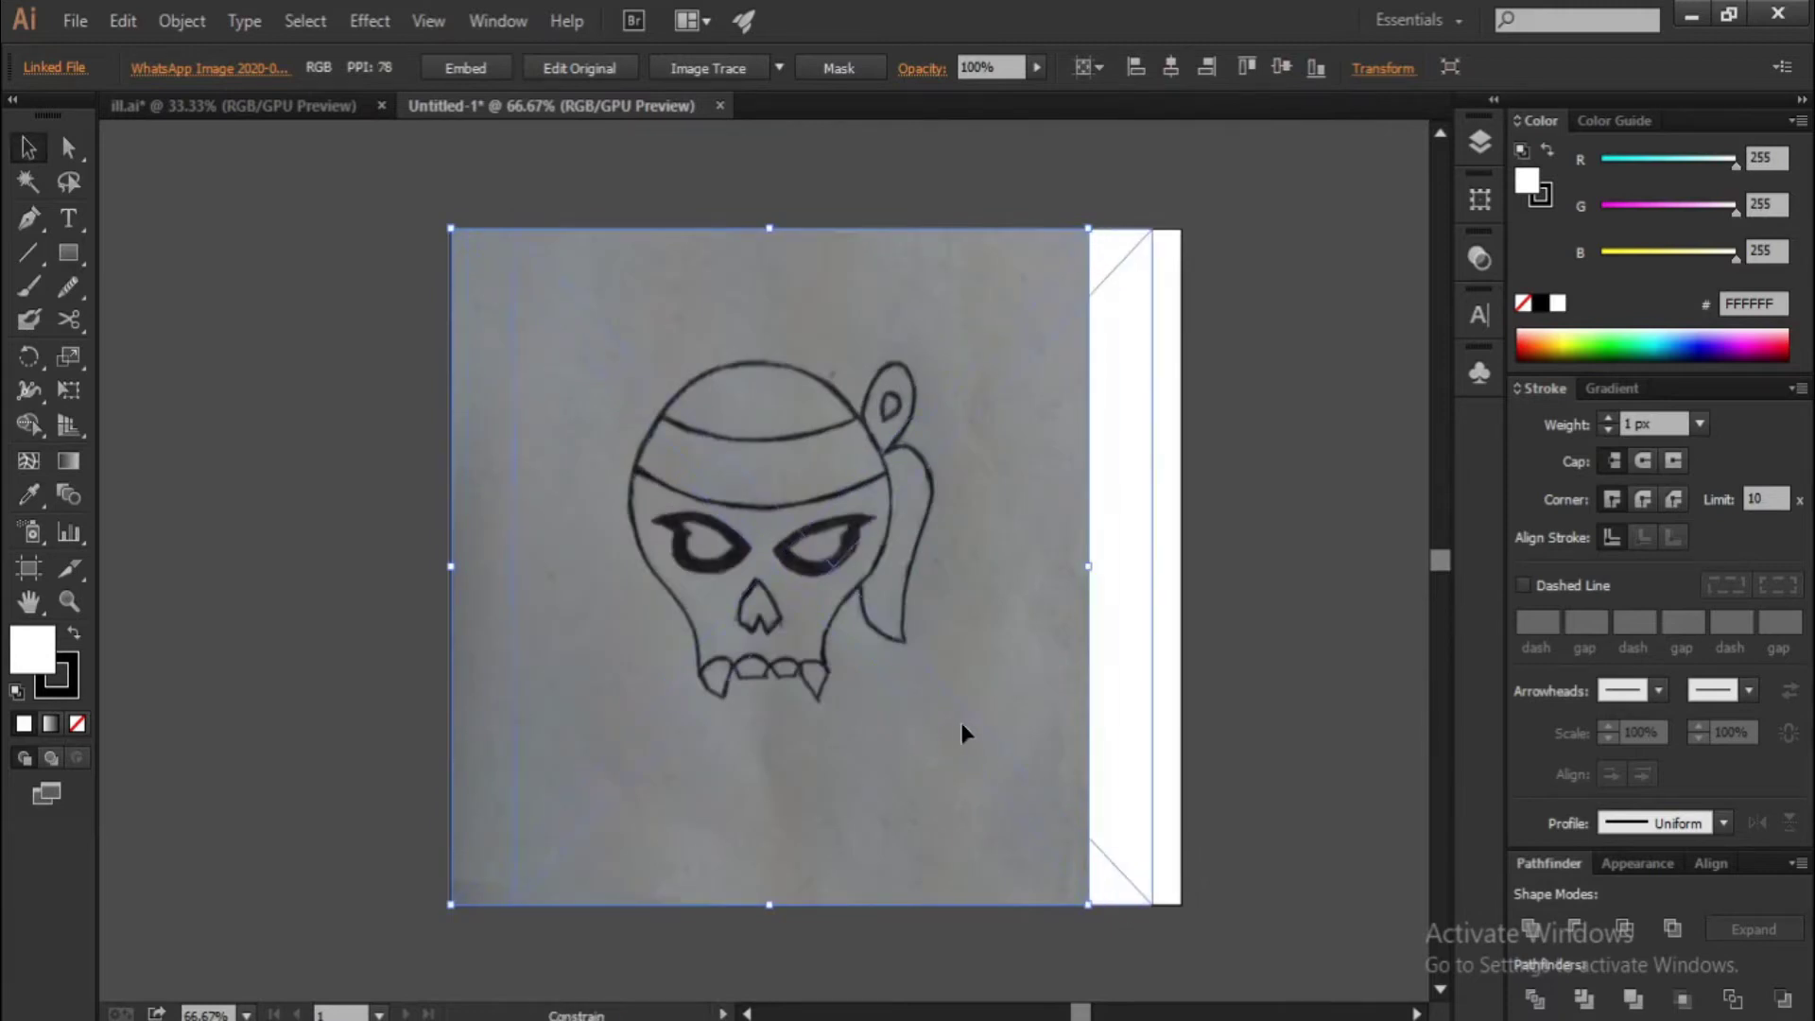
pyautogui.hotkey('shift', 'Right')
pyautogui.hotkey('shift', 'Right')
pyautogui.hotkey('shift', 'Right')
pyautogui.click(1257, 794)
pyautogui.scroll(2, 877, 671)
pyautogui.click(877, 671)
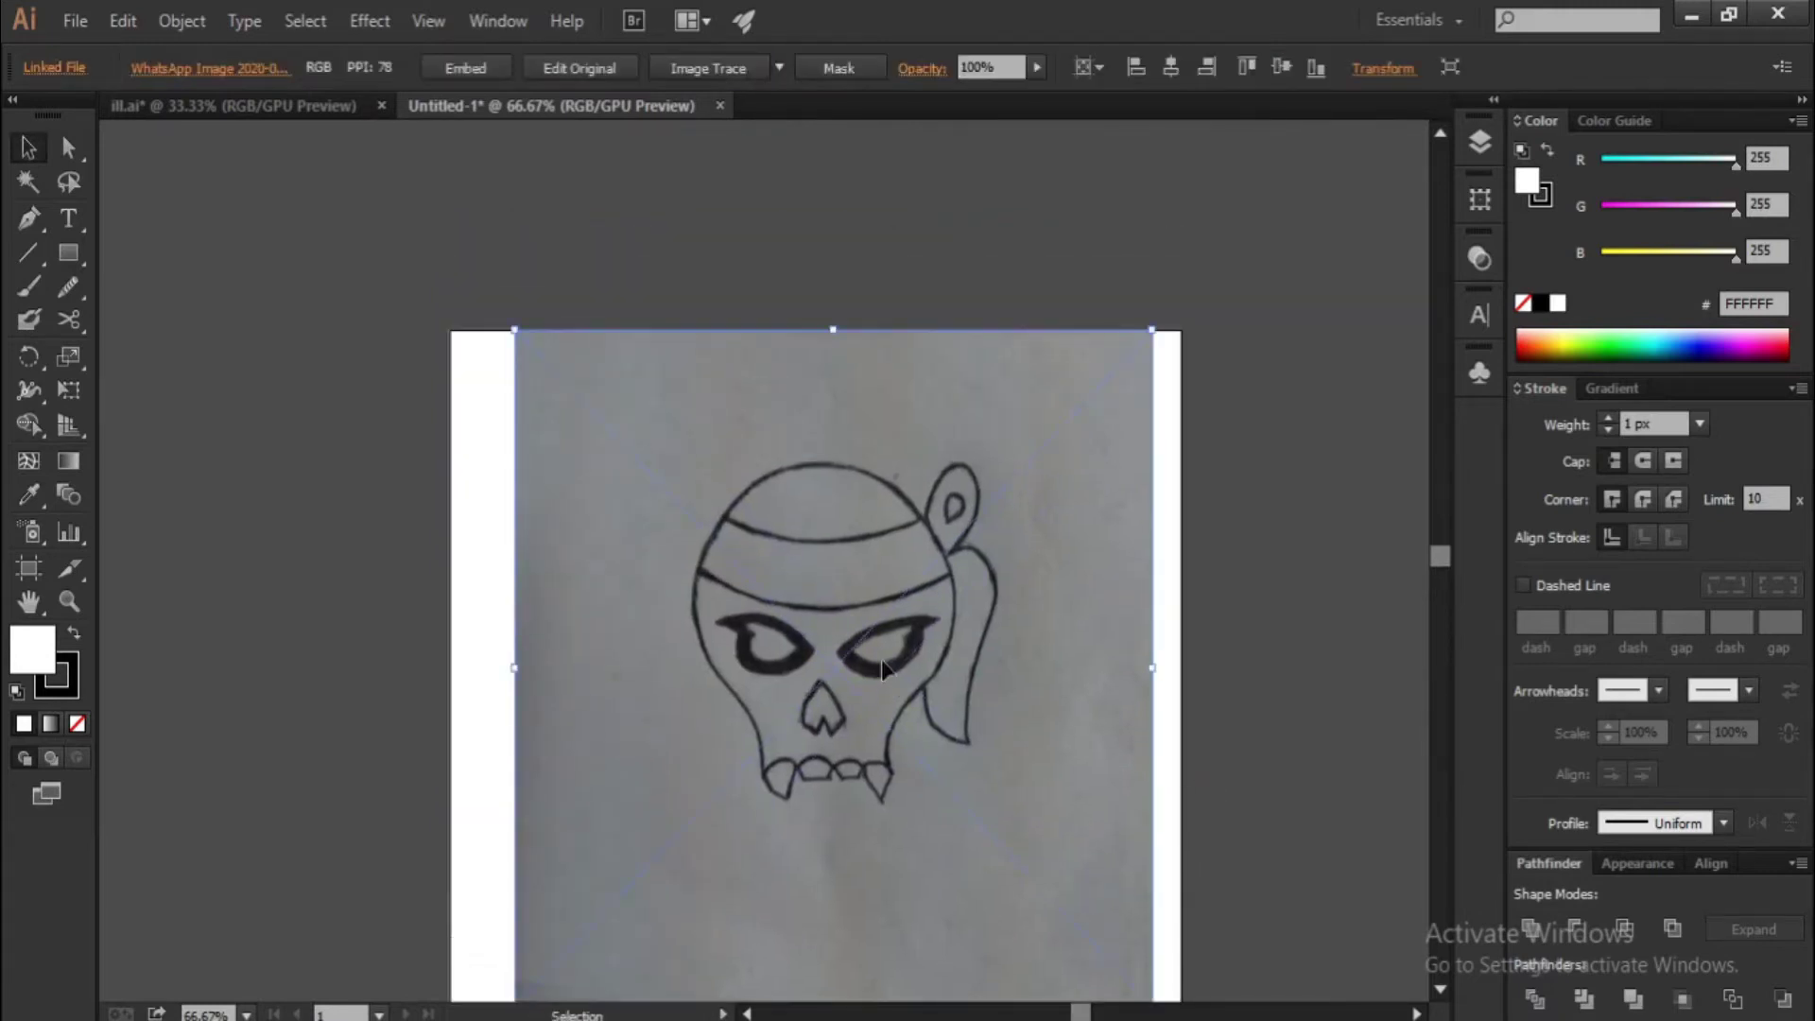
pyautogui.click(182, 20)
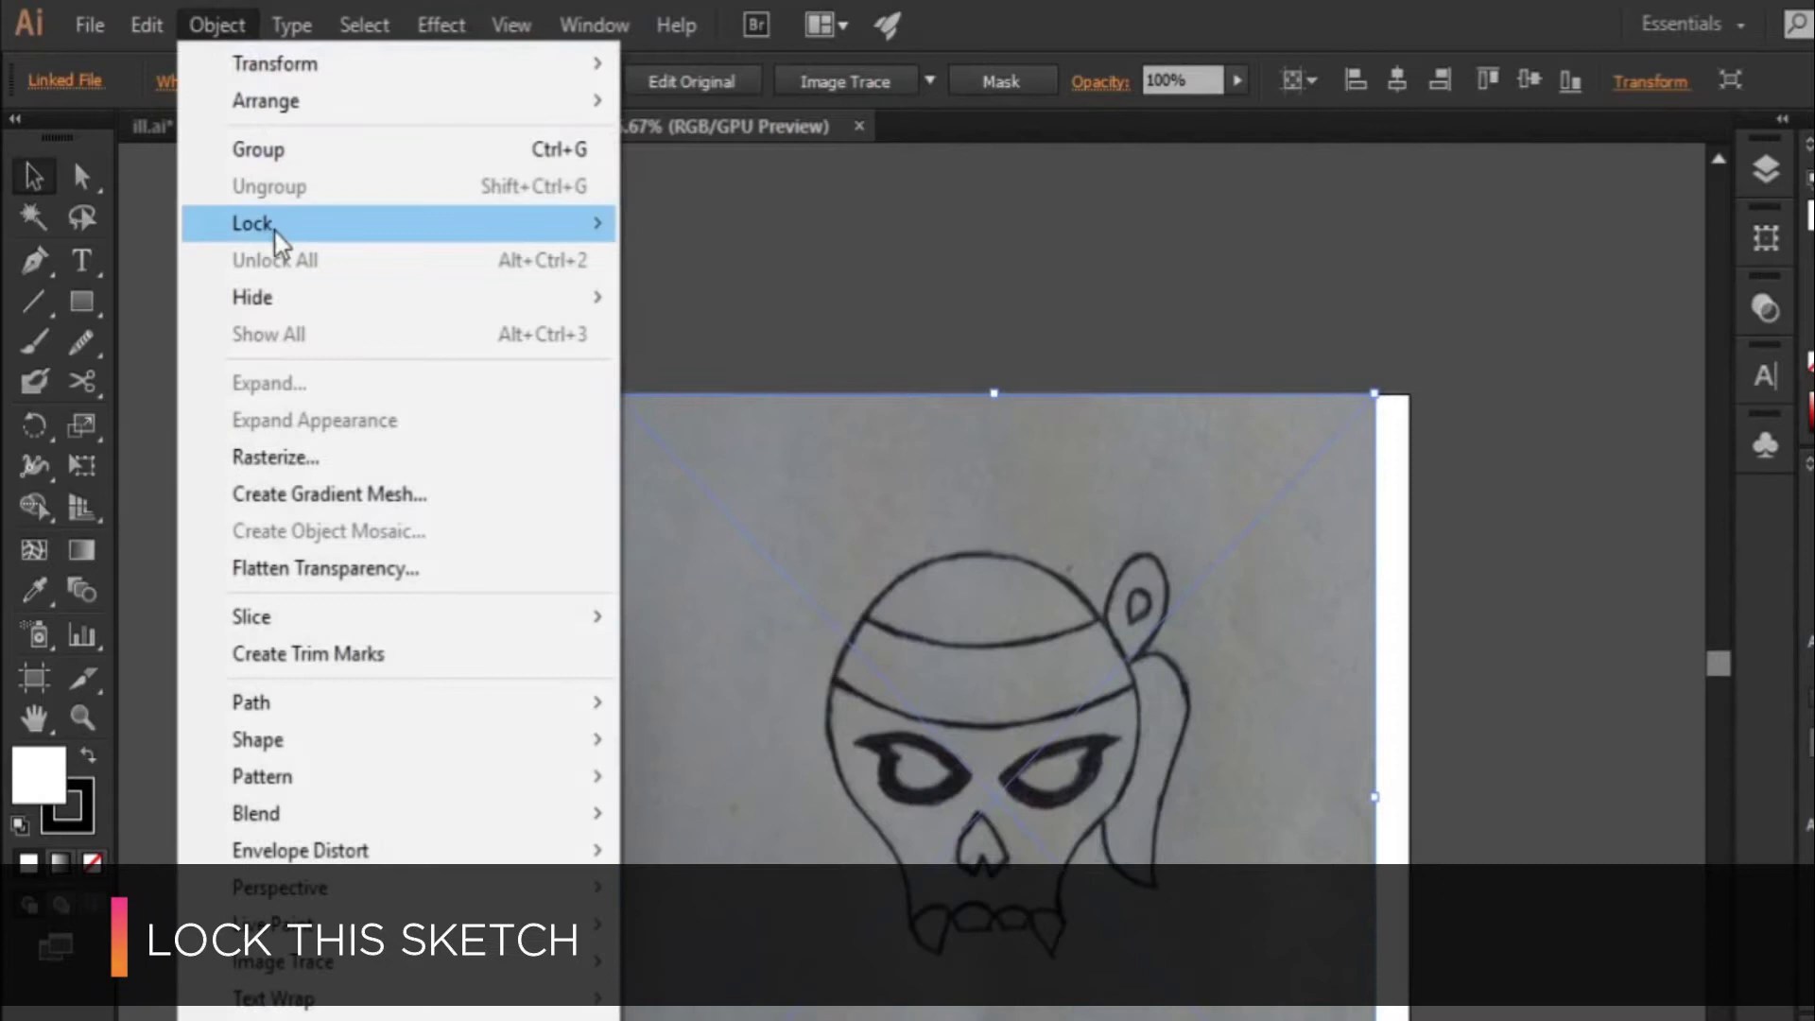
# Lock the skull sketch so it cannot move
pyautogui.click(668, 226)
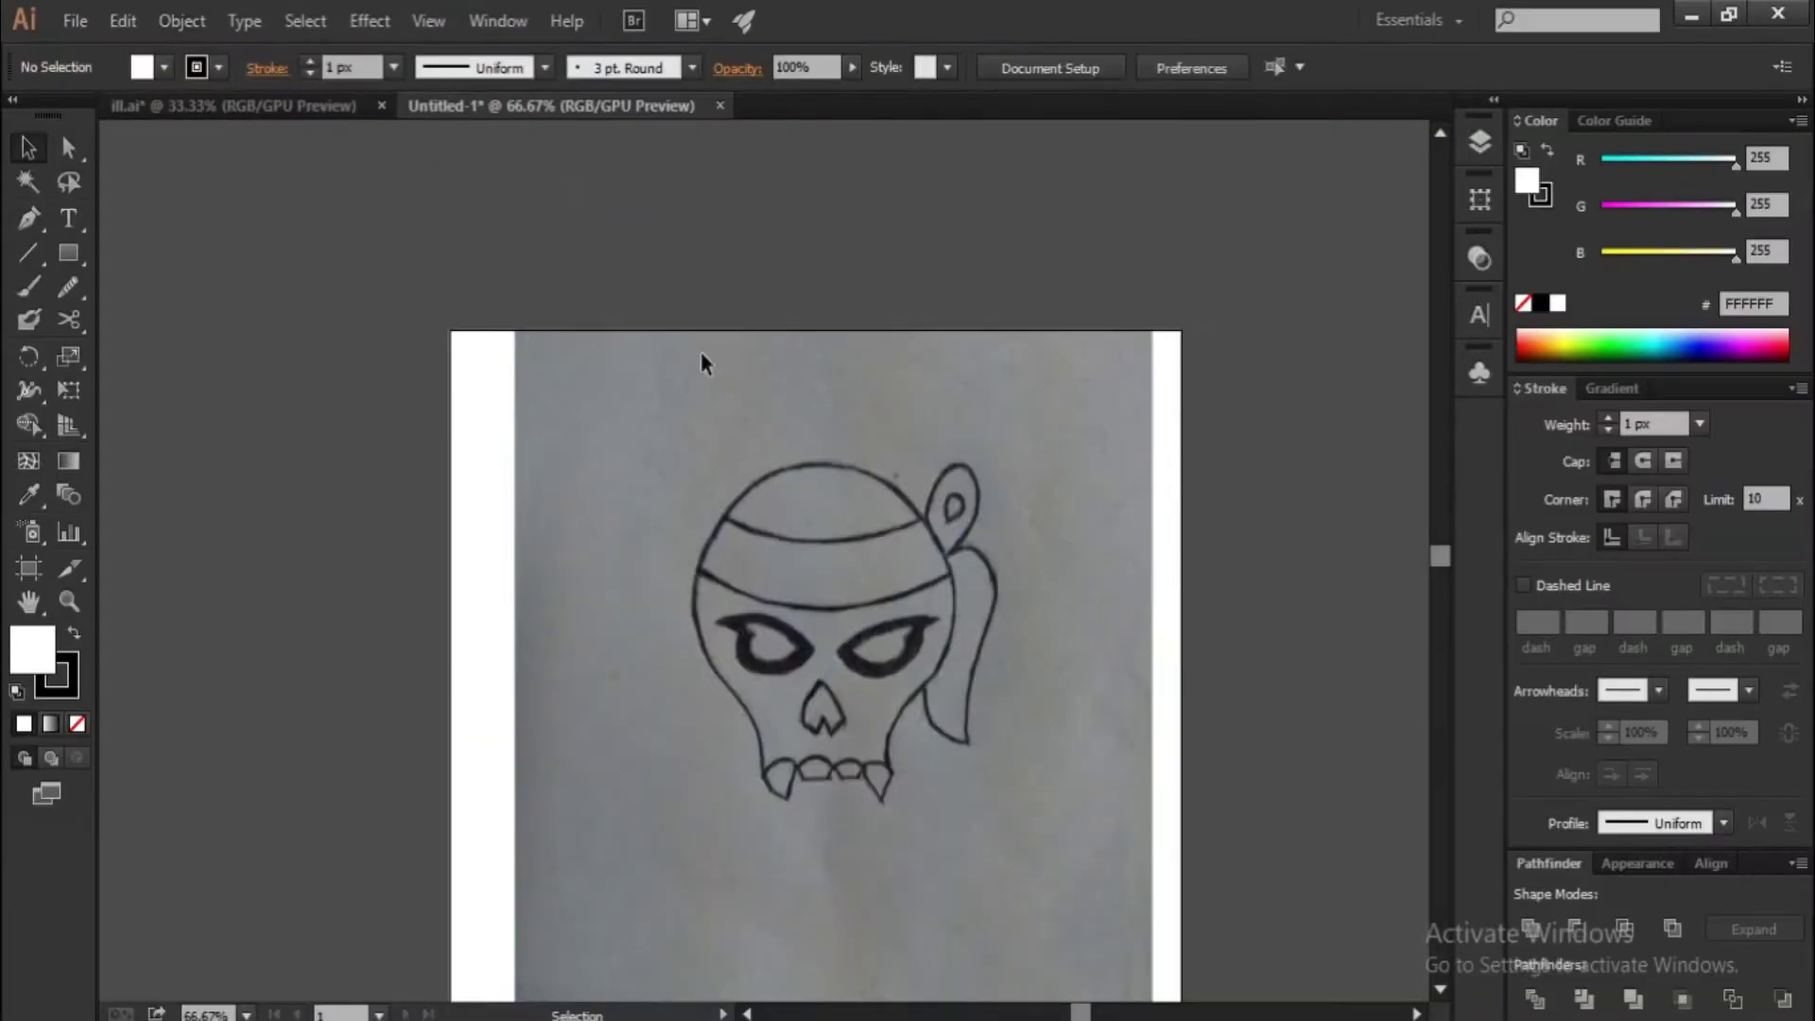
pyautogui.scroll(-2, 730, 413)
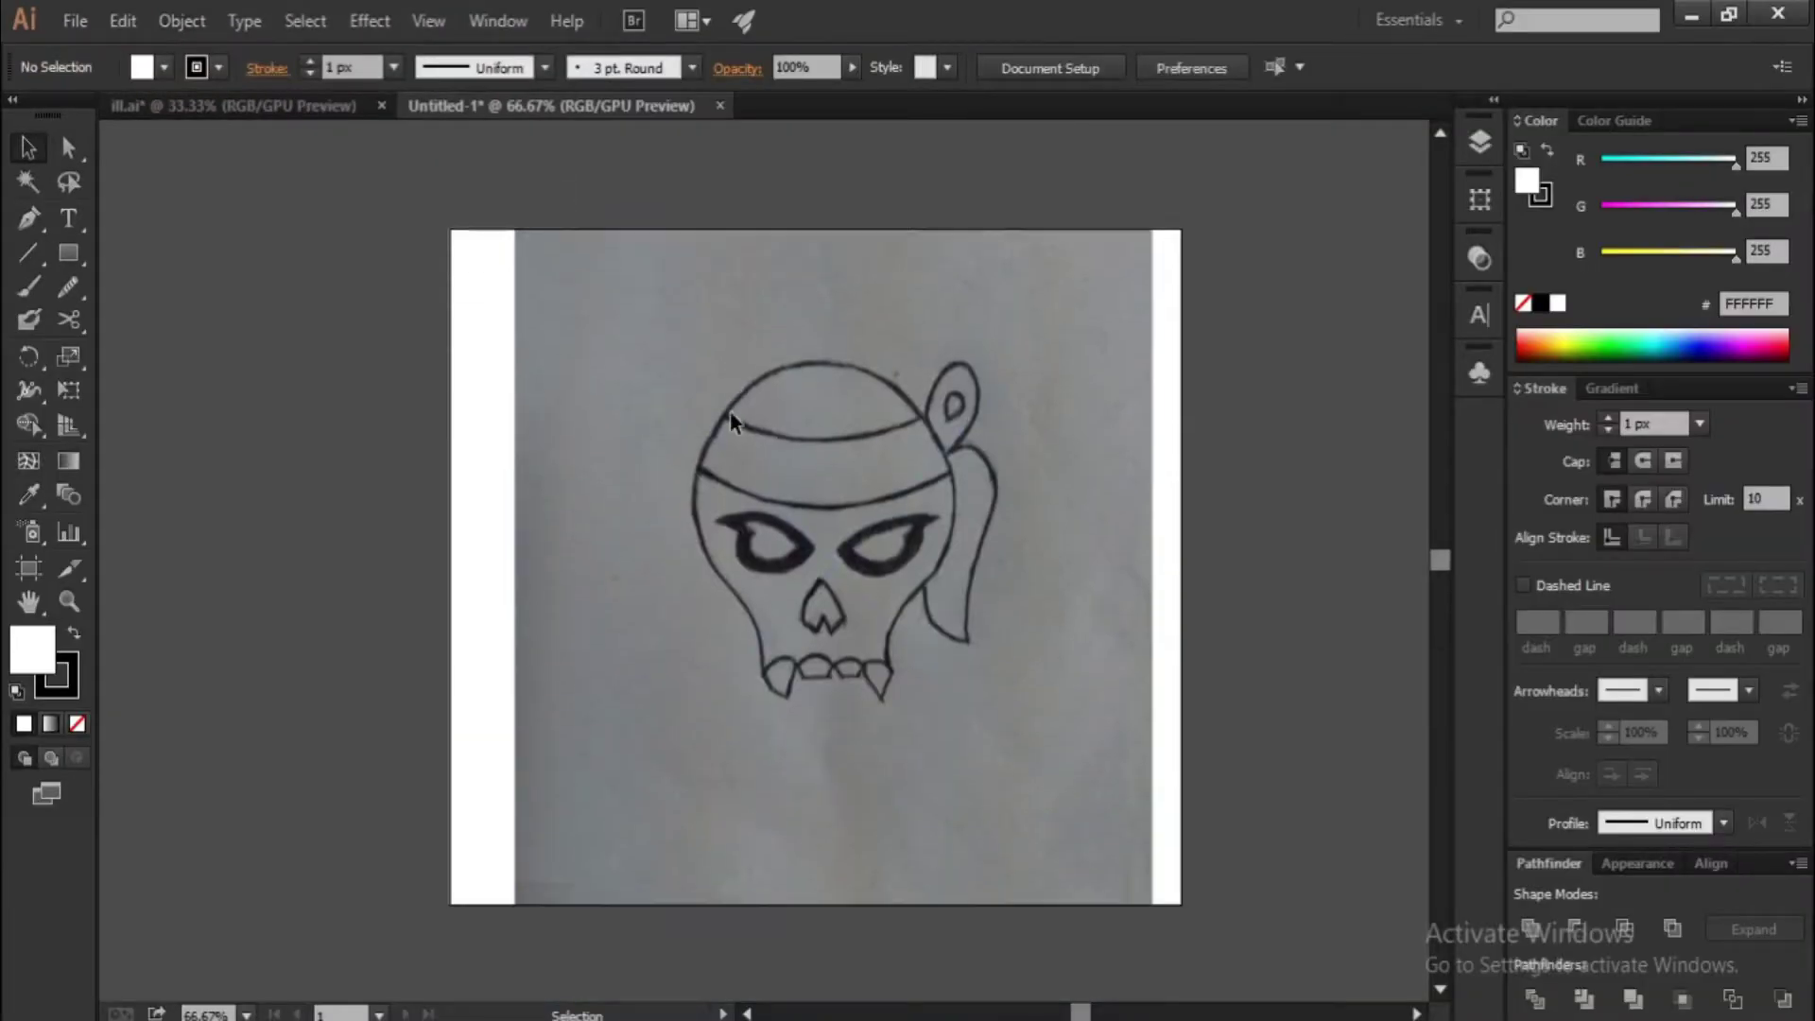
pyautogui.hotkey('ctrl', '1')
# Set new paths to no fill with a red FF1336 stroke, zoomed in on the skull
pyautogui.hotkey('ctrl', '+')
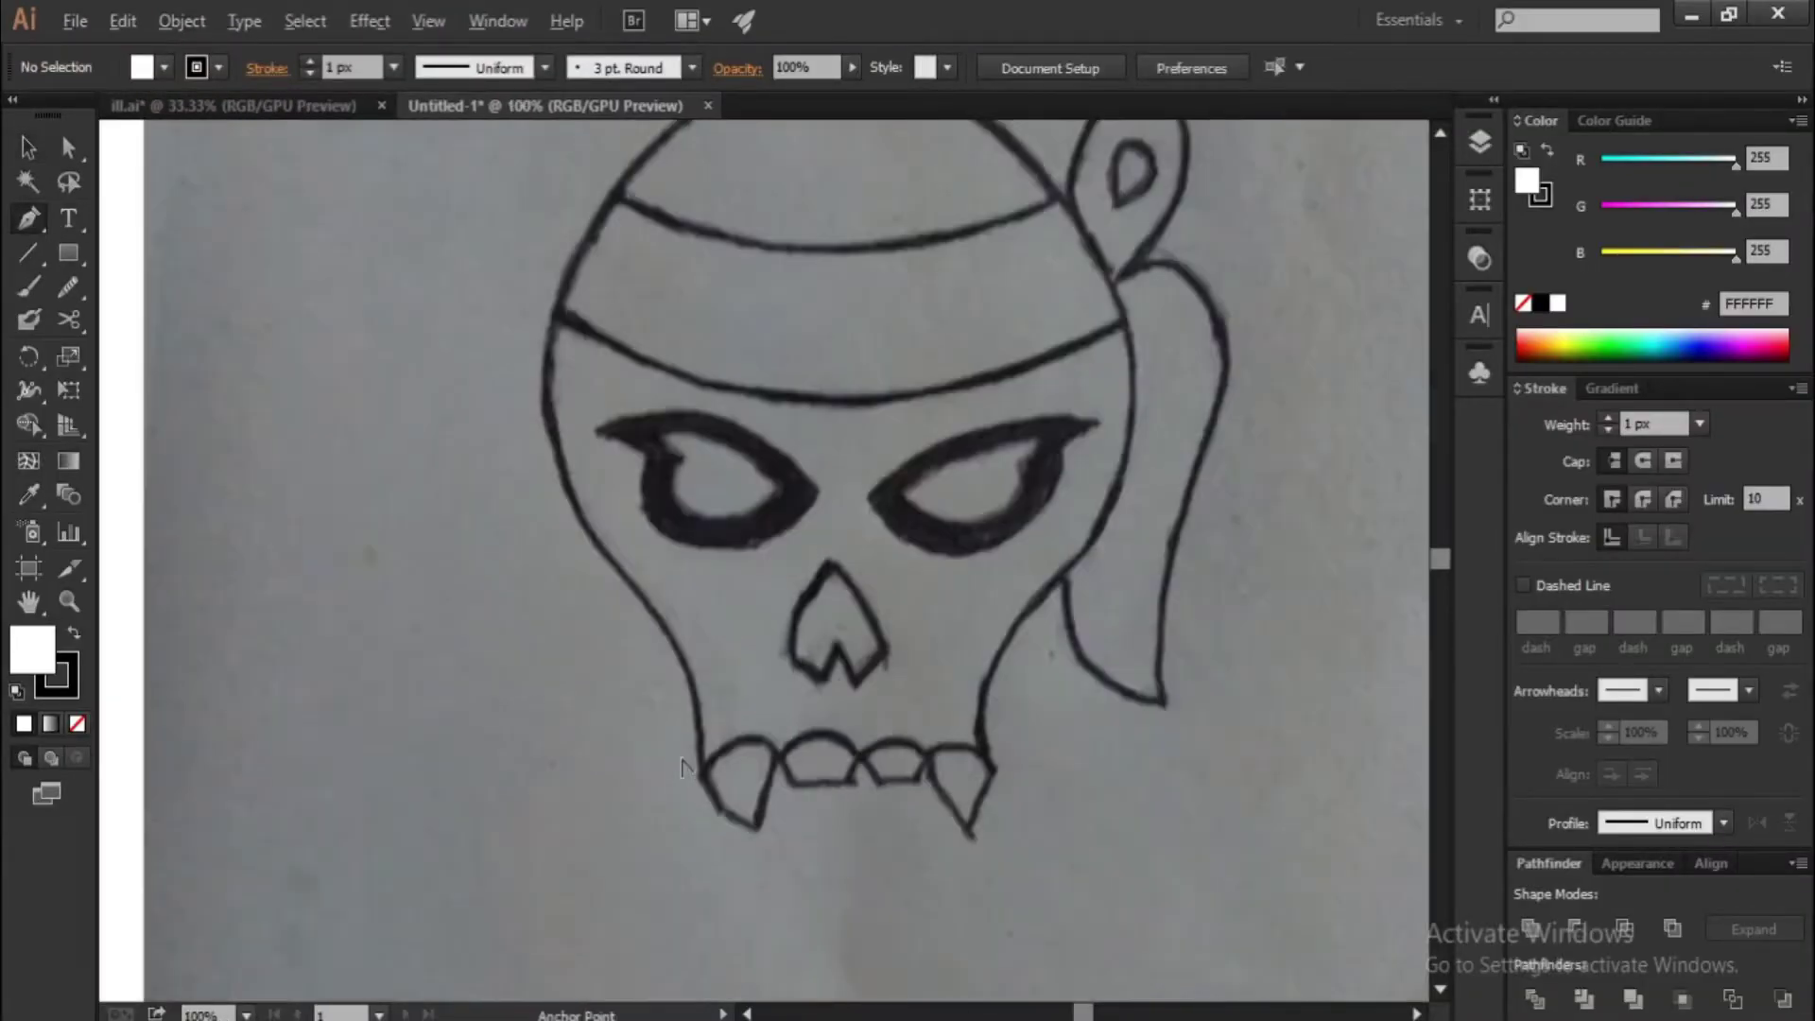
pyautogui.hotkey('ctrl', '+')
pyautogui.press('/')
pyautogui.press('x')
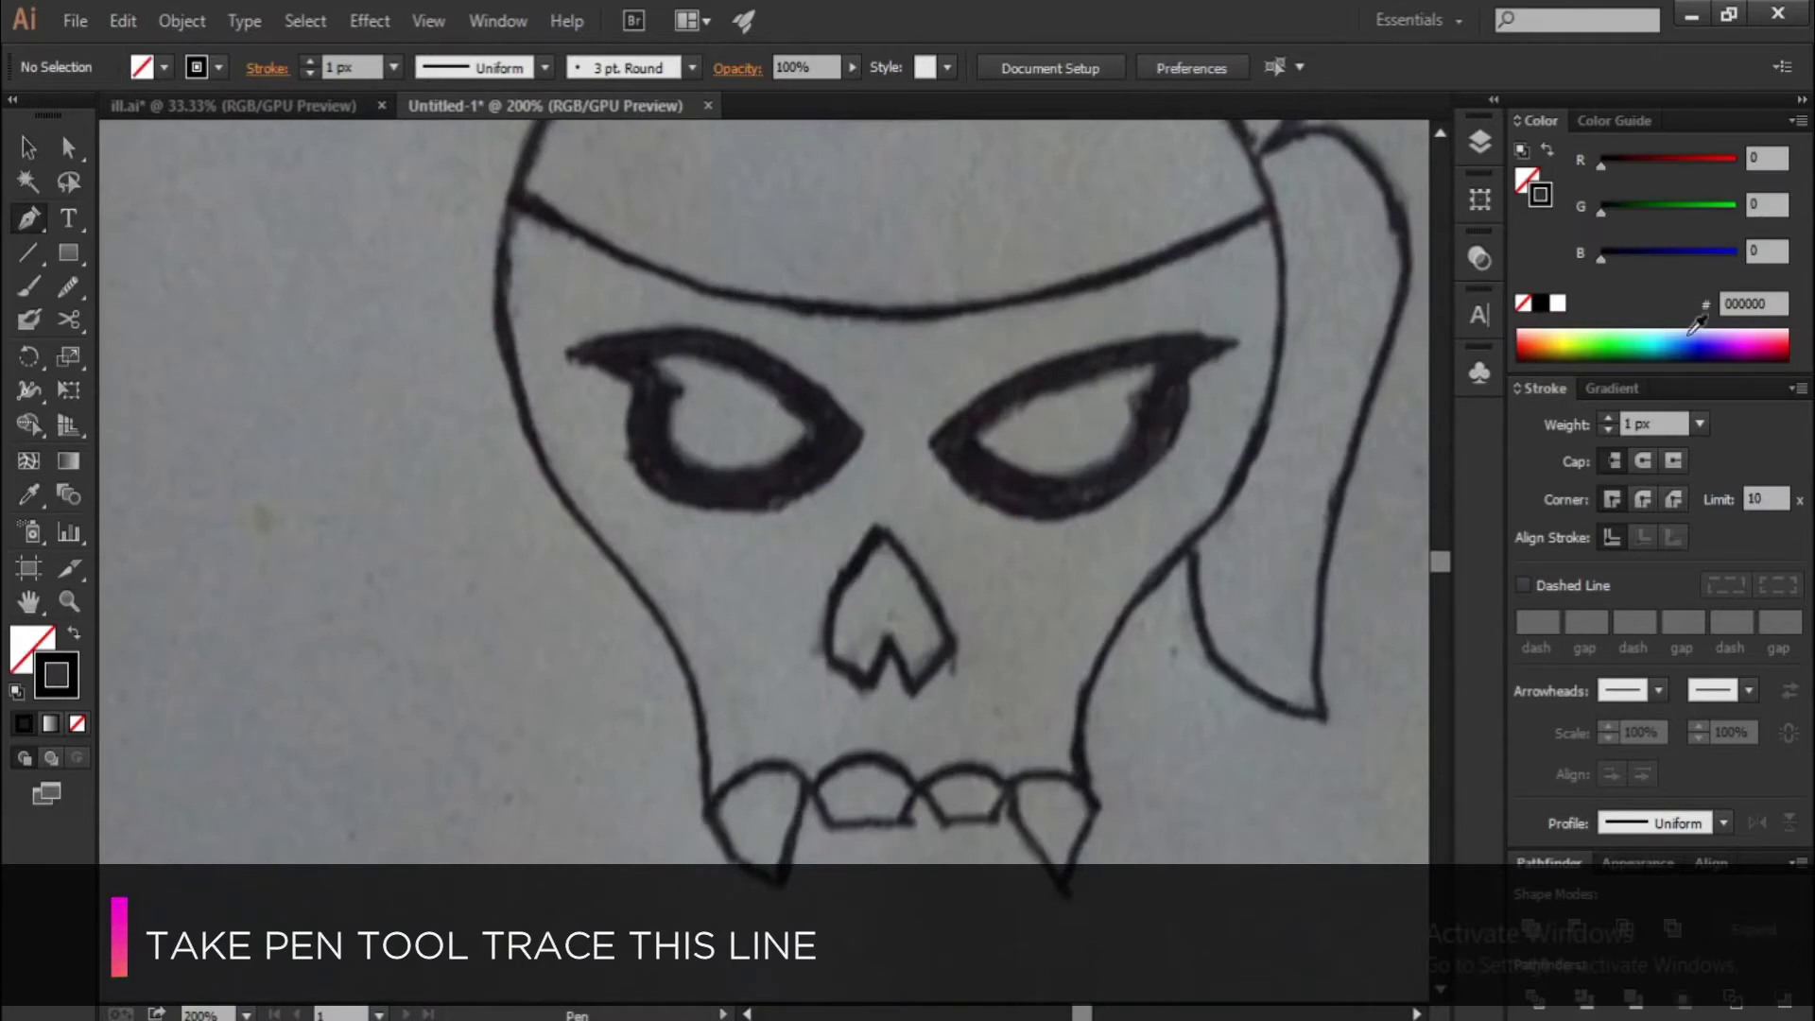
pyautogui.click(1787, 335)
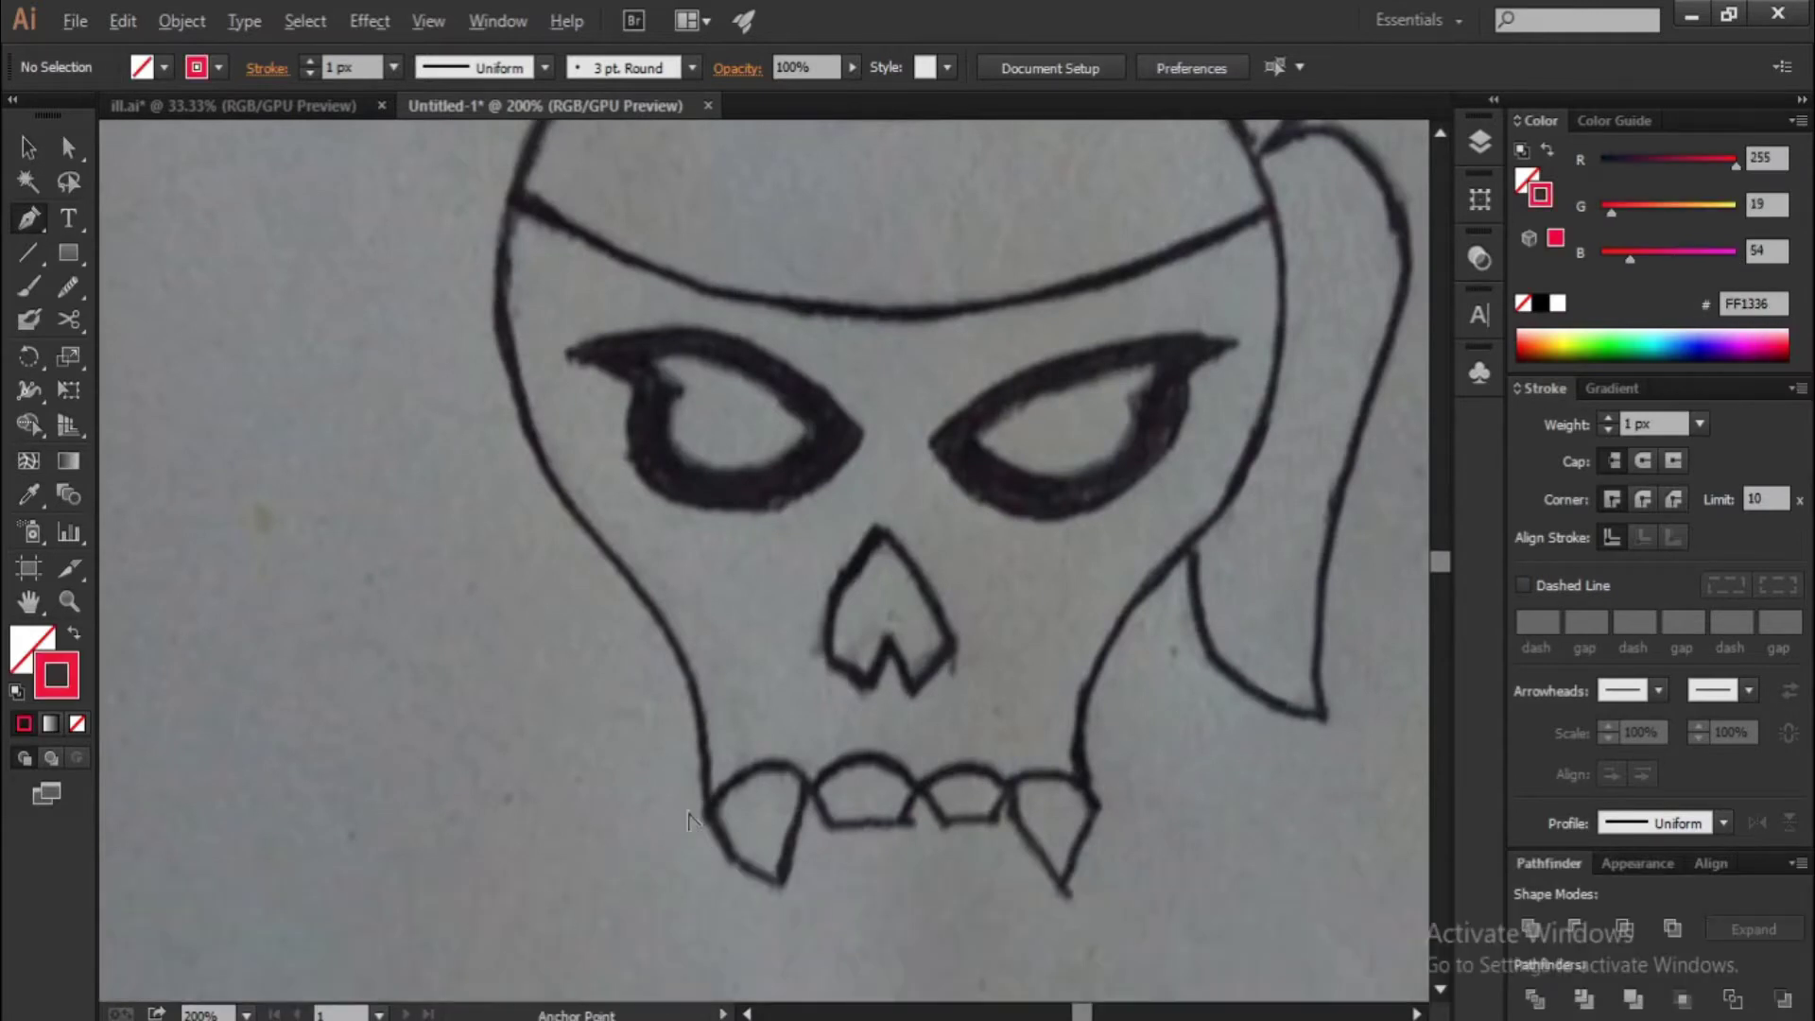
pyautogui.scroll(1, 689, 820)
# Trace the skull outline from the left jaw up the left side to the top of the head
pyautogui.click(716, 815)
pyautogui.scroll(-1, 715, 815)
pyautogui.scroll(1, 712, 822)
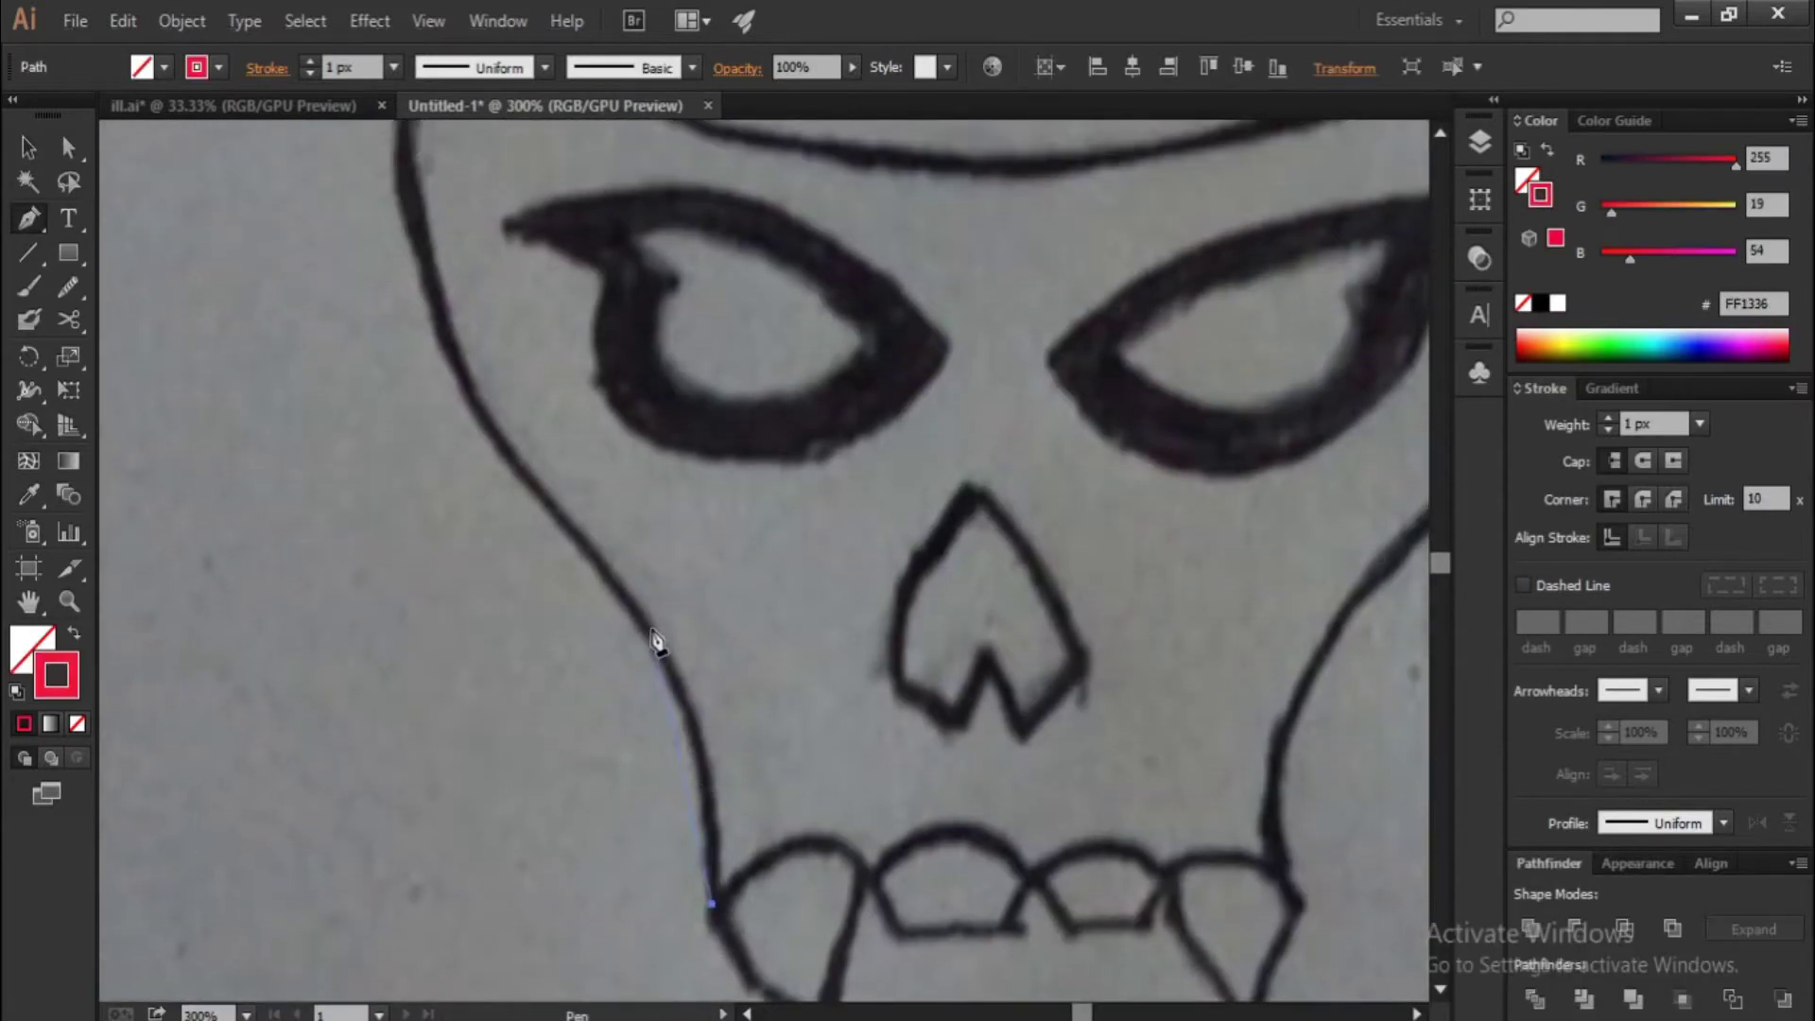
pyautogui.moveTo(660, 636); pyautogui.dragTo(617, 573)
pyautogui.scroll(2, 539, 555)
pyautogui.click(558, 482)
pyautogui.scroll(1, 586, 445)
pyautogui.scroll(2, 912, 276)
pyautogui.moveTo(913, 269); pyautogui.dragTo(1026, 274)
pyautogui.hscroll(2, 1088, 473)
# Continue the outline down the skull's right side and back across the teeth
pyautogui.click(1084, 543)
pyautogui.scroll(-2, 1077, 568)
pyautogui.scroll(-2, 1022, 662)
pyautogui.click(956, 721)
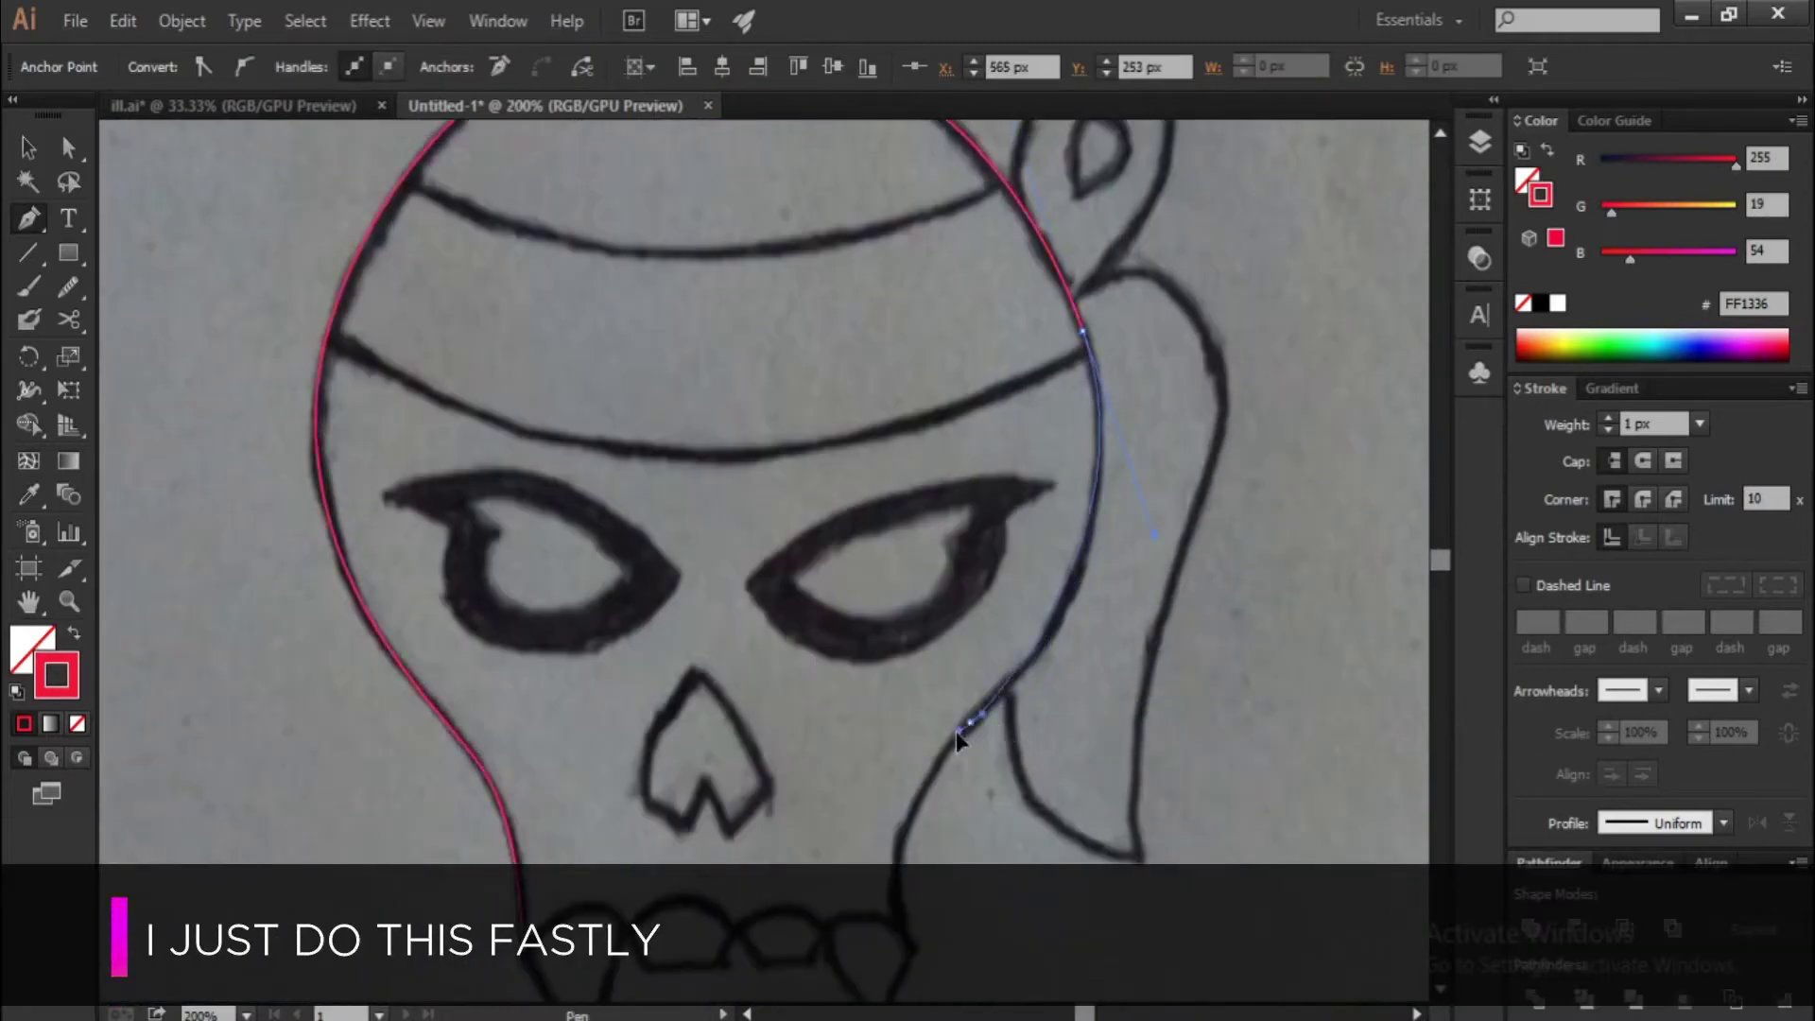
pyautogui.scroll(-2, 927, 776)
pyautogui.moveTo(904, 820); pyautogui.dragTo(924, 896)
pyautogui.scroll(-2, 924, 897)
pyautogui.scroll(1, 851, 775)
pyautogui.click(771, 757)
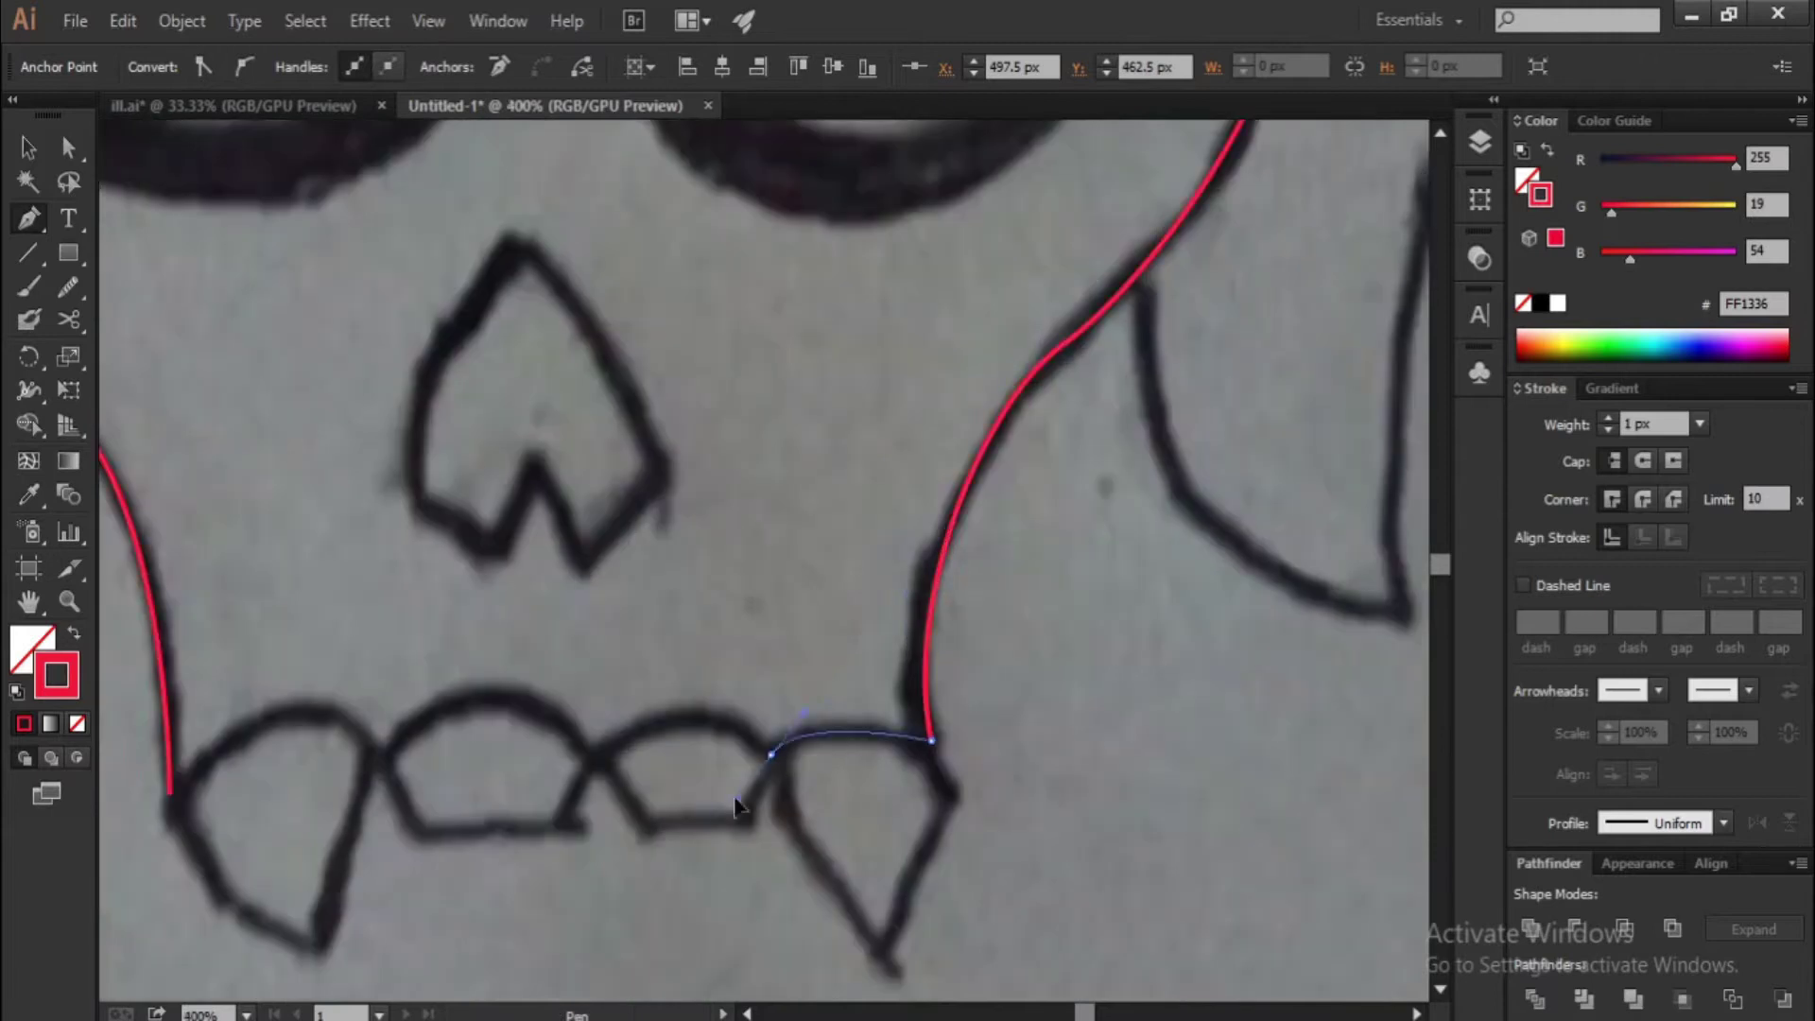
pyautogui.scroll(-1, 803, 776)
pyautogui.scroll(2, 821, 763)
pyautogui.moveTo(821, 763); pyautogui.dragTo(756, 856)
pyautogui.moveTo(852, 825); pyautogui.dragTo(901, 783)
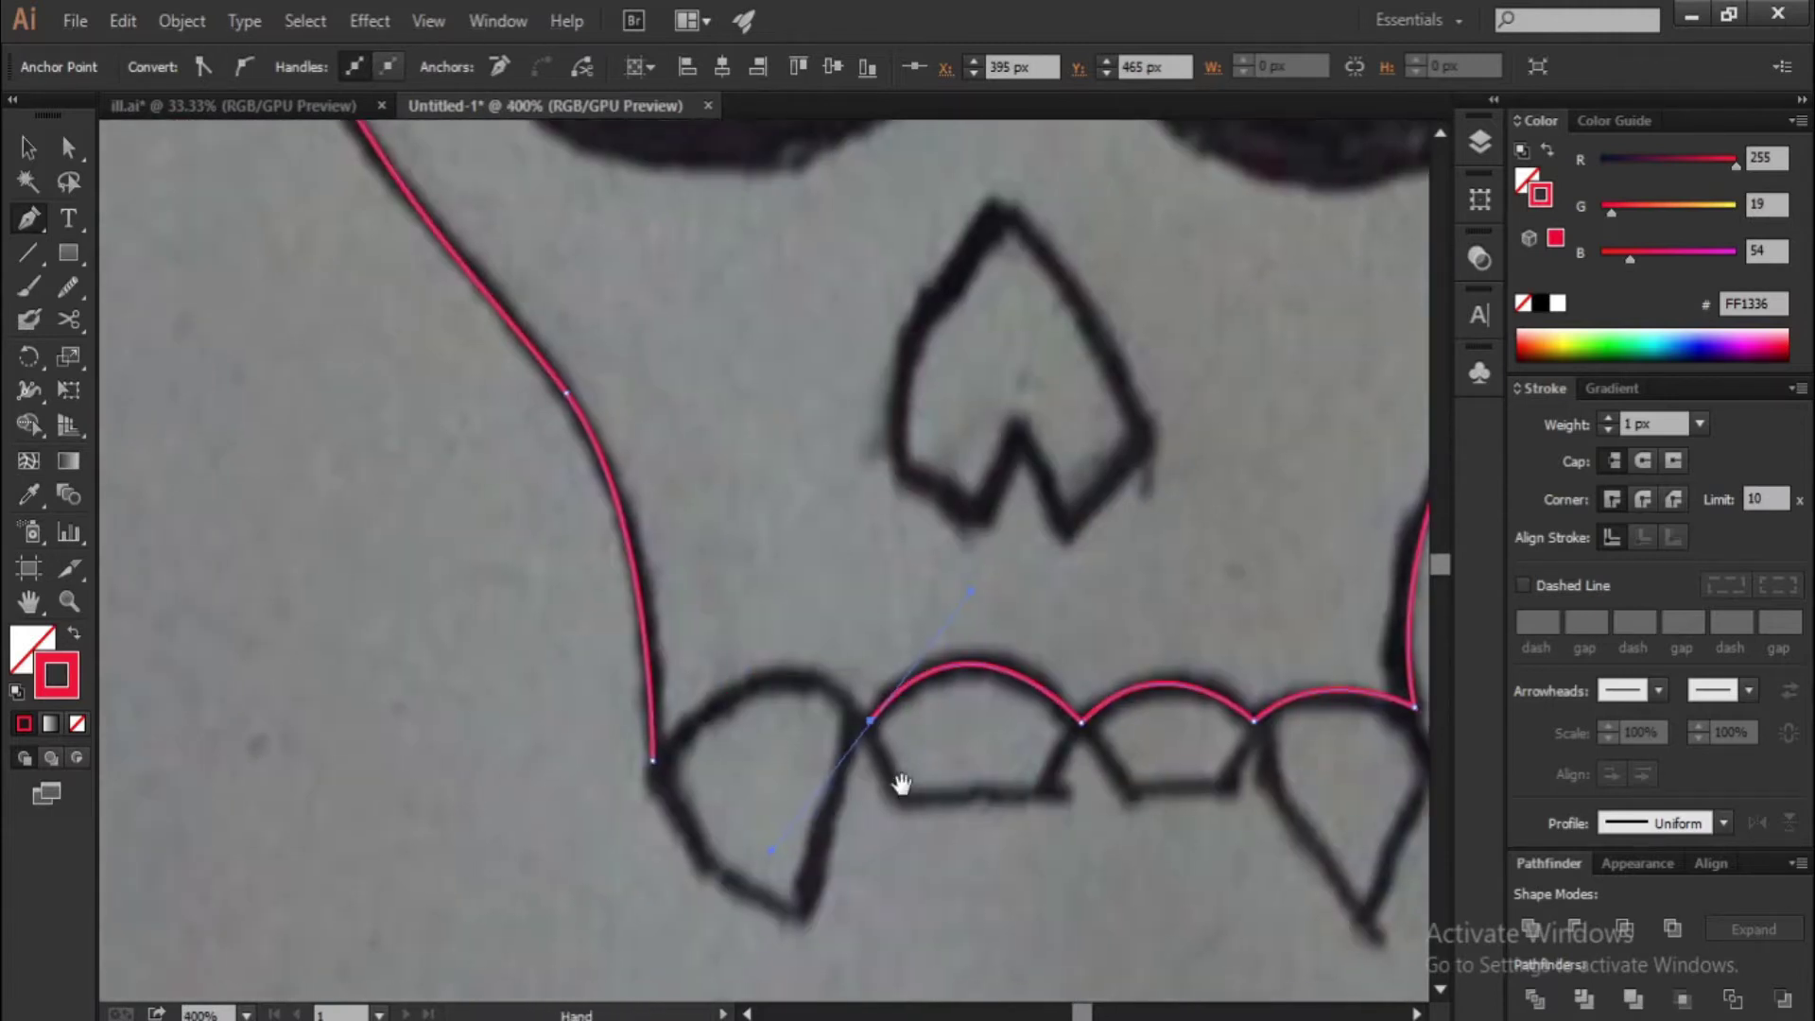
# Refine the head and jaw anchors with Direct Selection, then return to the Pen tool
pyautogui.hotkey('ctrl', '0')
pyautogui.scroll(3, 861, 377)
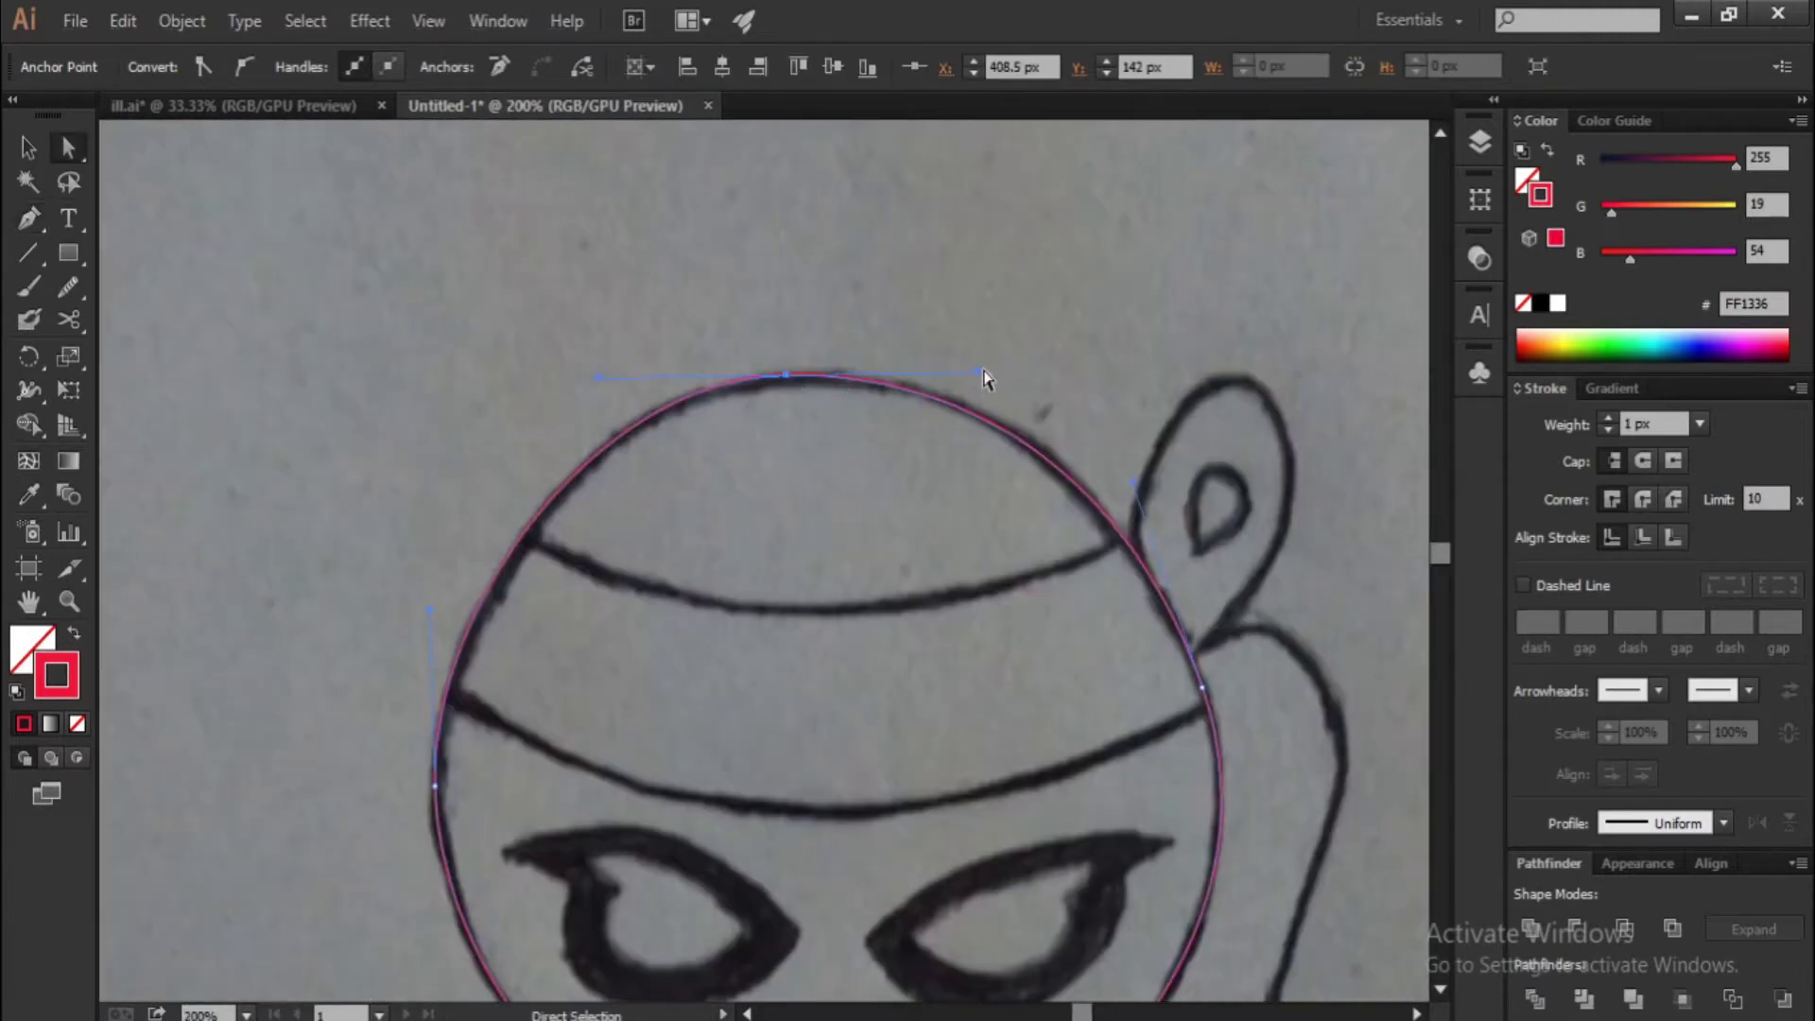
pyautogui.press('a')
pyautogui.click(454, 695)
pyautogui.scroll(-3, 449, 714)
pyautogui.scroll(-3, 1085, 758)
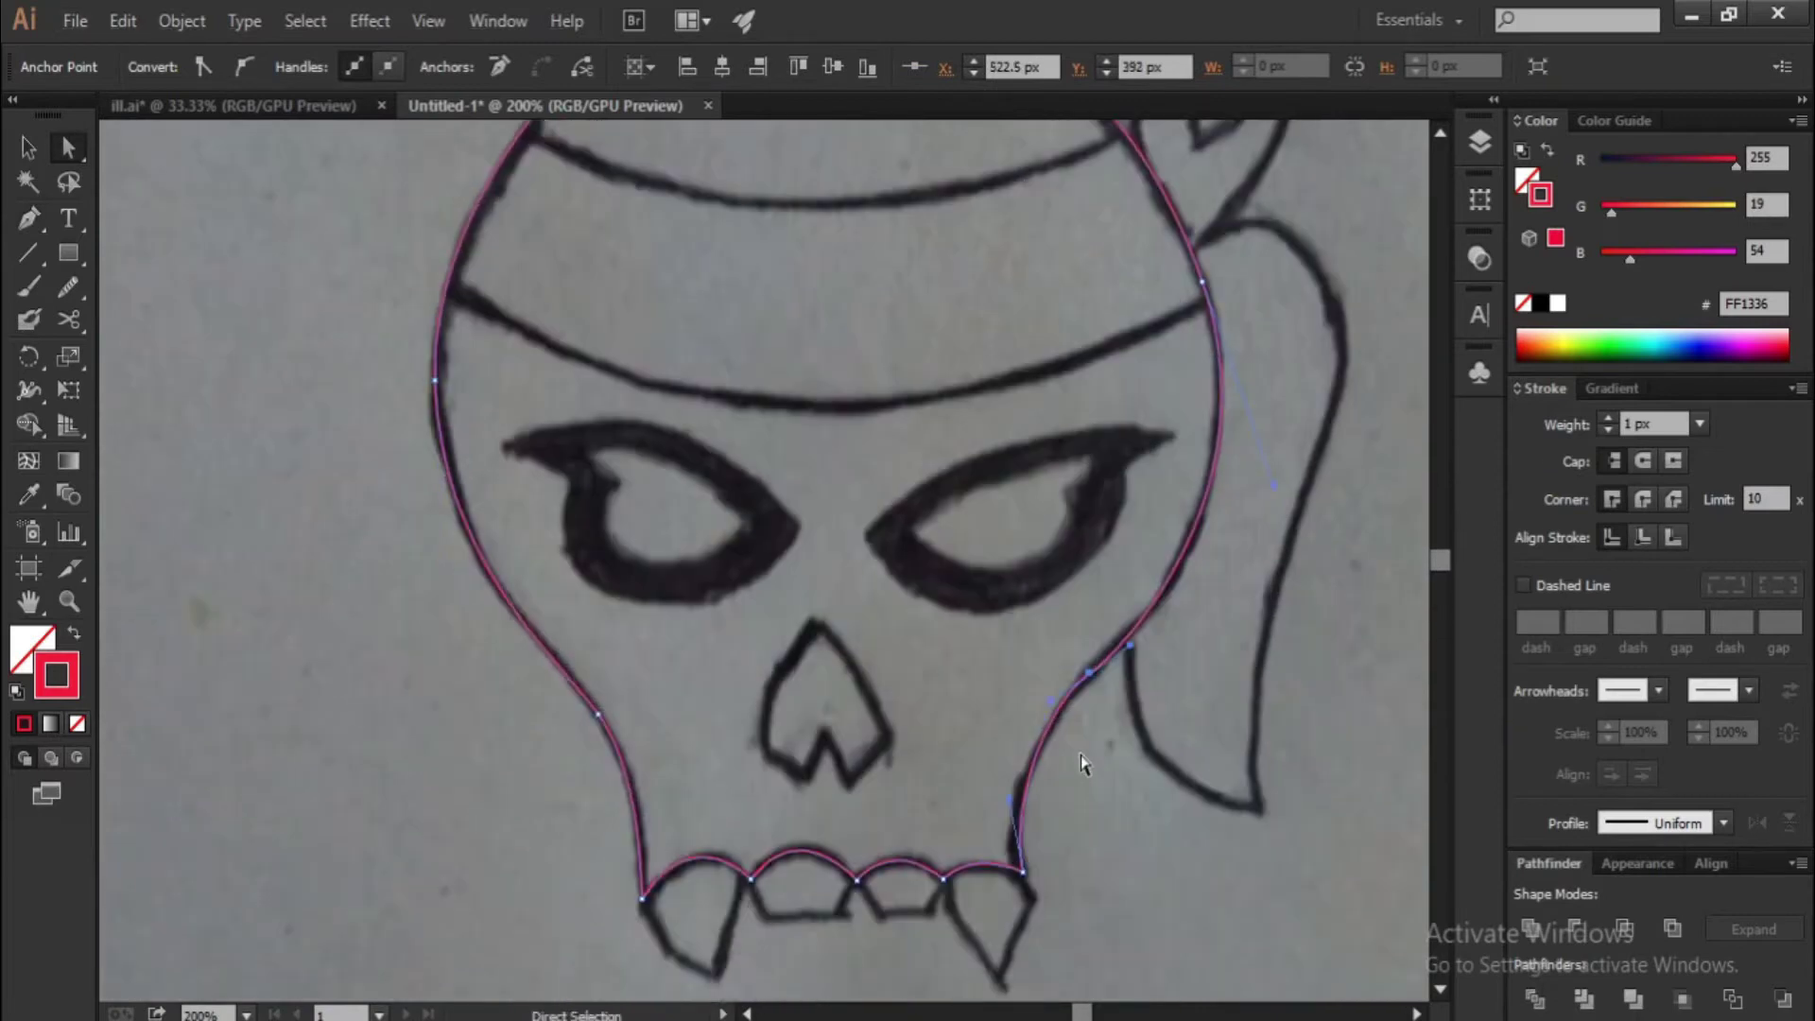
pyautogui.scroll(2, 1012, 660)
pyautogui.click(963, 761)
pyautogui.scroll(-1, 963, 762)
pyautogui.scroll(3, 1134, 615)
pyautogui.scroll(2, 1291, 552)
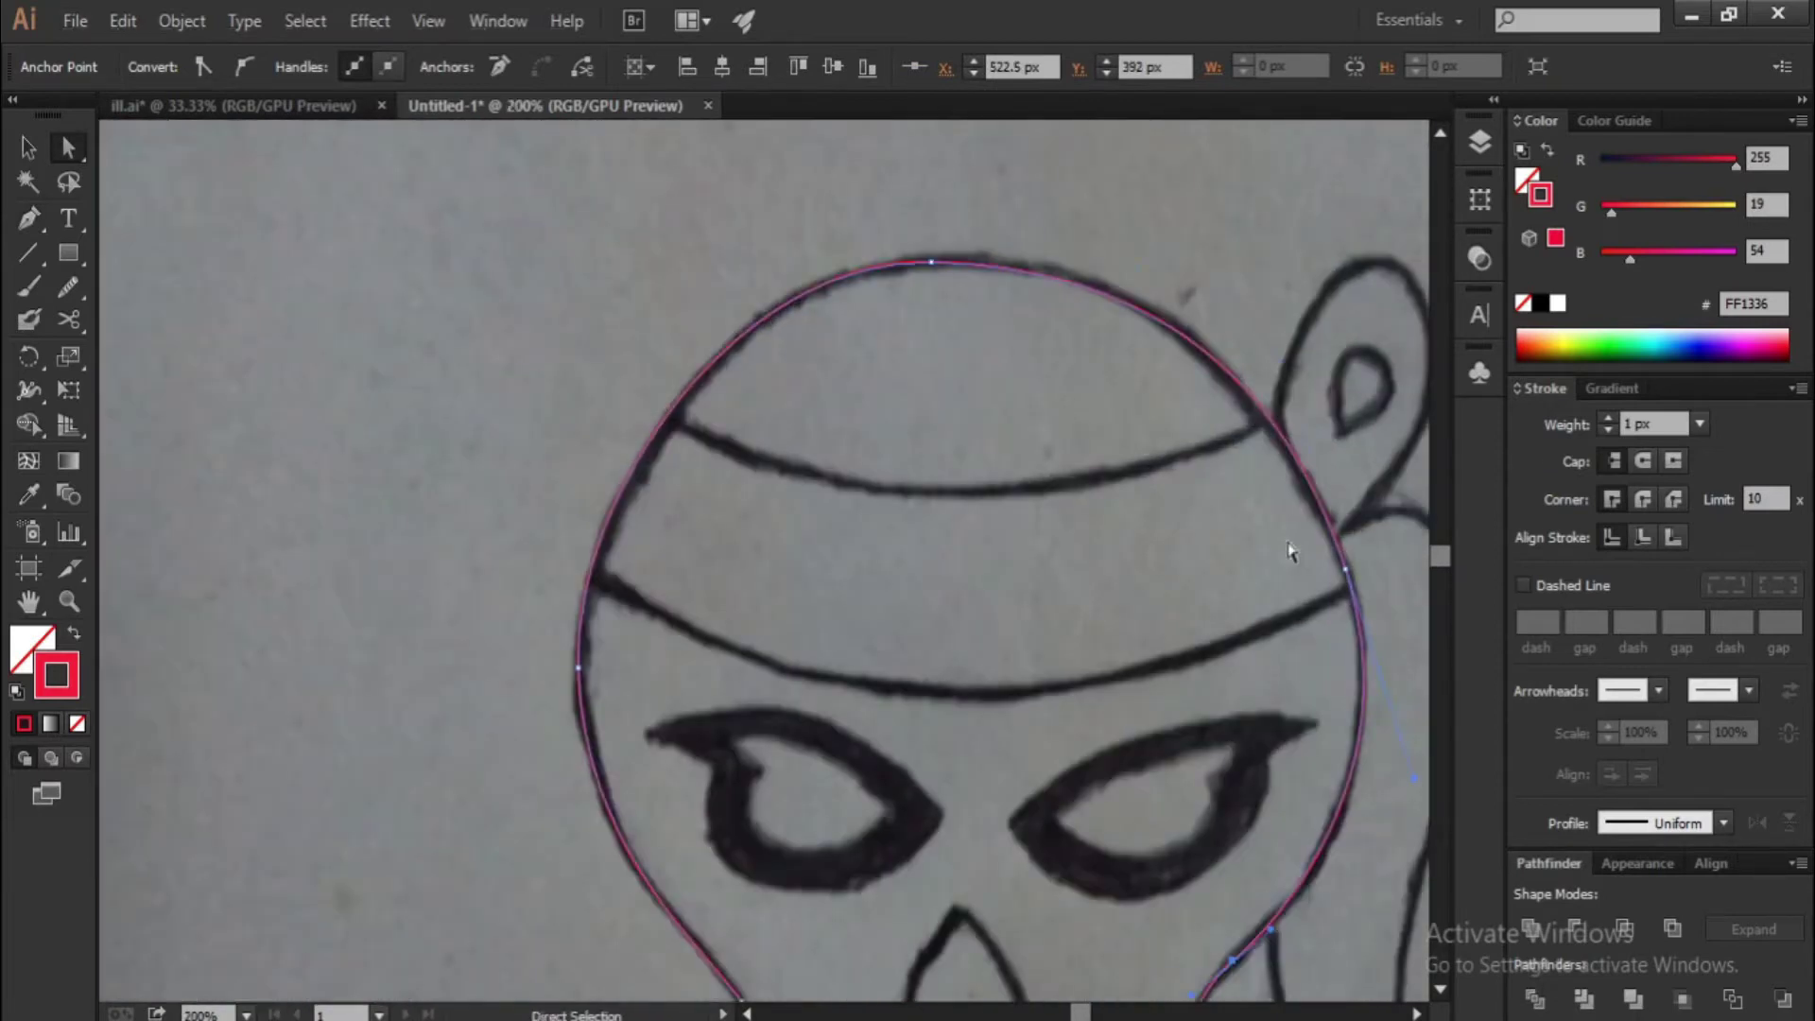
pyautogui.click(1143, 377)
pyautogui.press('p')
pyautogui.scroll(-5, 851, 629)
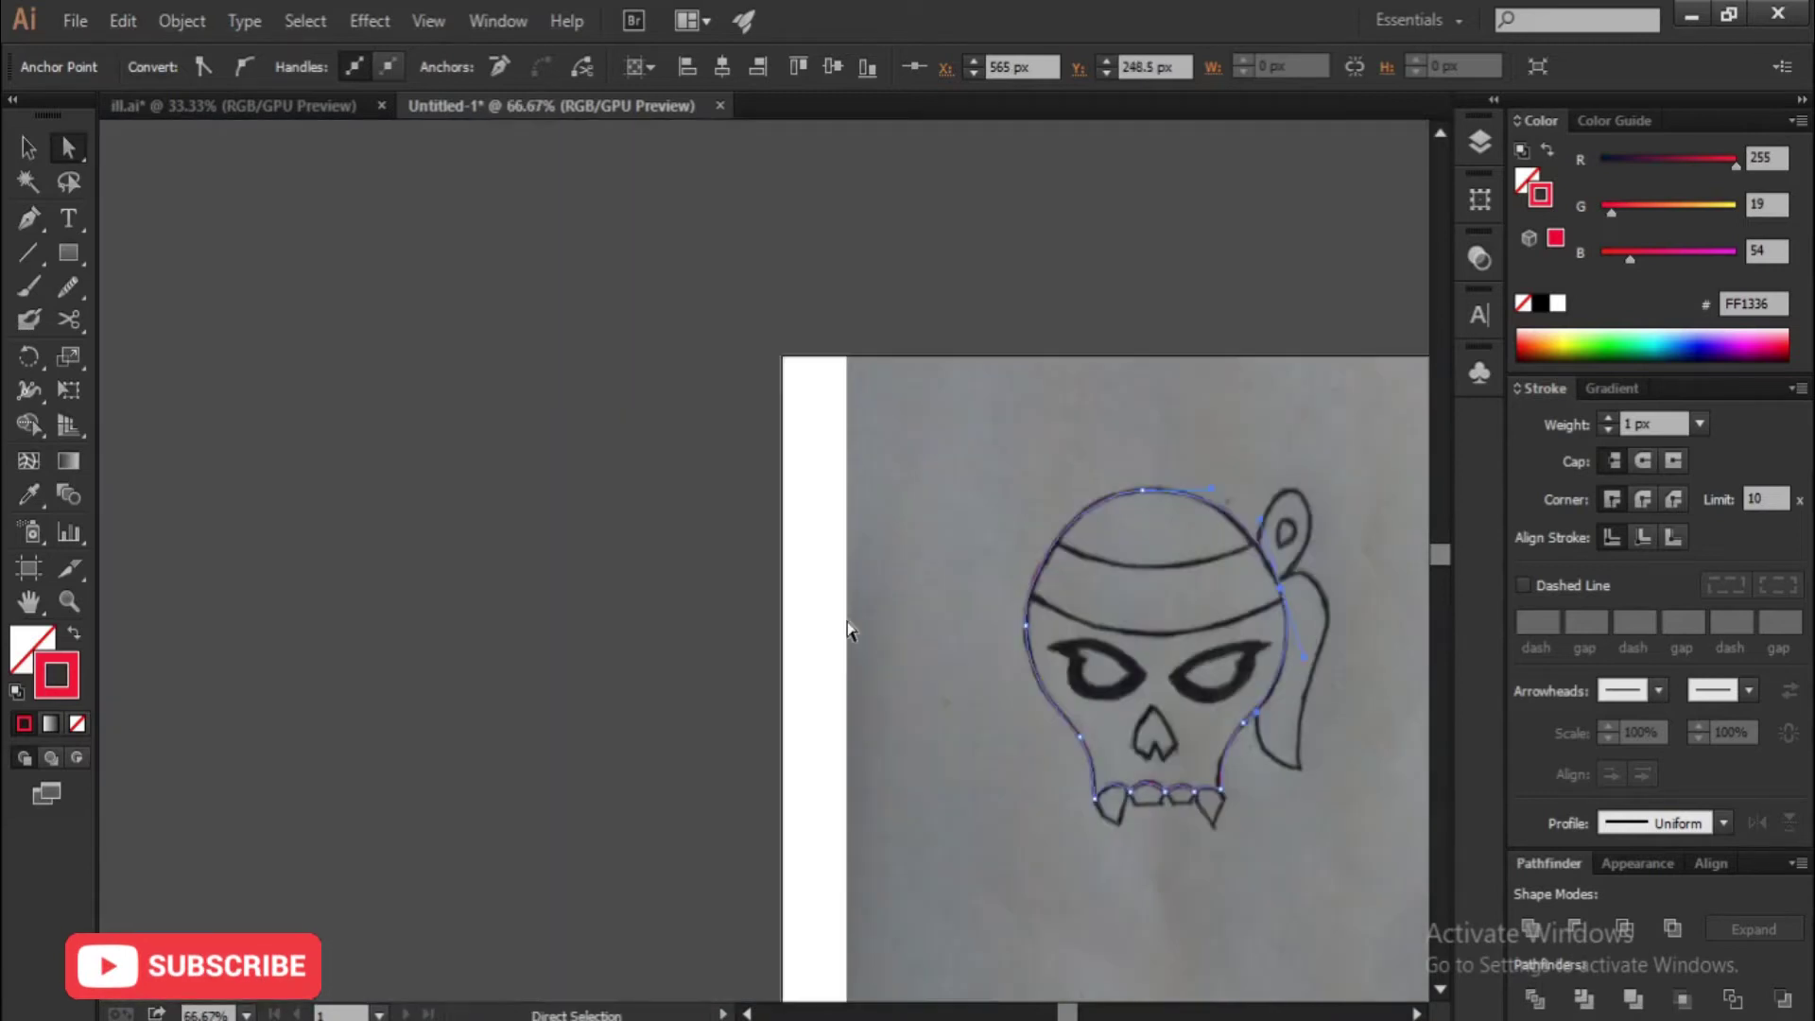
pyautogui.scroll(5, 662, 478)
# Trace the upper and lower headband lines across the skull
pyautogui.click(659, 478)
pyautogui.hscroll(5, 851, 473)
pyautogui.moveTo(934, 413); pyautogui.dragTo(1004, 647)
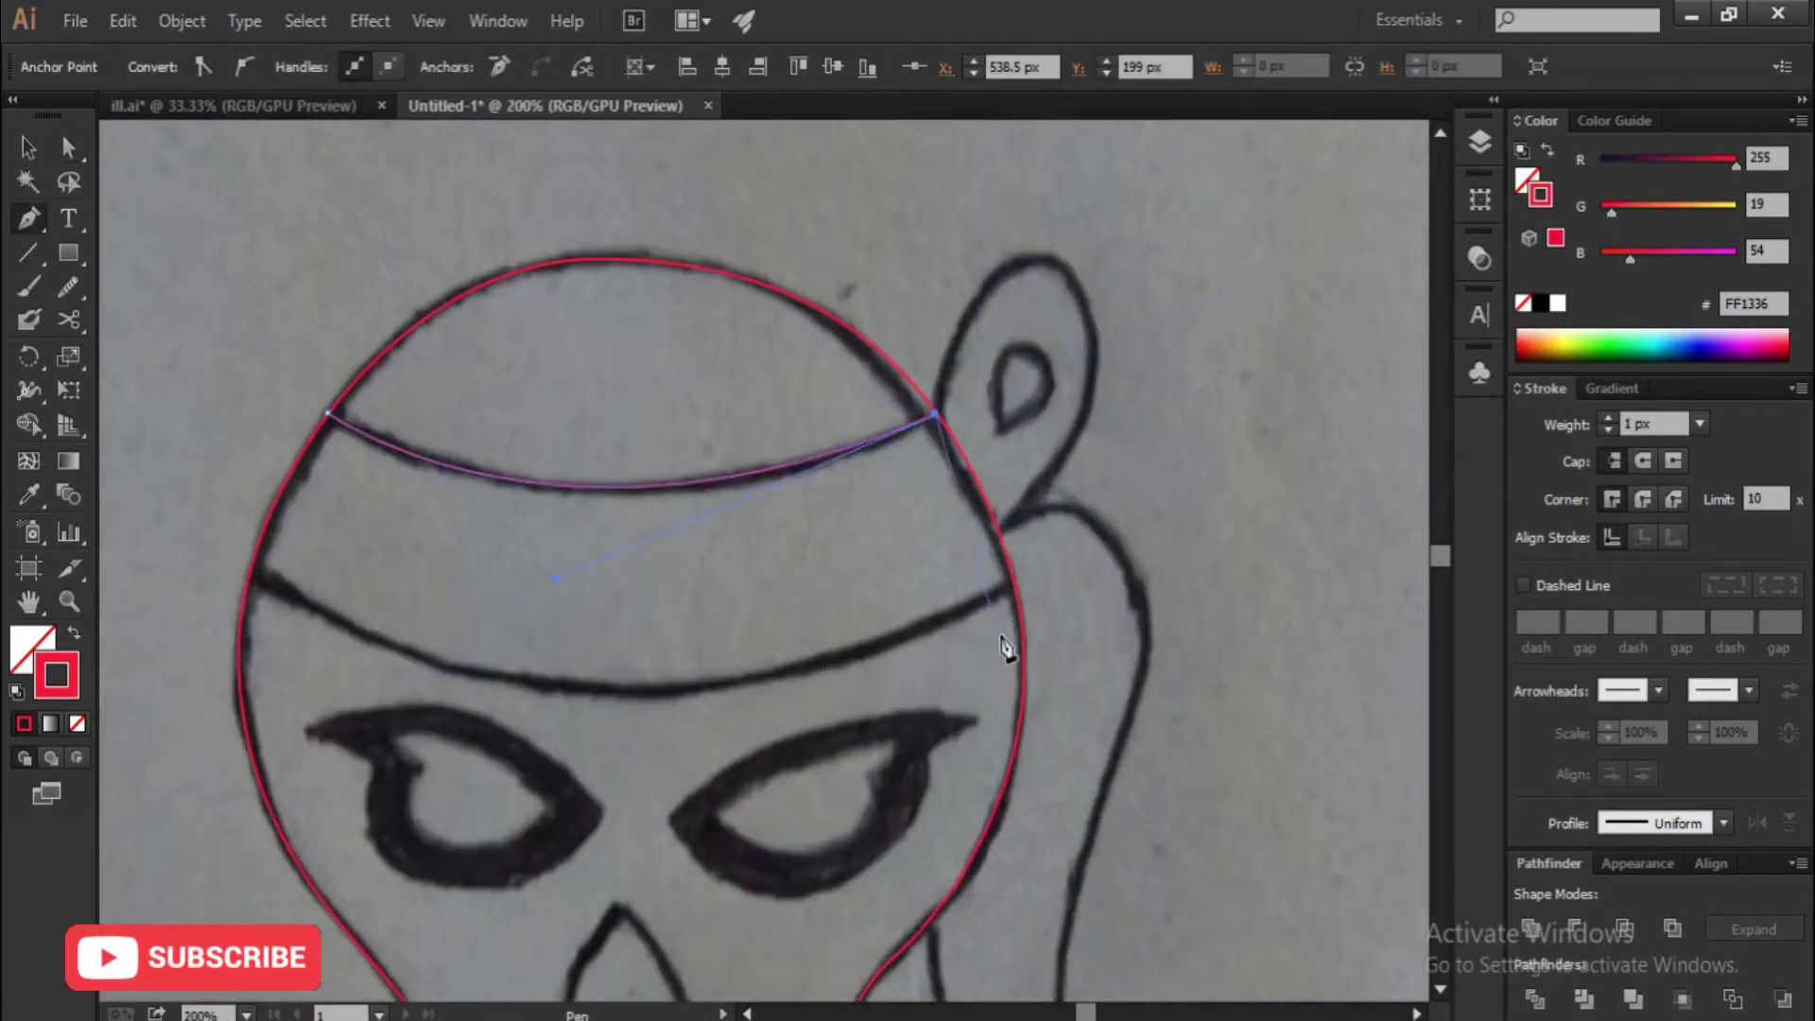
pyautogui.hscroll(-3, 1019, 594)
pyautogui.click(483, 525)
pyautogui.hscroll(-2, 640, 648)
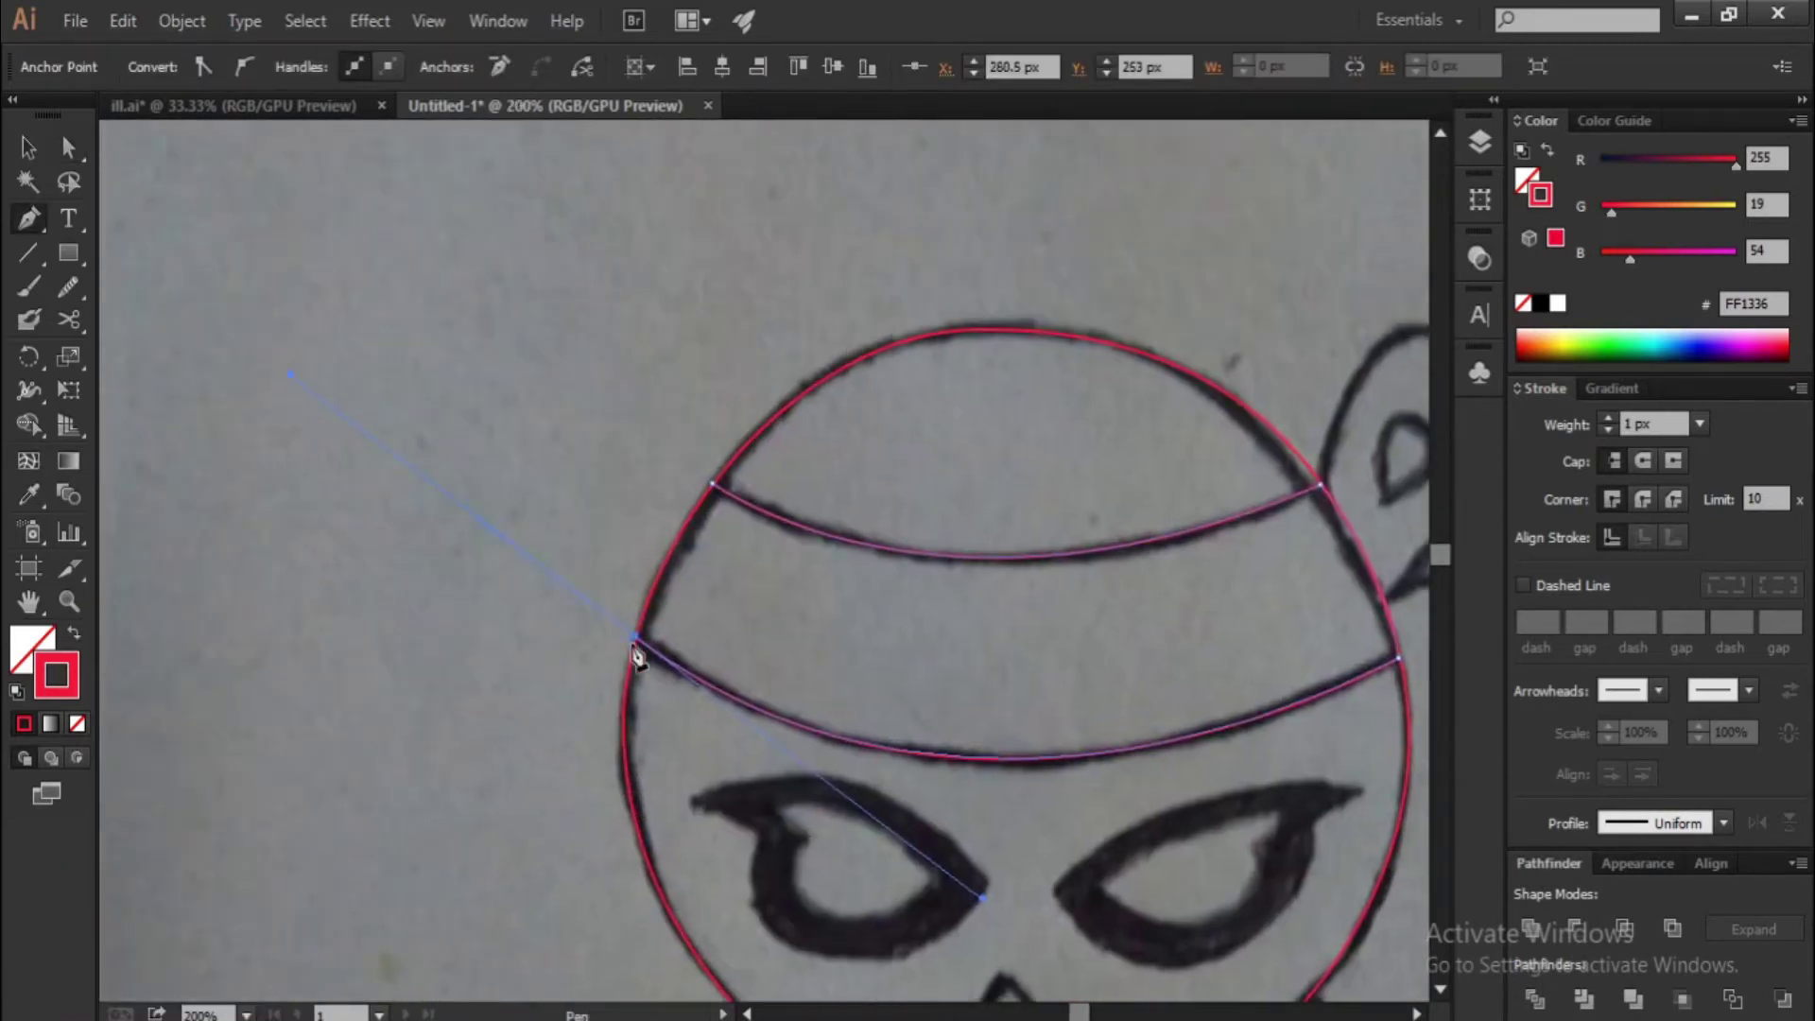
pyautogui.scroll(-5, 764, 450)
pyautogui.scroll(2, 932, 697)
# Trace a closed path around the left eye
pyautogui.click(777, 663)
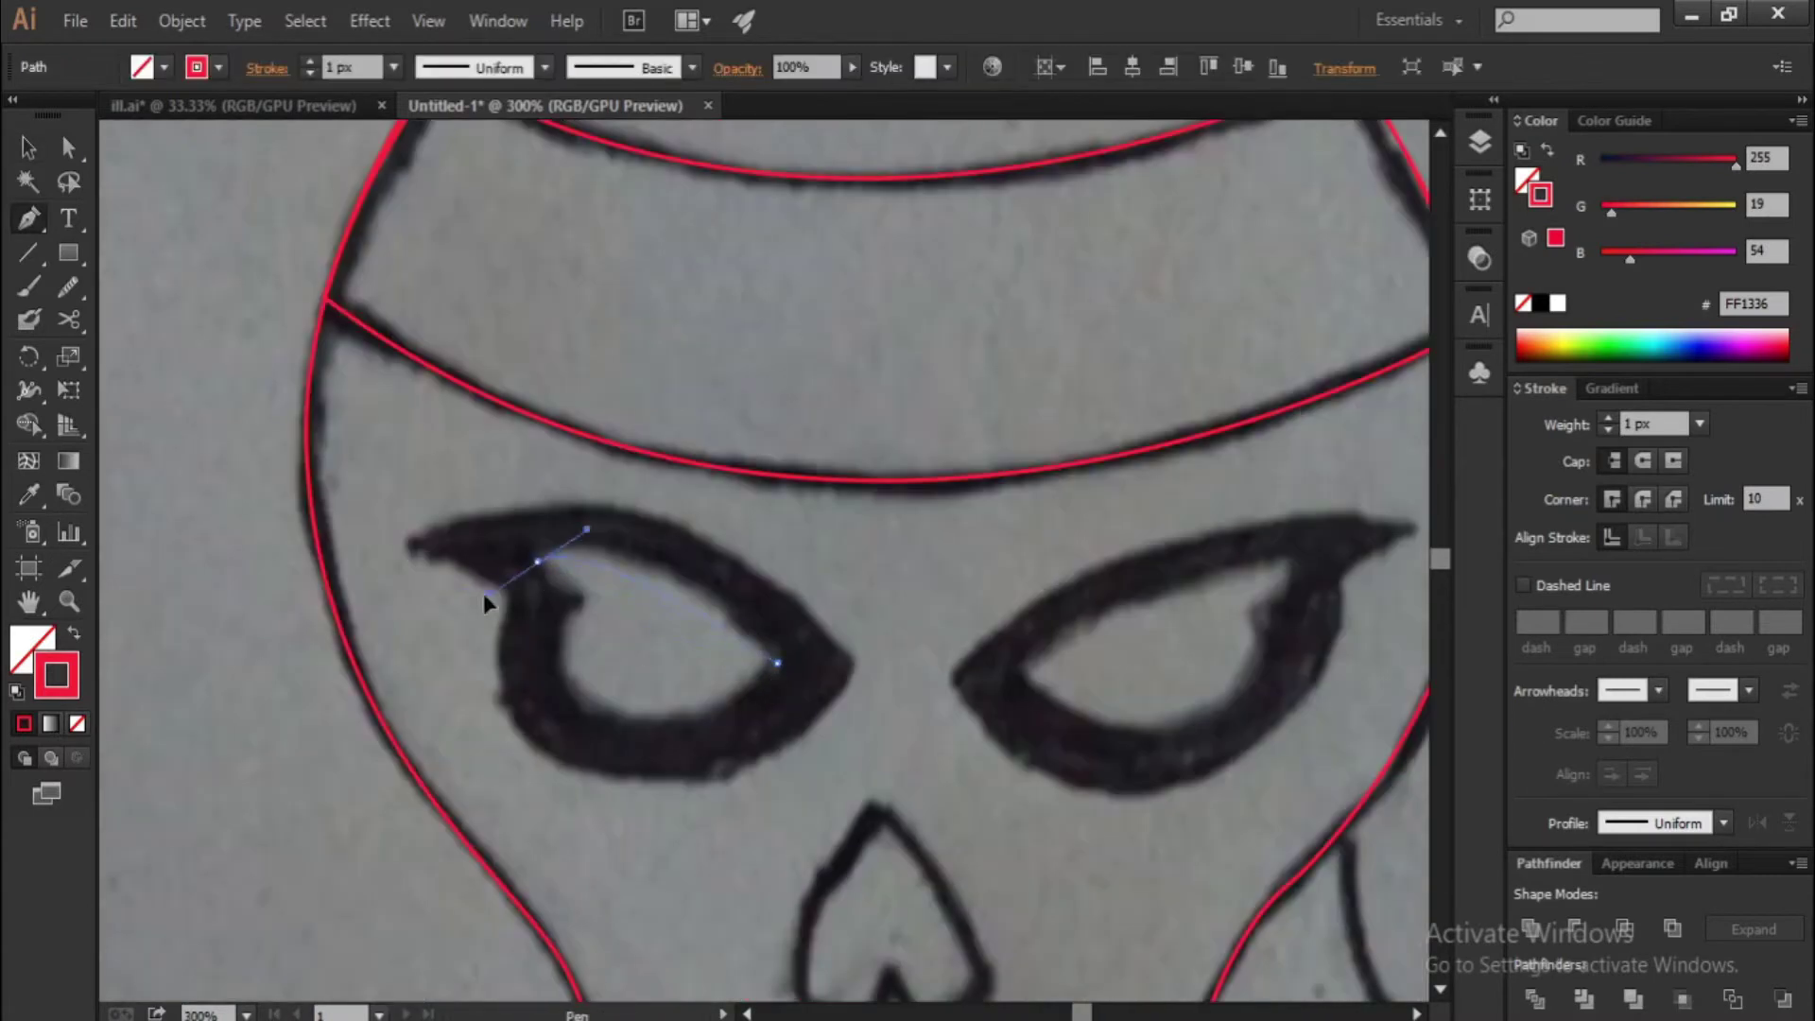
pyautogui.moveTo(536, 561); pyautogui.dragTo(401, 593)
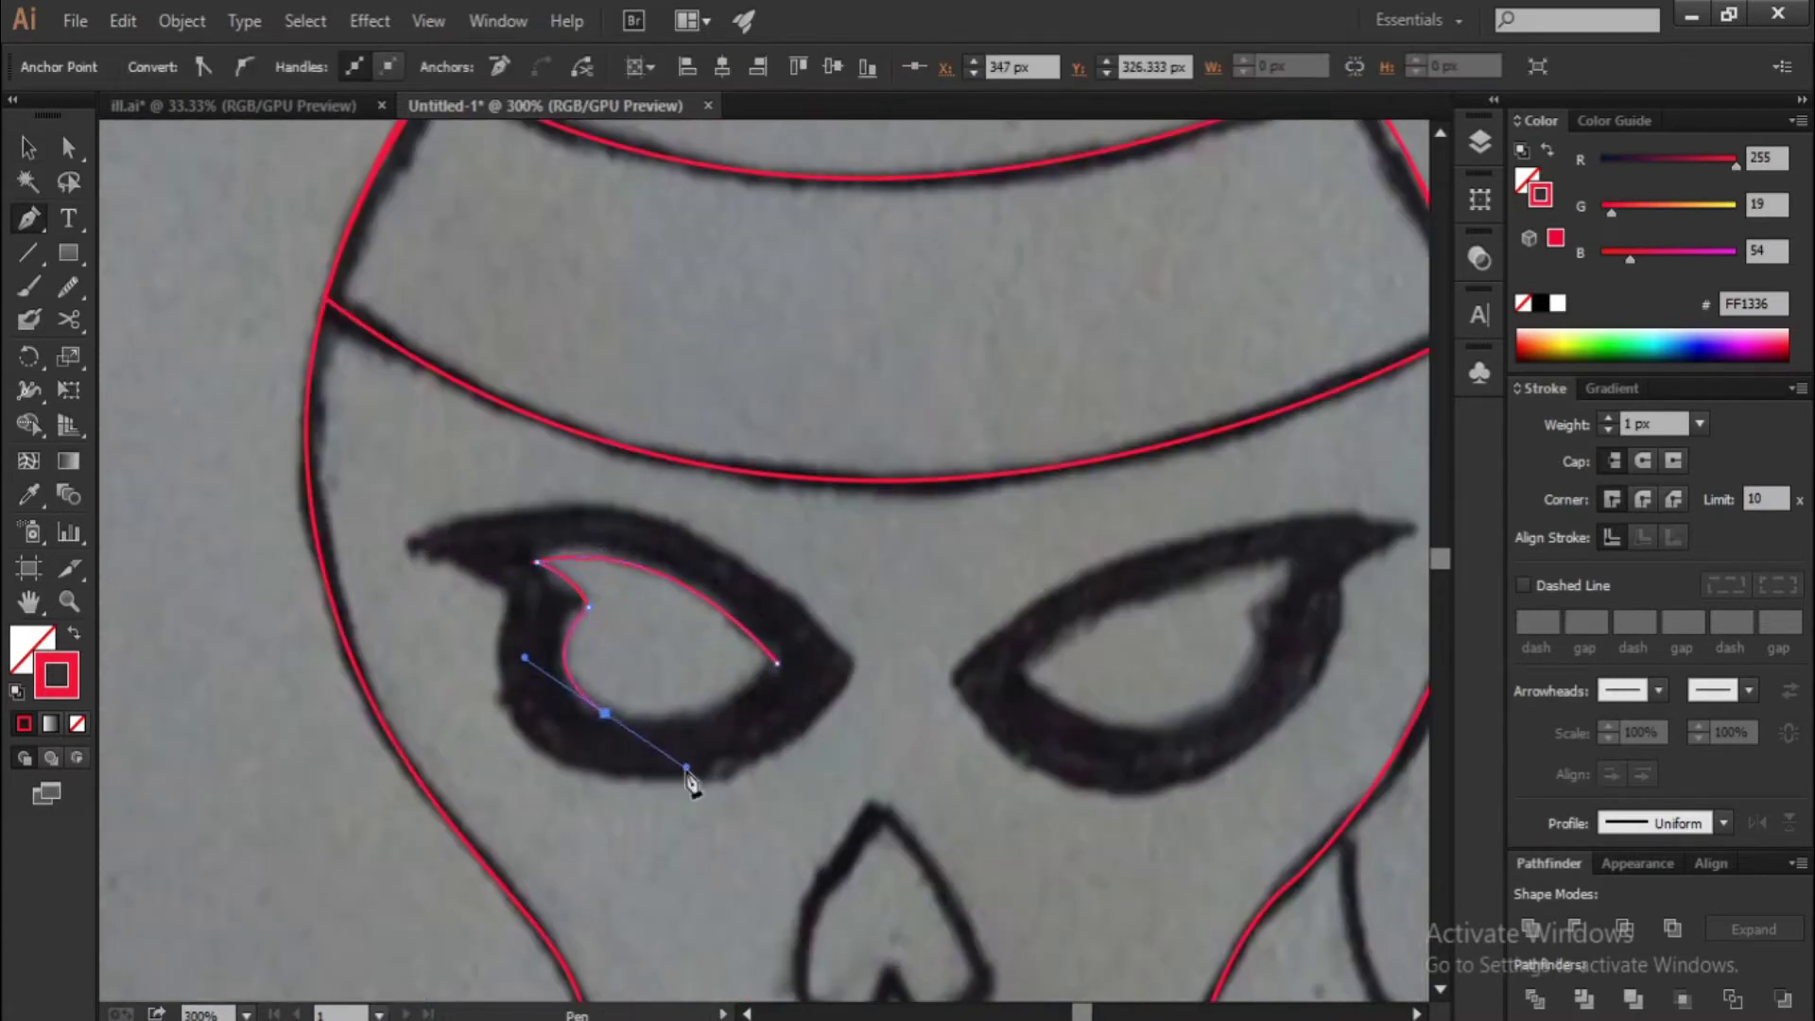
pyautogui.click(777, 662)
pyautogui.scroll(-2, 719, 718)
pyautogui.scroll(-2, 774, 761)
pyautogui.keyDown('ctrl'); pyautogui.click(774, 761); pyautogui.keyUp('ctrl')
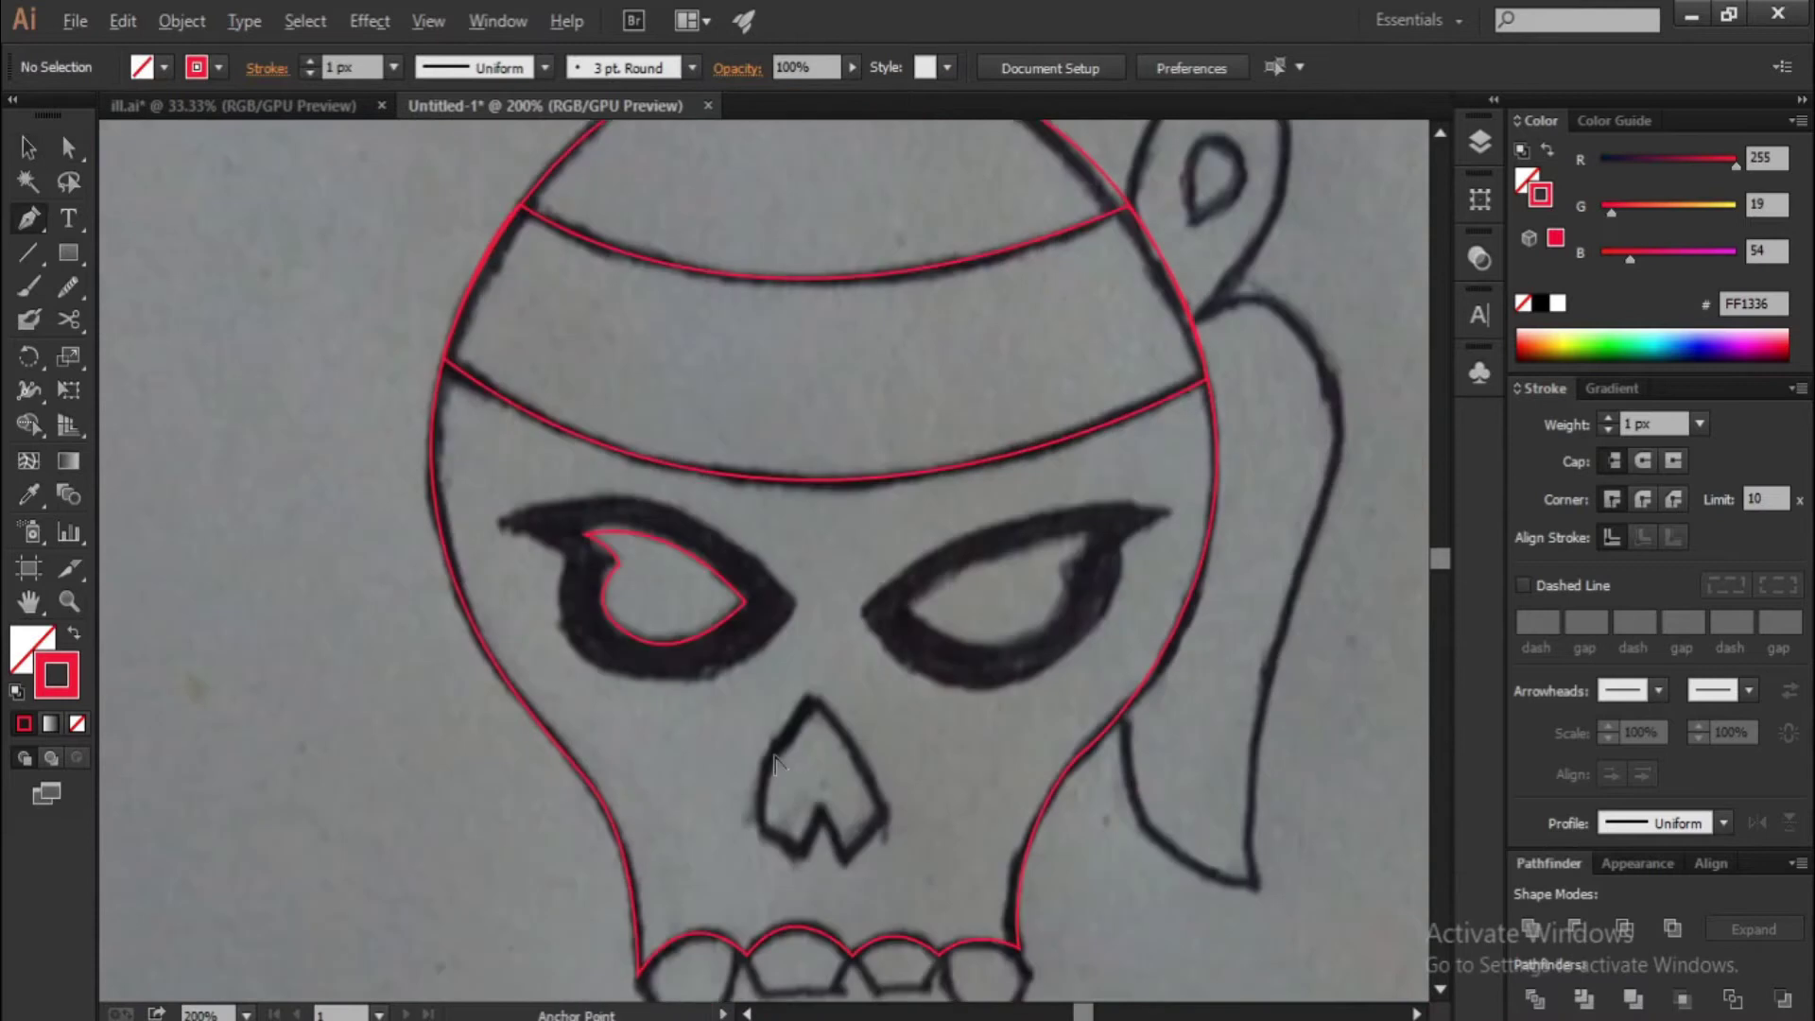
pyautogui.scroll(2, 773, 761)
# Trace the nose from its tip along its curved side
pyautogui.click(828, 596)
pyautogui.moveTo(755, 794); pyautogui.dragTo(766, 922)
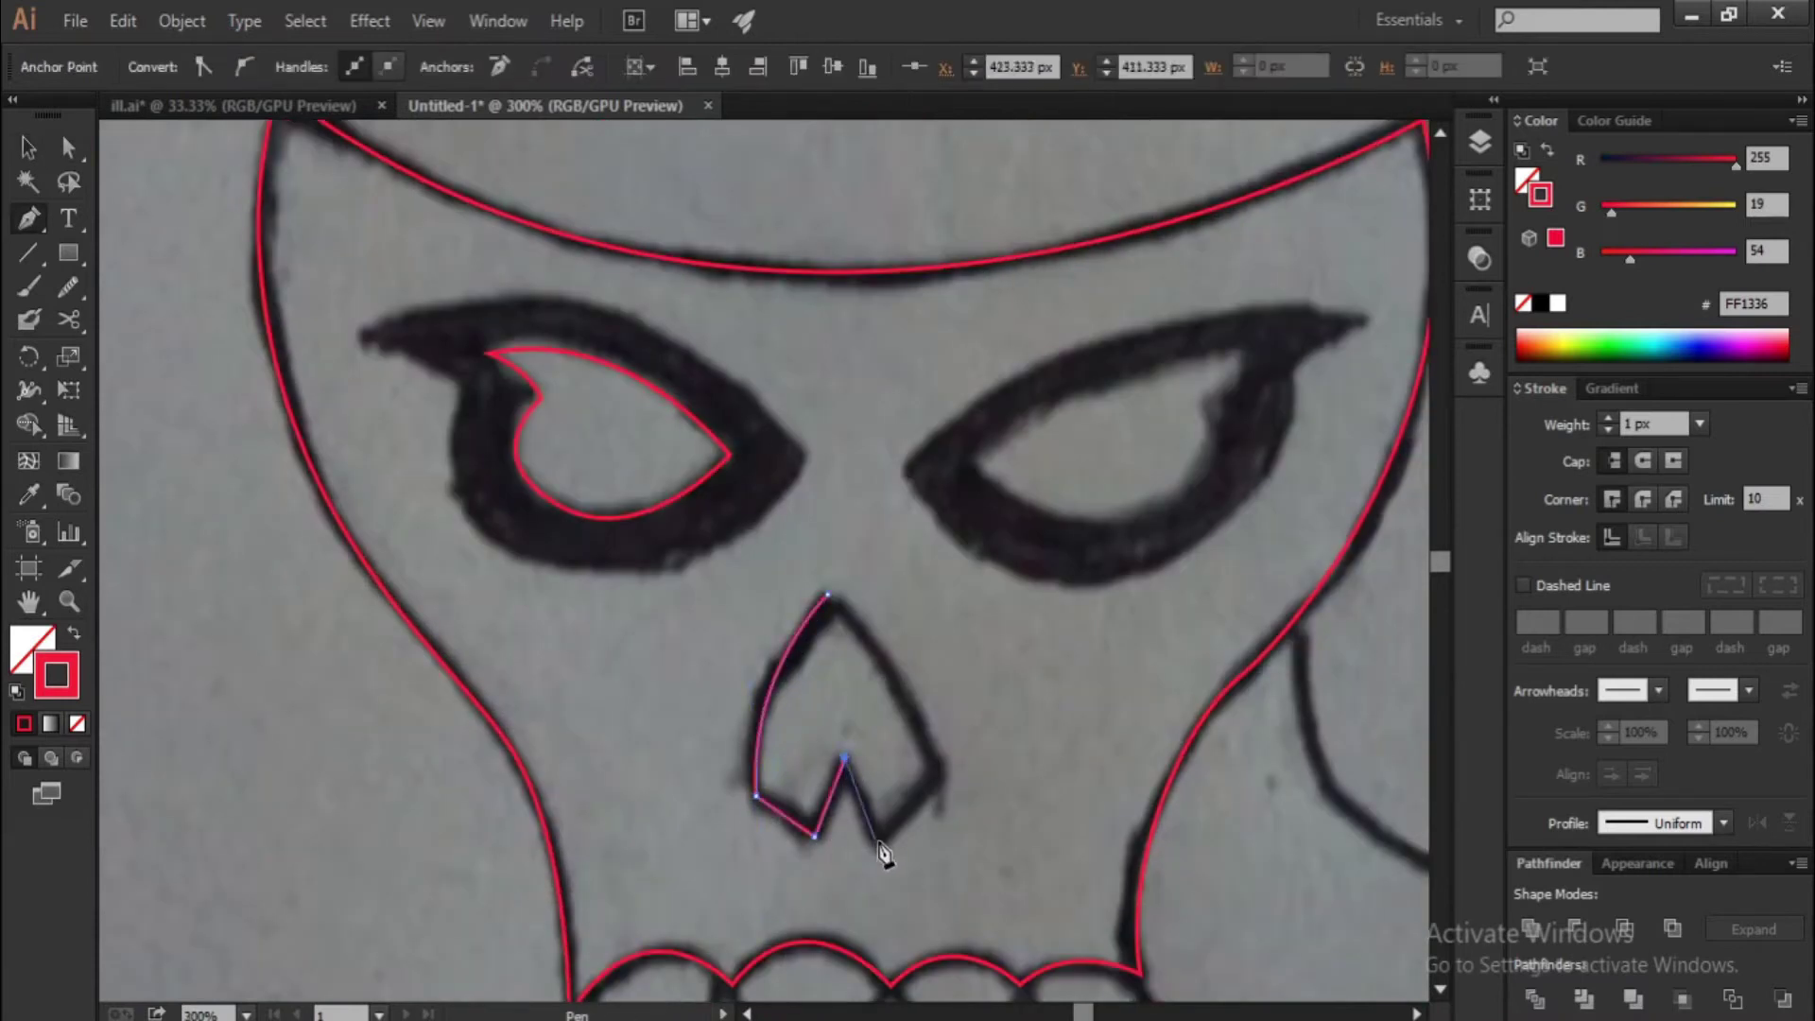
pyautogui.scroll(-3, 766, 561)
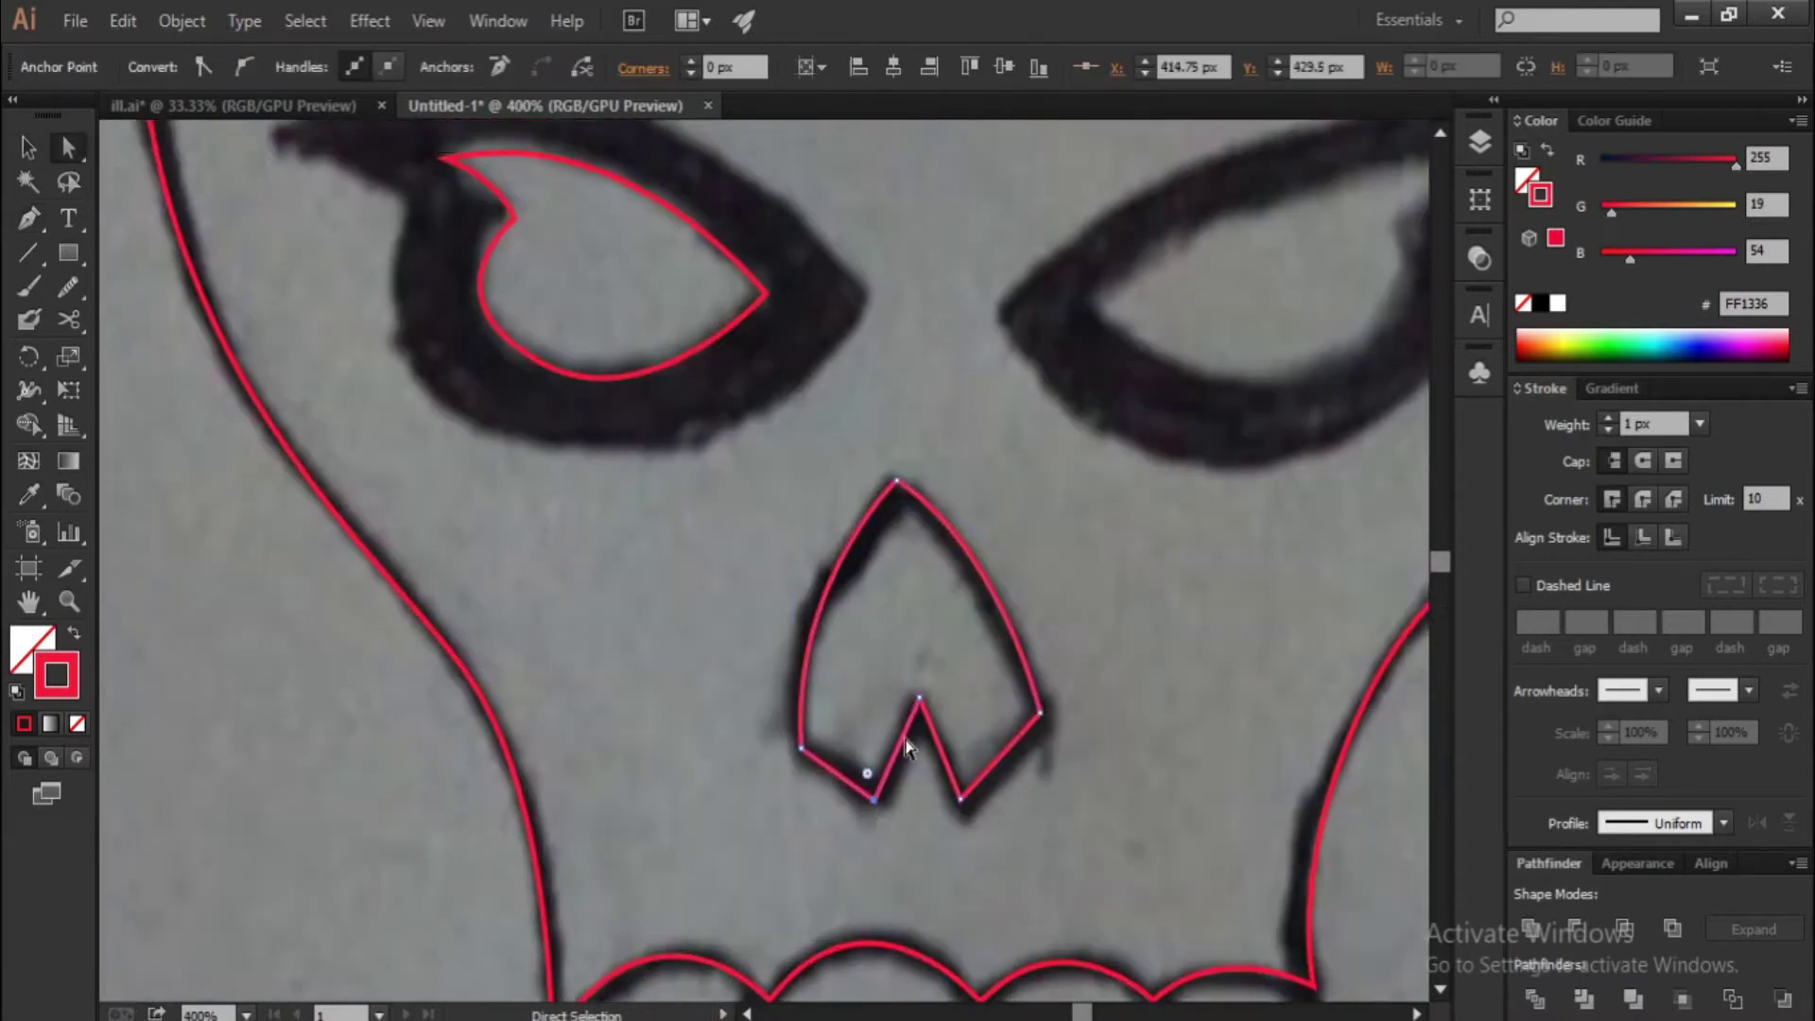
pyautogui.keyDown('ctrl'); pyautogui.click(803, 823); pyautogui.keyUp('ctrl')
pyautogui.scroll(-2, 804, 823)
pyautogui.scroll(2, 785, 794)
# Trace the left fang and the edge of the front tooth
pyautogui.click(775, 777)
pyautogui.click(817, 860)
pyautogui.click(889, 899)
pyautogui.scroll(2, 939, 825)
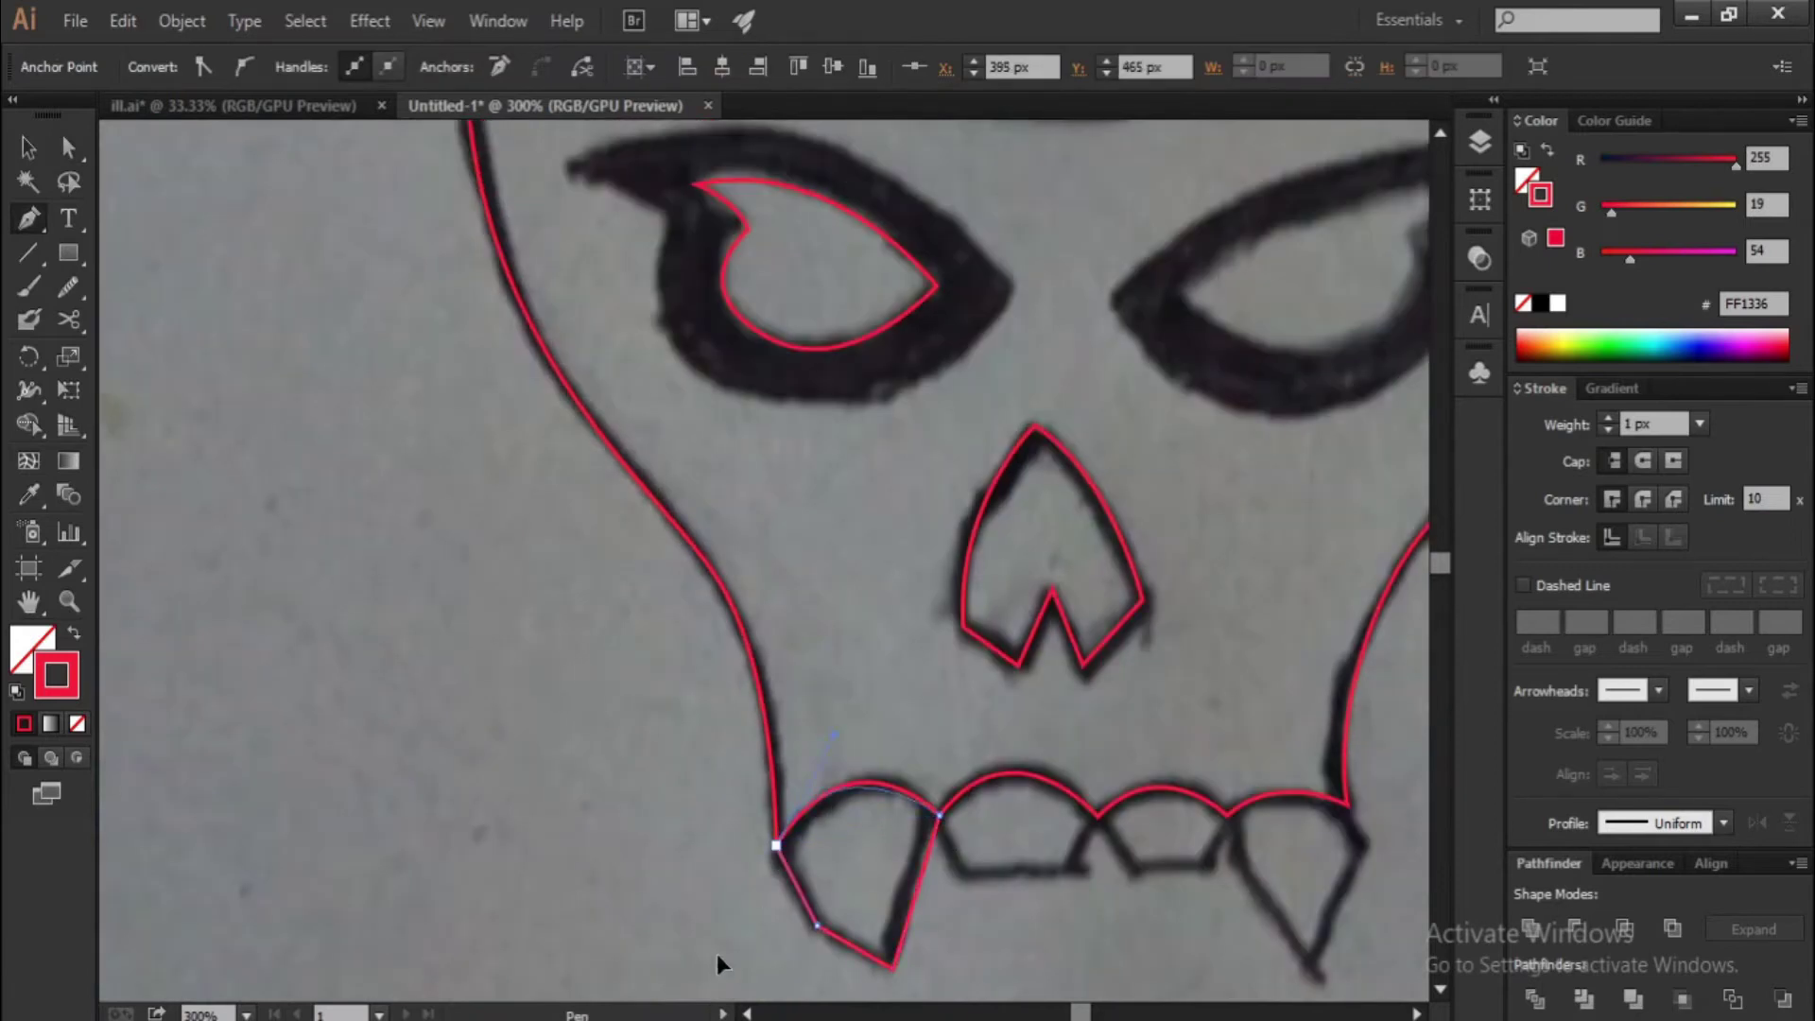
pyautogui.scroll(-2, 719, 964)
pyautogui.click(1097, 749)
pyautogui.click(1067, 806)
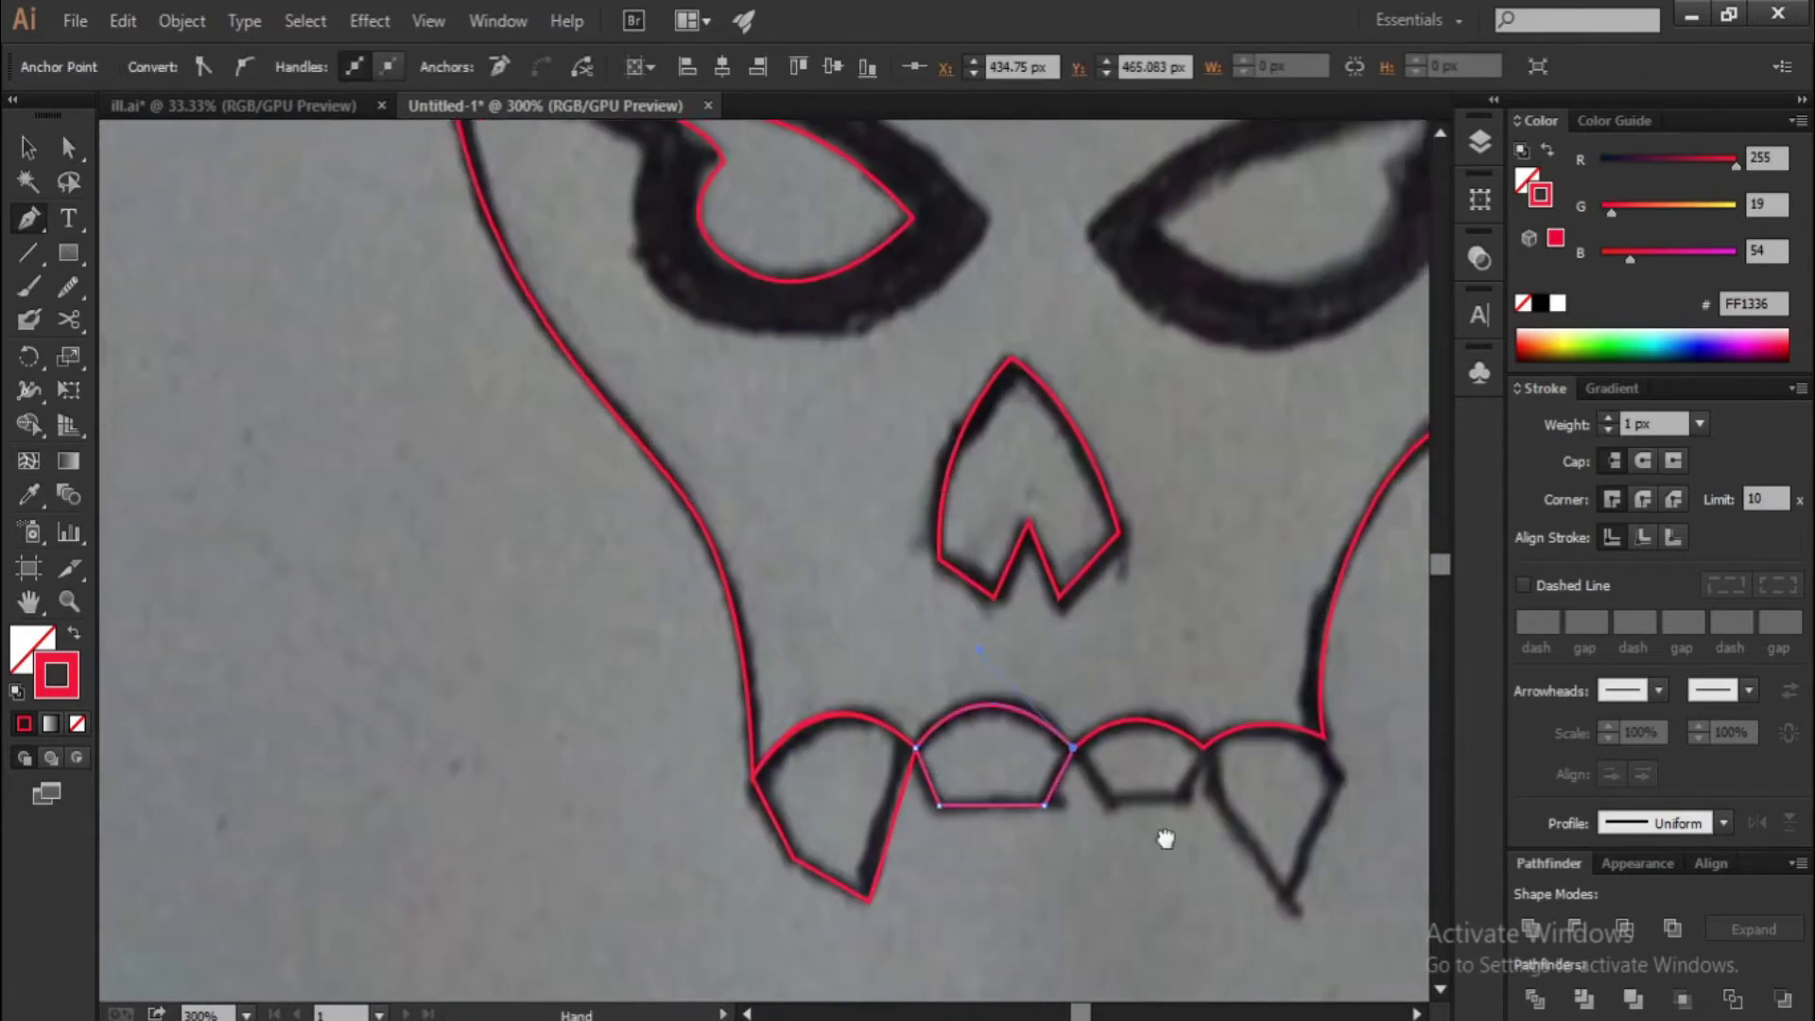
pyautogui.hscroll(3, 1135, 823)
# Trace the next teeth and fang, then begin the cloth tied beside the head
pyautogui.click(1063, 757)
pyautogui.click(1041, 809)
pyautogui.hscroll(2, 1193, 756)
pyautogui.click(1121, 771)
pyautogui.click(1069, 894)
pyautogui.scroll(-3, 1134, 758)
pyautogui.scroll(2, 1204, 810)
pyautogui.click(1105, 633)
# Finish the ear loop with a curved point and close it at its start
pyautogui.moveTo(1079, 476); pyautogui.dragTo(1103, 386)
pyautogui.click(1104, 633)
pyautogui.scroll(-2, 1189, 843)
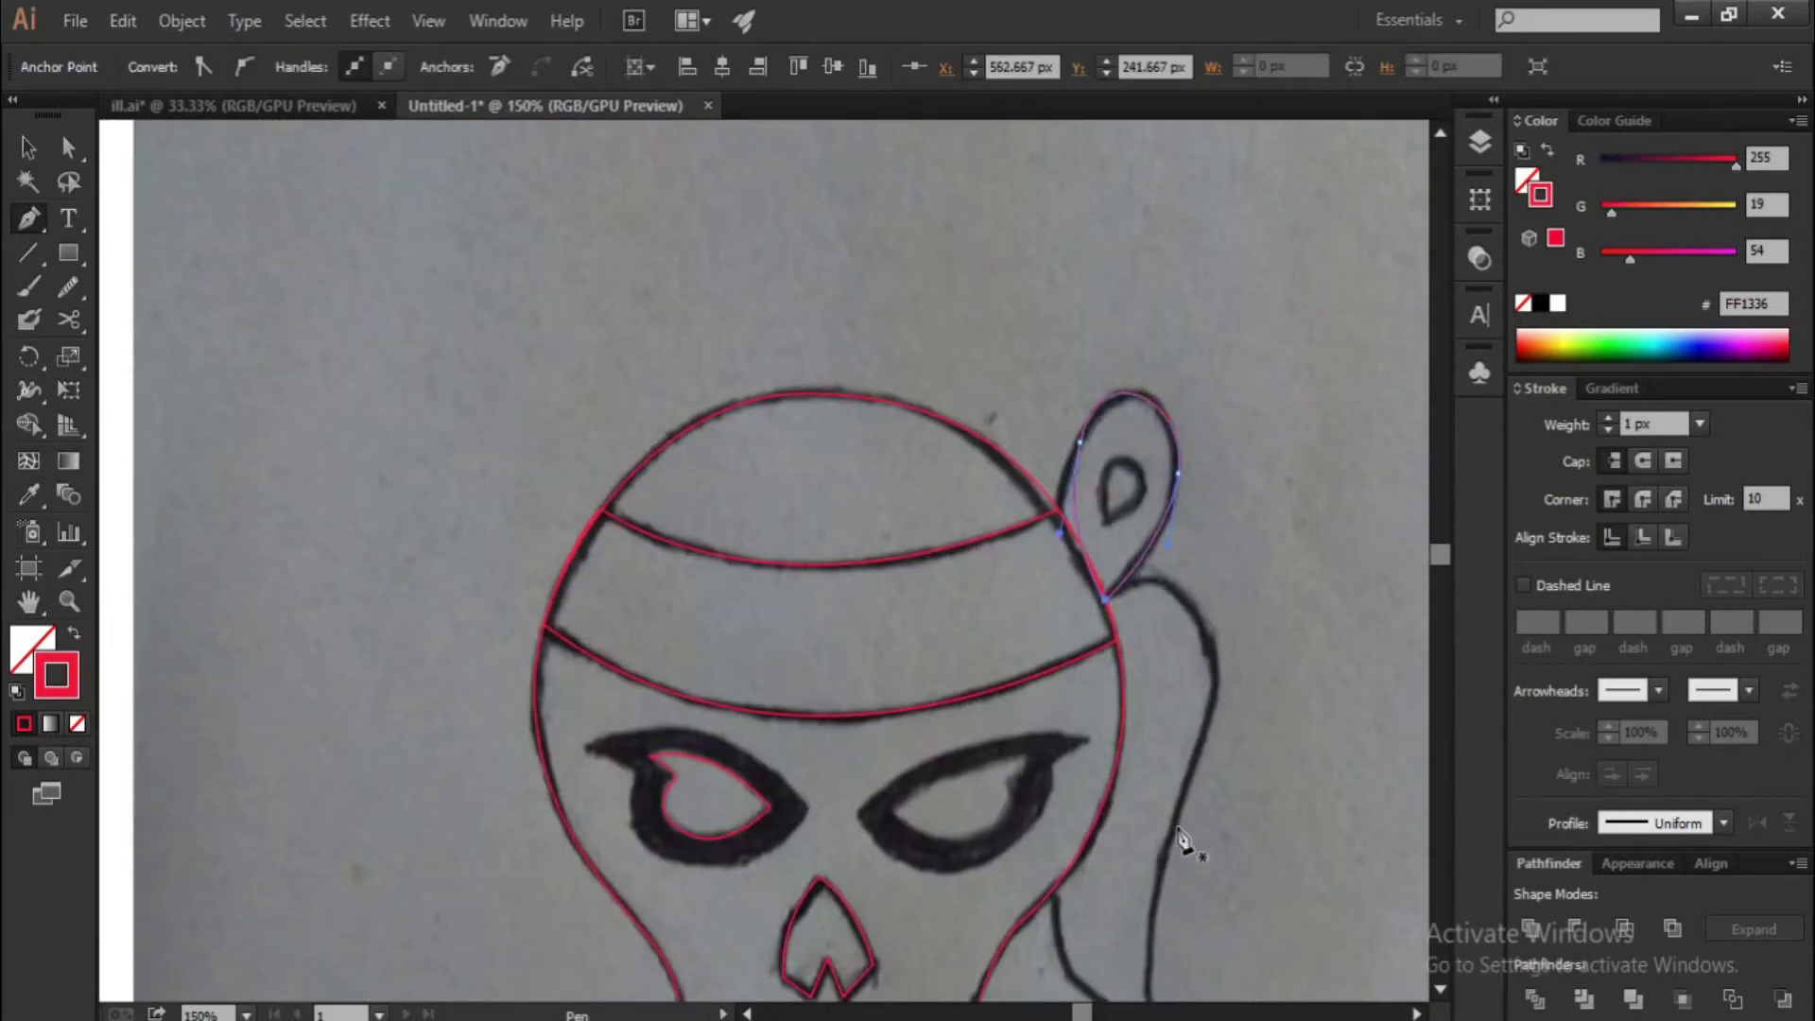
pyautogui.scroll(2, 1164, 872)
# Trace the hanging bandana tail, curving it up to meet the head
pyautogui.click(1153, 990)
pyautogui.moveTo(1192, 736); pyautogui.dragTo(1227, 667)
pyautogui.scroll(-2, 1210, 737)
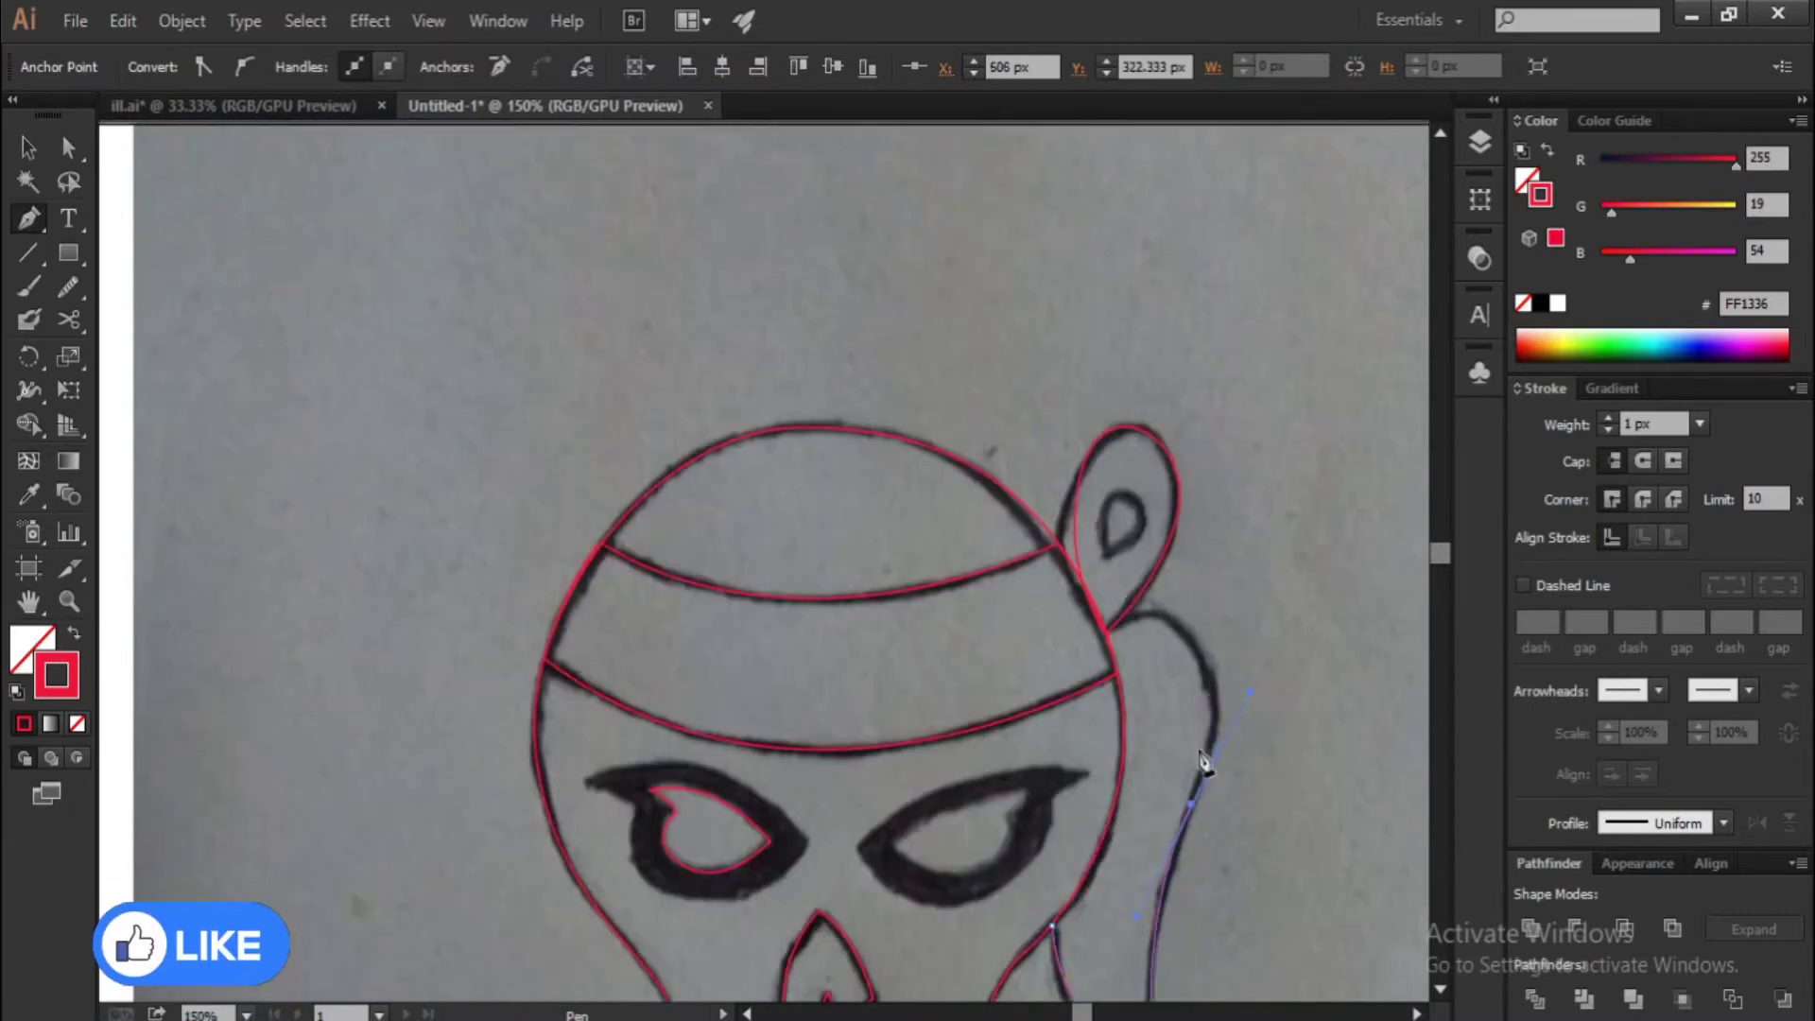
pyautogui.moveTo(1102, 637); pyautogui.dragTo(1118, 579)
pyautogui.scroll(3, 1119, 580)
pyautogui.moveTo(1065, 781); pyautogui.dragTo(1049, 855)
pyautogui.scroll(-2, 1108, 628)
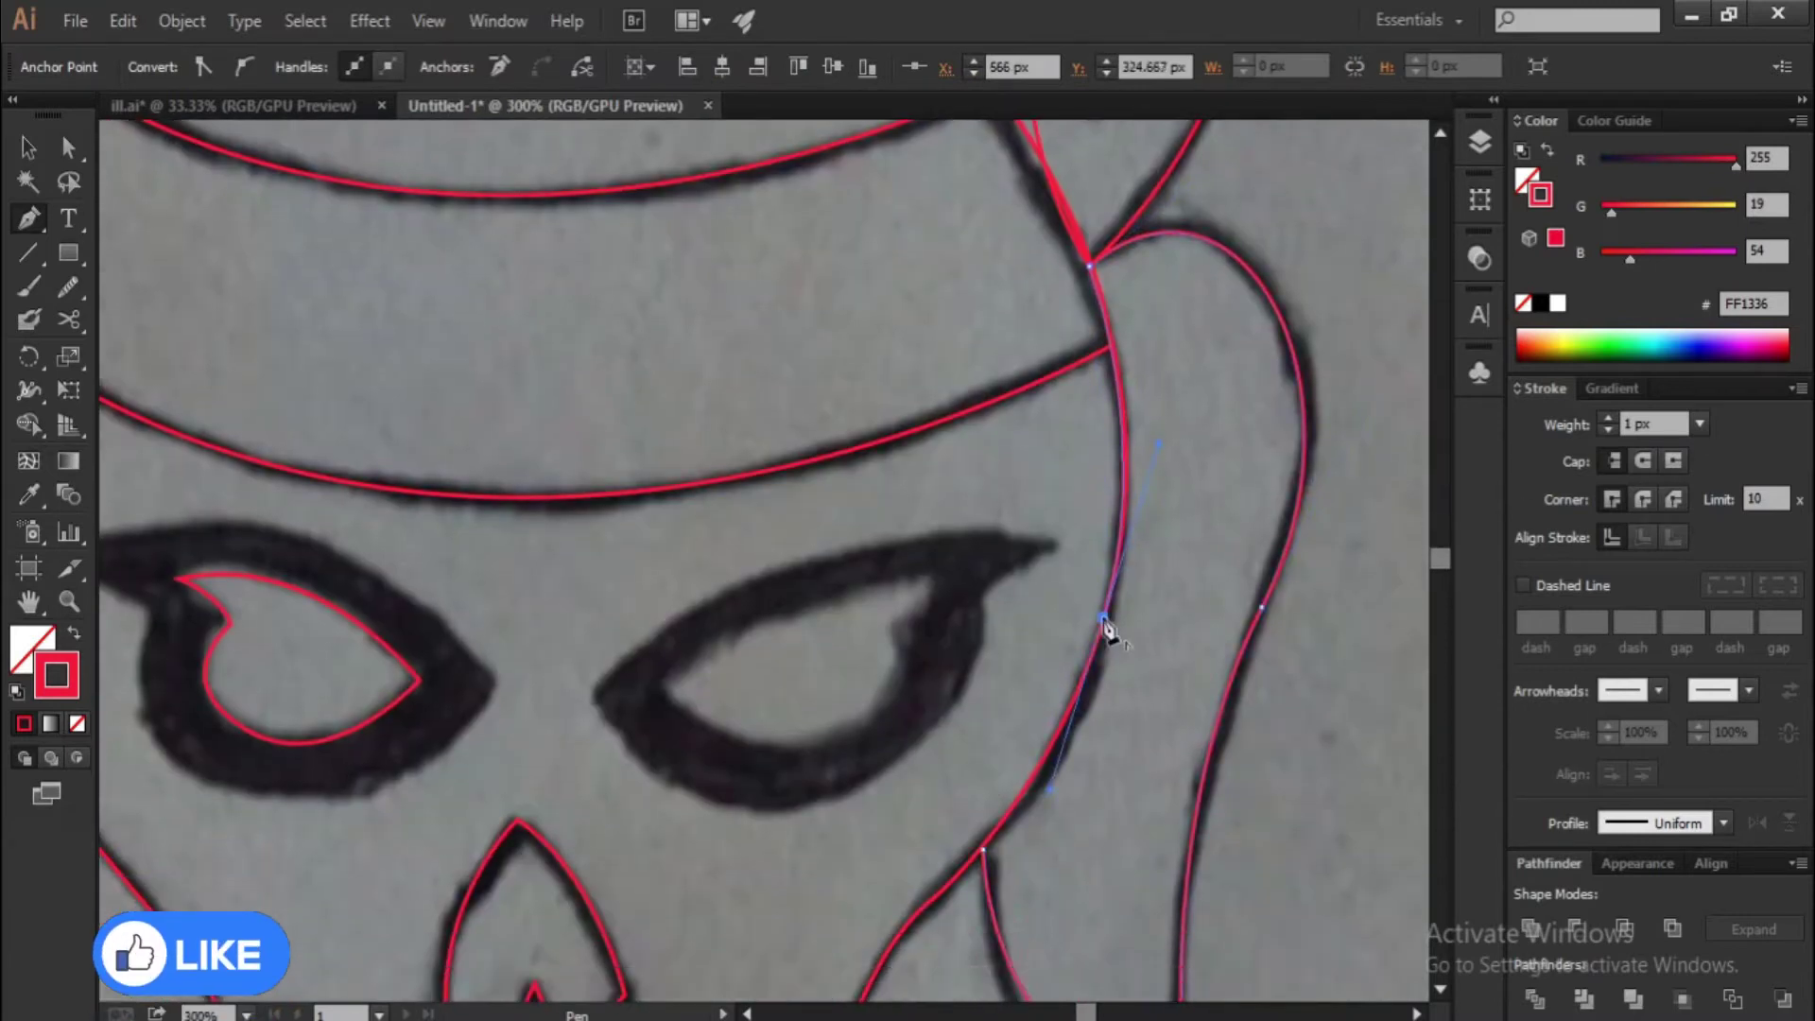
pyautogui.scroll(-2, 936, 910)
# Trace the ear's inner drop shape and close it
pyautogui.keyDown('ctrl'); pyautogui.click(899, 722); pyautogui.keyUp('ctrl')
pyautogui.scroll(2, 1033, 637)
pyautogui.click(1022, 610)
pyautogui.moveTo(1070, 488); pyautogui.dragTo(1156, 501)
pyautogui.scroll(1, 1040, 634)
pyautogui.click(1017, 604)
pyautogui.scroll(1, 1017, 603)
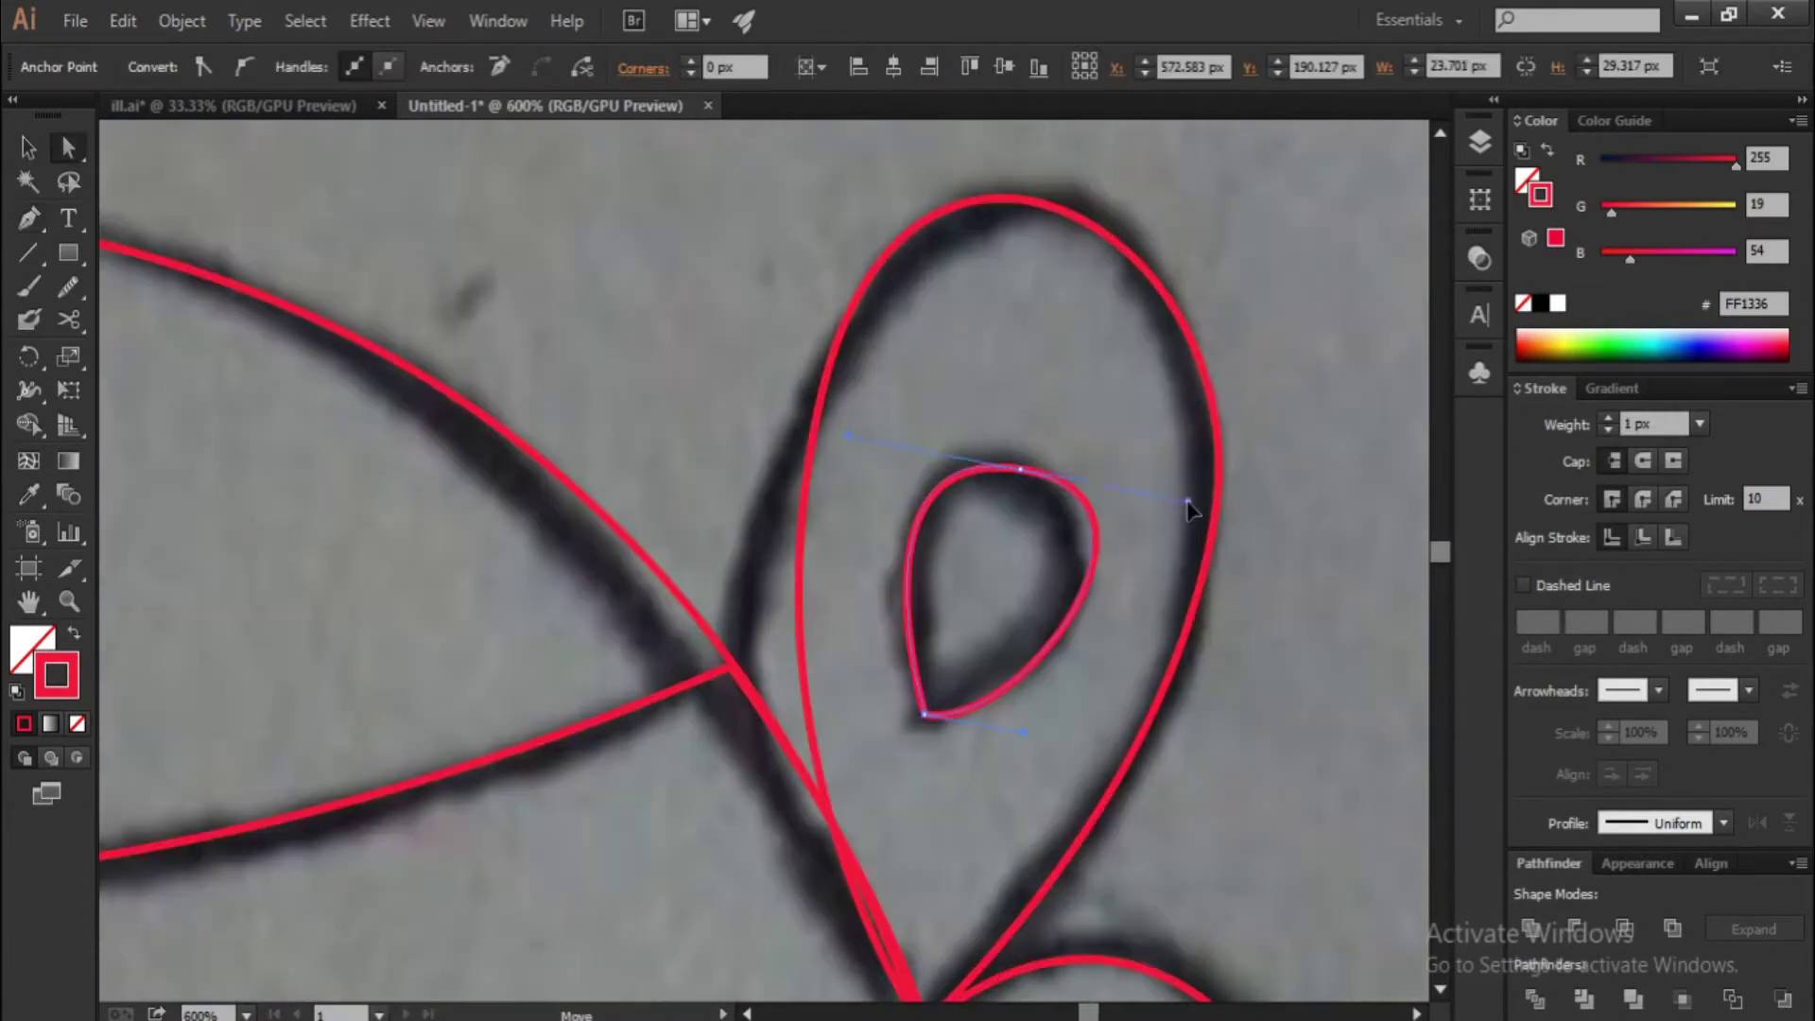
pyautogui.scroll(1, 956, 699)
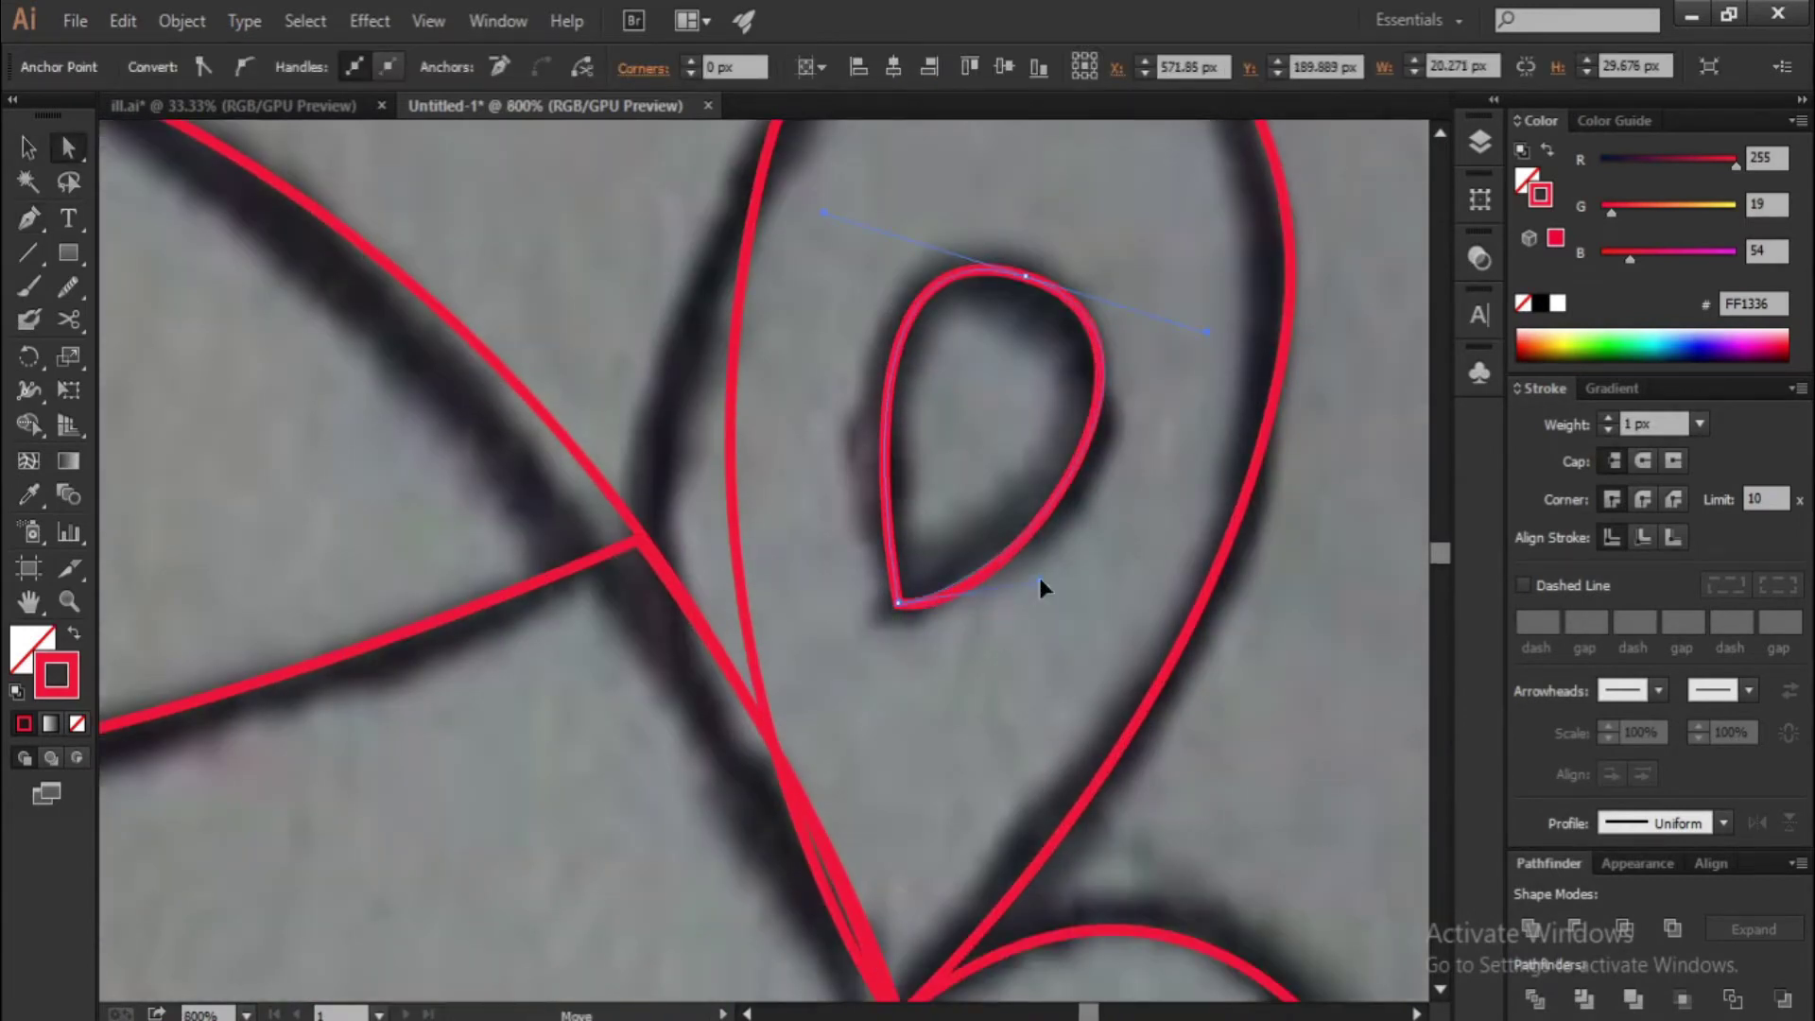
pyautogui.scroll(-2, 1040, 586)
pyautogui.scroll(-1, 891, 445)
pyautogui.scroll(-5, 851, 662)
# Pen-trace the left eye's curved outline
pyautogui.press('p')
pyautogui.click(775, 687)
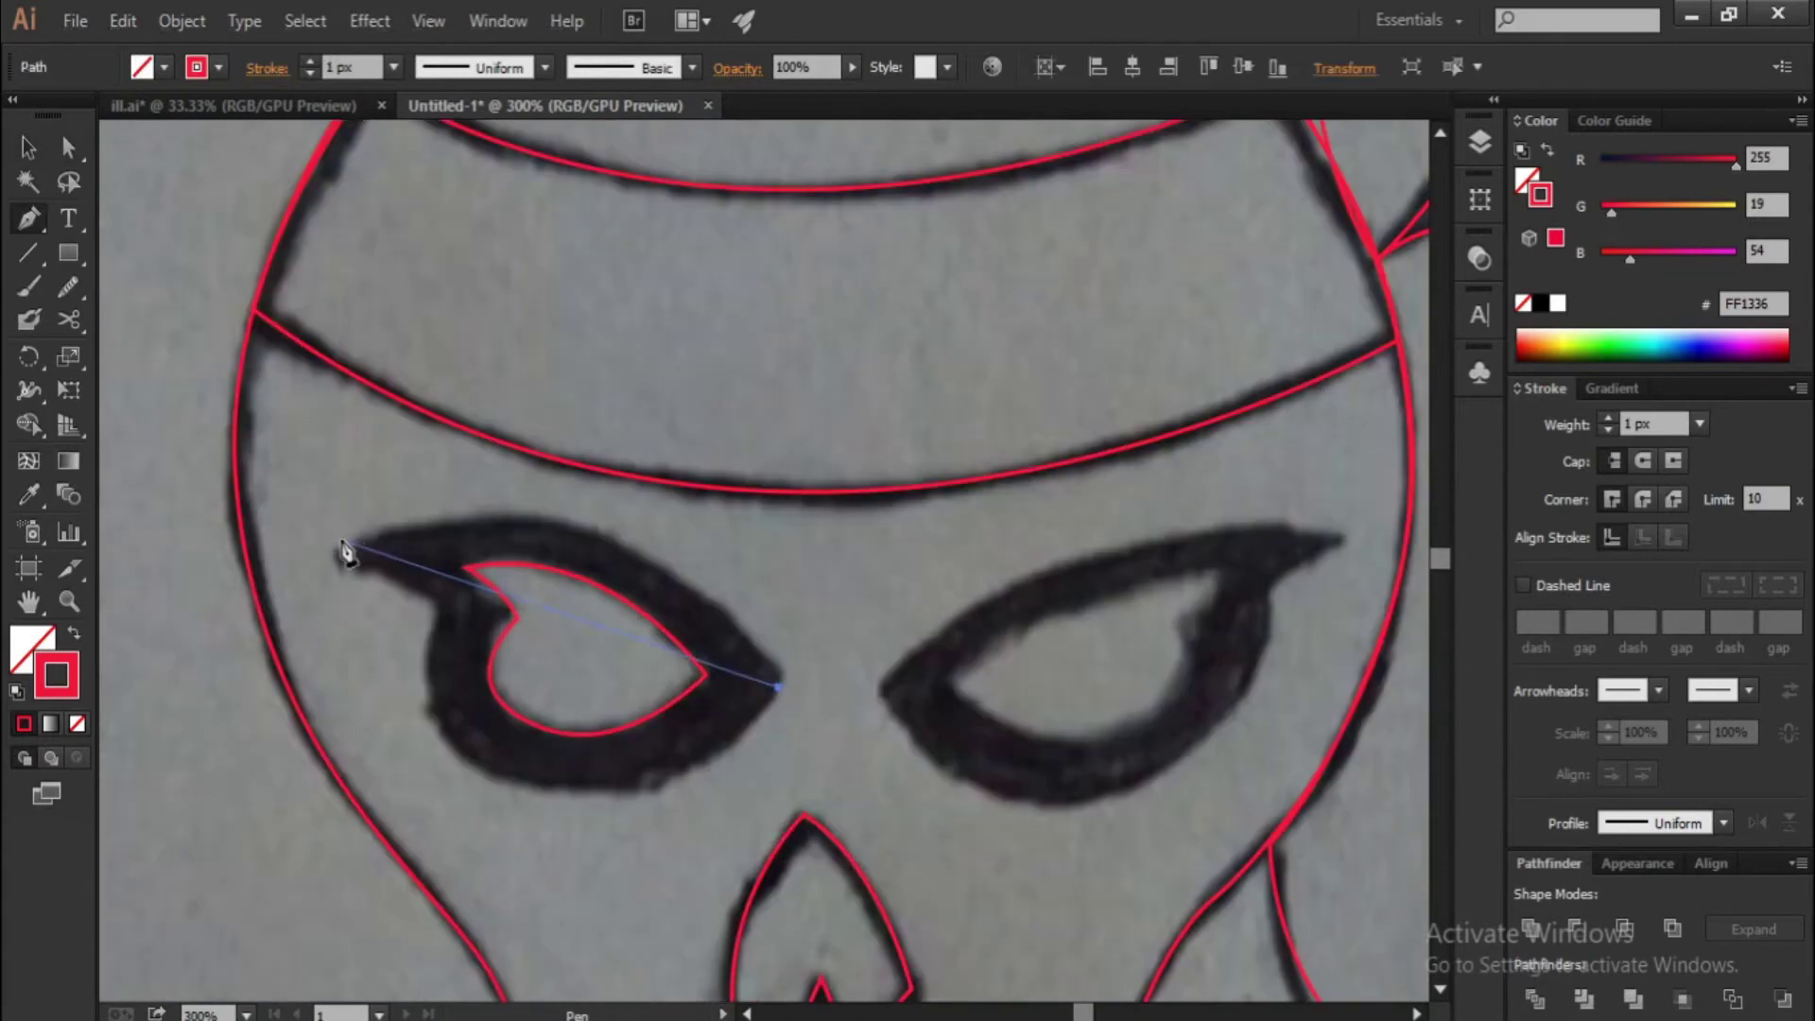
pyautogui.hscroll(-3, 345, 553)
pyautogui.moveTo(486, 539); pyautogui.dragTo(835, 436)
pyautogui.scroll(1, 503, 602)
pyautogui.press('p')
pyautogui.moveTo(616, 597); pyautogui.dragTo(624, 700)
pyautogui.scroll(-1, 699, 780)
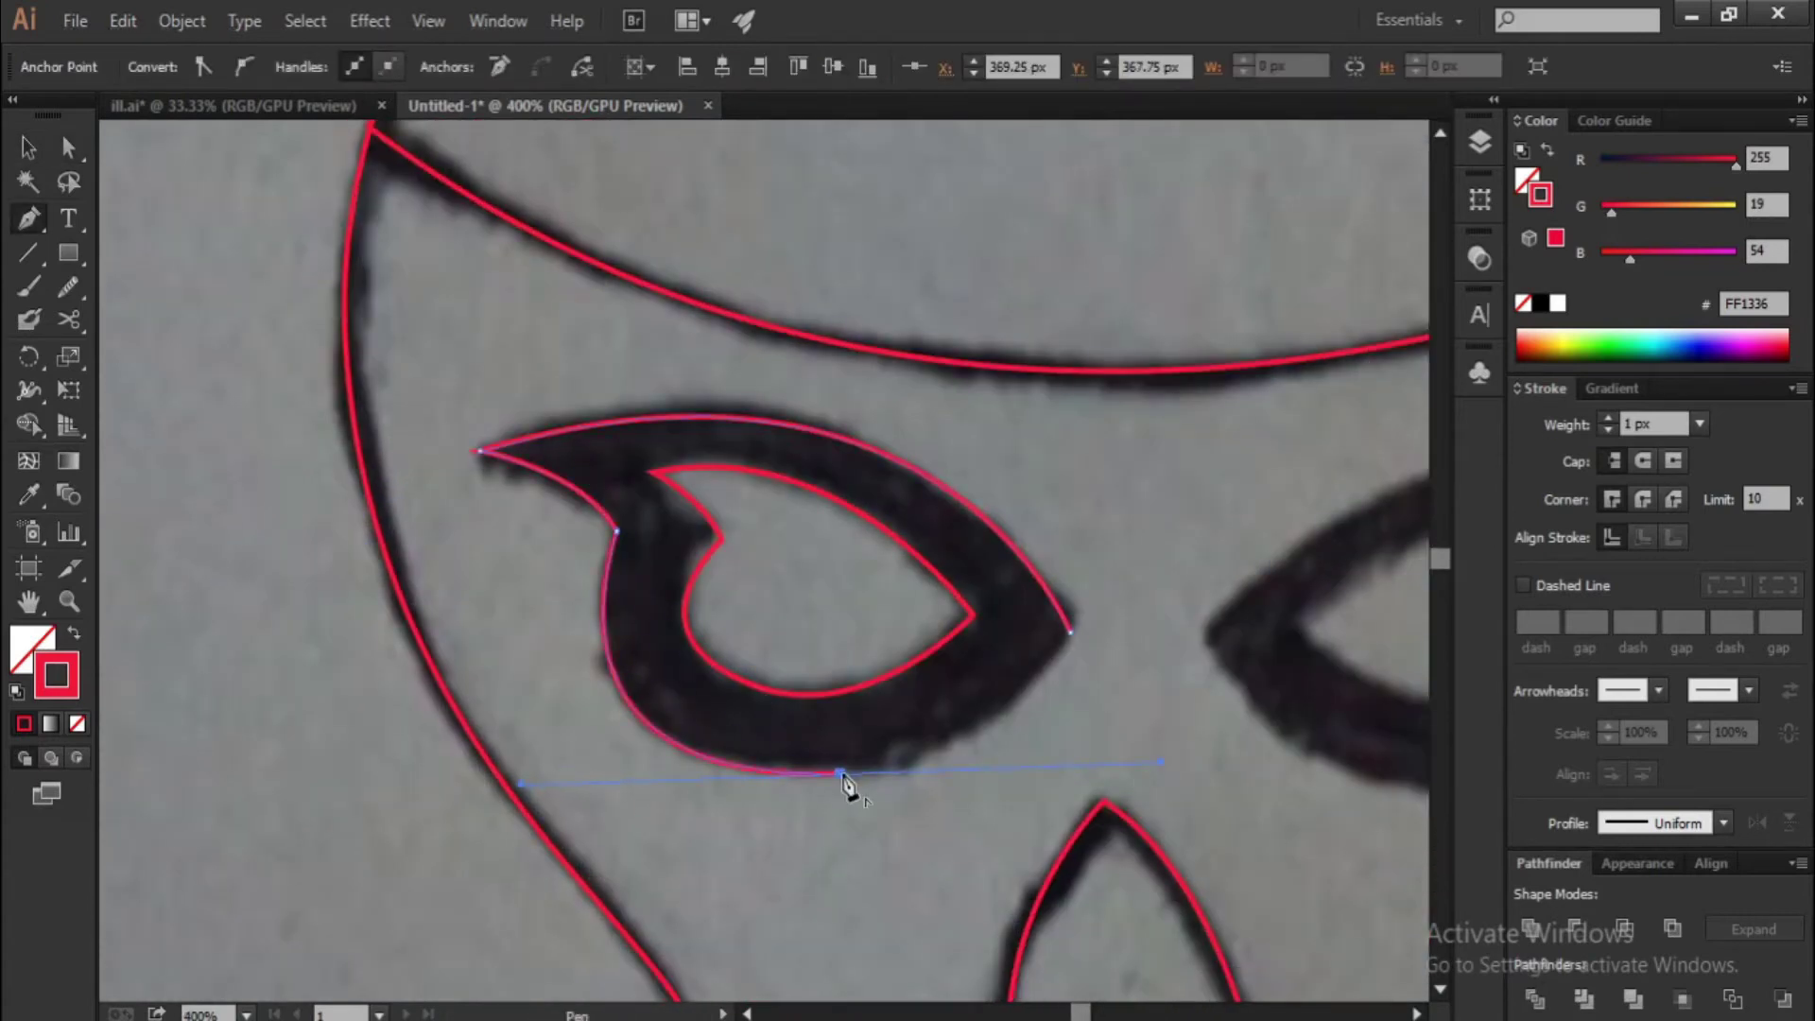
pyautogui.scroll(1, 426, 697)
pyautogui.scroll(-2, 567, 777)
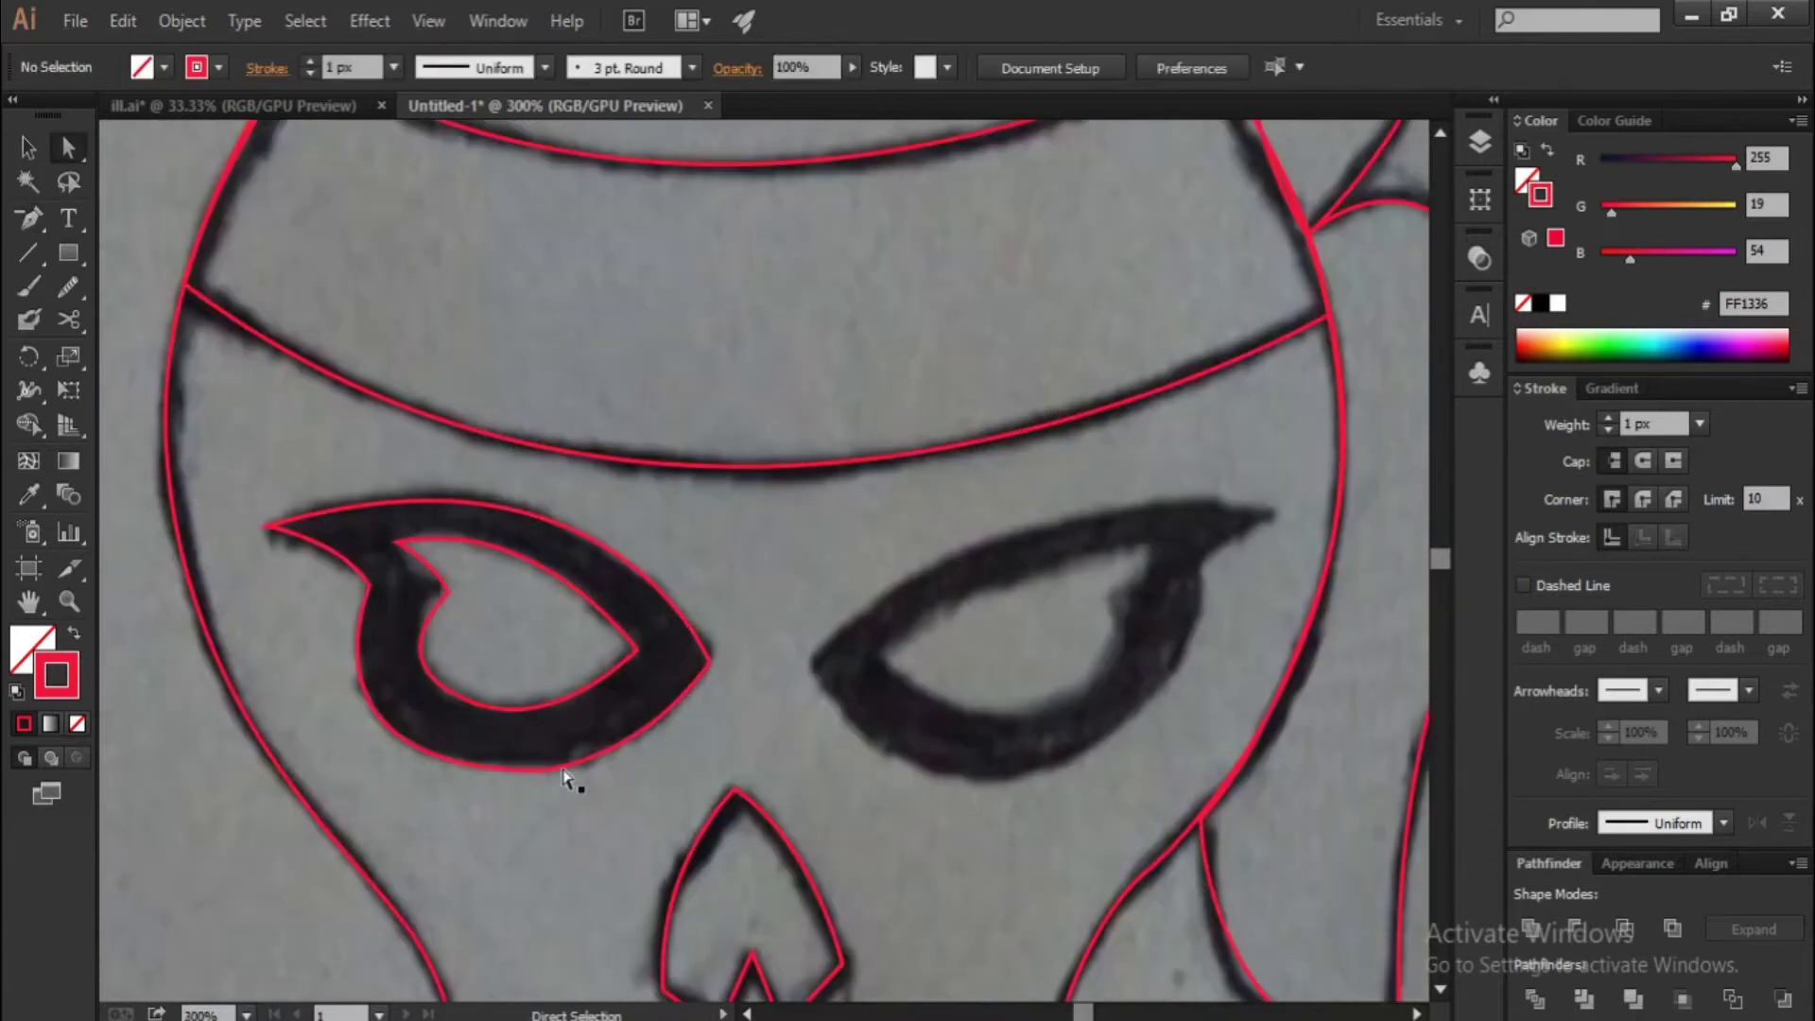
pyautogui.scroll(-2, 610, 807)
# Reflect a copy of the left eye and move it onto the right eye
pyautogui.press('v')
pyautogui.click(608, 742)
pyautogui.rightClick(826, 719)
pyautogui.click(889, 634)
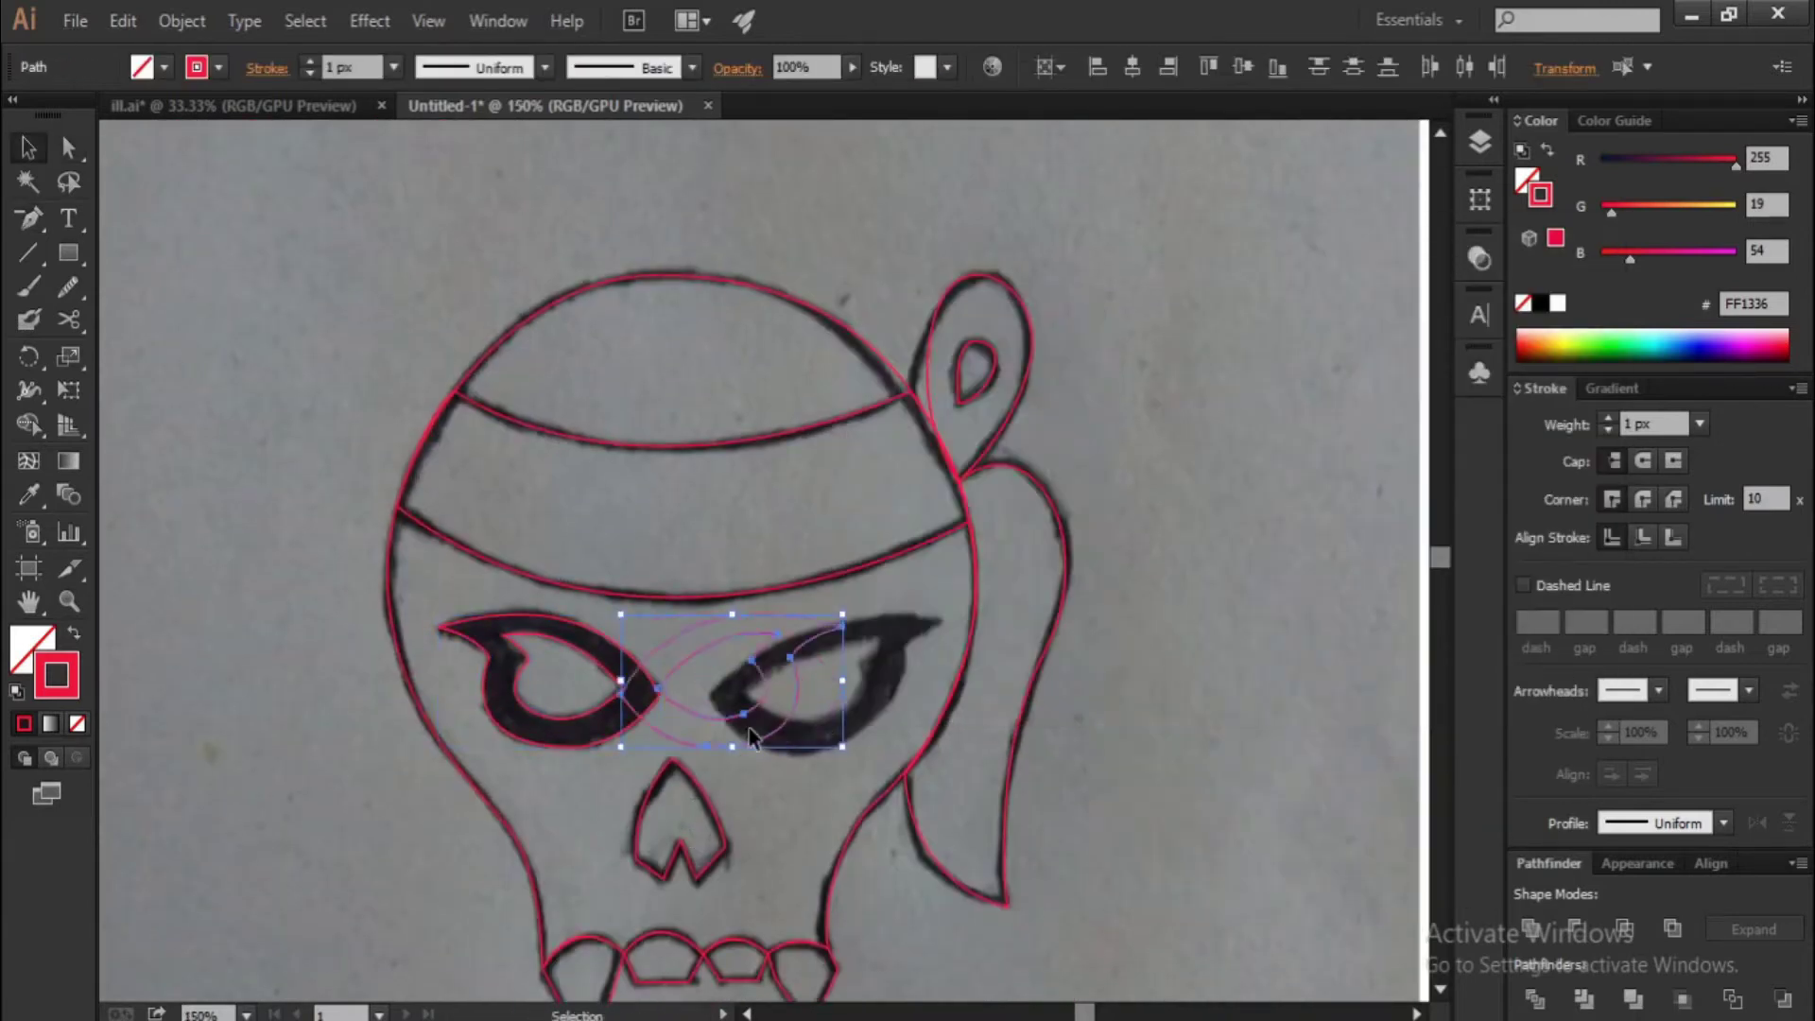
pyautogui.scroll(2, 773, 760)
pyautogui.moveTo(774, 760); pyautogui.dragTo(970, 753)
pyautogui.scroll(-2, 970, 757)
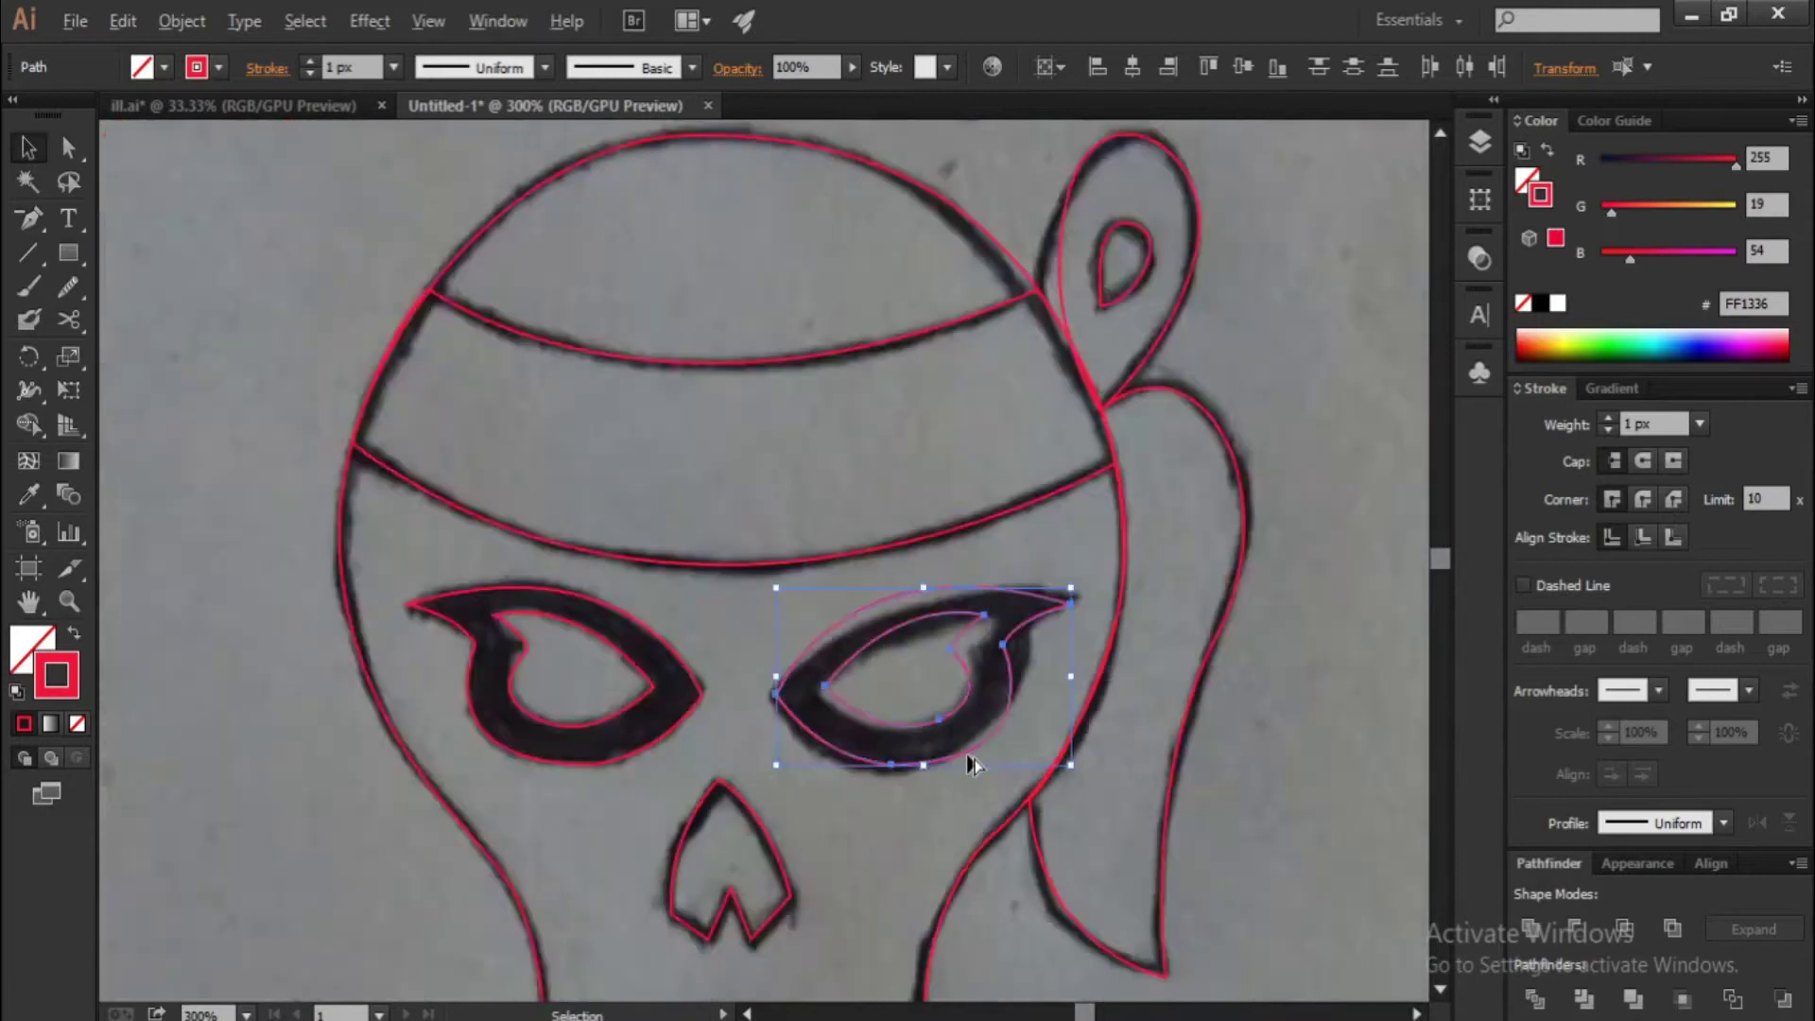
pyautogui.scroll(-2, 1207, 790)
pyautogui.click(1210, 795)
# Hide the sketch photo template with Ctrl+Shift+W
pyautogui.scroll(-1, 1187, 790)
pyautogui.scroll(2, 1187, 790)
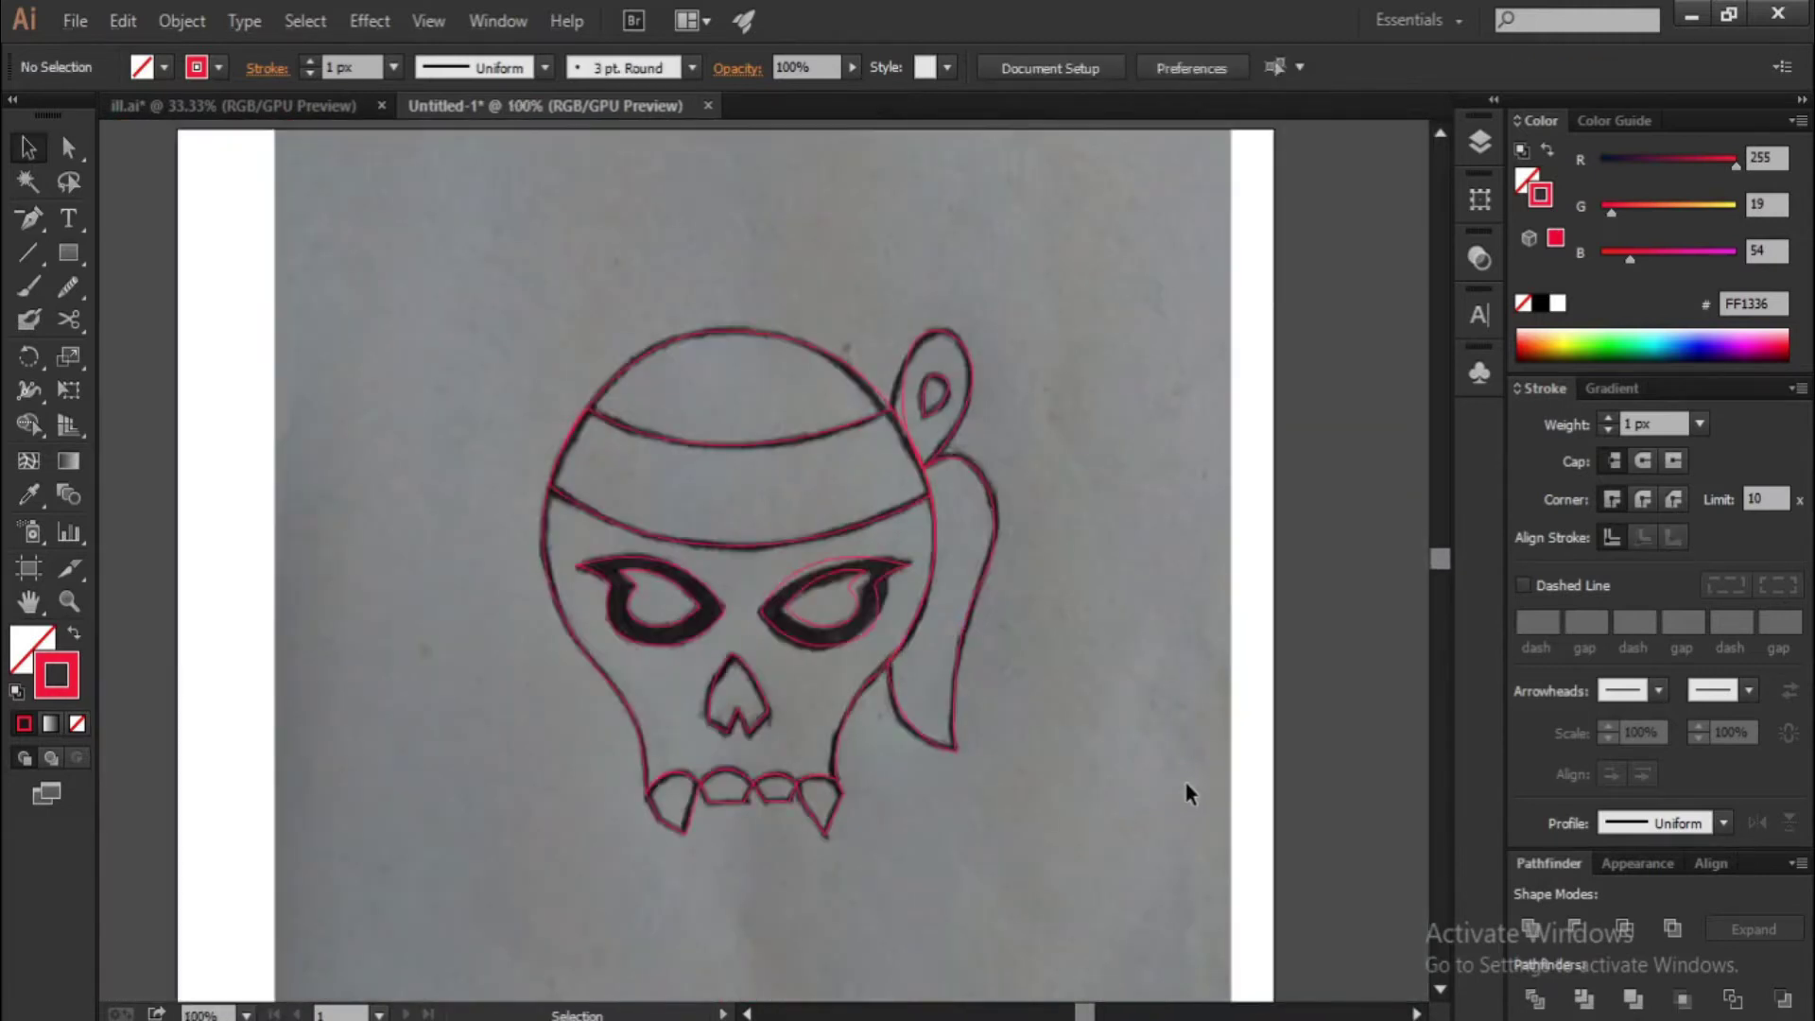
pyautogui.scroll(1, 1188, 791)
pyautogui.hotkey('ctrl', 'shift', 'w')
pyautogui.press('a')
pyautogui.scroll(-1, 992, 737)
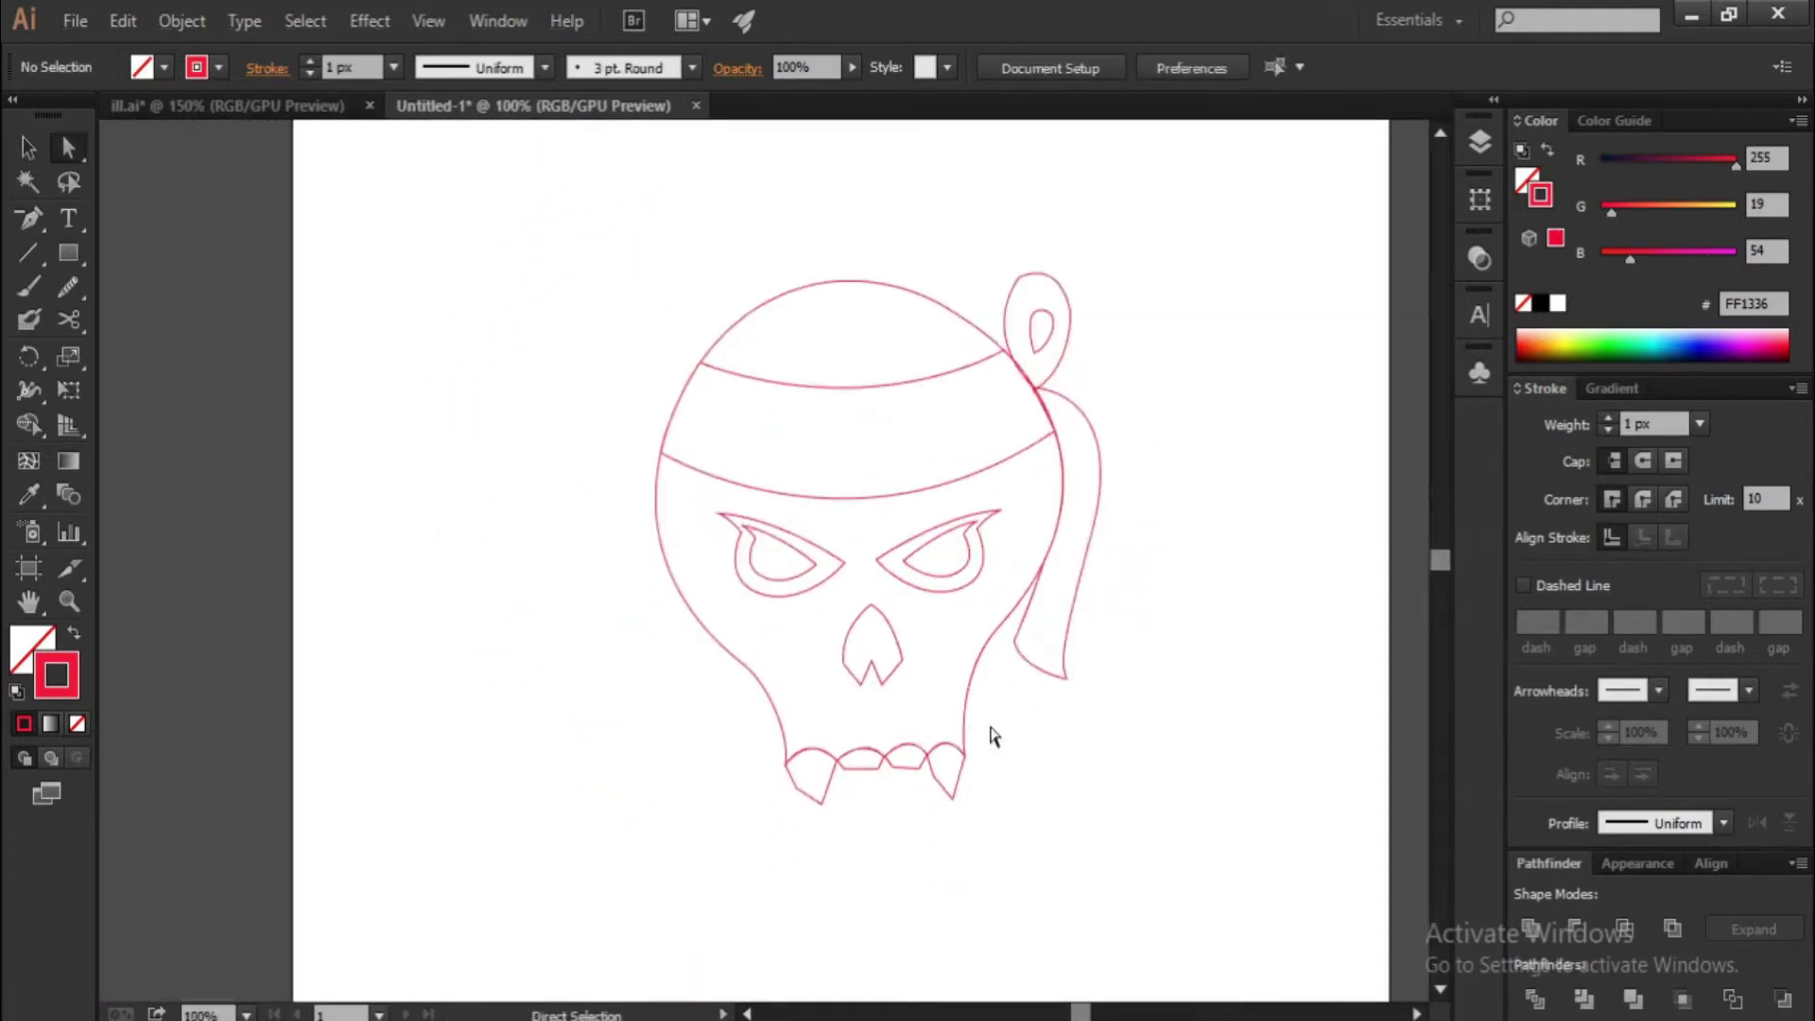
# Fill the right eye's outer shape black and its inner shape white, no outline
pyautogui.scroll(2, 955, 627)
pyautogui.press('v')
pyautogui.click(1066, 694)
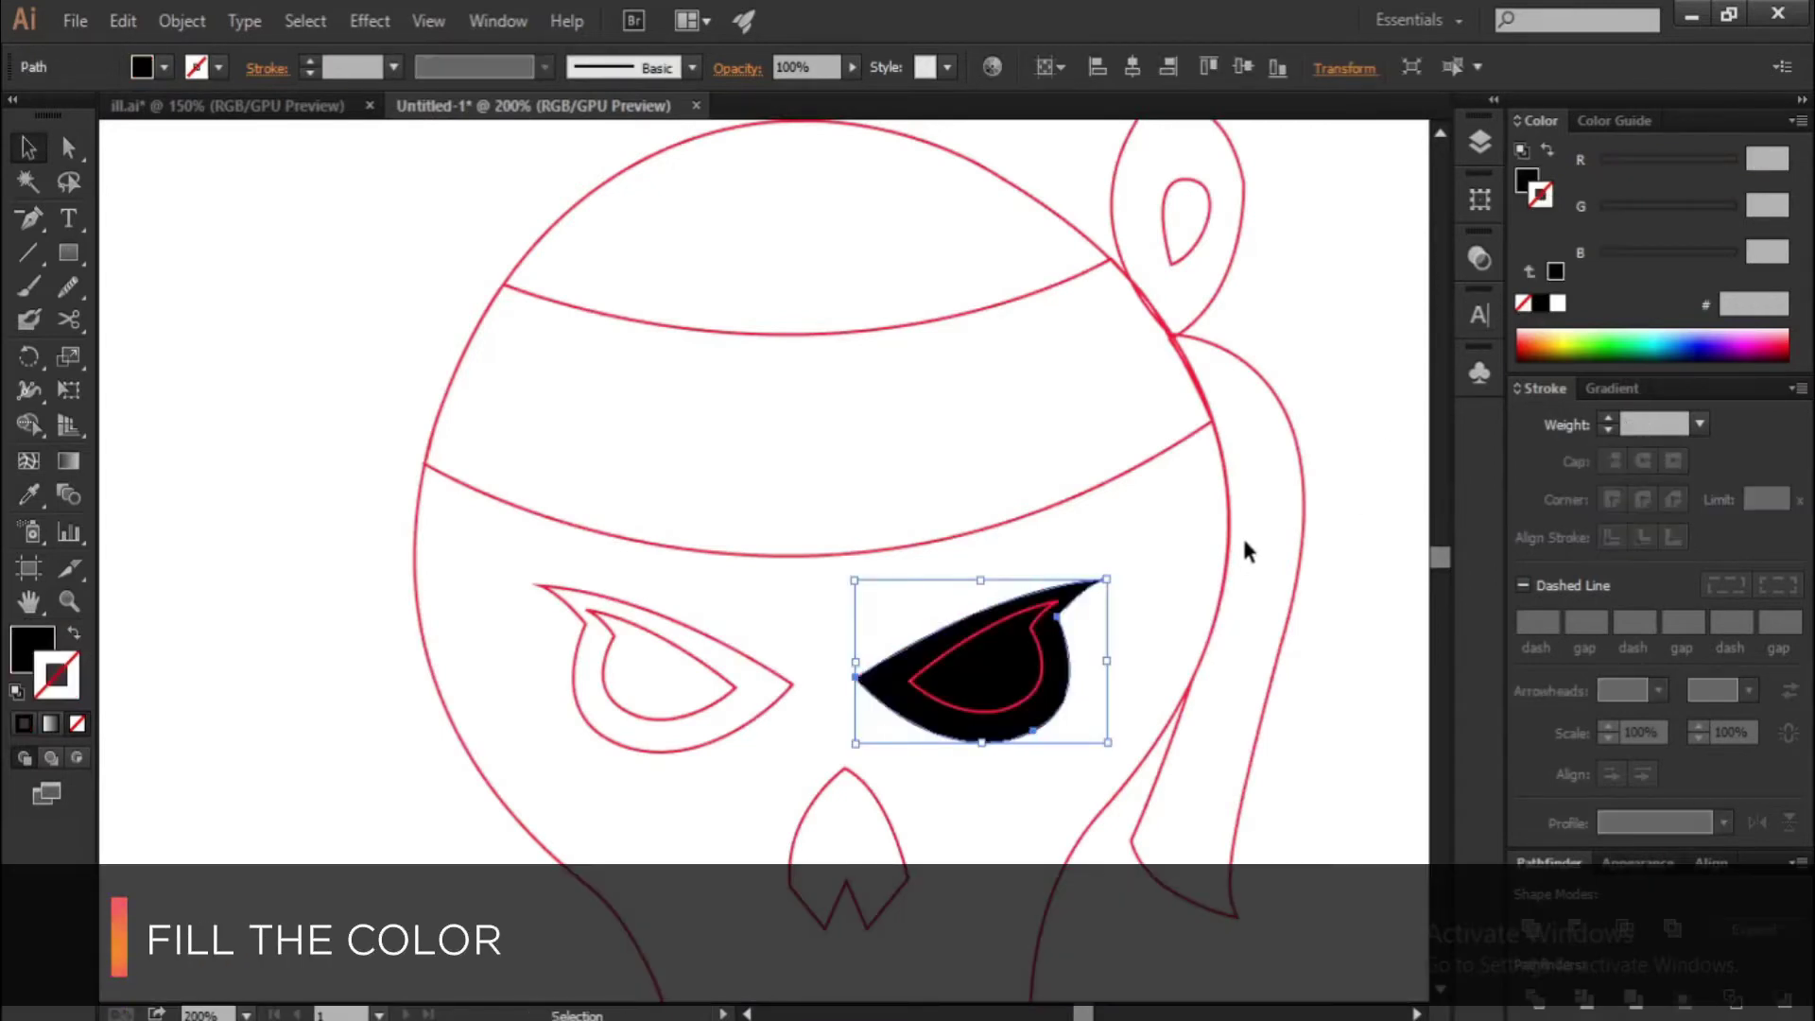
pyautogui.click(1040, 652)
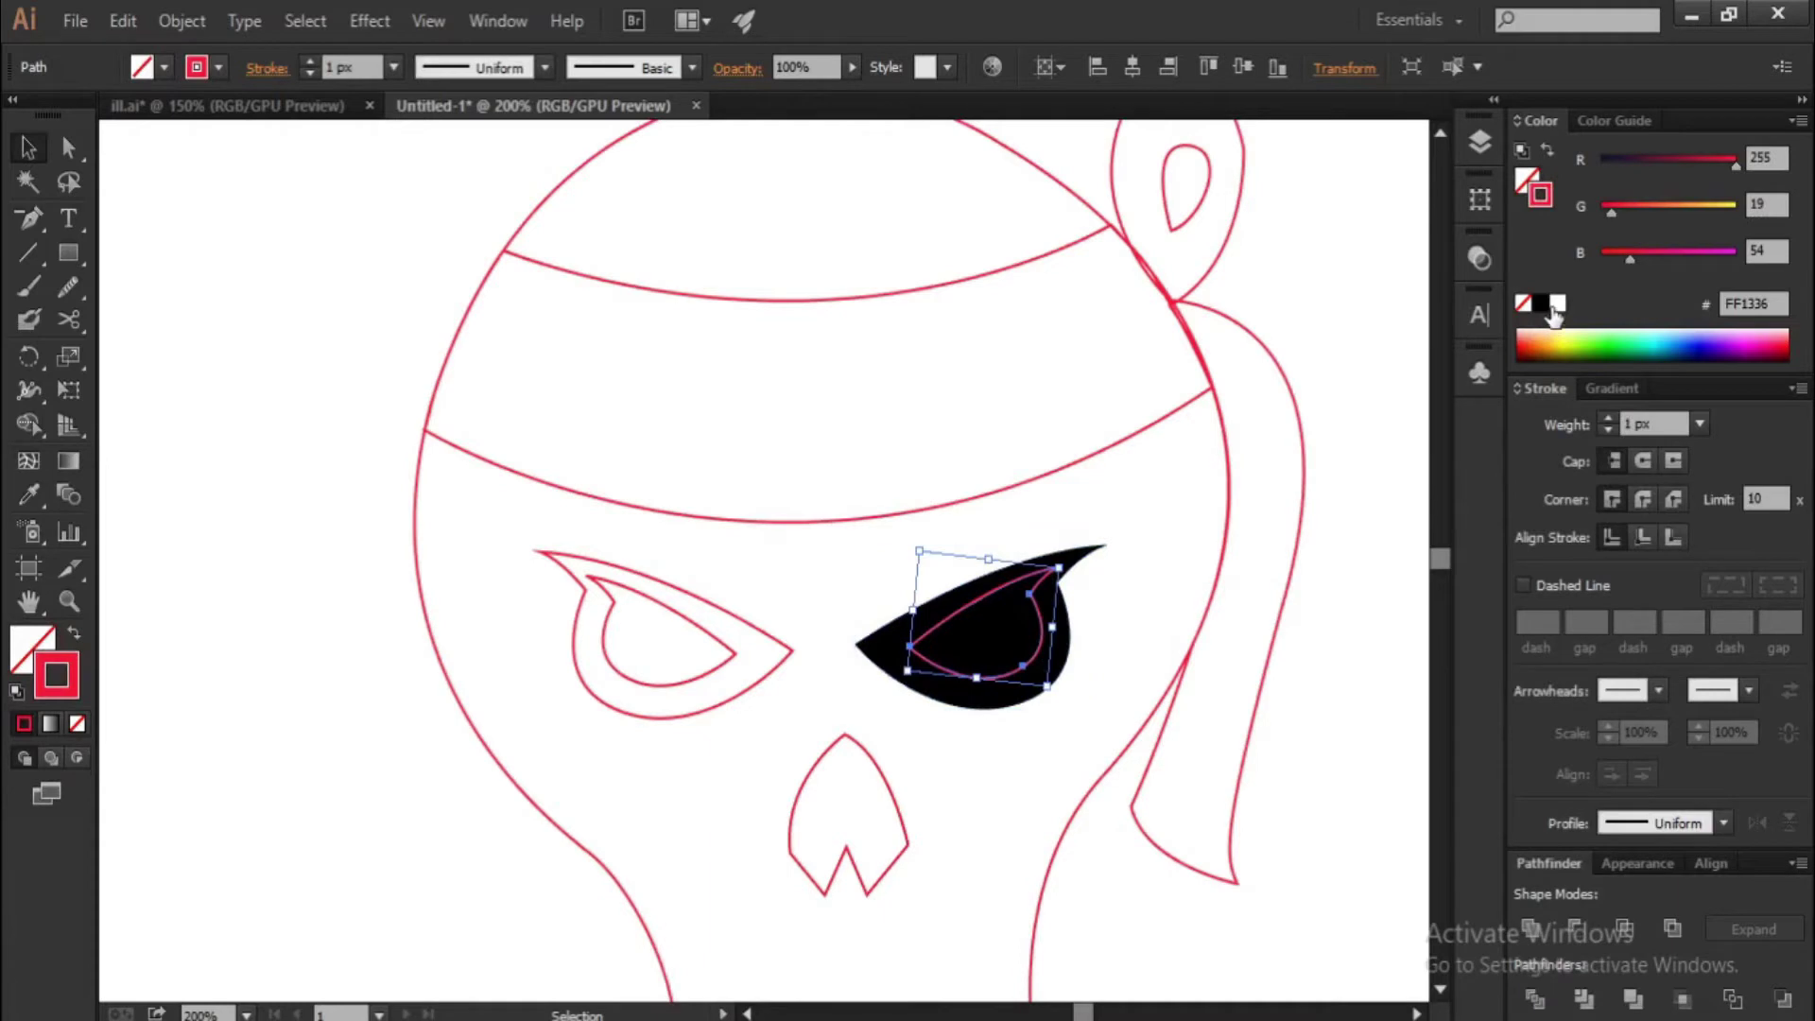
pyautogui.click(1555, 305)
pyautogui.hotkey('shift', 'x')
# Eyedropper white onto the left inner eye and black onto the left outer eye
pyautogui.click(657, 683)
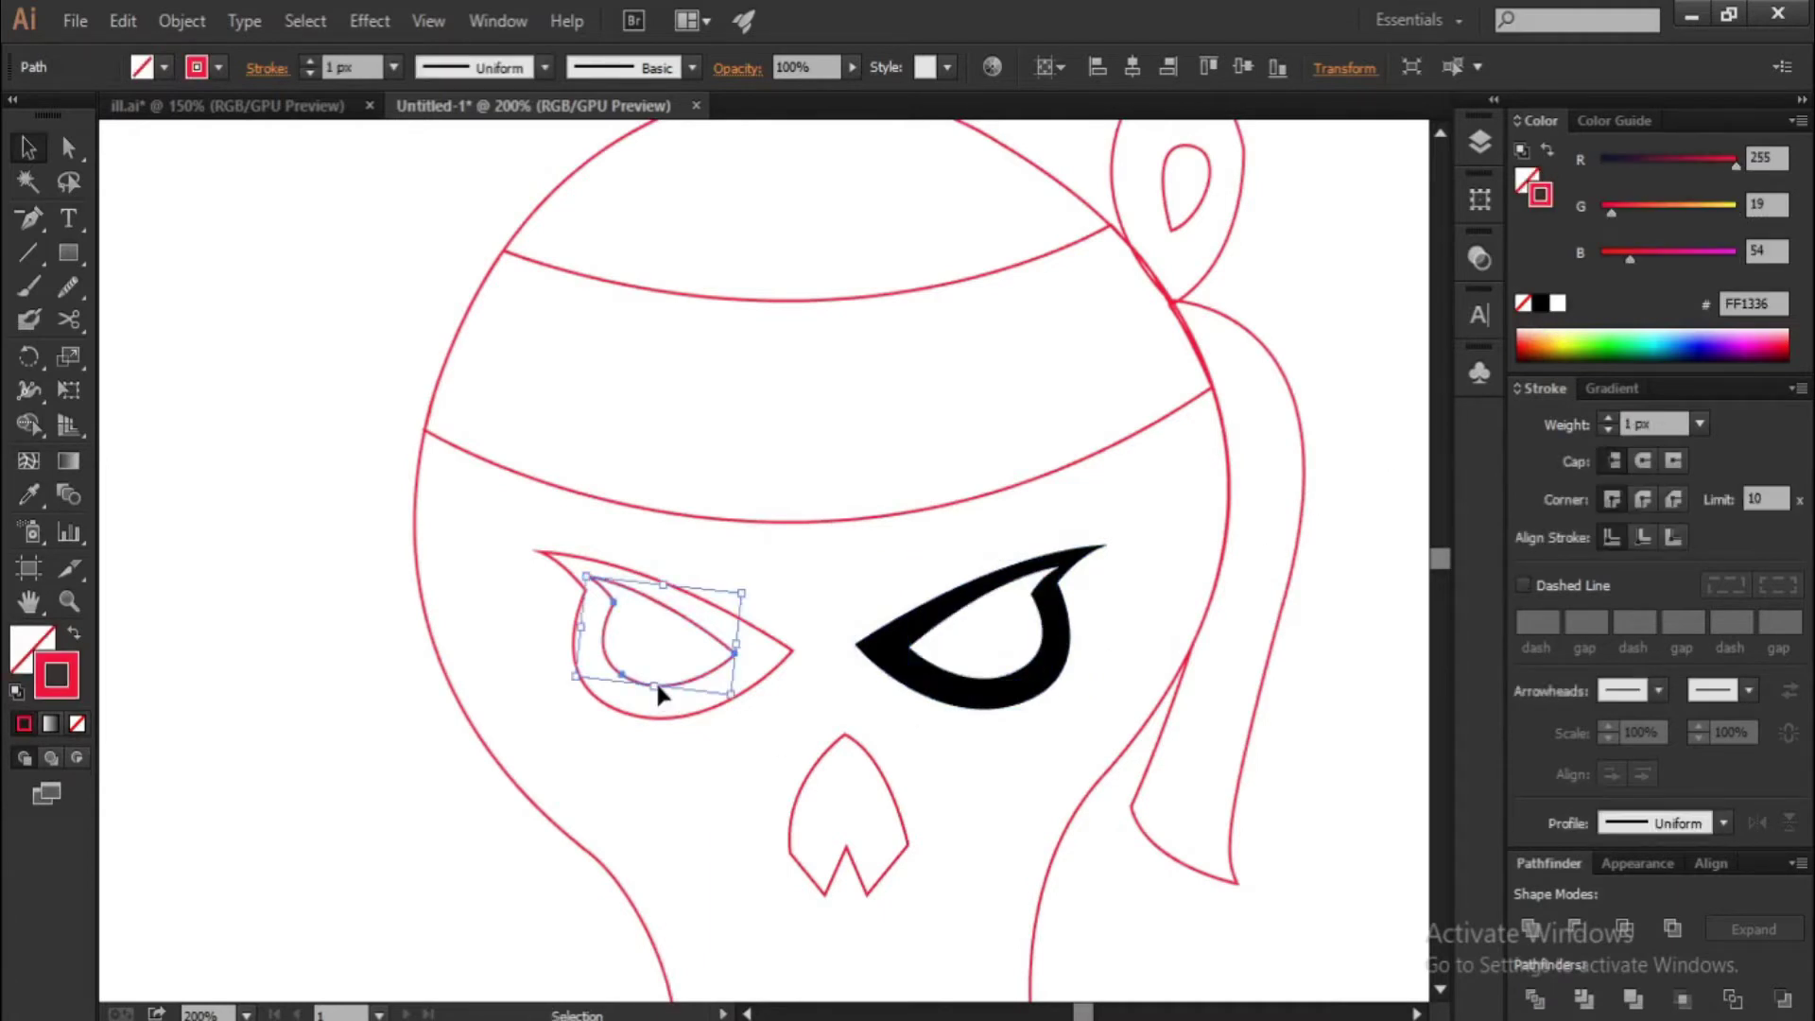
pyautogui.press('i')
pyautogui.click(977, 629)
pyautogui.press('v')
pyautogui.click(756, 692)
pyautogui.press('i')
pyautogui.click(968, 690)
pyautogui.hotkey('ctrl', '-')
pyautogui.press('v')
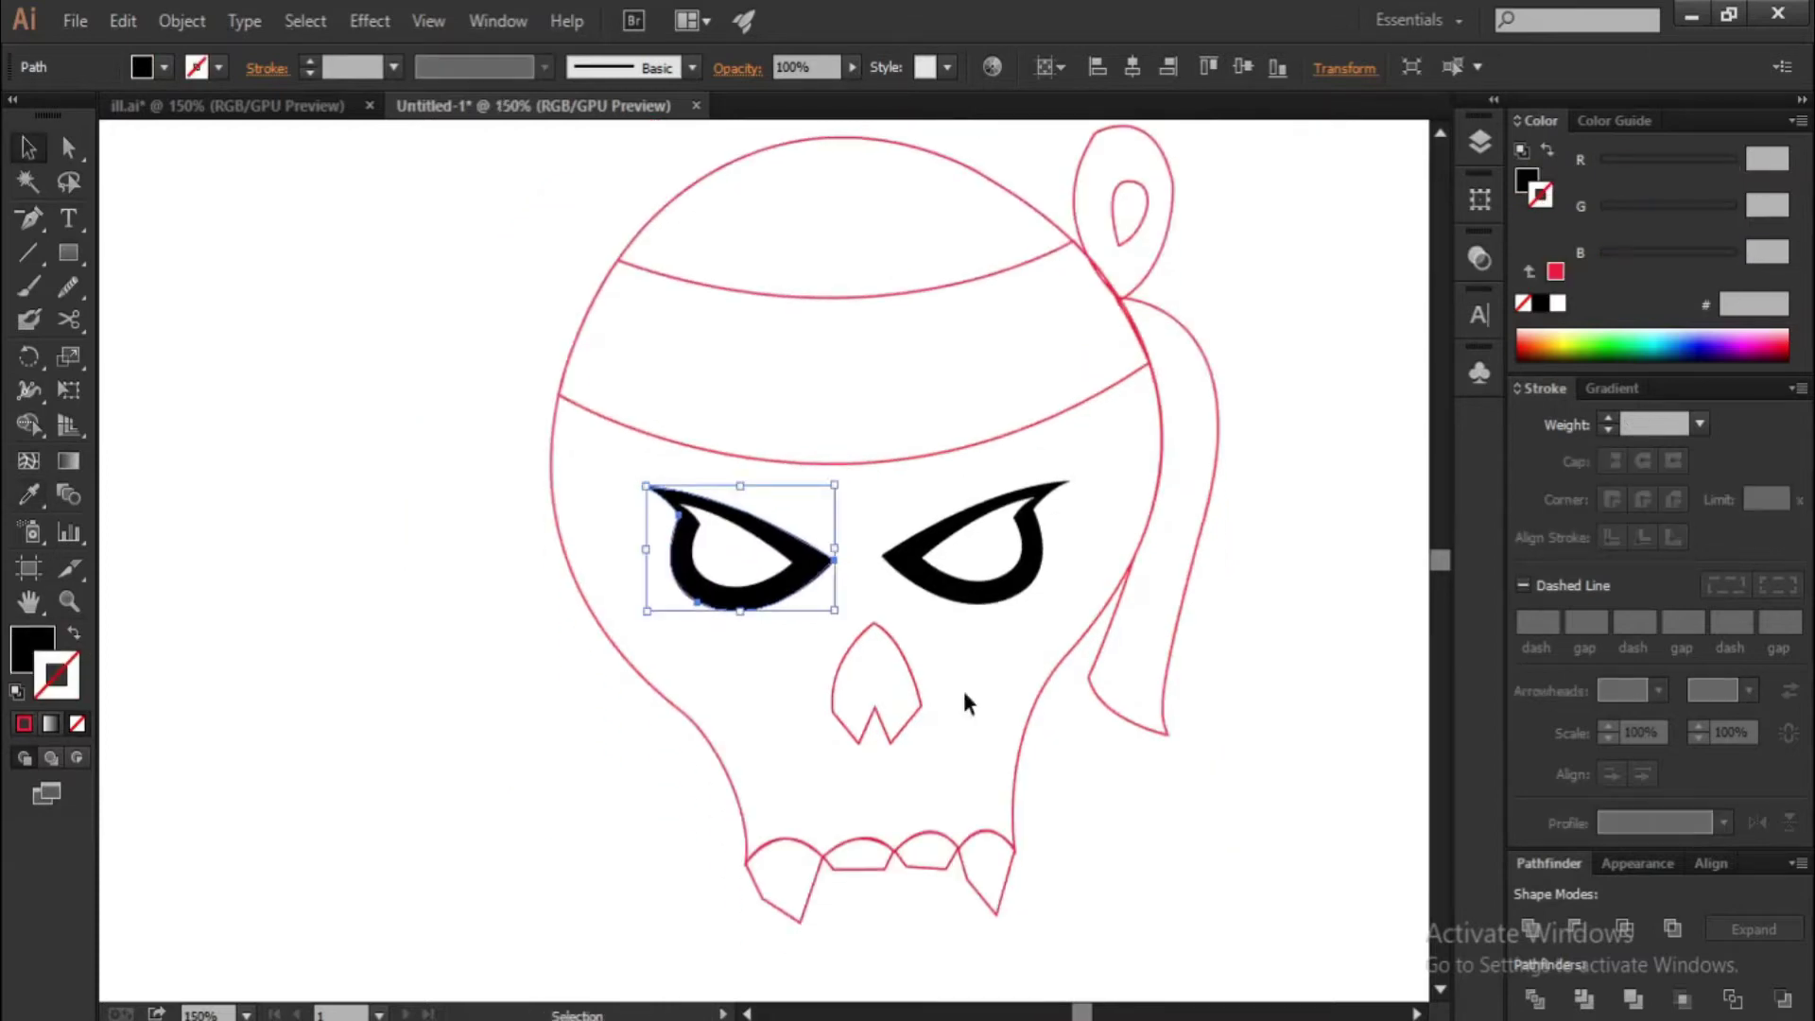
pyautogui.click(963, 695)
pyautogui.hotkey('ctrl', '-')
pyautogui.hotkey('ctrl', '-')
# Draw a rectangle covering the skull, filled dark navy #090230 with no stroke
pyautogui.press('m')
pyautogui.moveTo(585, 360); pyautogui.dragTo(1073, 892)
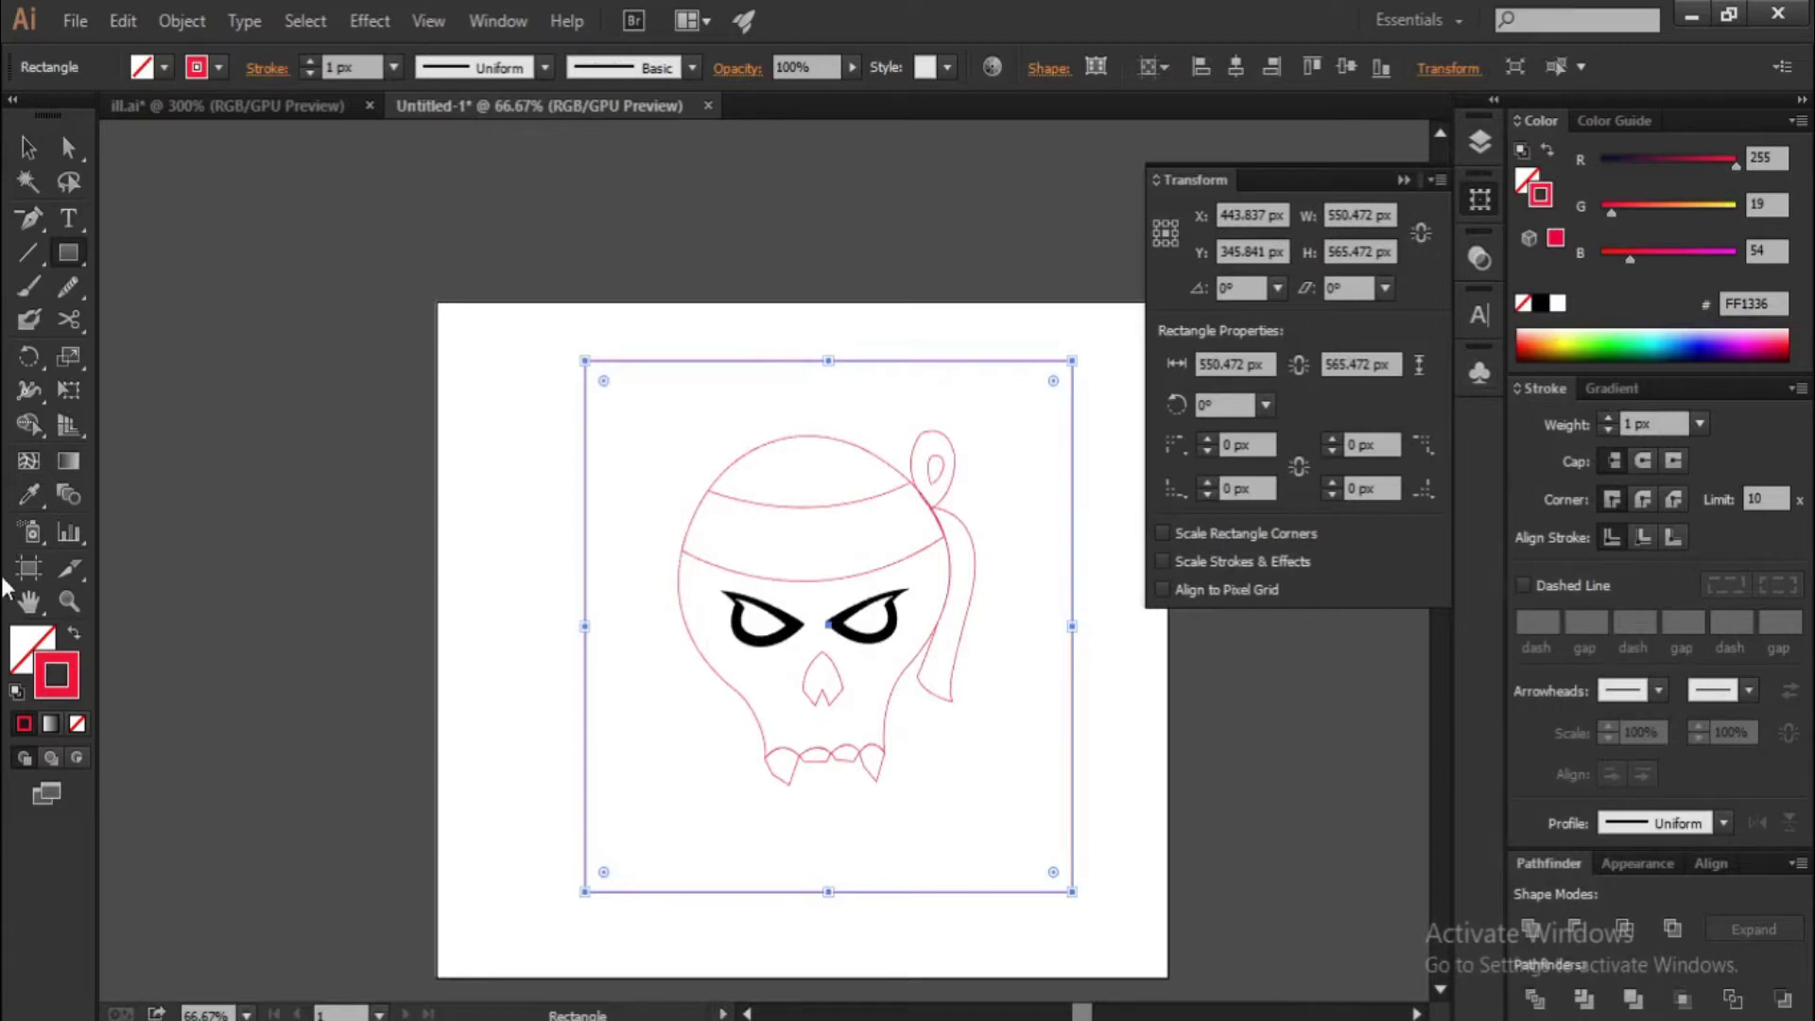
pyautogui.hotkey('shift', 'x')
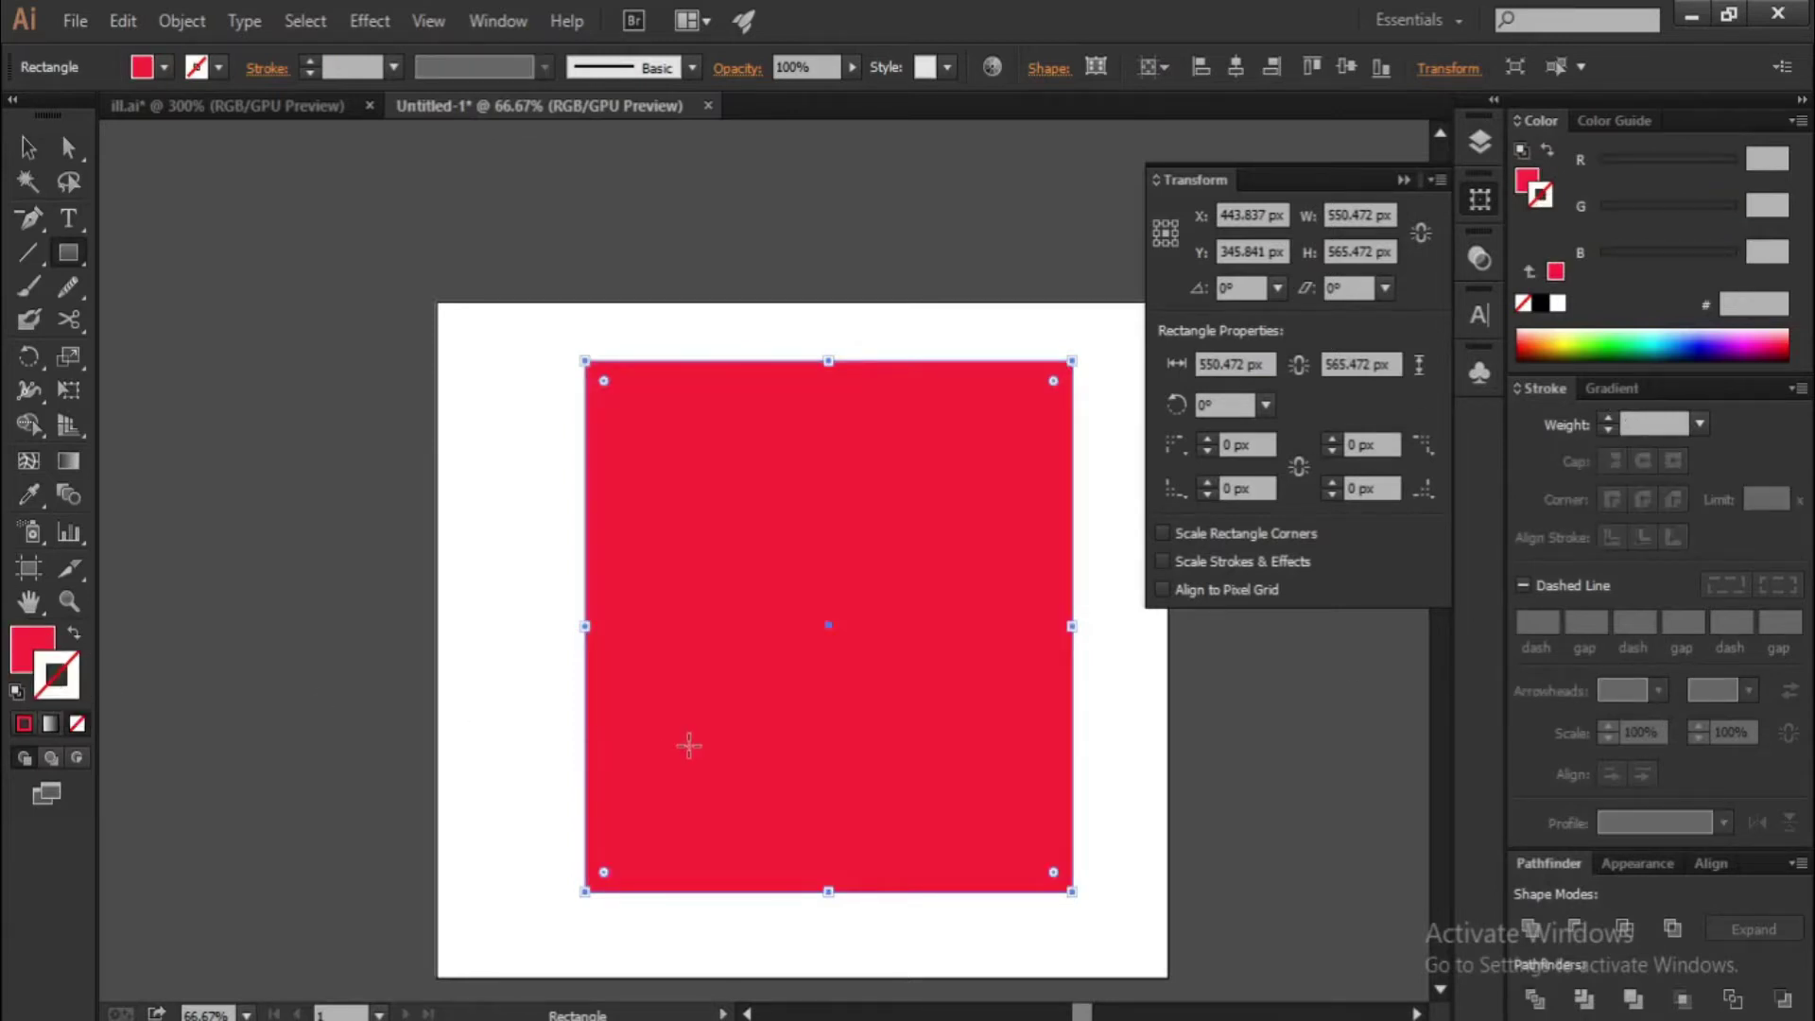
pyautogui.doubleClick(47, 651)
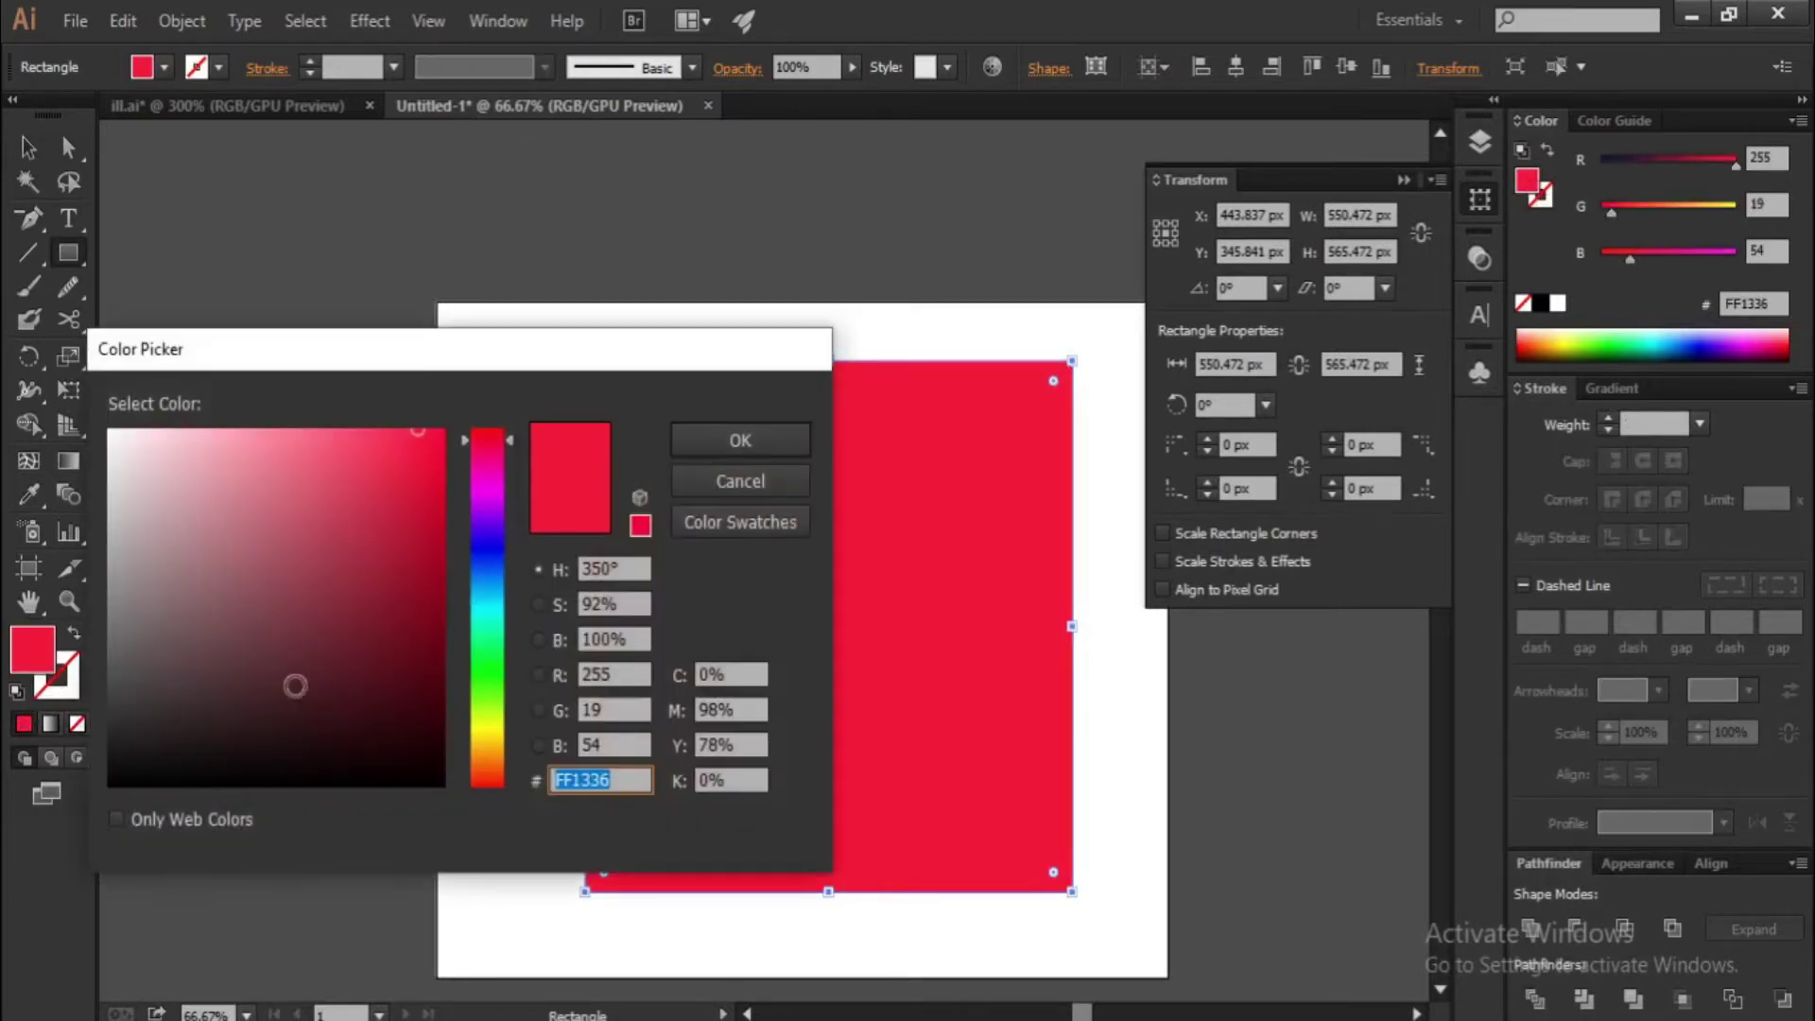
pyautogui.click(495, 532)
pyautogui.moveTo(398, 741); pyautogui.dragTo(435, 721)
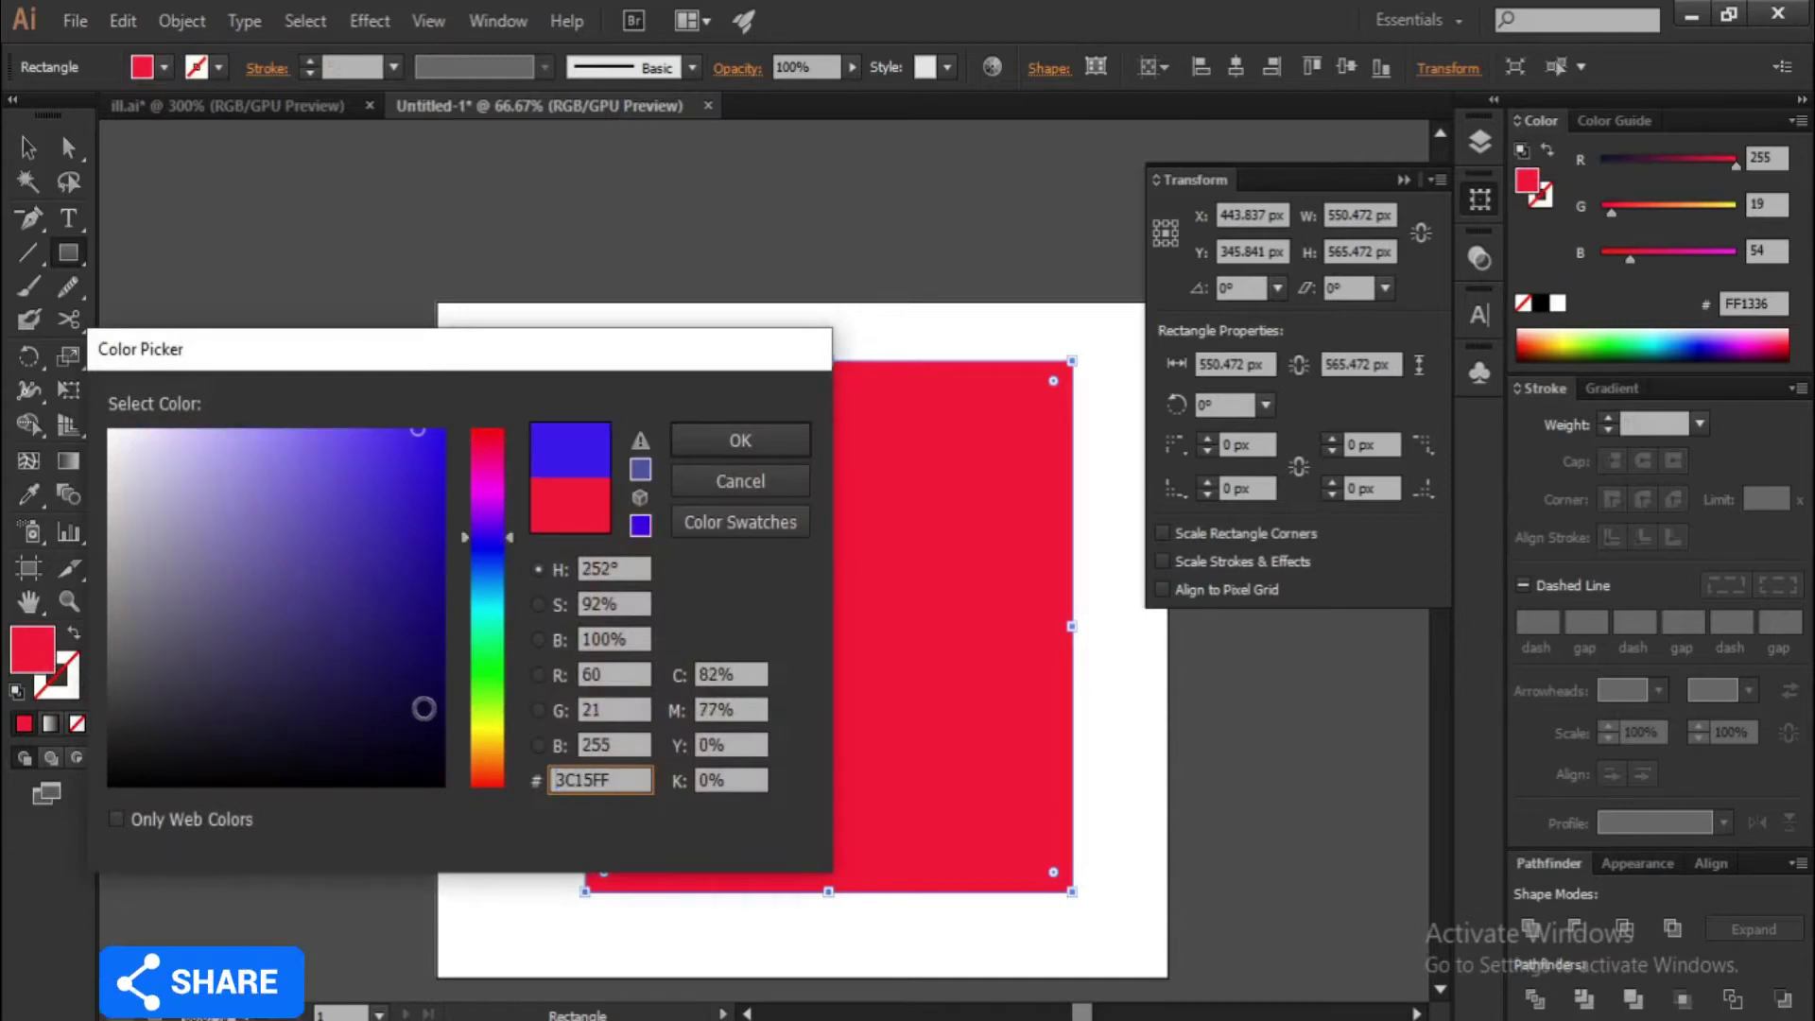
pyautogui.click(733, 440)
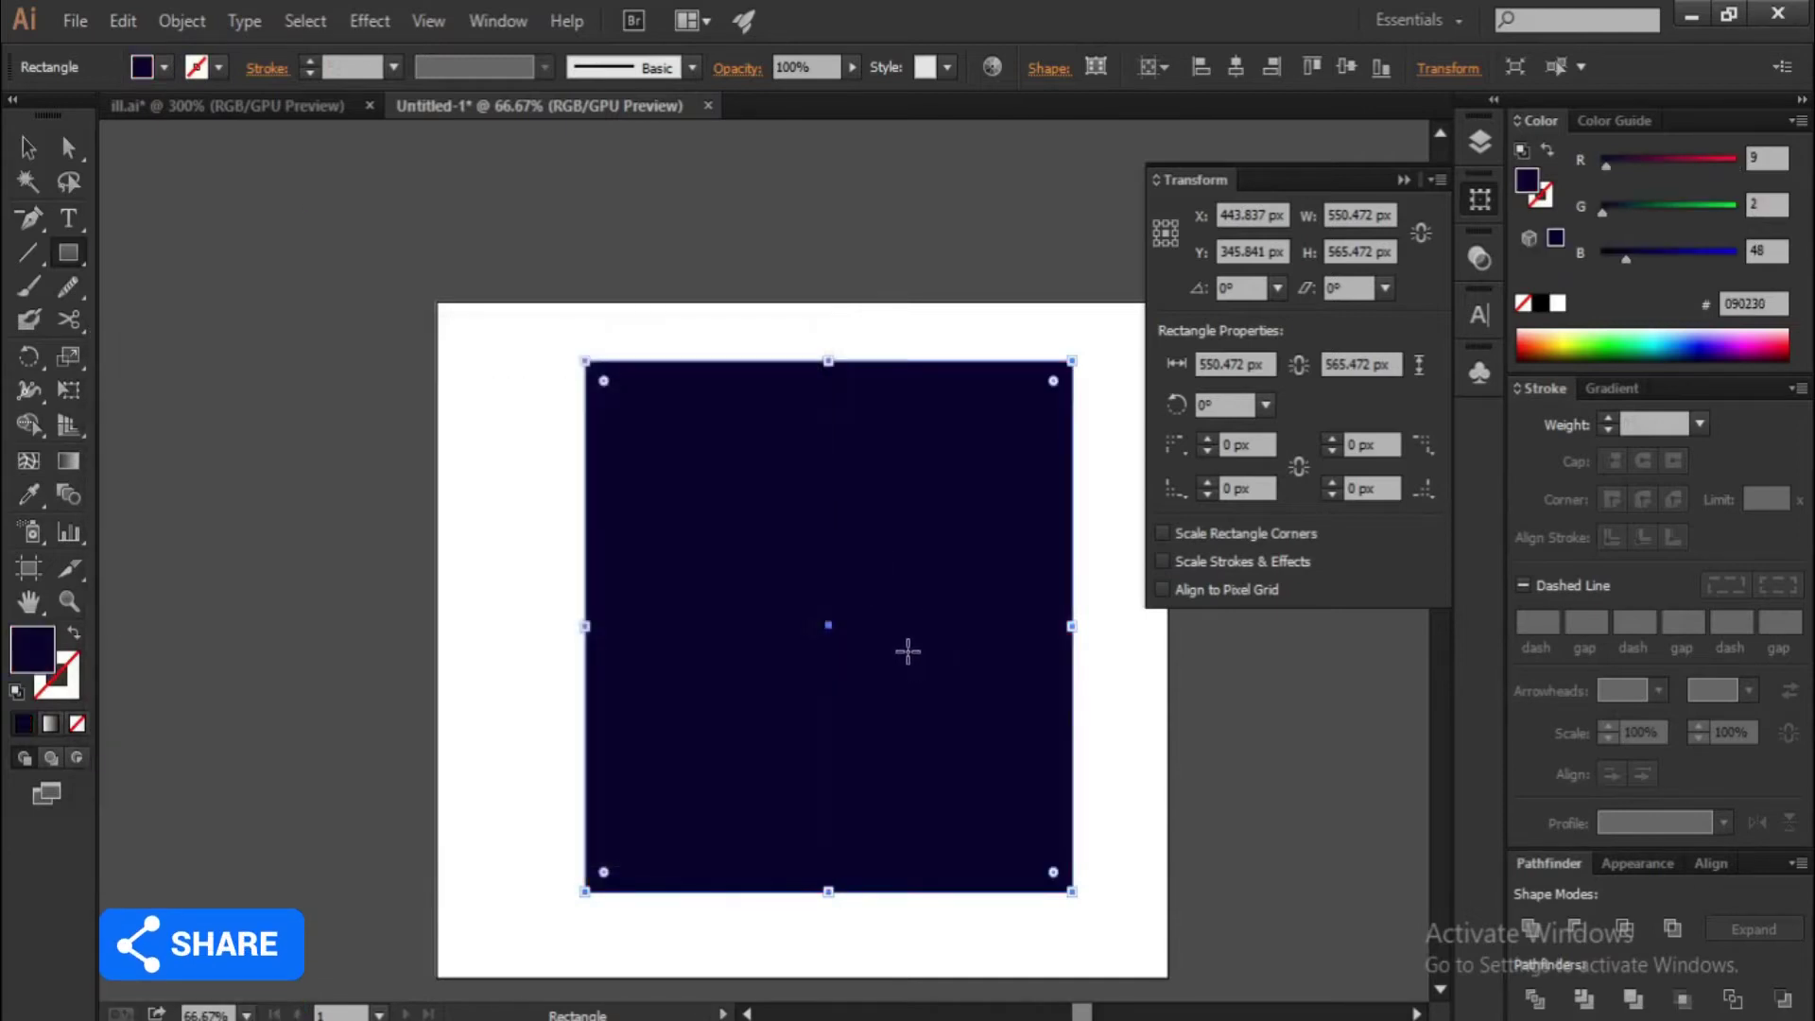
# Send the navy rectangle to the back, behind the skull
pyautogui.rightClick(908, 651)
pyautogui.moveTo(981, 600)
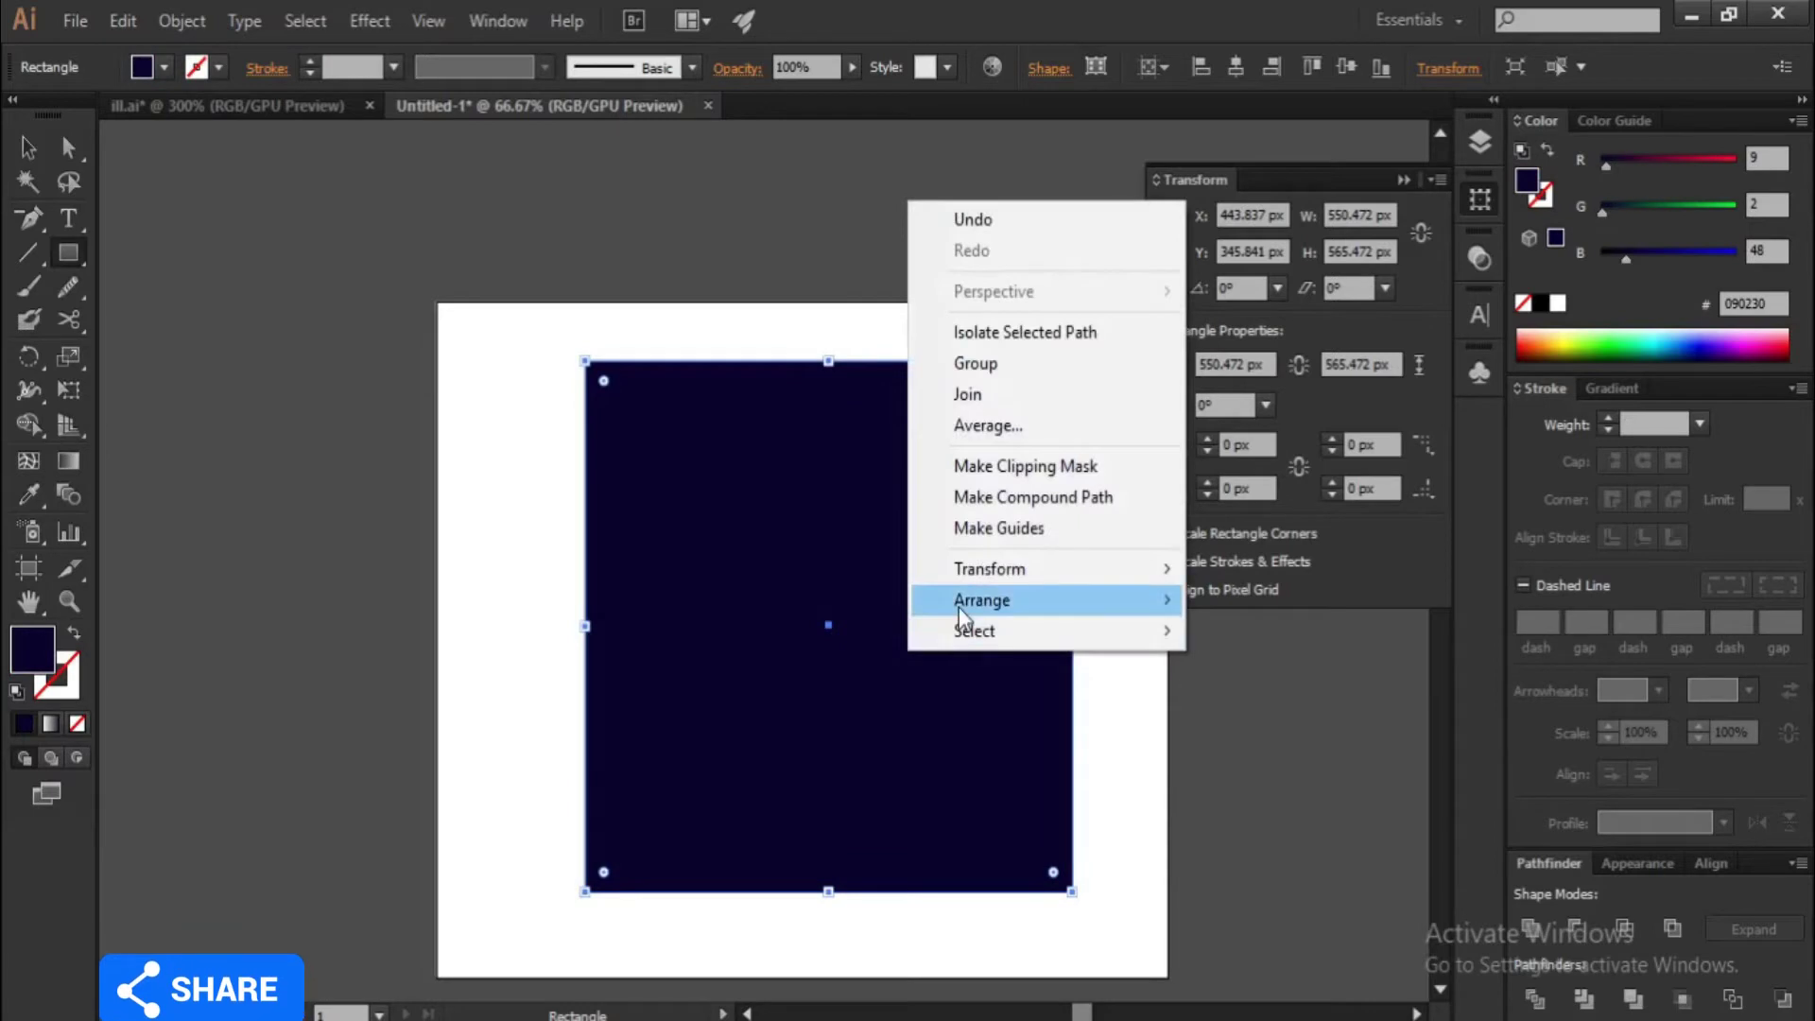
pyautogui.click(1260, 698)
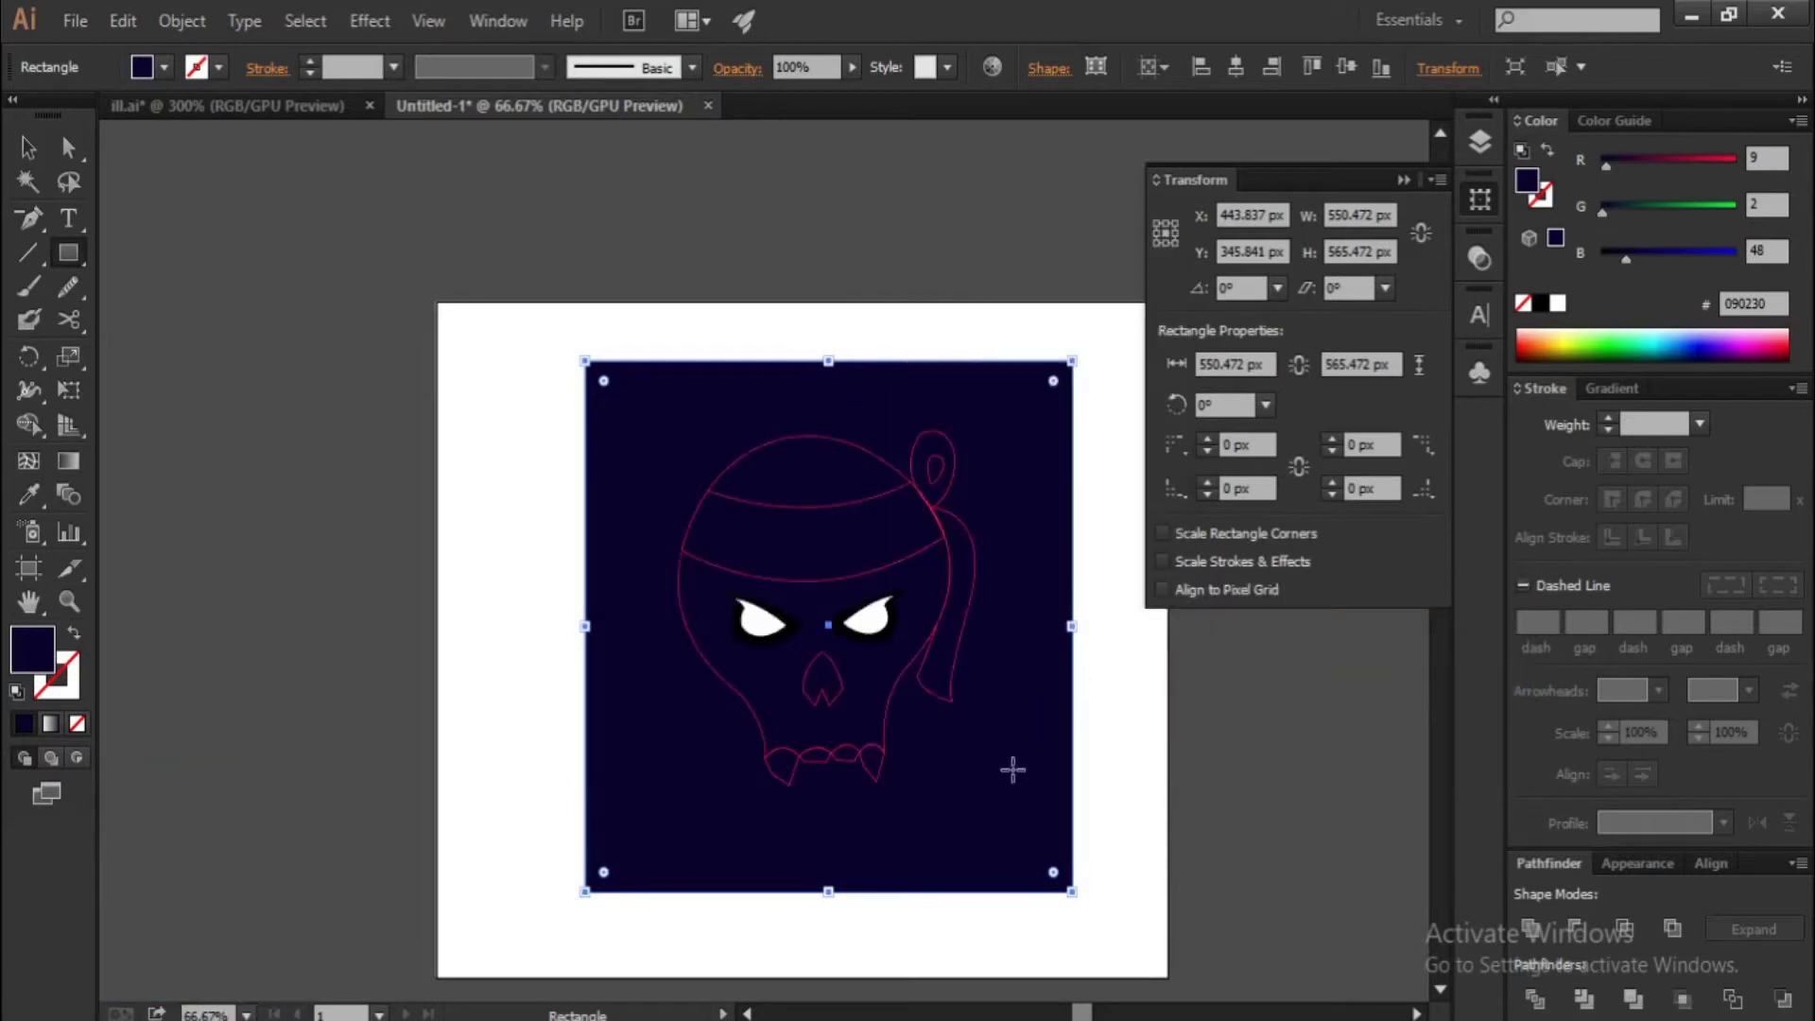
pyautogui.scroll(1, 994, 795)
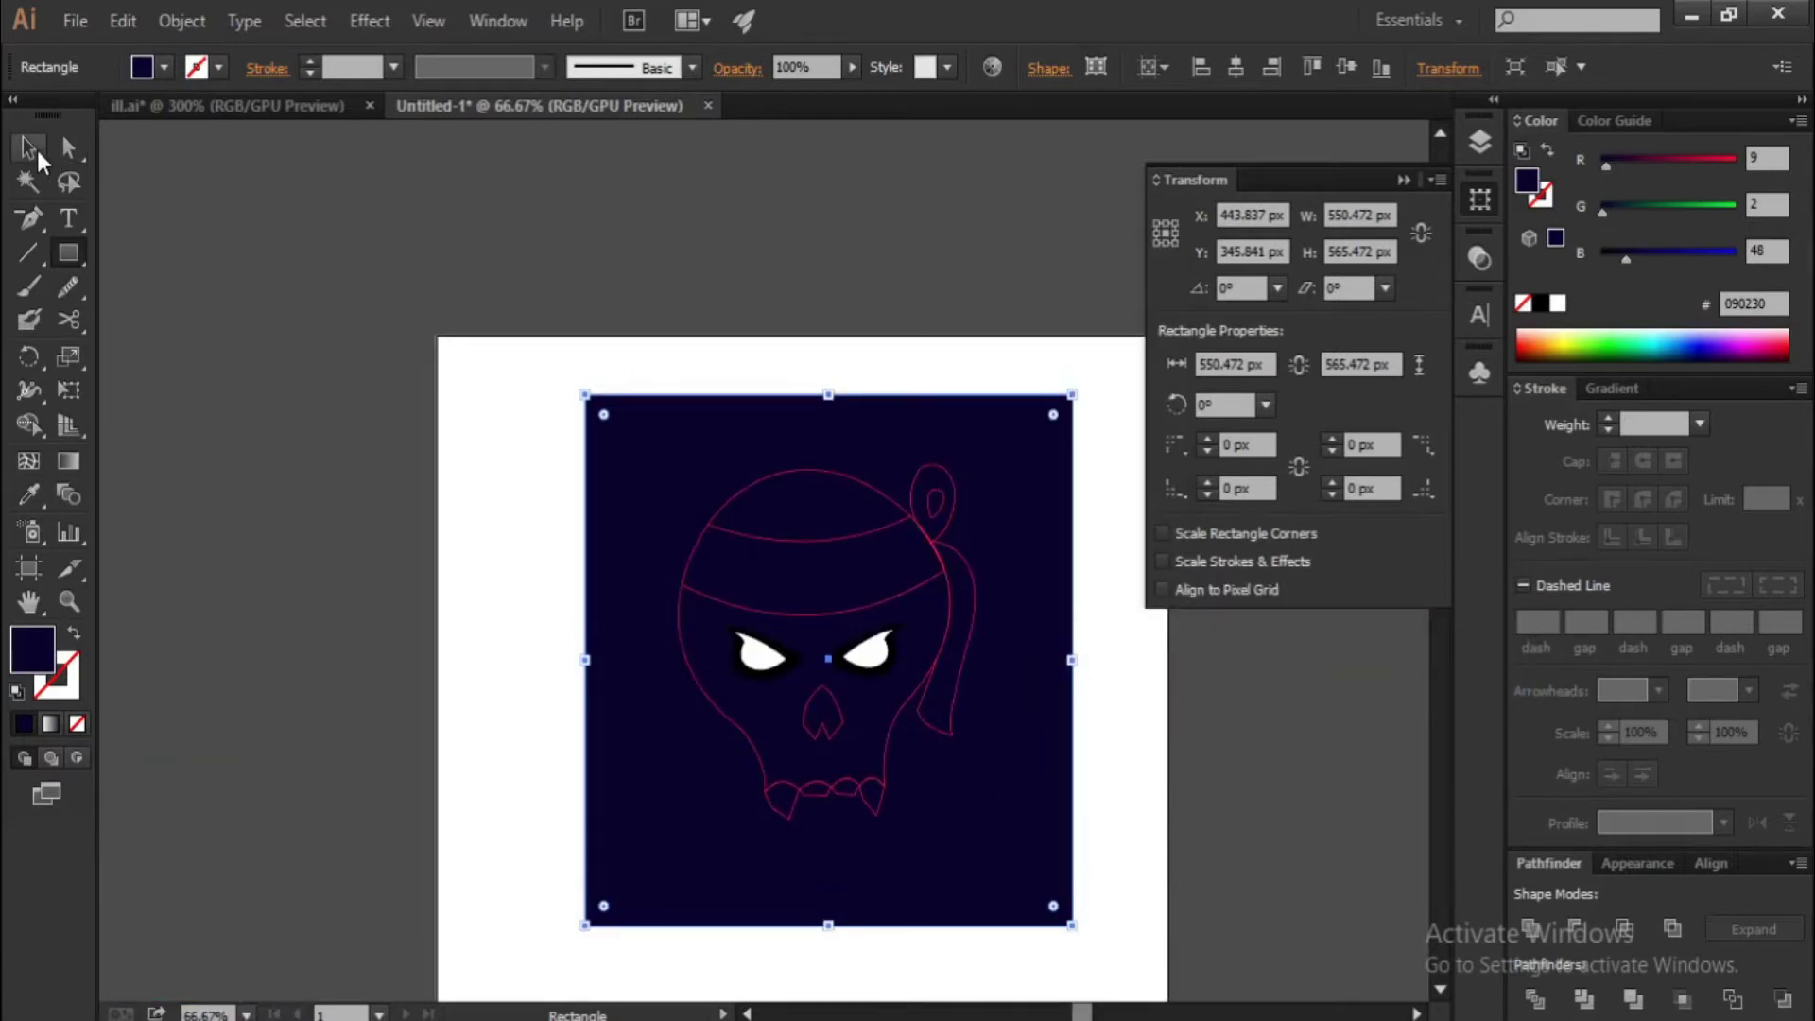
# Make the headband white and the nose black by sampling the eye colours
pyautogui.click(678, 522)
pyautogui.hotkey('ctrl', '+')
pyautogui.hotkey('ctrl', '+')
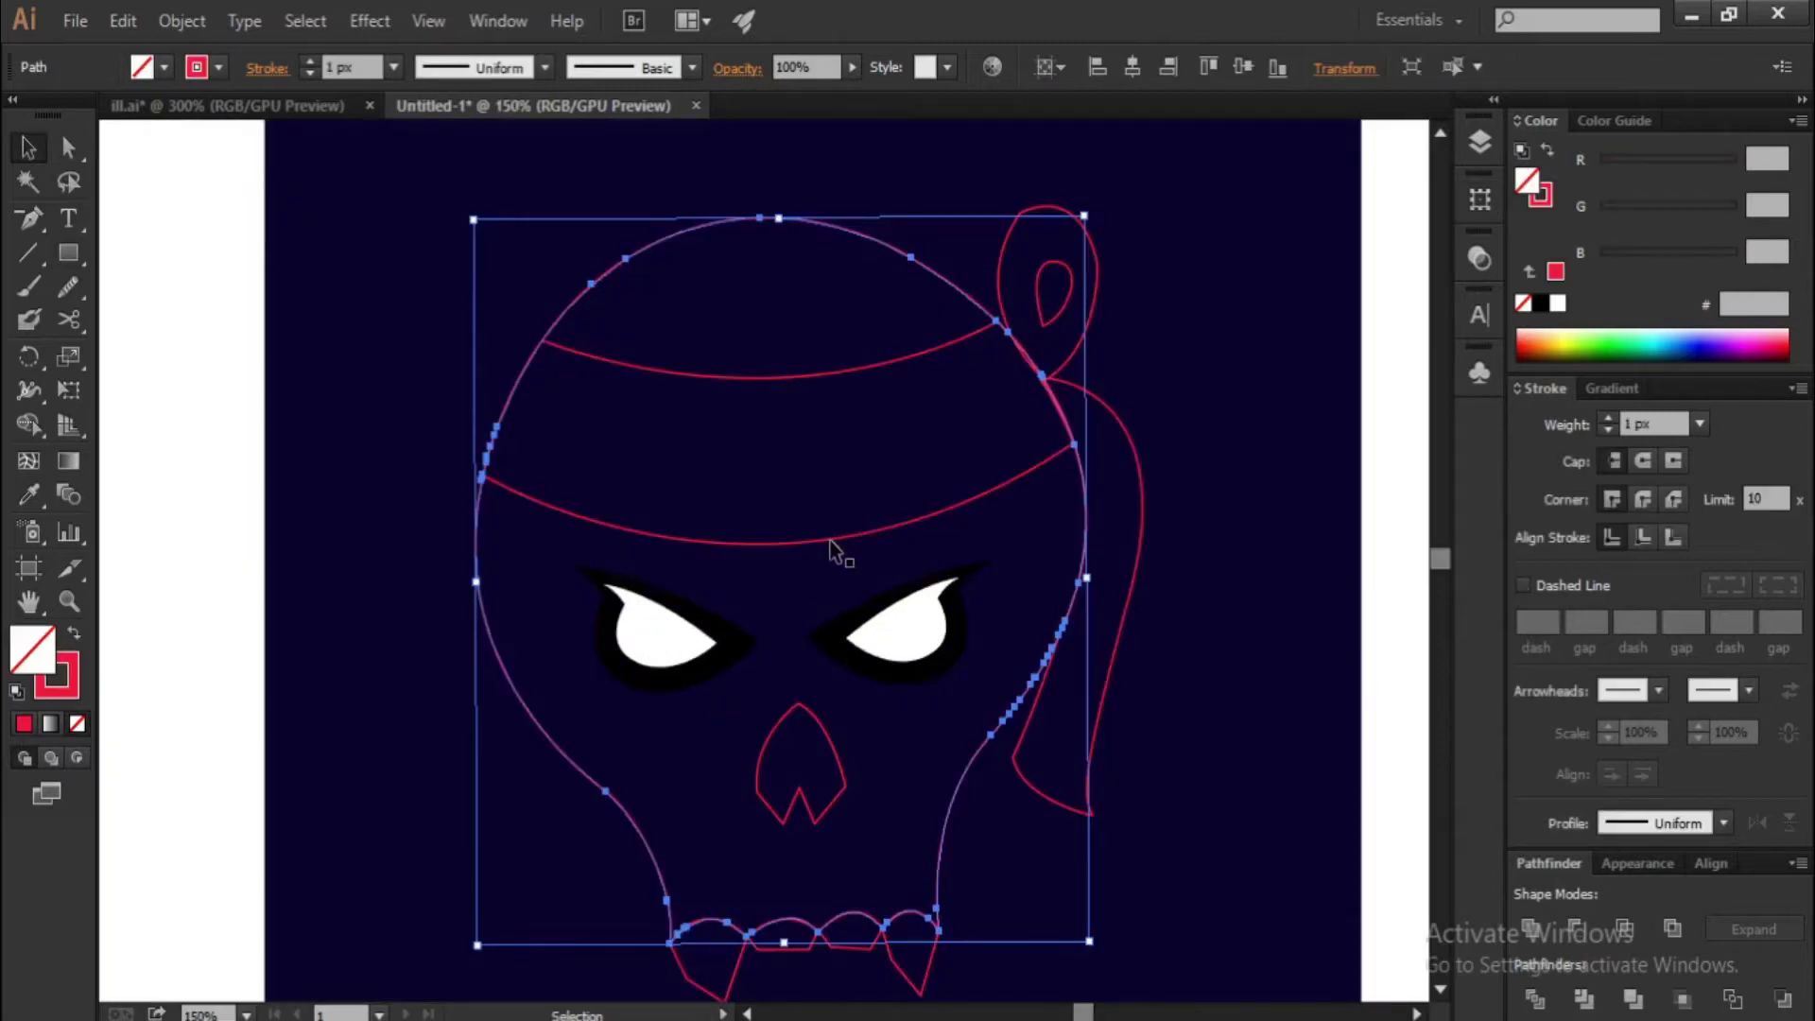
pyautogui.click(831, 543)
pyautogui.press('i')
pyautogui.click(895, 631)
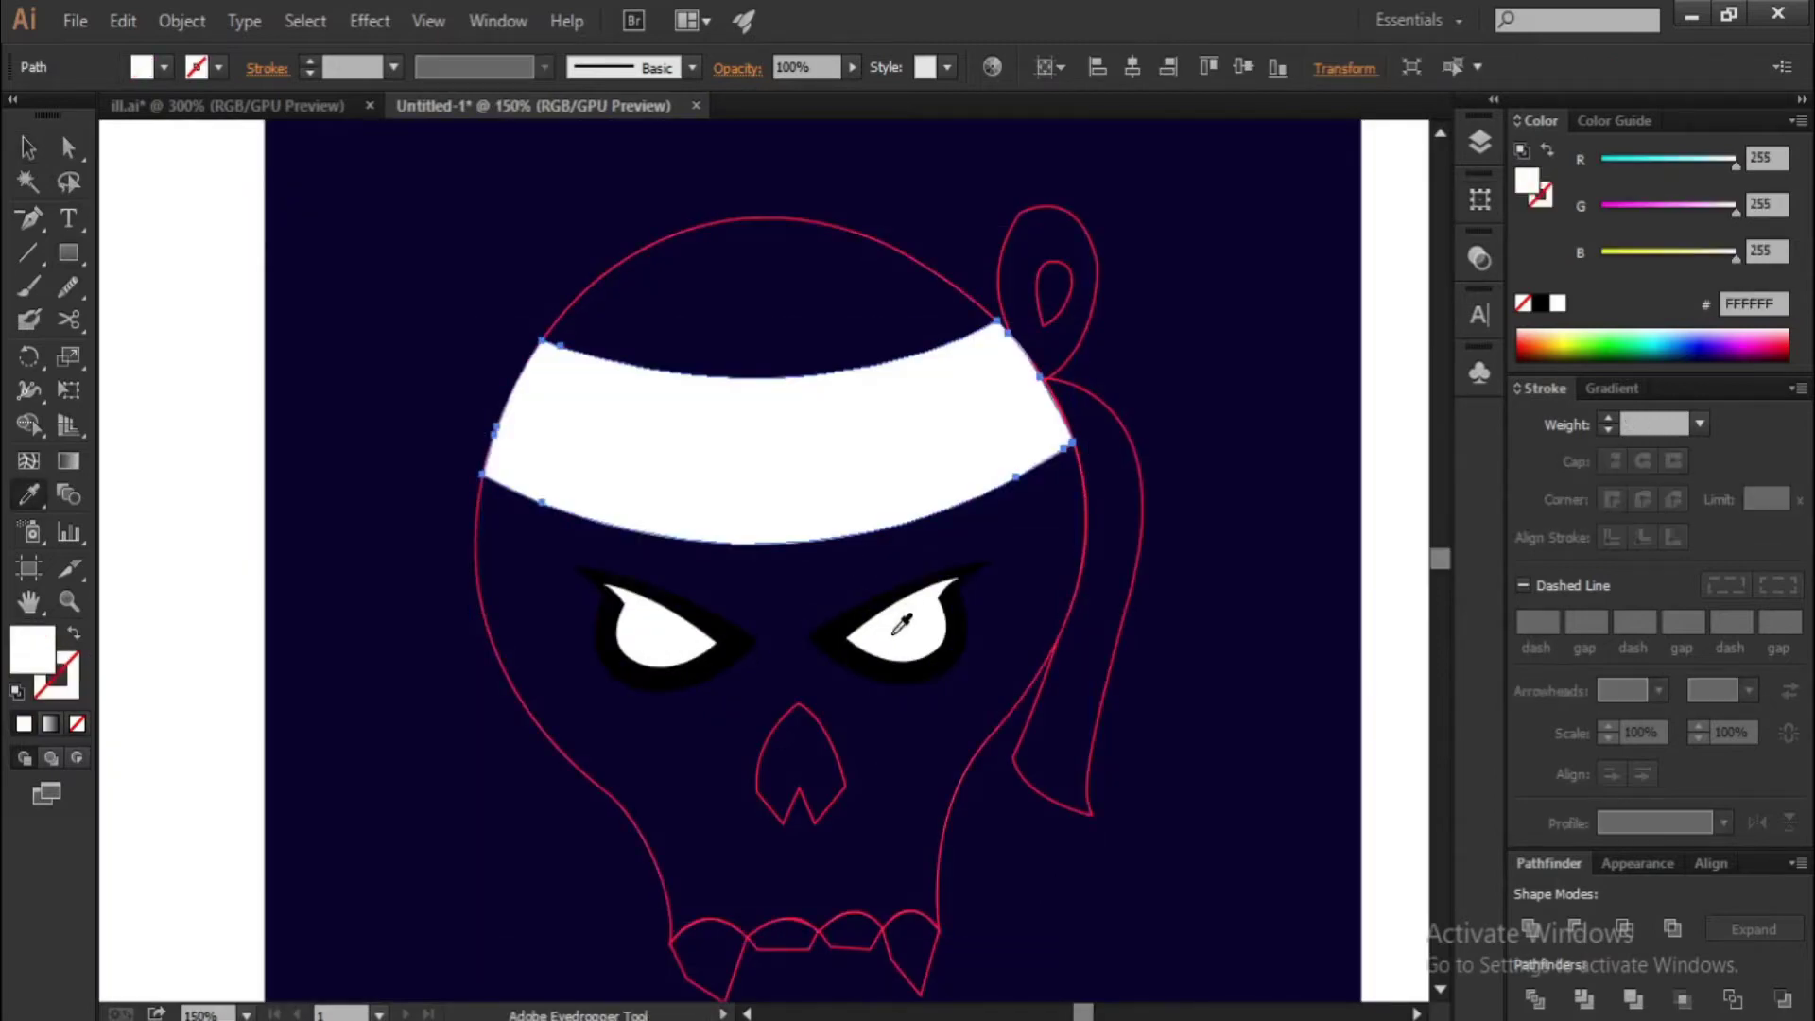
pyautogui.scroll(-2, 901, 624)
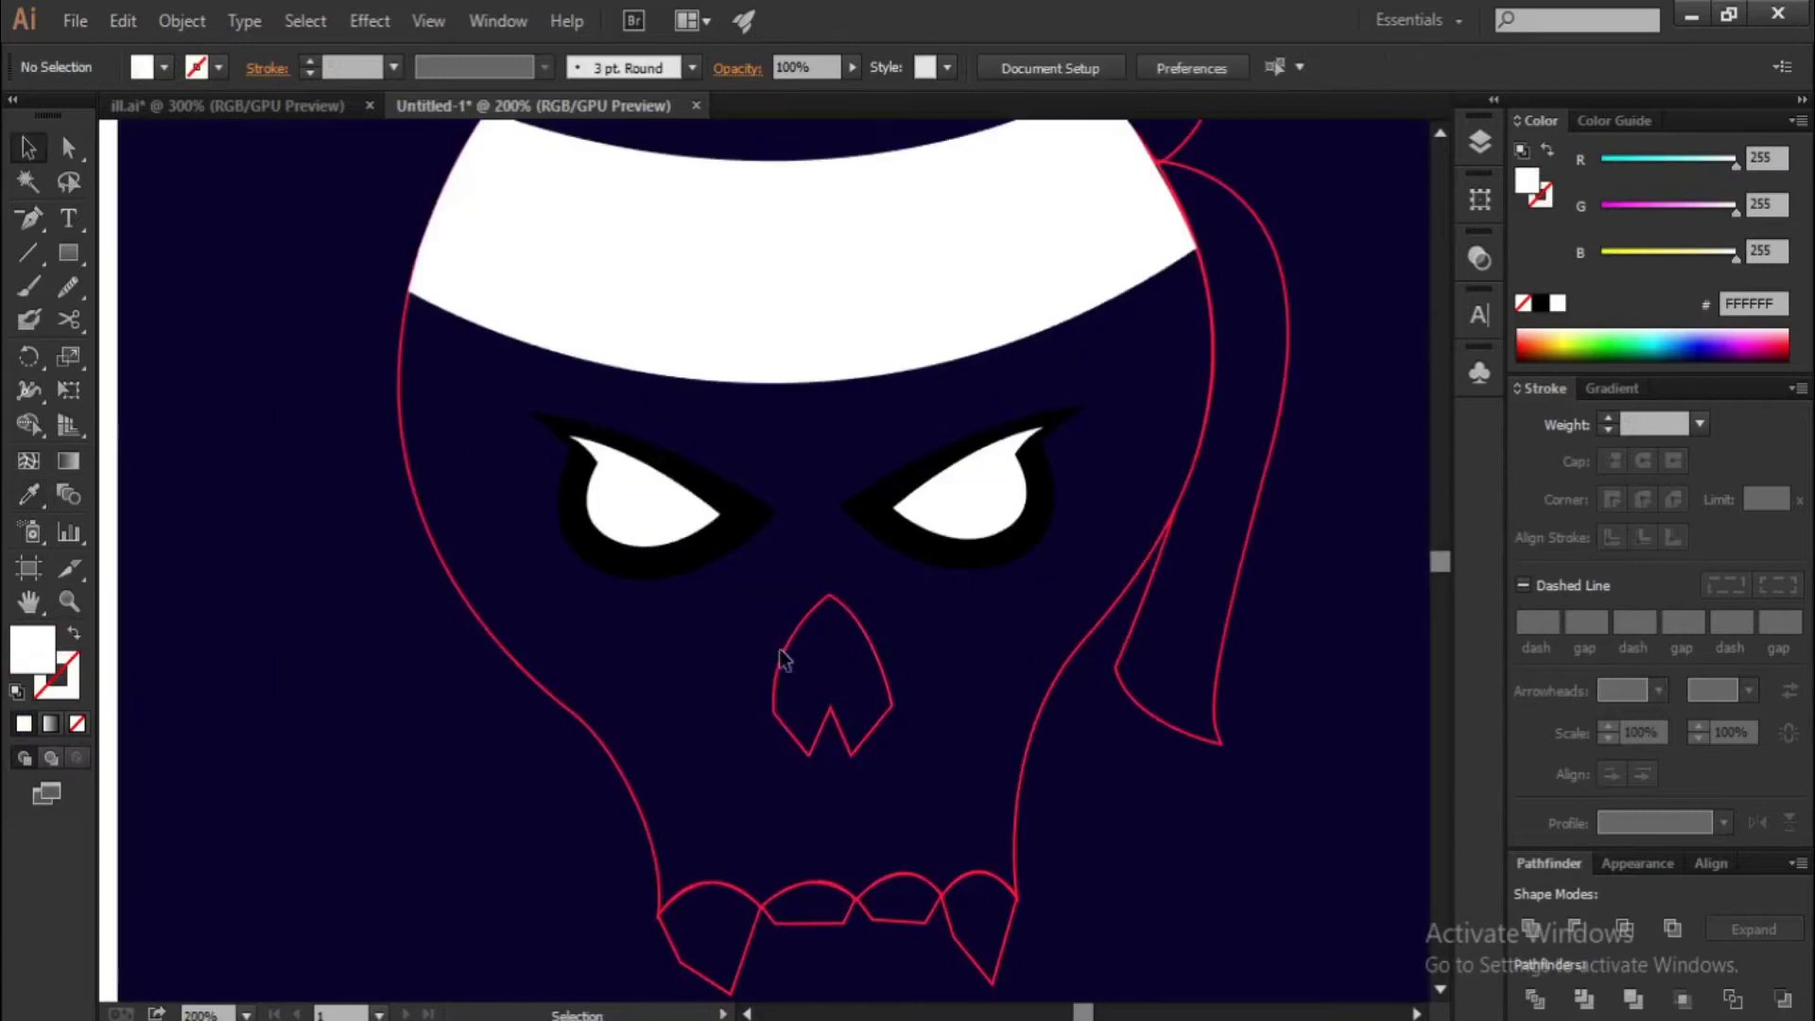
pyautogui.scroll(1, 747, 757)
pyautogui.keyDown('ctrl'); pyautogui.click(776, 662); pyautogui.keyUp('ctrl')
pyautogui.click(744, 518)
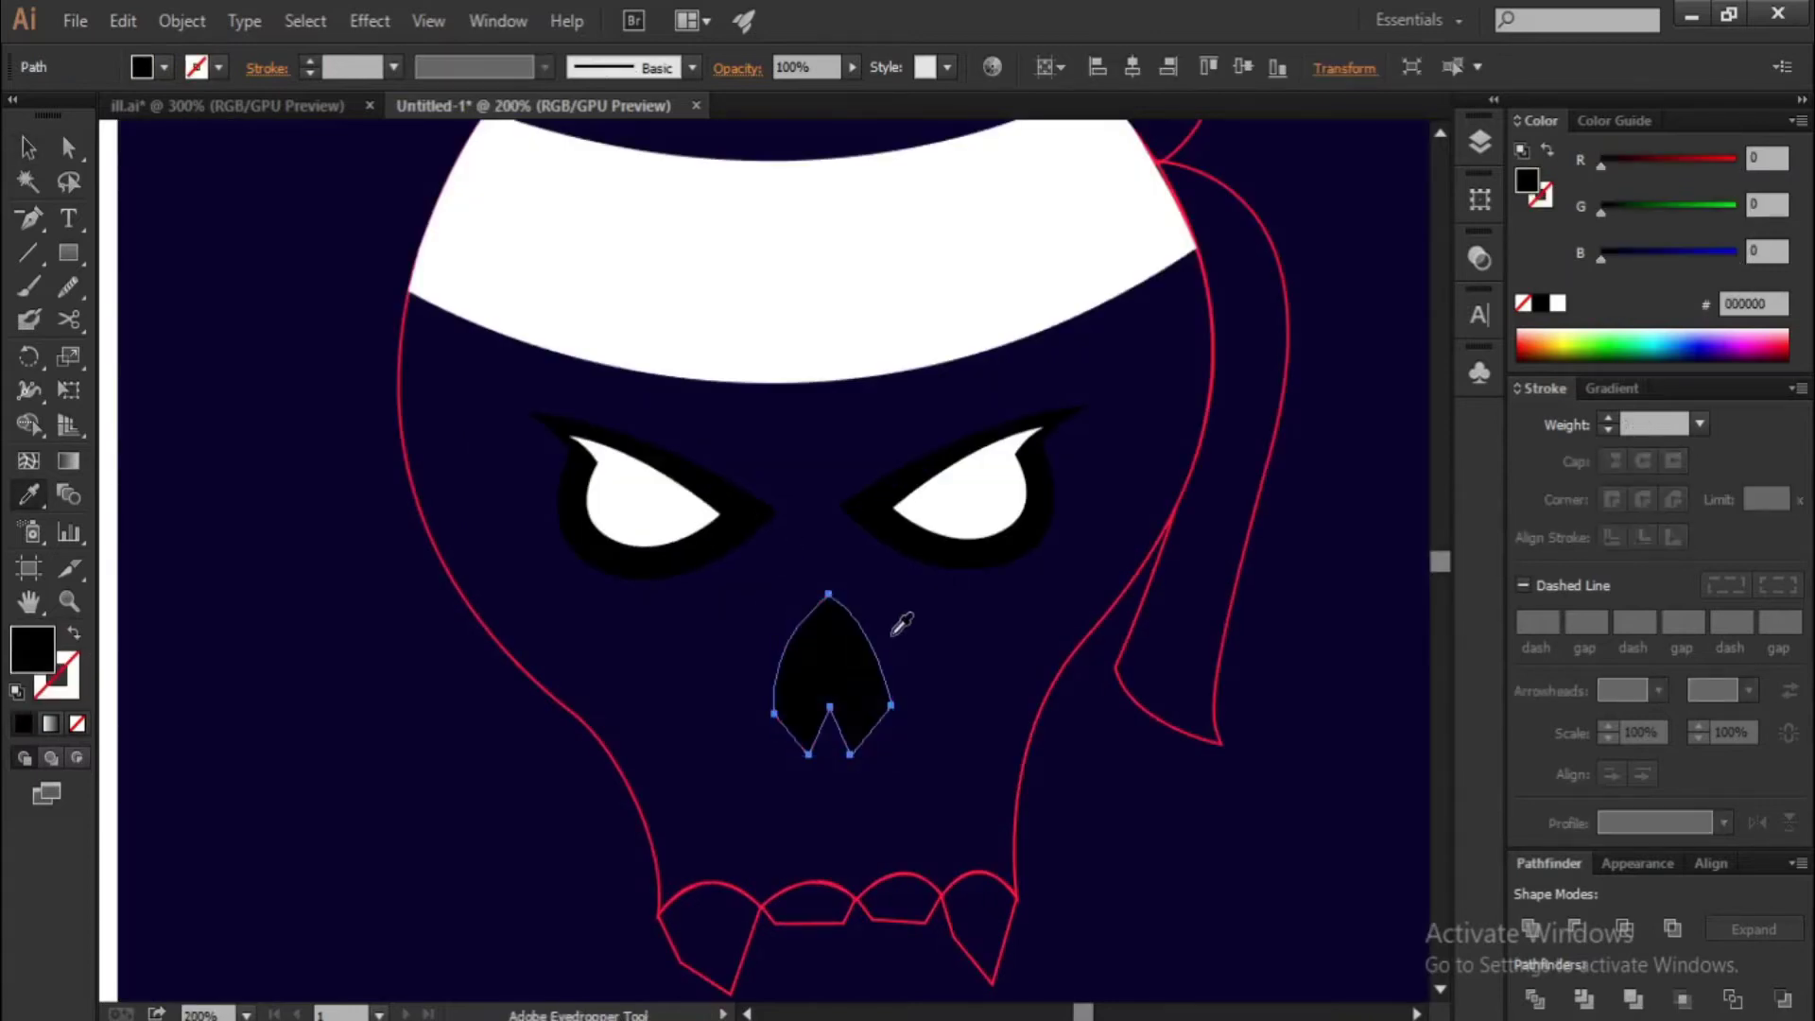
pyautogui.scroll(-3, 899, 614)
# Fill the four teeth white, sampled from the eye
pyautogui.press('v')
pyautogui.click(785, 803)
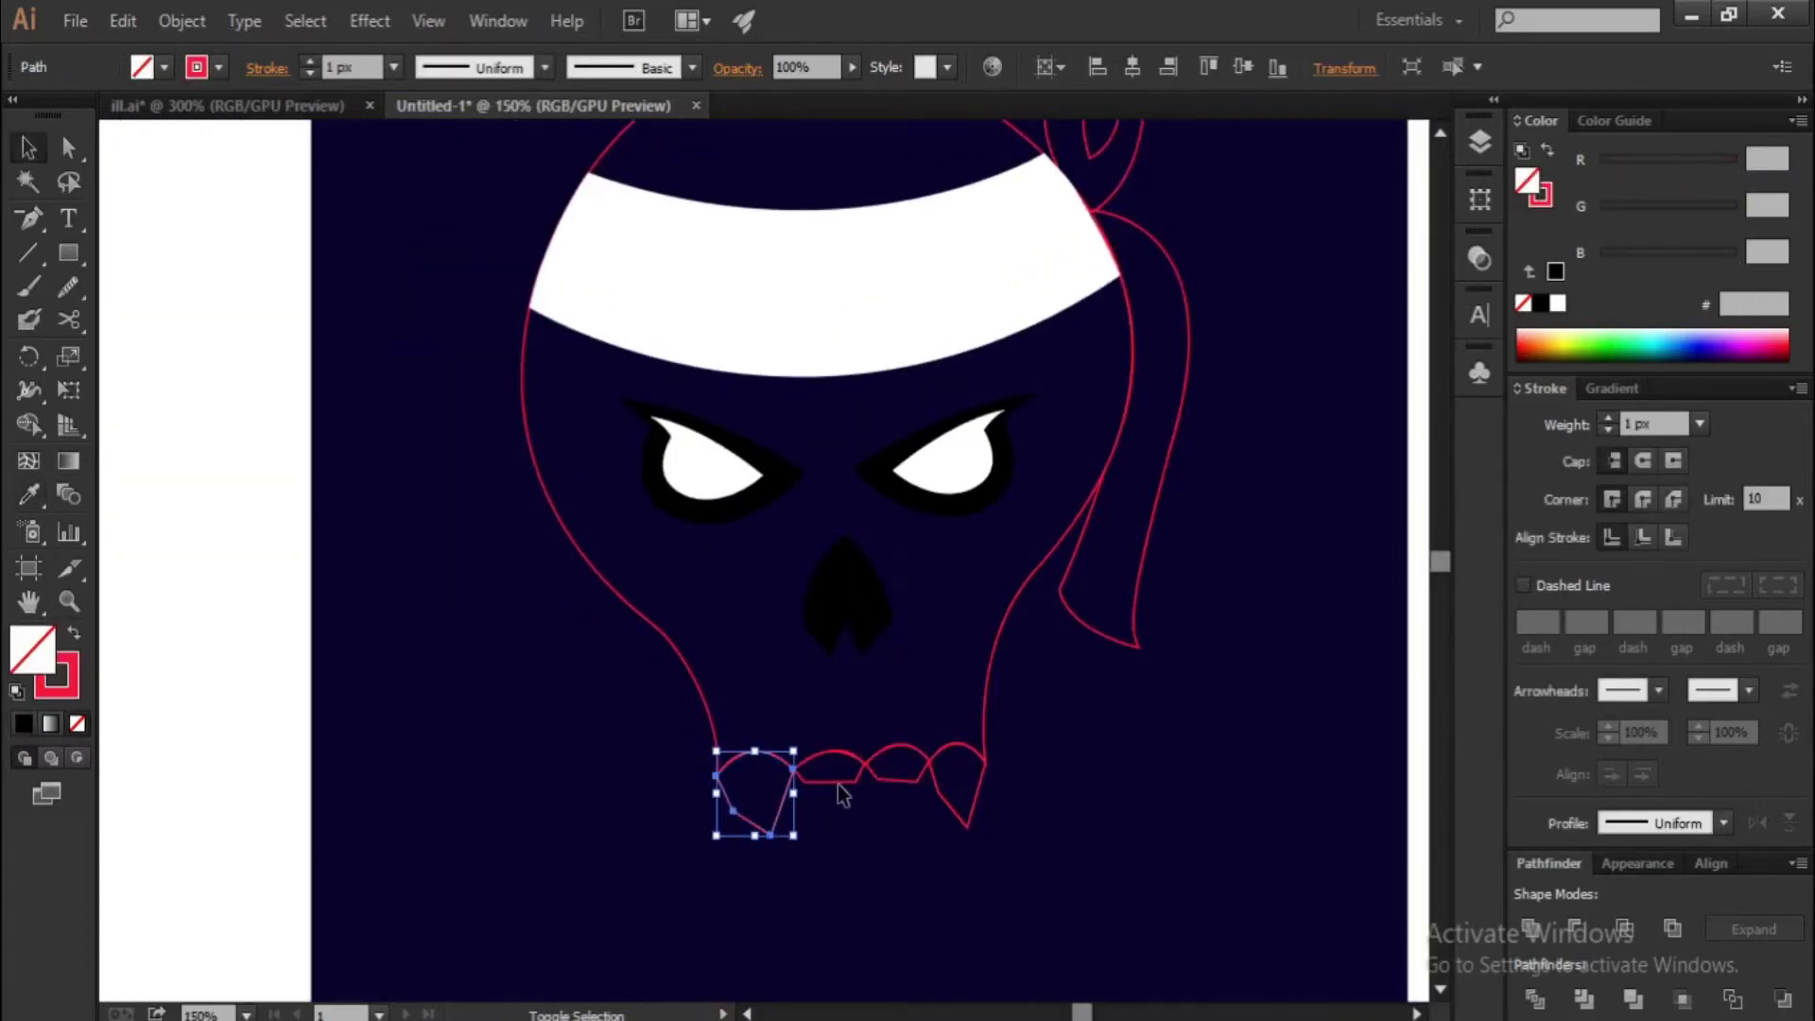
pyautogui.keyDown('shift'); pyautogui.click(844, 781); pyautogui.keyUp('shift')
pyautogui.keyDown('shift'); pyautogui.click(890, 779); pyautogui.keyUp('shift')
pyautogui.keyDown('shift'); pyautogui.click(957, 808); pyautogui.keyUp('shift')
pyautogui.press('i')
pyautogui.click(955, 473)
pyautogui.scroll(3, 1040, 691)
# Turn the skull's red stroke into a solid red fill
pyautogui.press('v')
pyautogui.click(1052, 750)
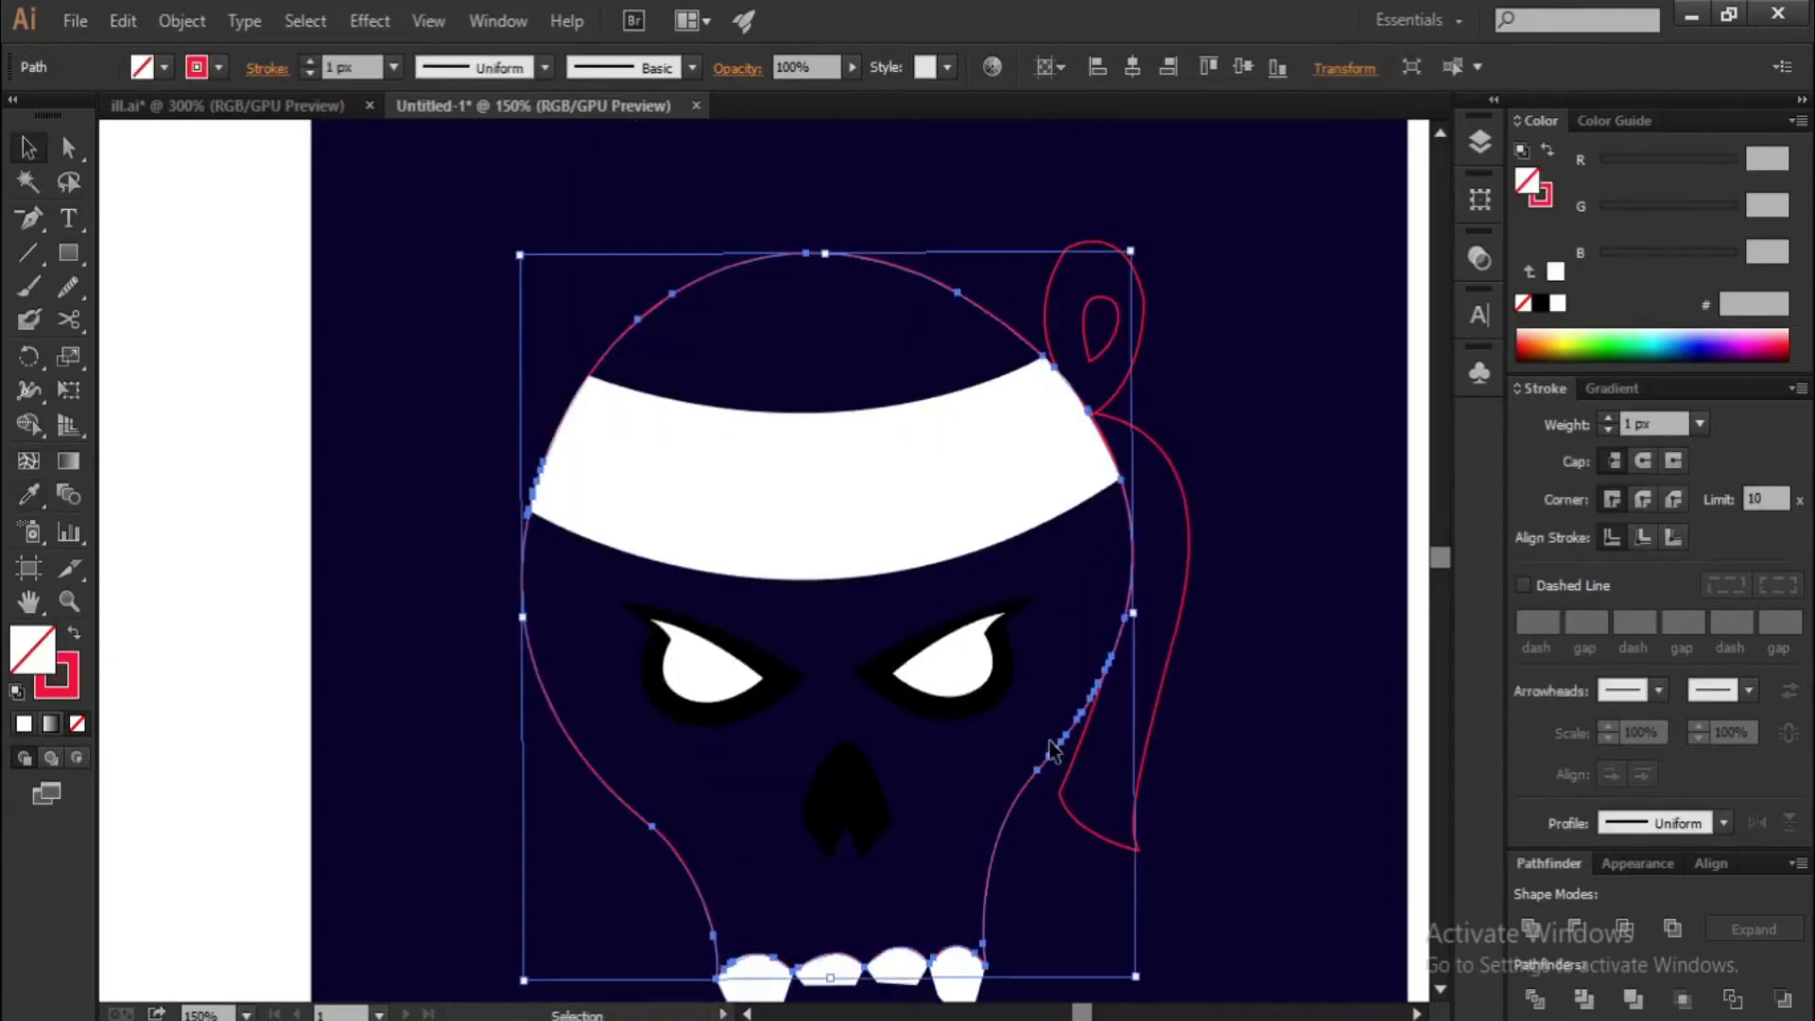
pyautogui.hotkey('shift', 'x')
pyautogui.scroll(-1, 1134, 740)
pyautogui.click(1267, 728)
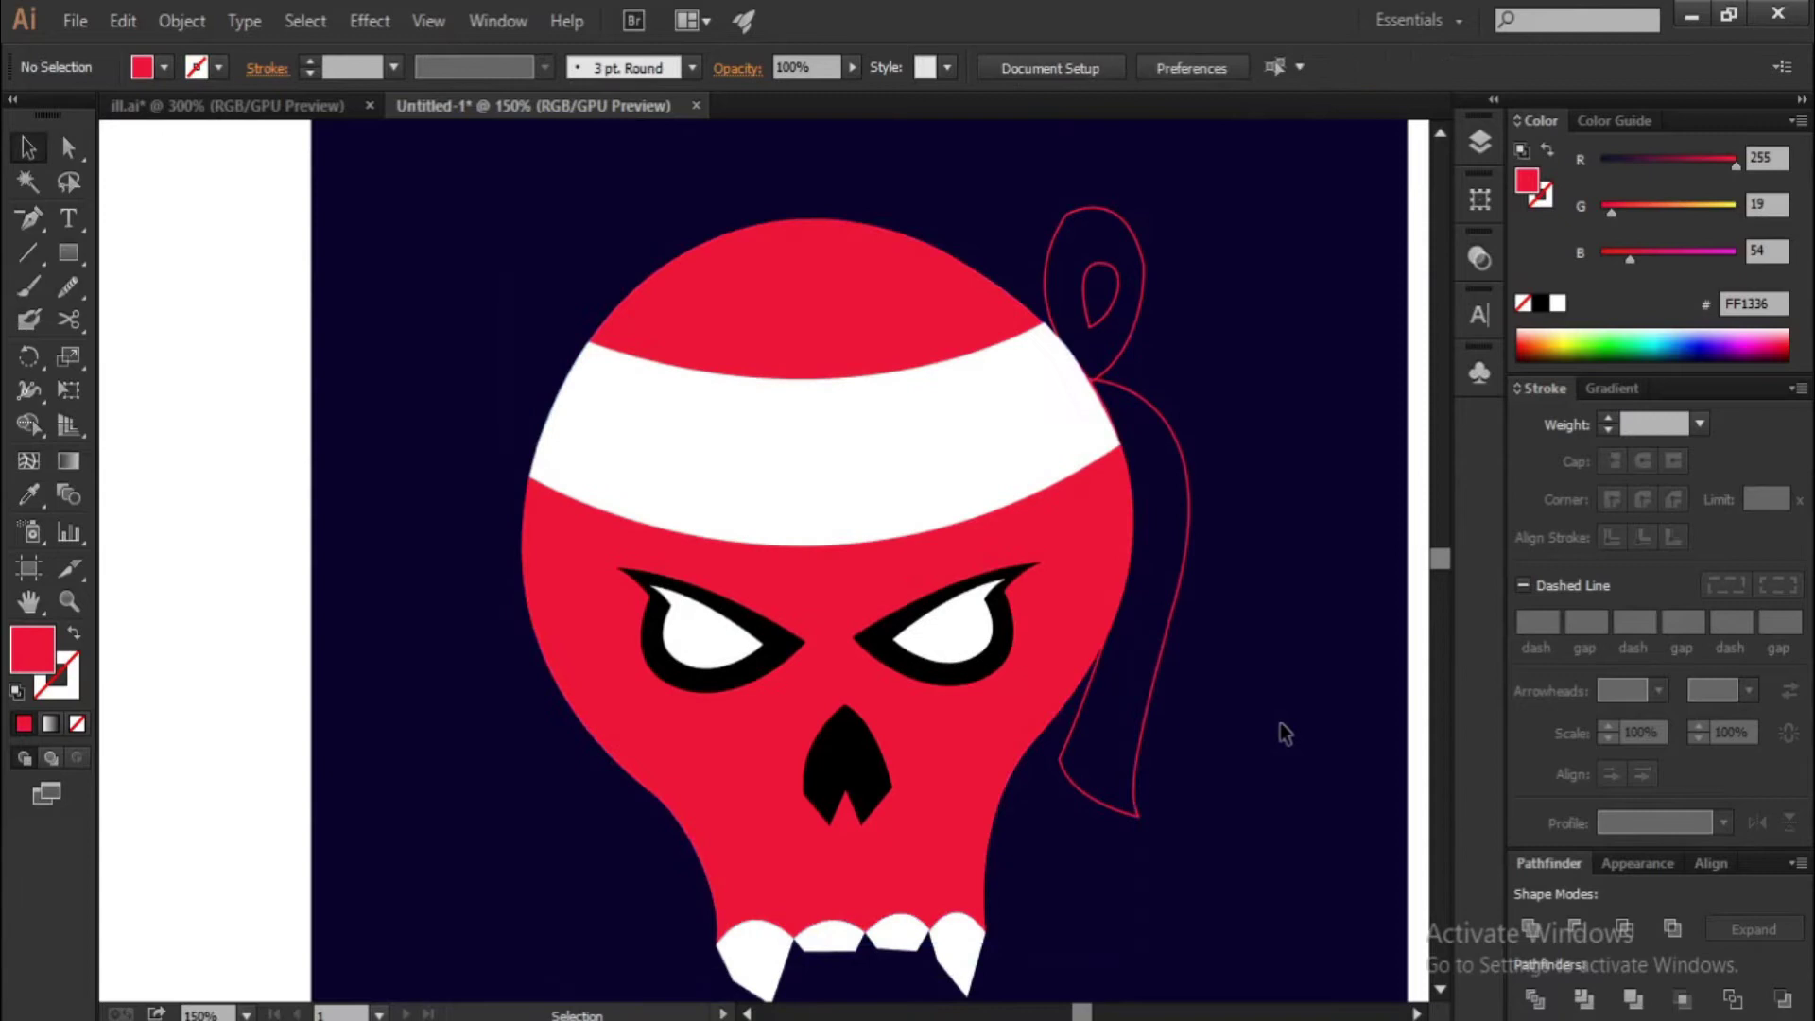
# Paste a copy of the right eye behind itself and enlarge it slightly
pyautogui.scroll(1, 899, 665)
pyautogui.click(899, 666)
pyautogui.scroll(1, 932, 679)
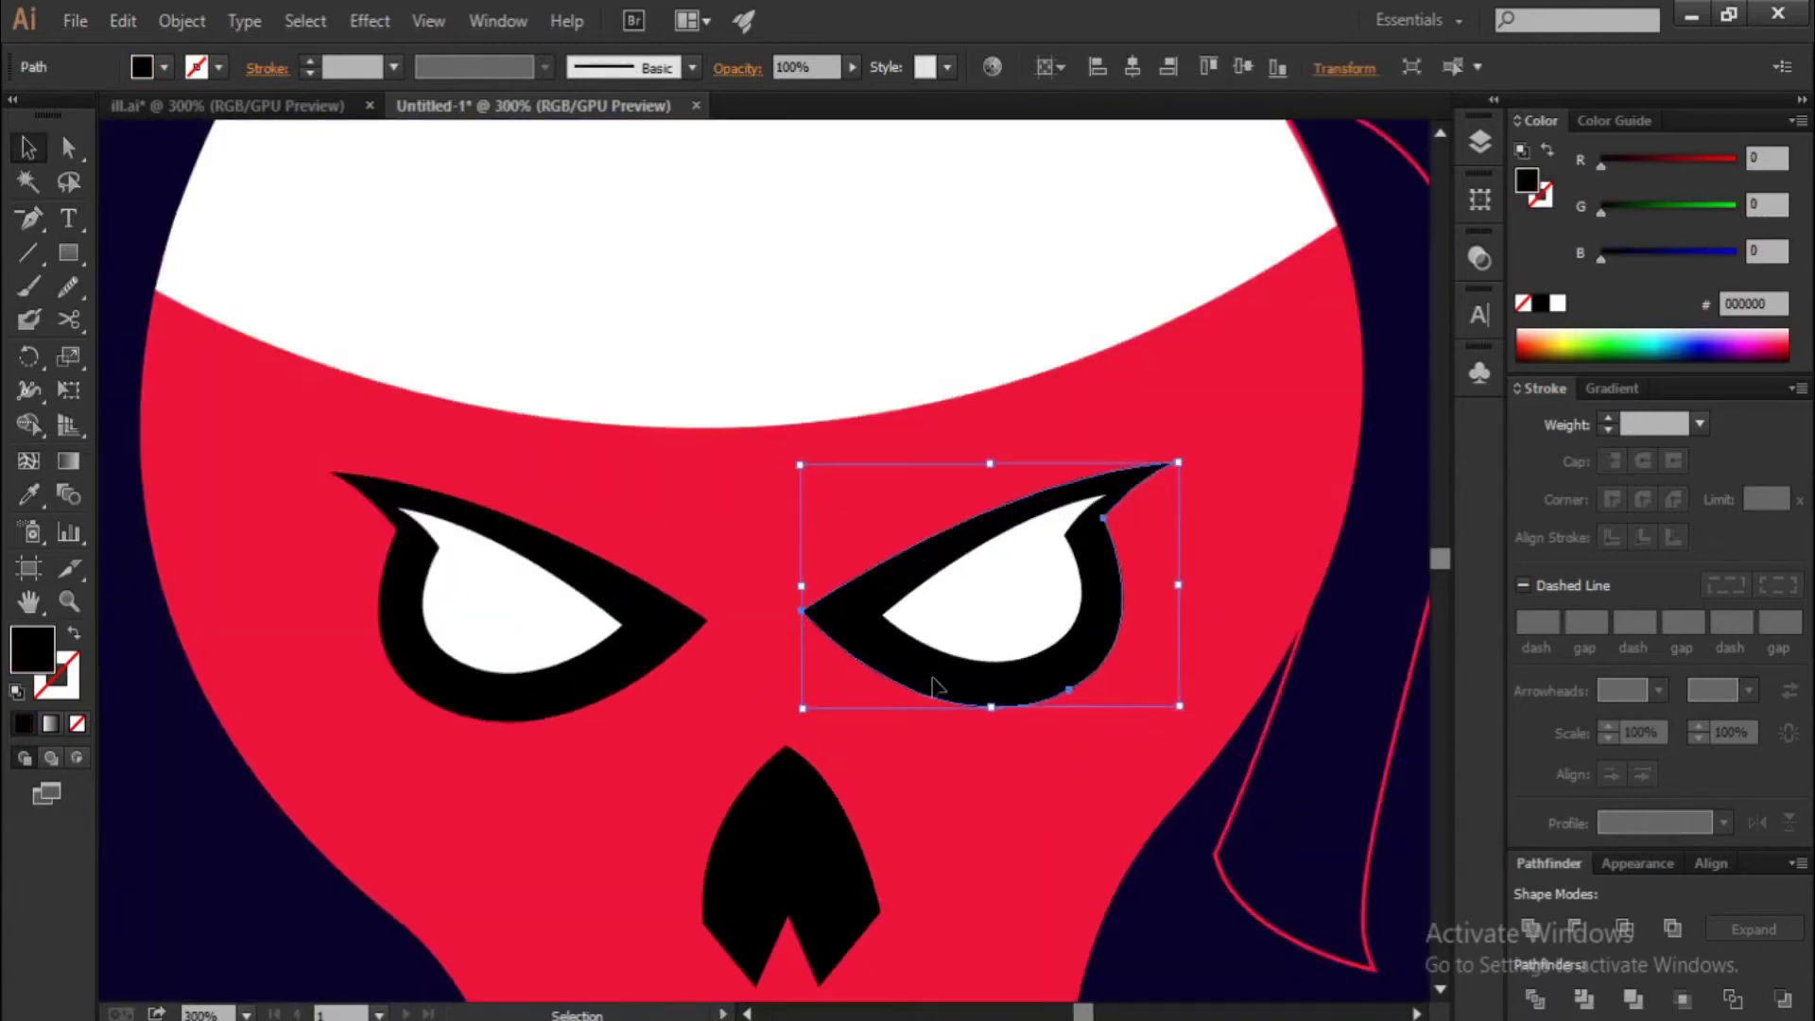
pyautogui.press('a')
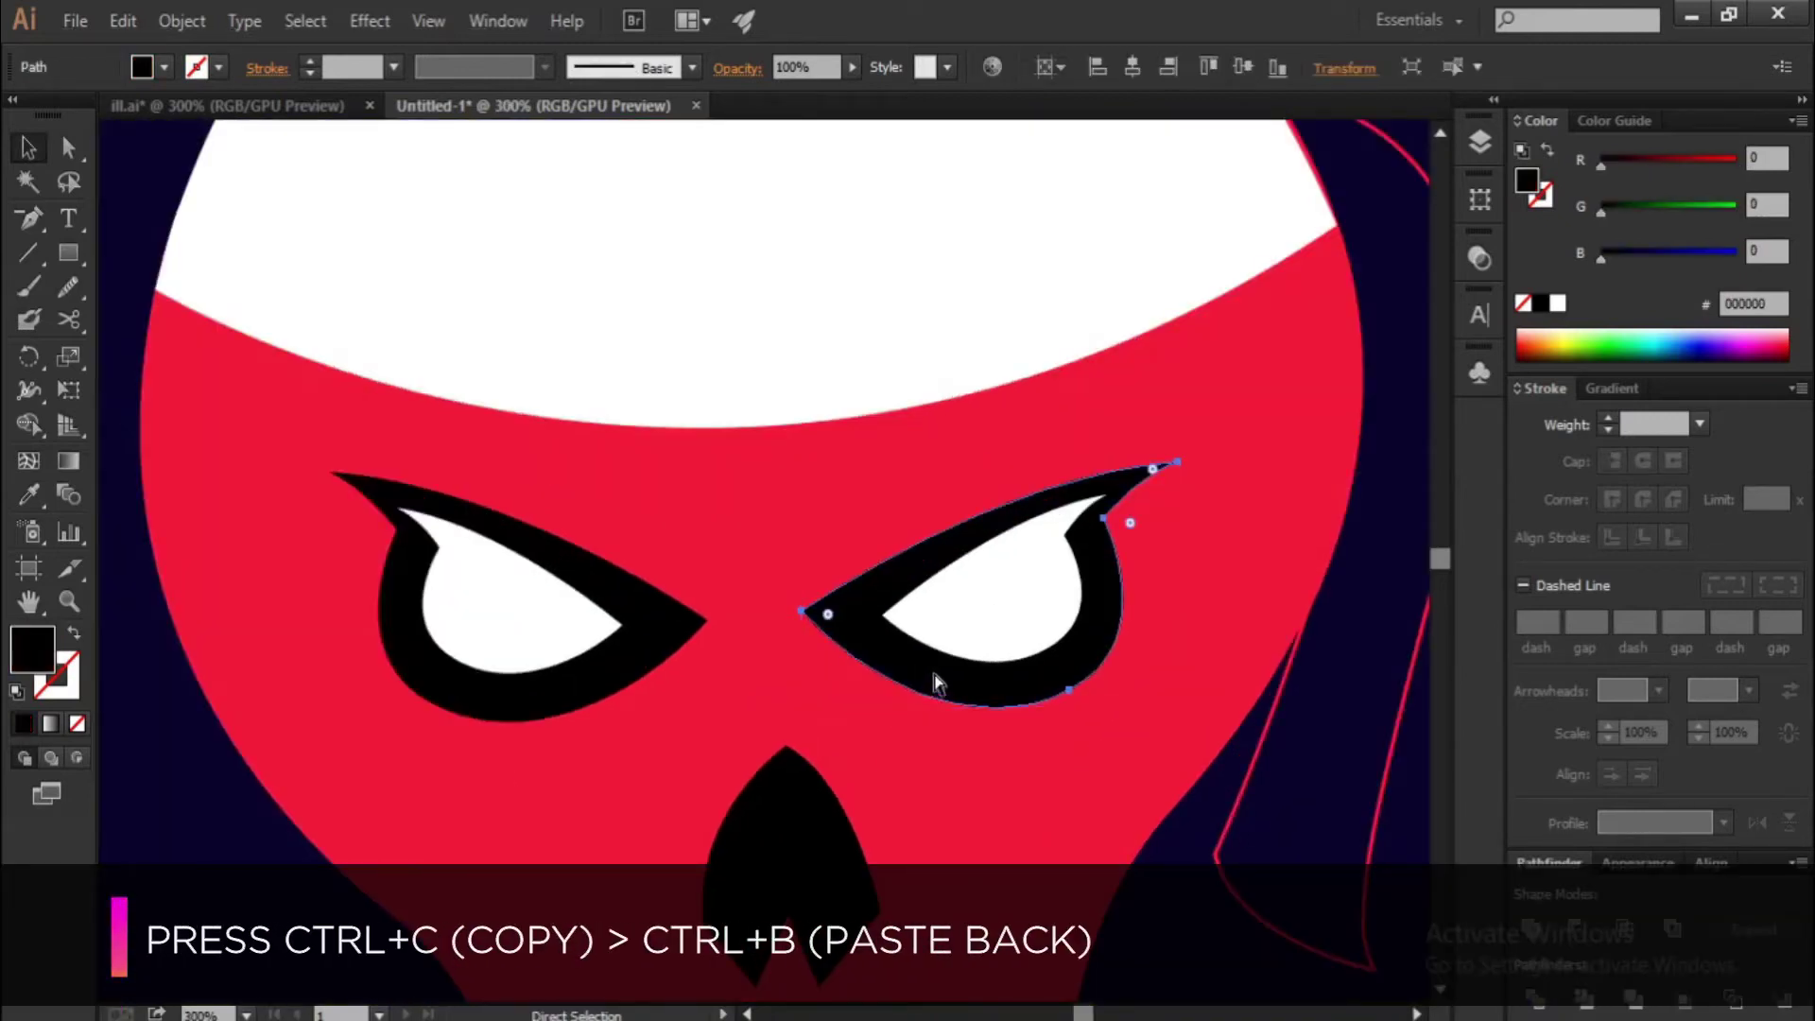
pyautogui.press('v')
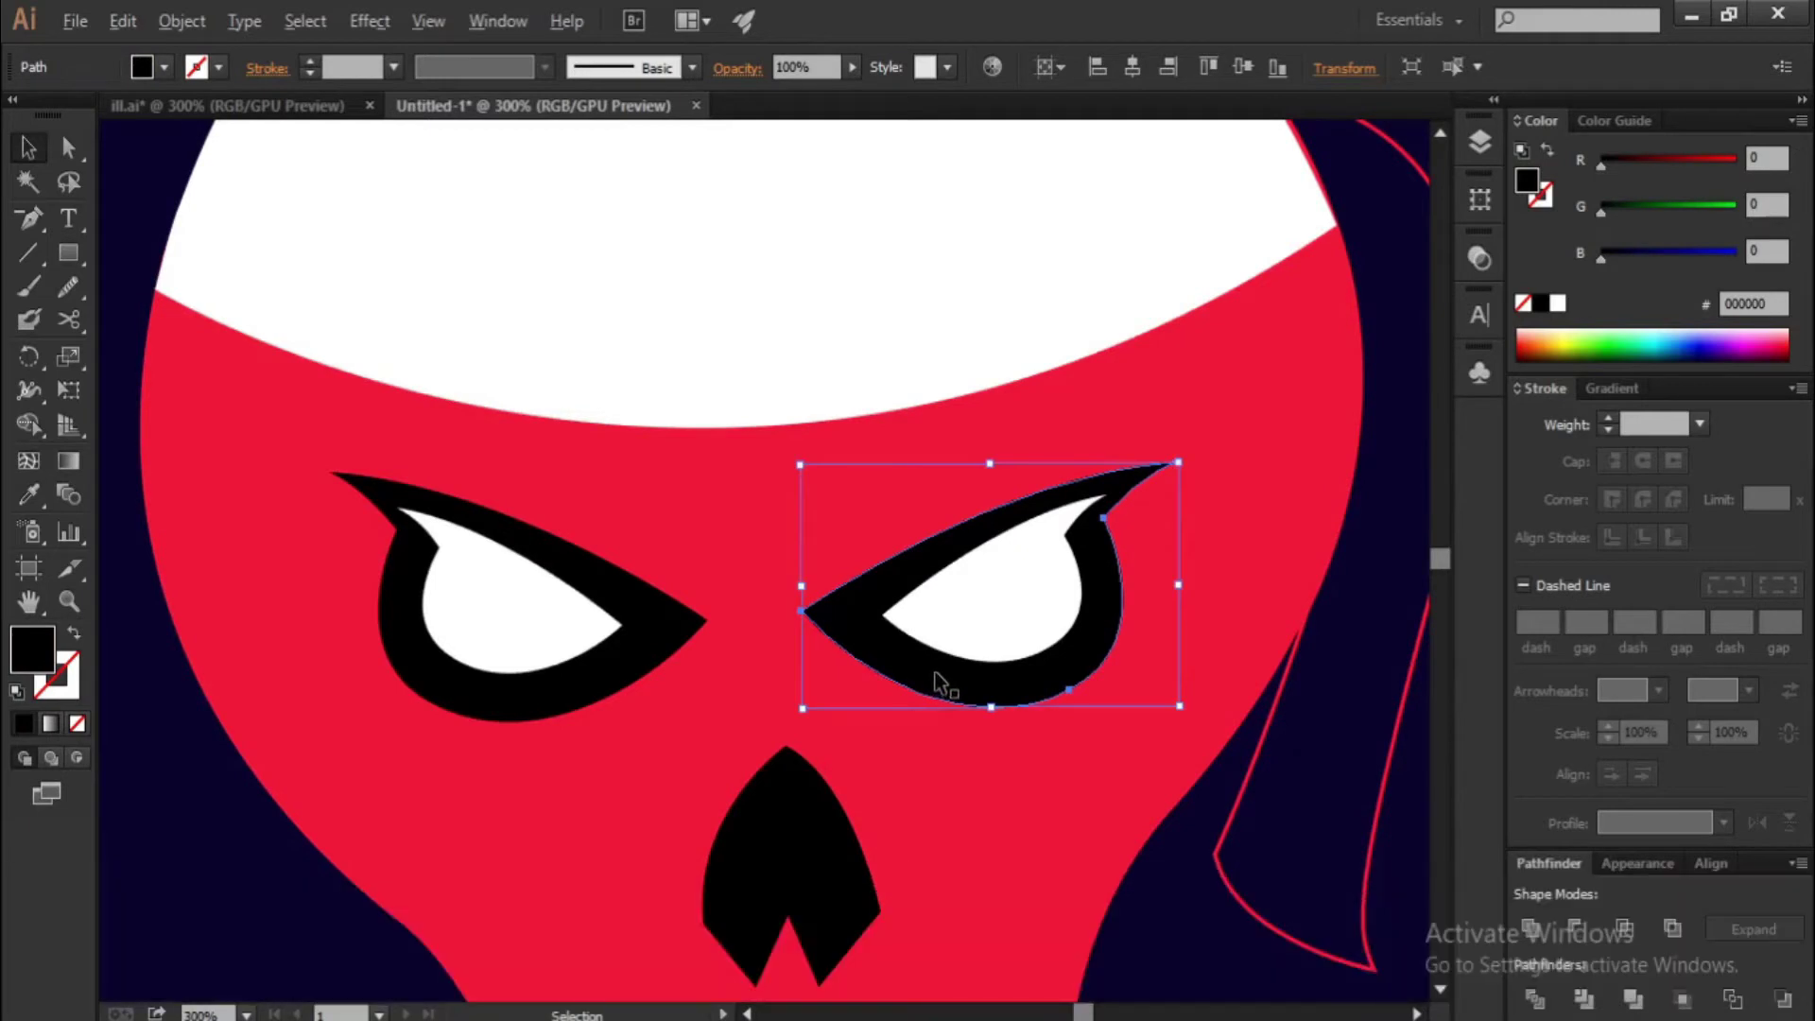
pyautogui.moveTo(1182, 715); pyautogui.dragTo(1213, 731)
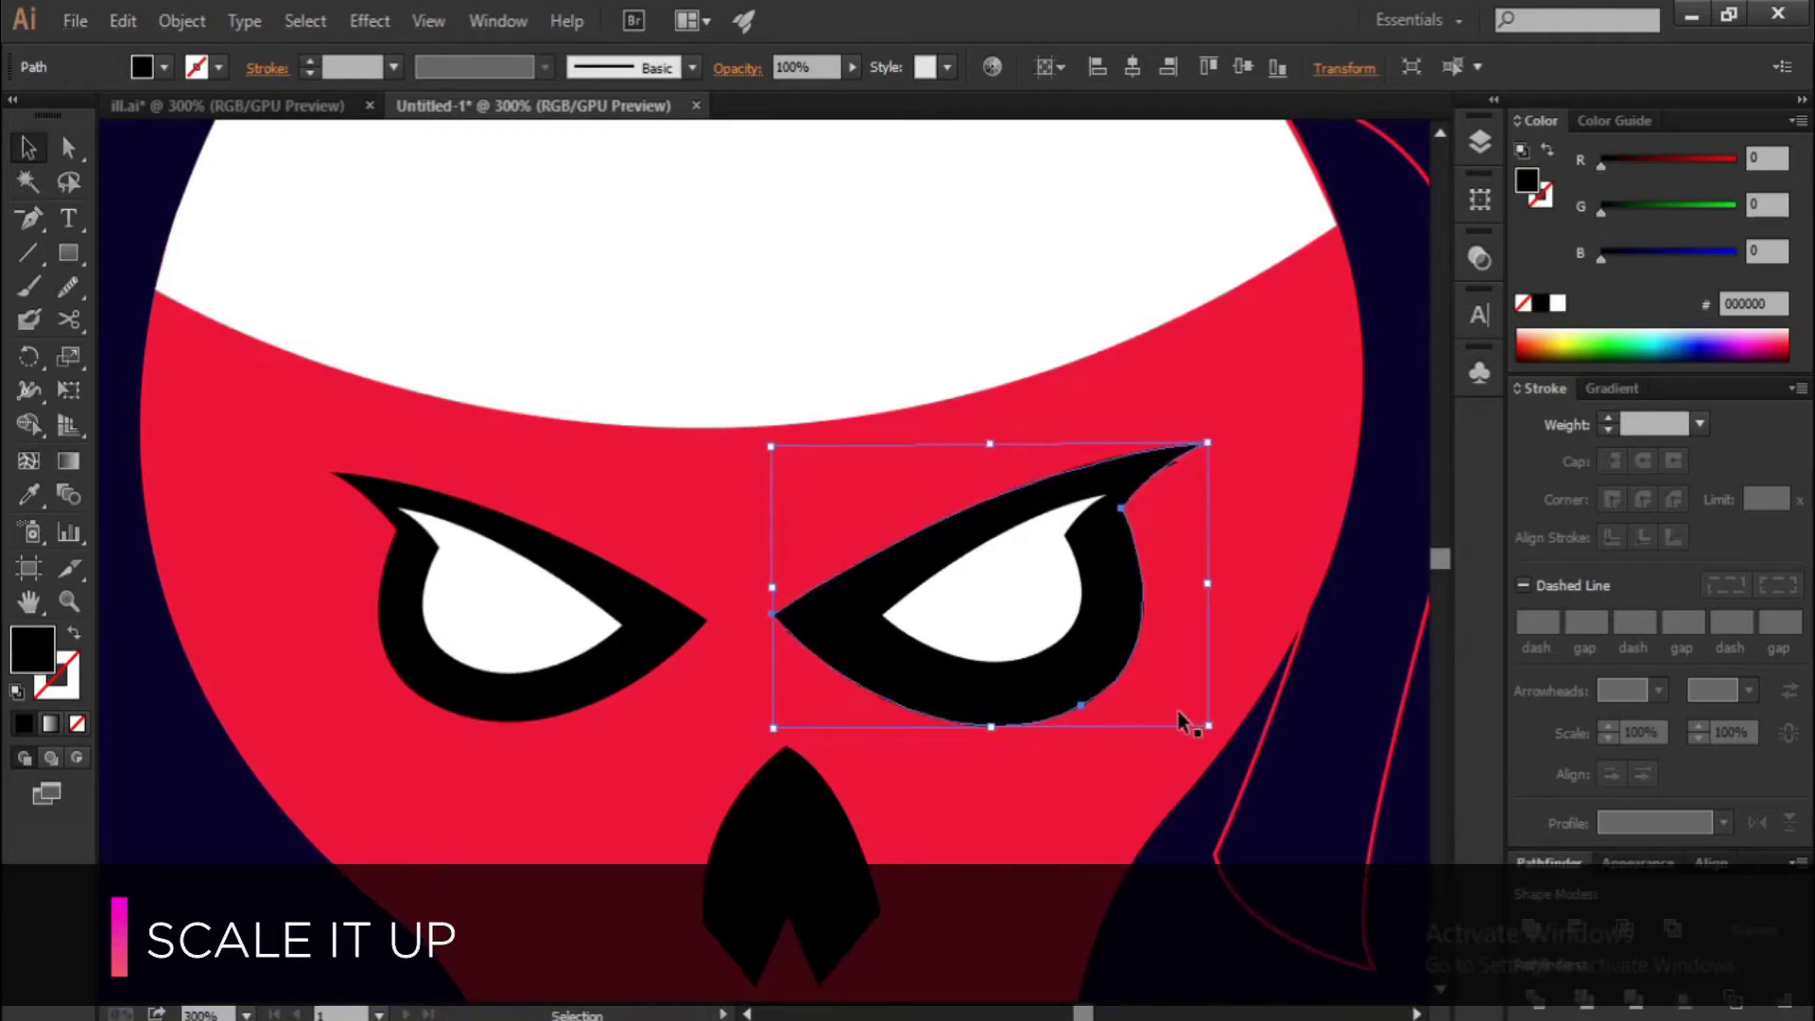
pyautogui.scroll(1, 1126, 696)
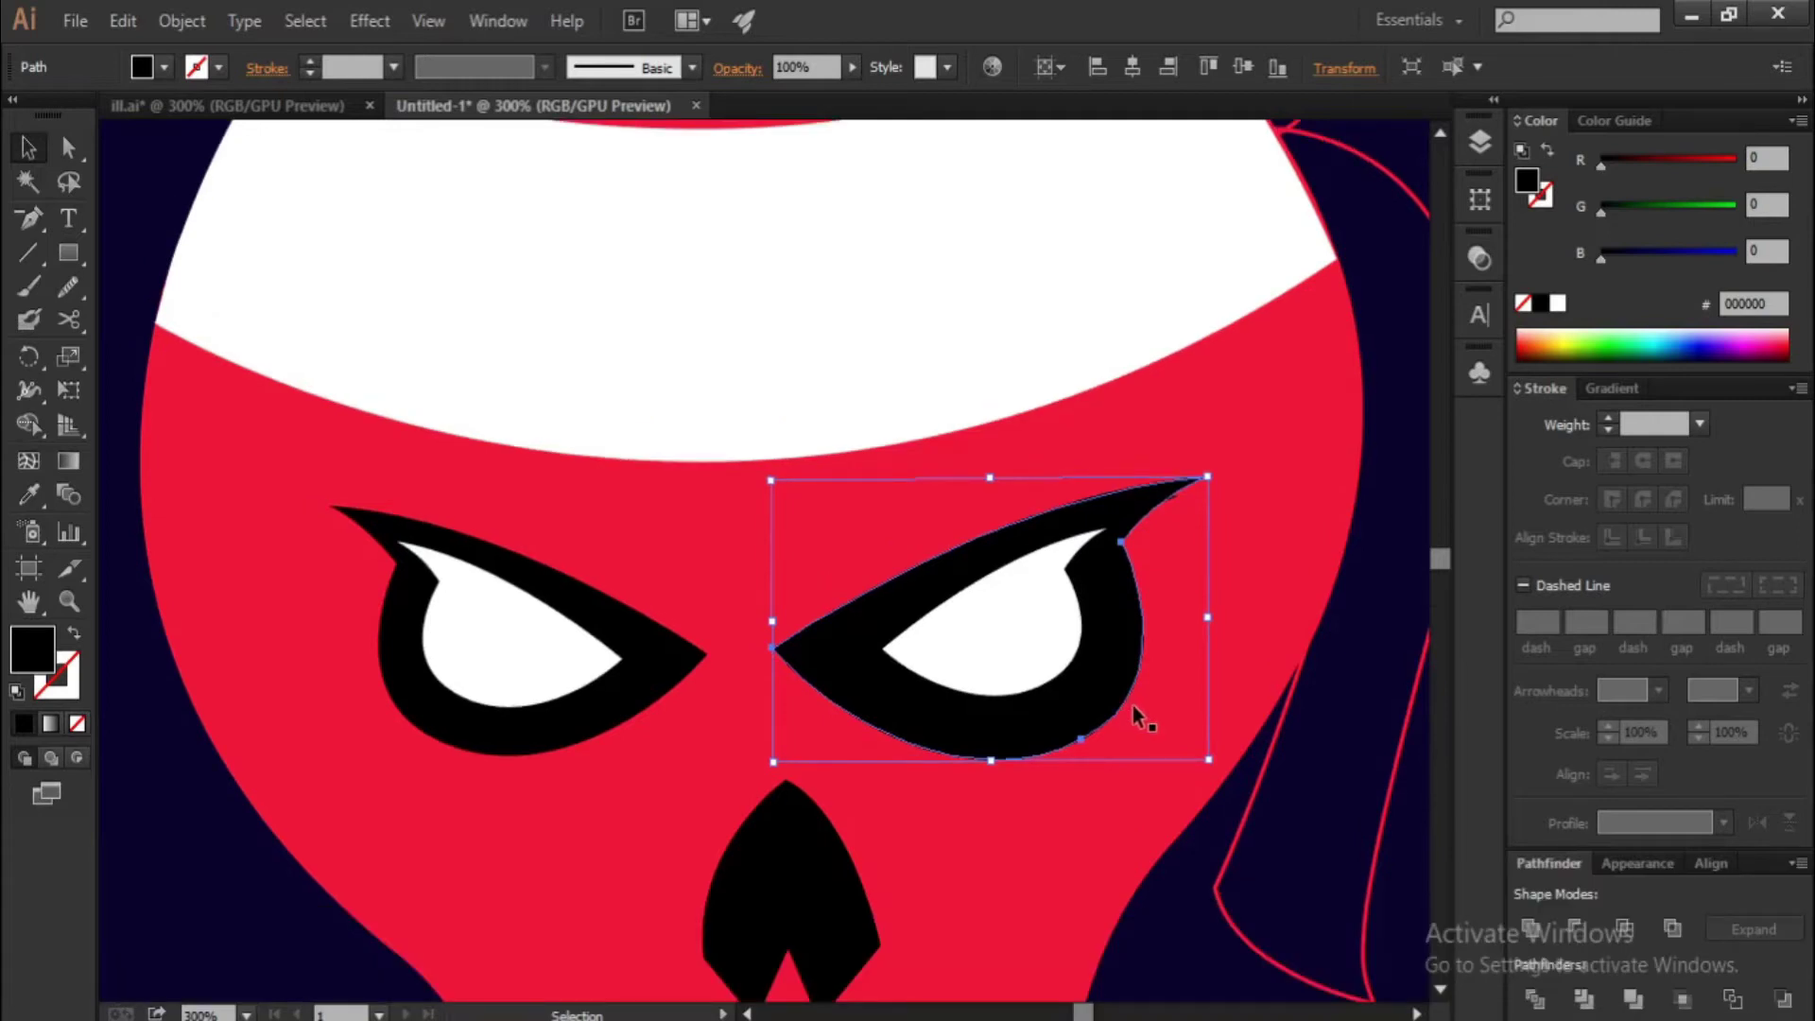
pyautogui.scroll(1, 1132, 706)
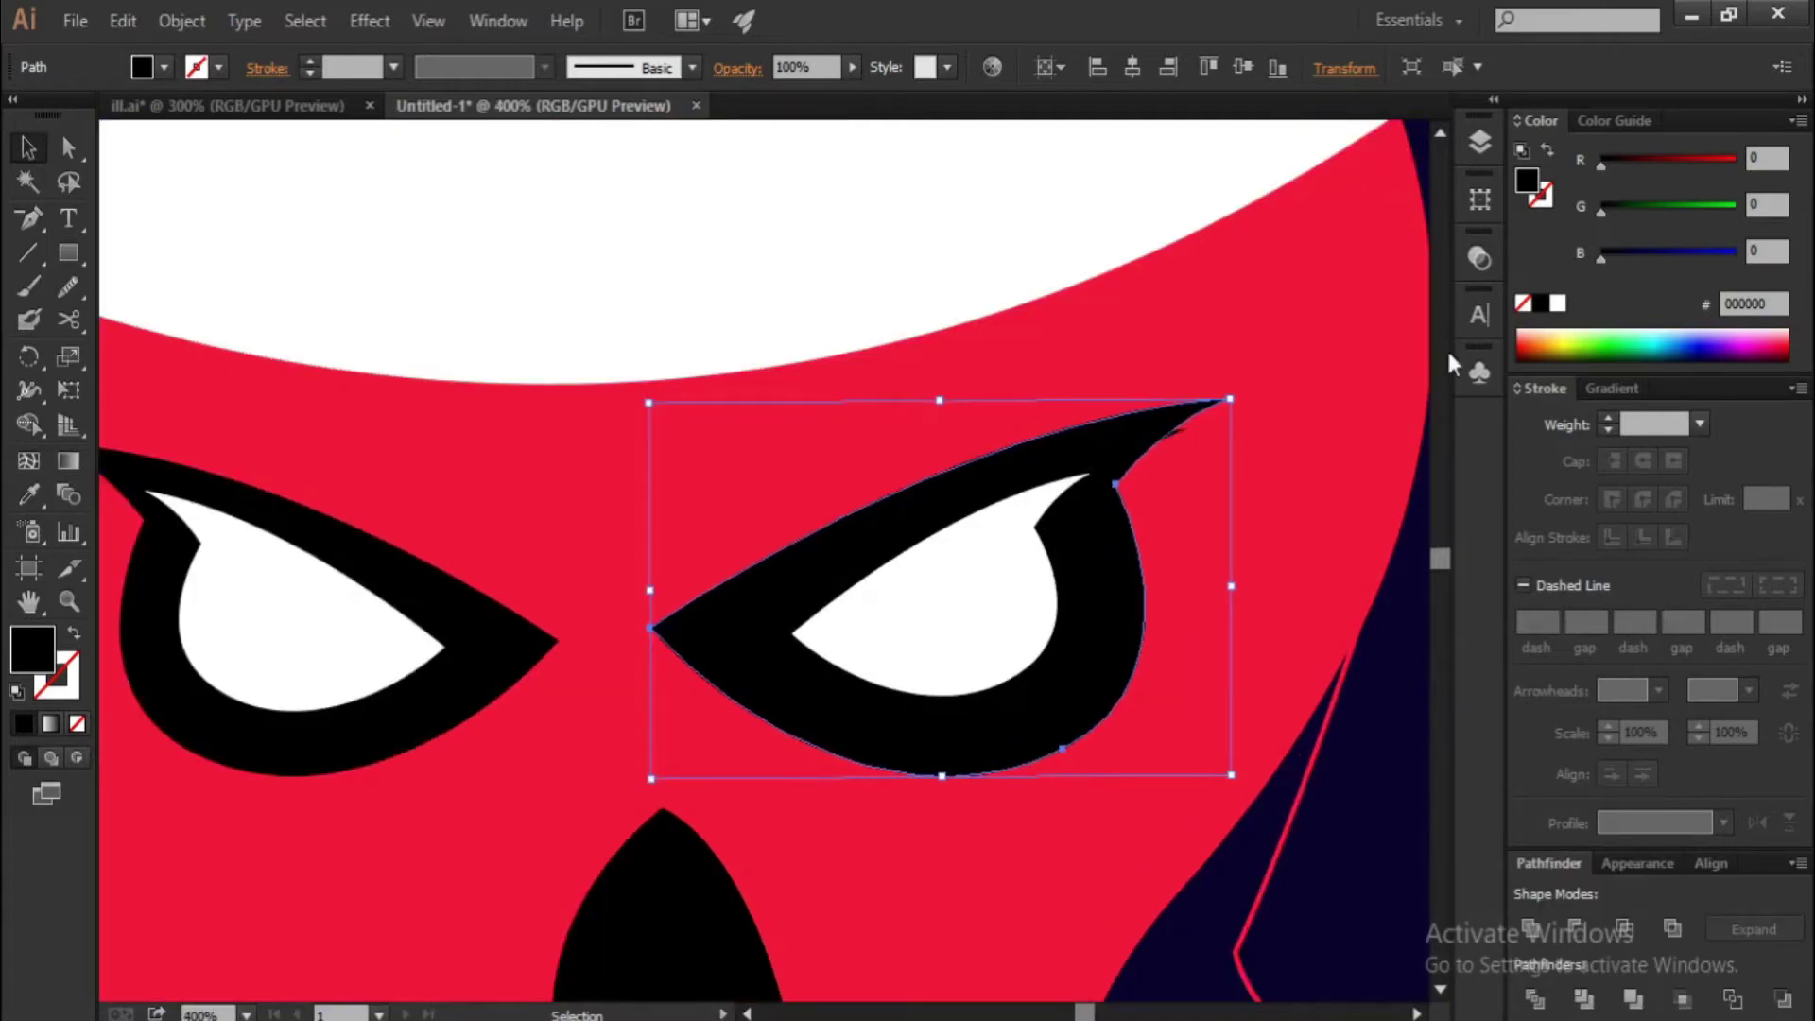
# Set the enlarged eye copy's opacity to 36%
pyautogui.click(1478, 261)
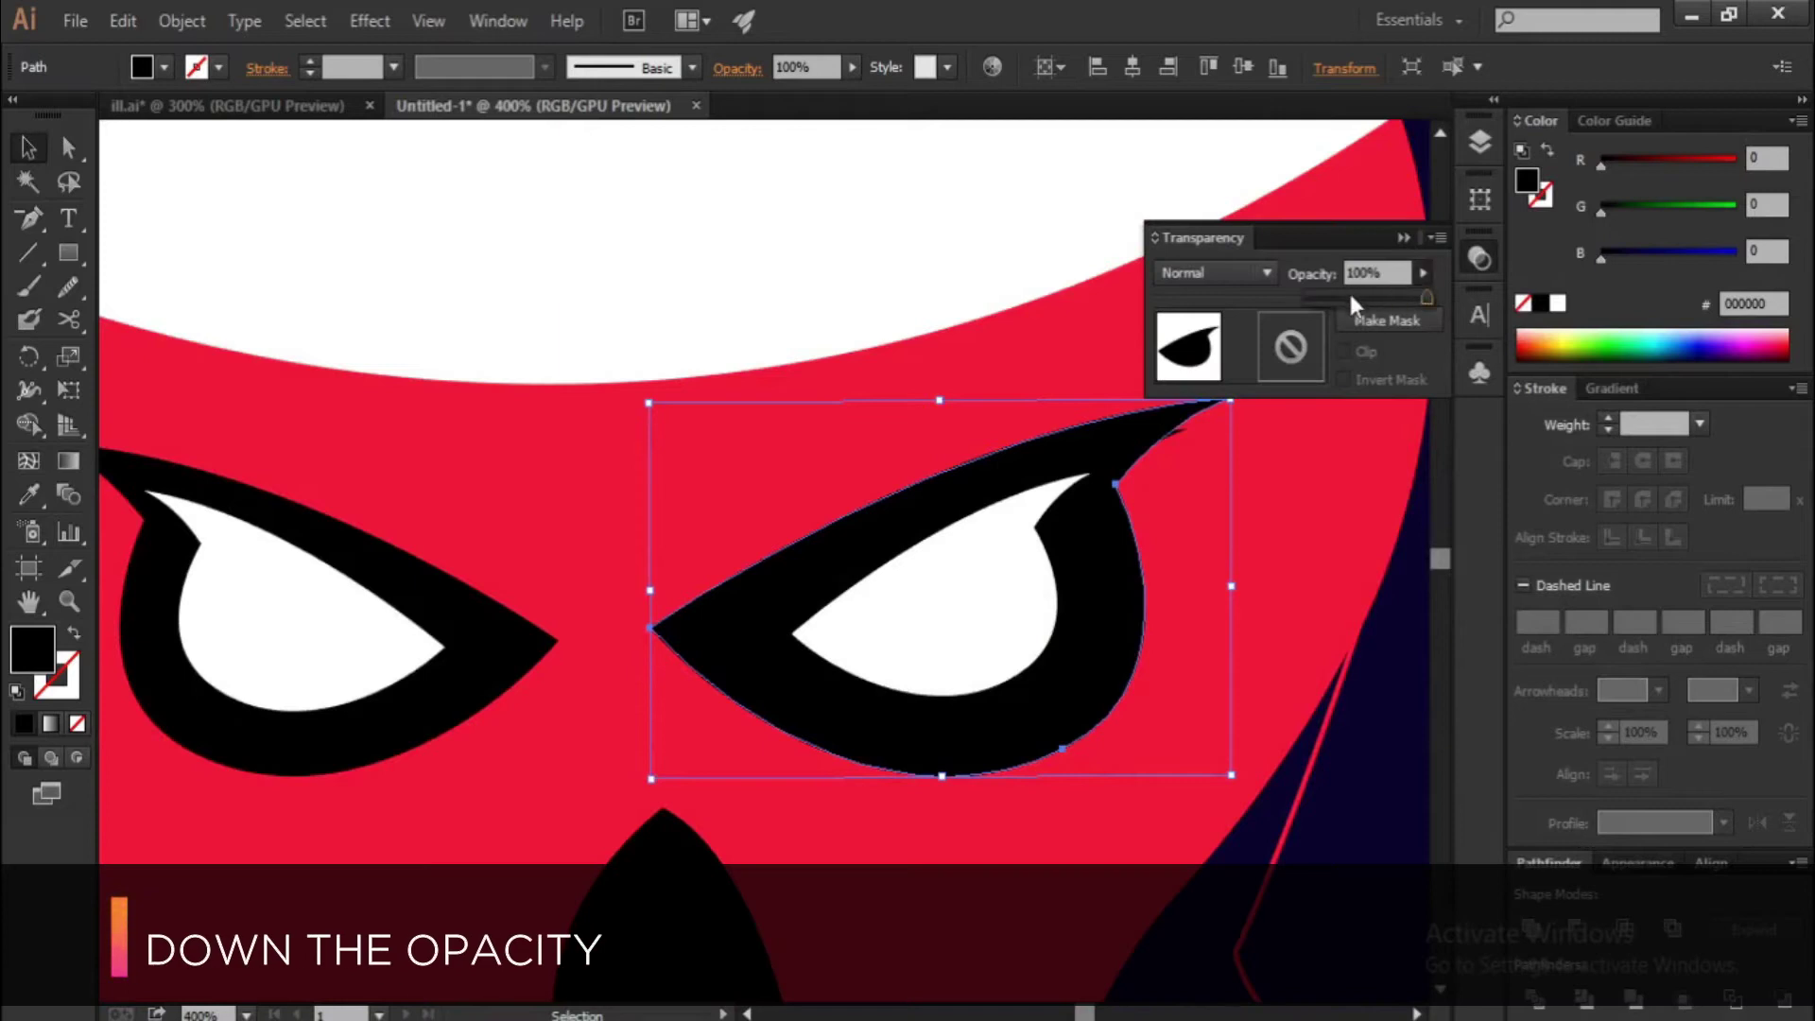
pyautogui.click(1349, 297)
pyautogui.moveTo(1348, 295); pyautogui.dragTo(1352, 299)
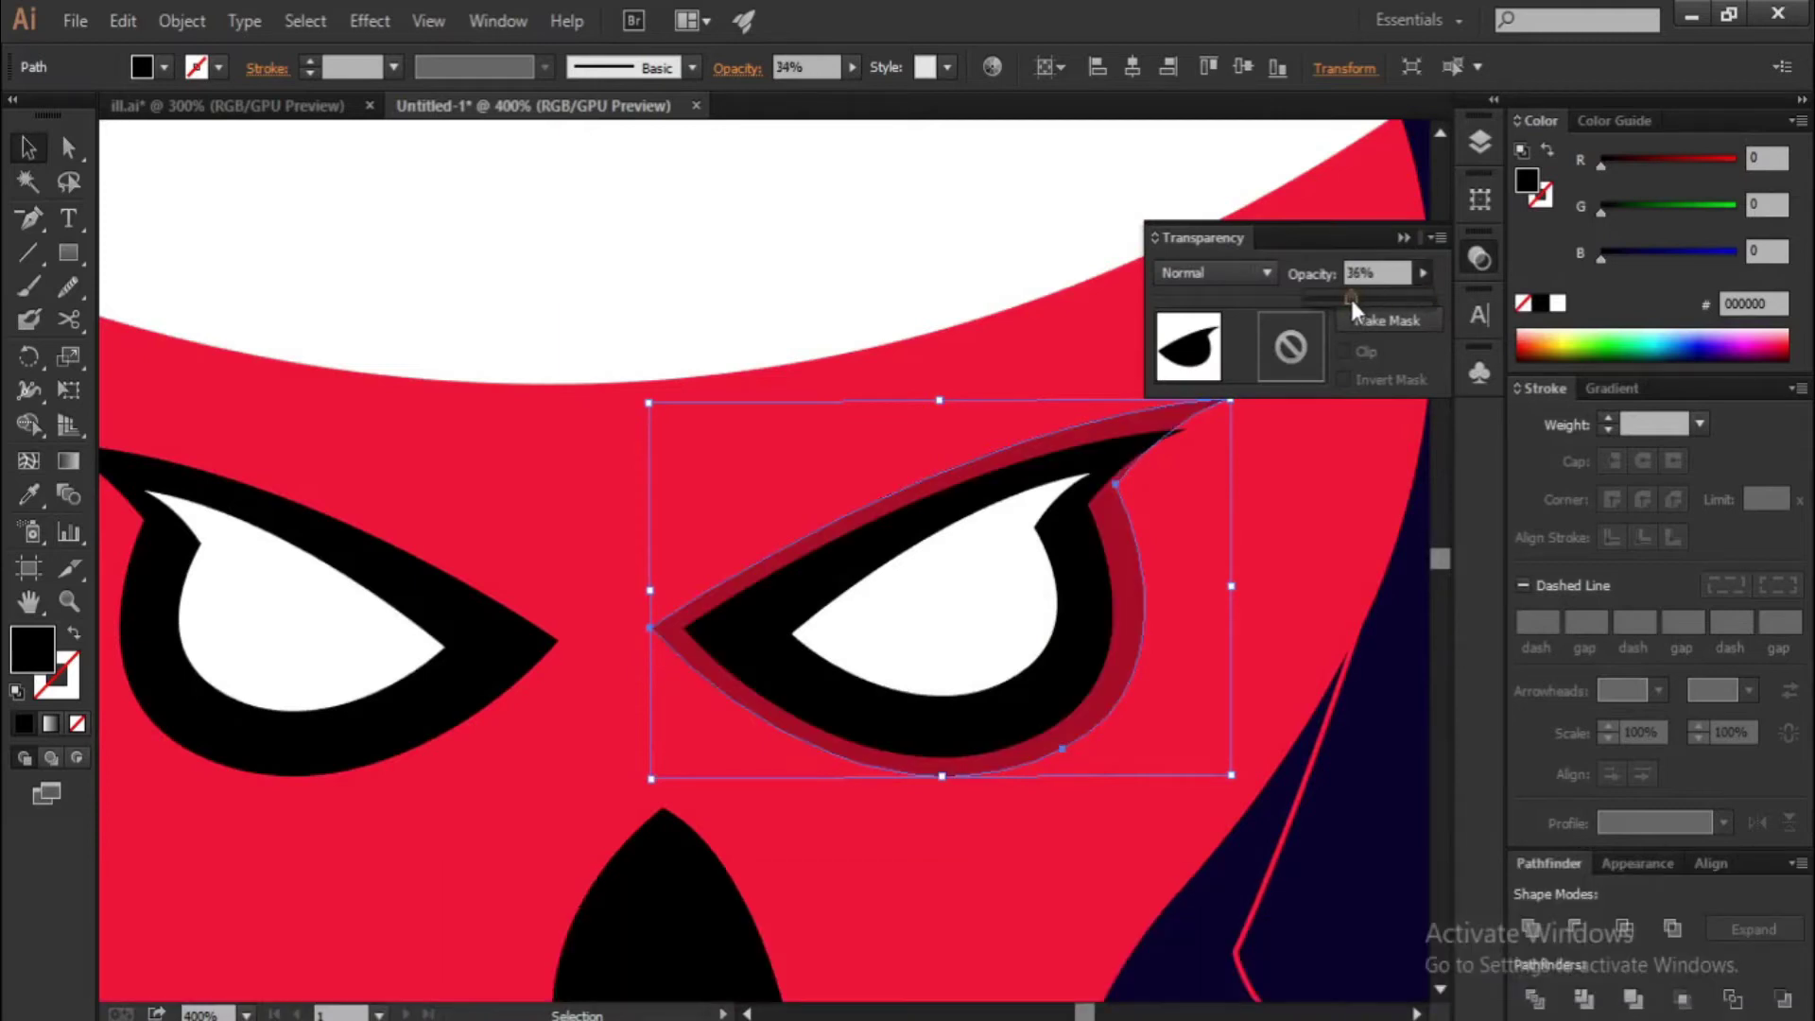
pyautogui.click(1404, 238)
pyautogui.keyDown('alt'); pyautogui.scroll(-1, 1123, 391); pyautogui.keyUp('alt')
pyautogui.scroll(1, 1159, 546)
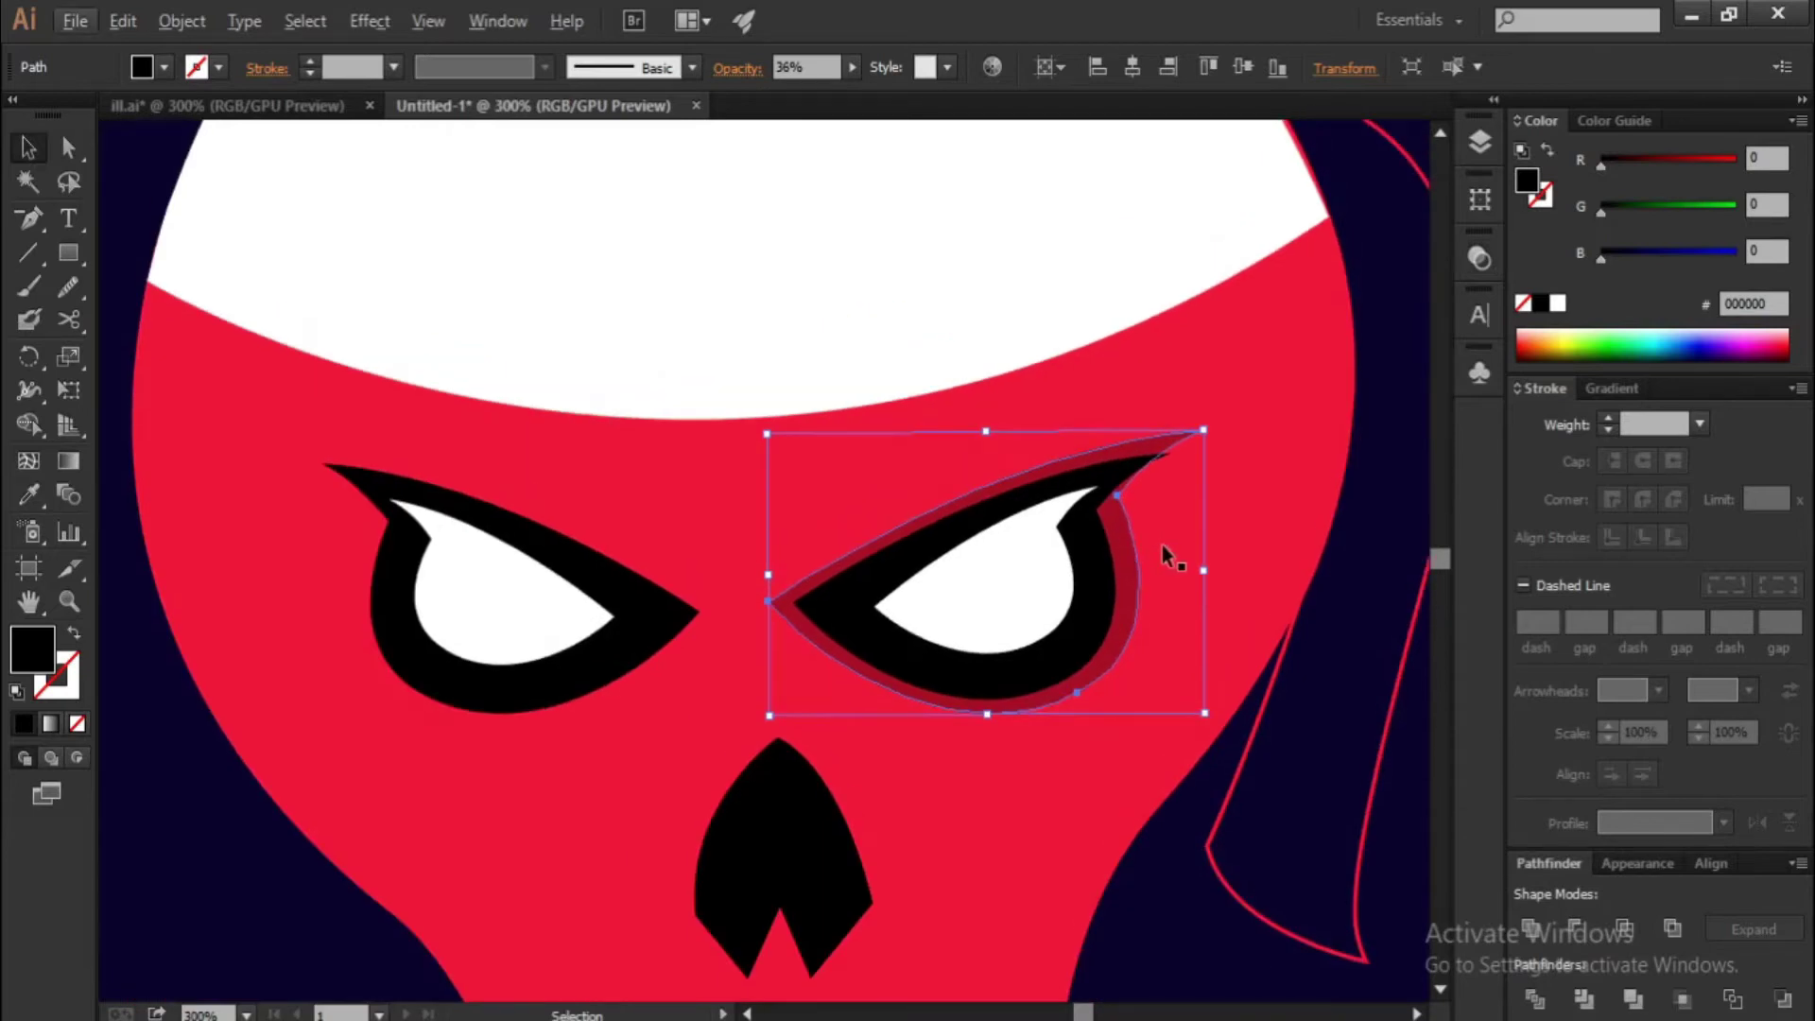
# Reshape the shadow outline's top tip and lower curve with Direct Selection
pyautogui.press('a')
pyautogui.keyDown('alt'); pyautogui.scroll(1, 1195, 473); pyautogui.keyUp('alt')
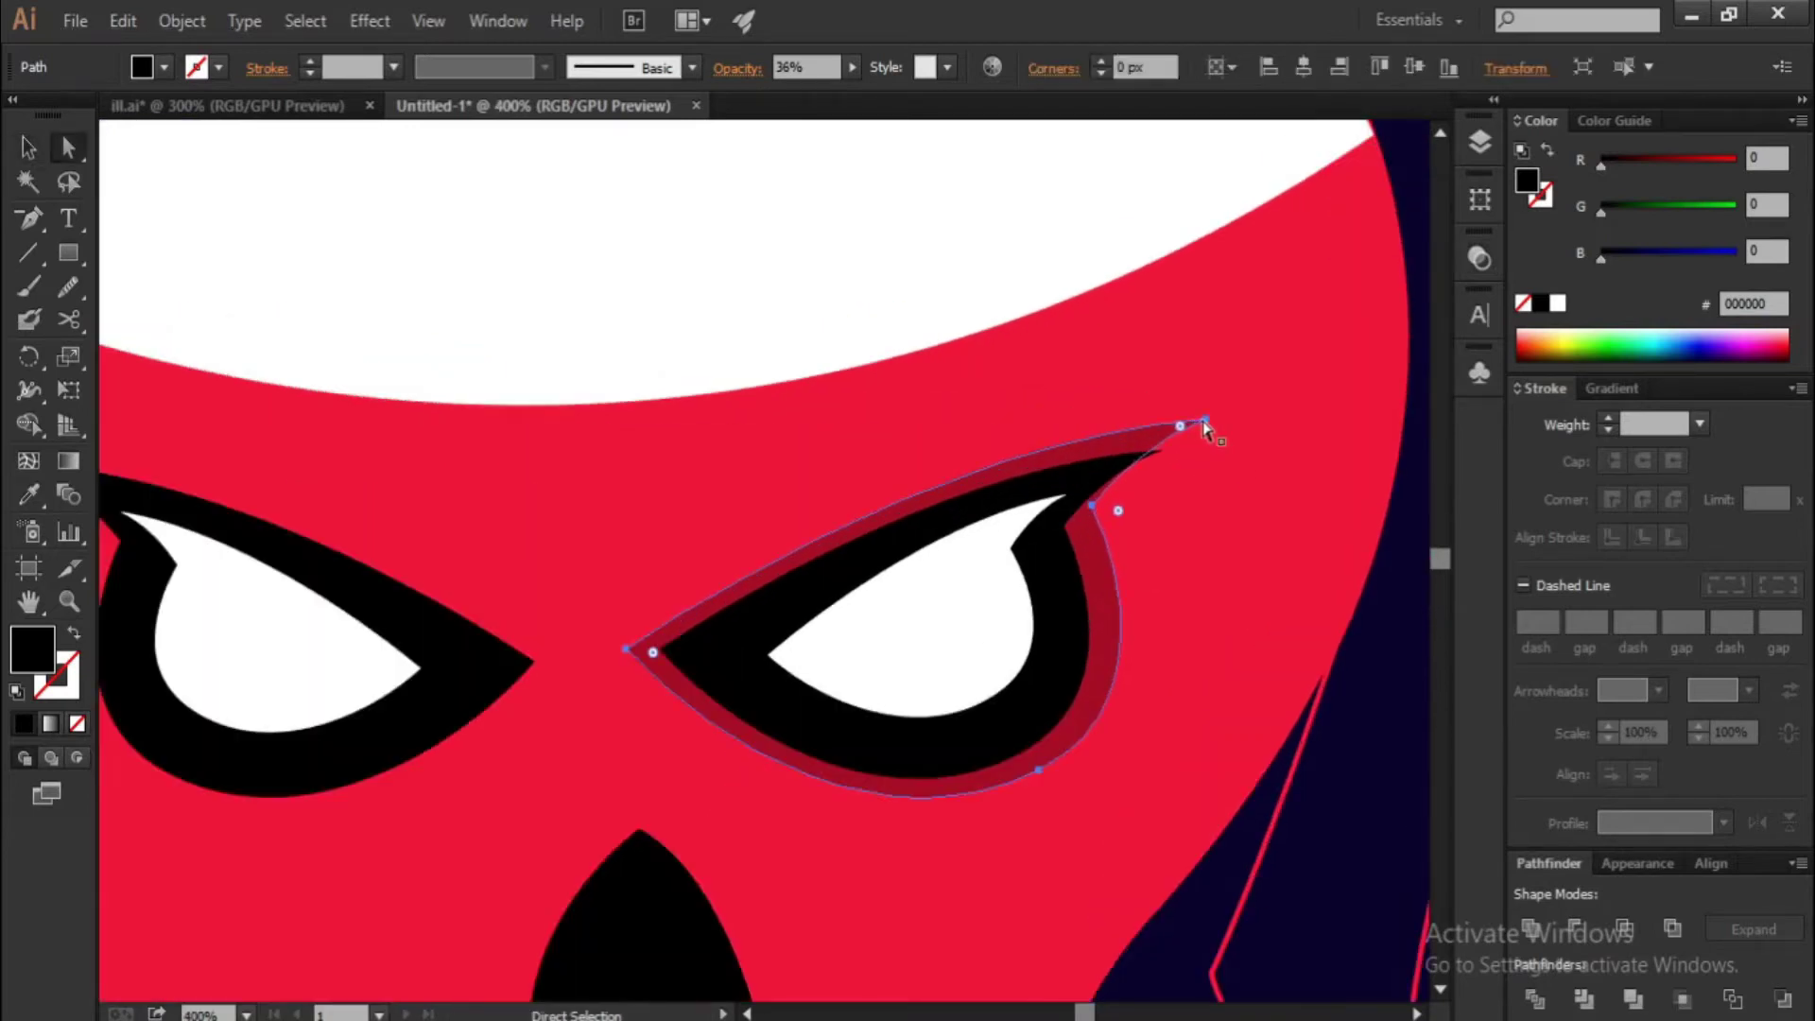
pyautogui.moveTo(1205, 422); pyautogui.dragTo(1215, 431)
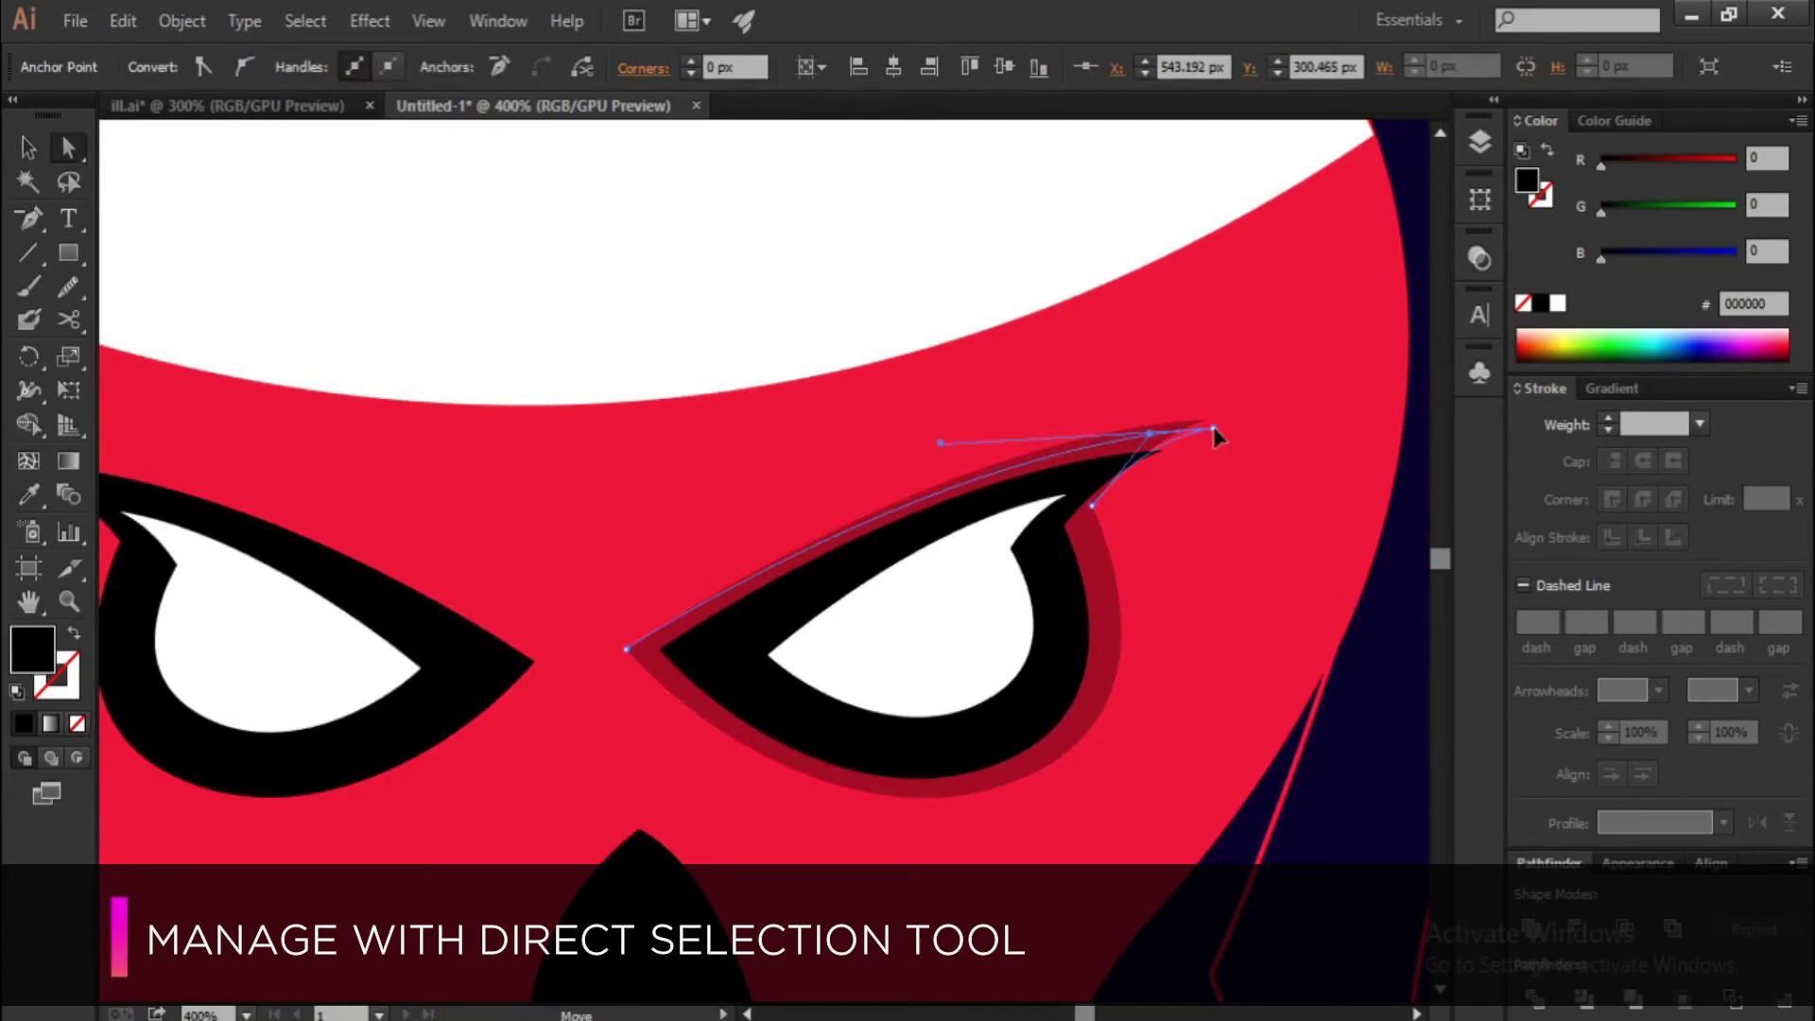
pyautogui.click(1099, 517)
pyautogui.scroll(1, 593, 665)
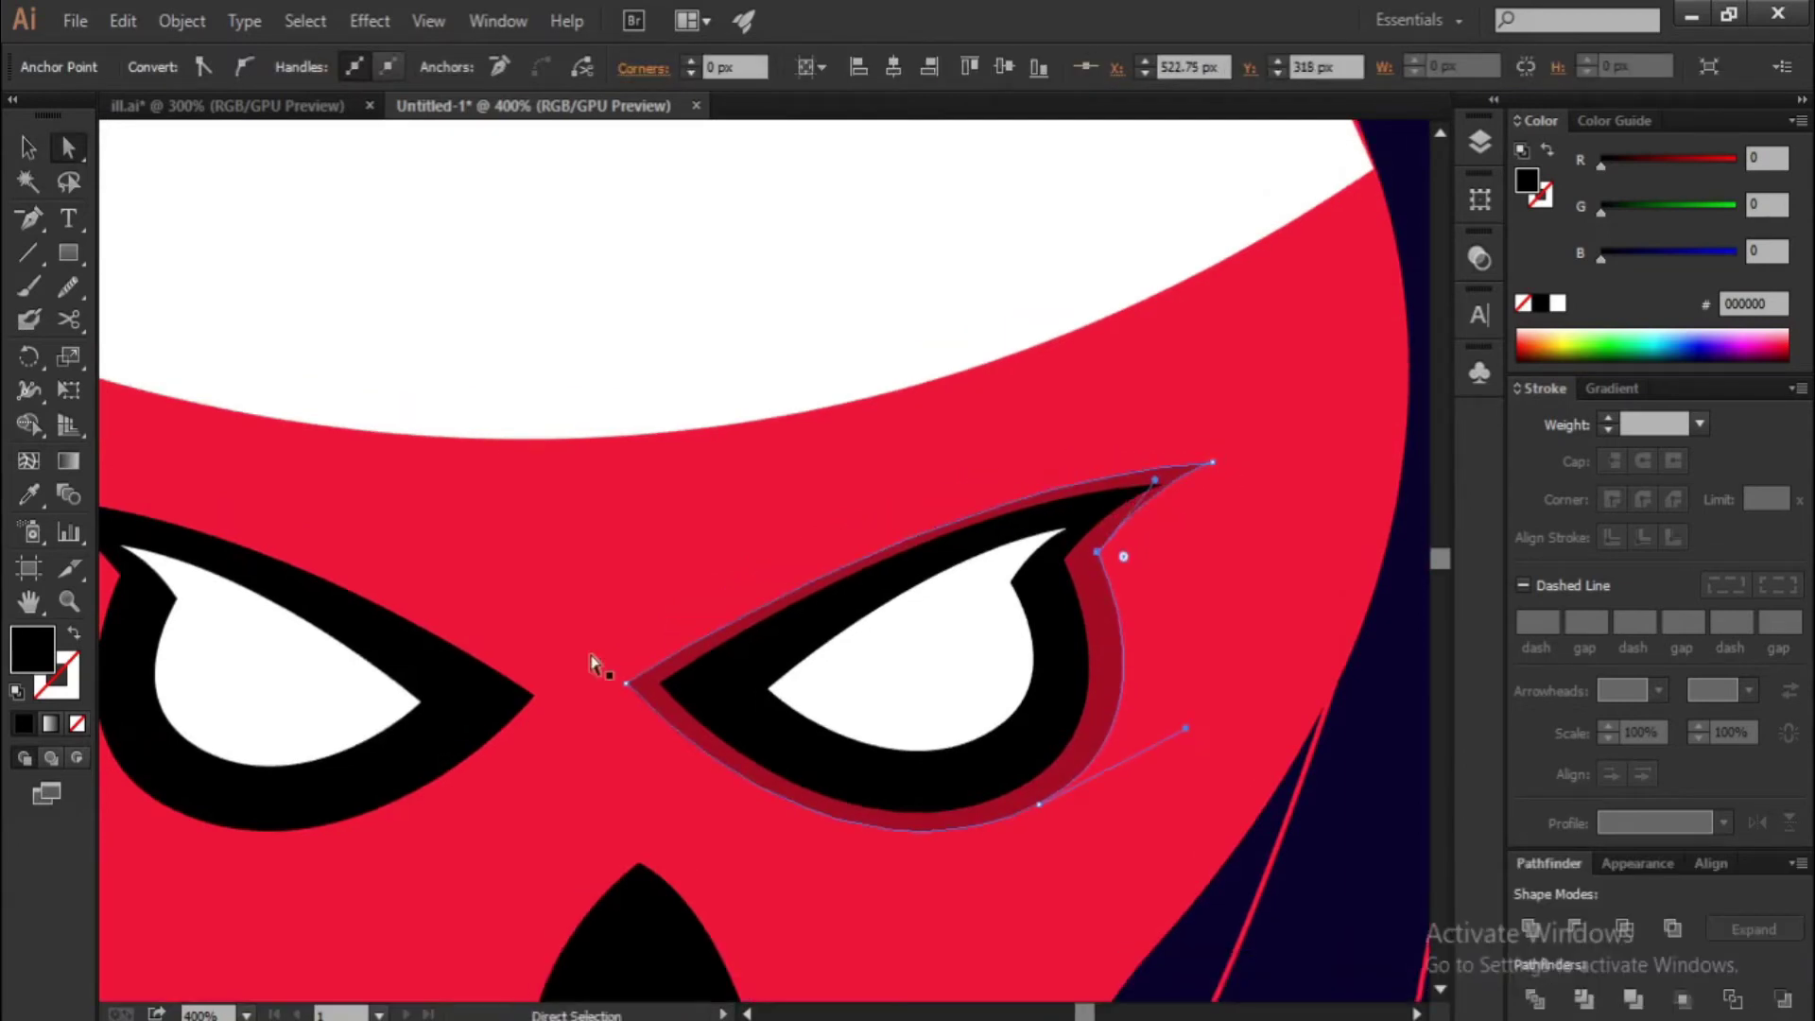
pyautogui.moveTo(942, 477); pyautogui.dragTo(908, 475)
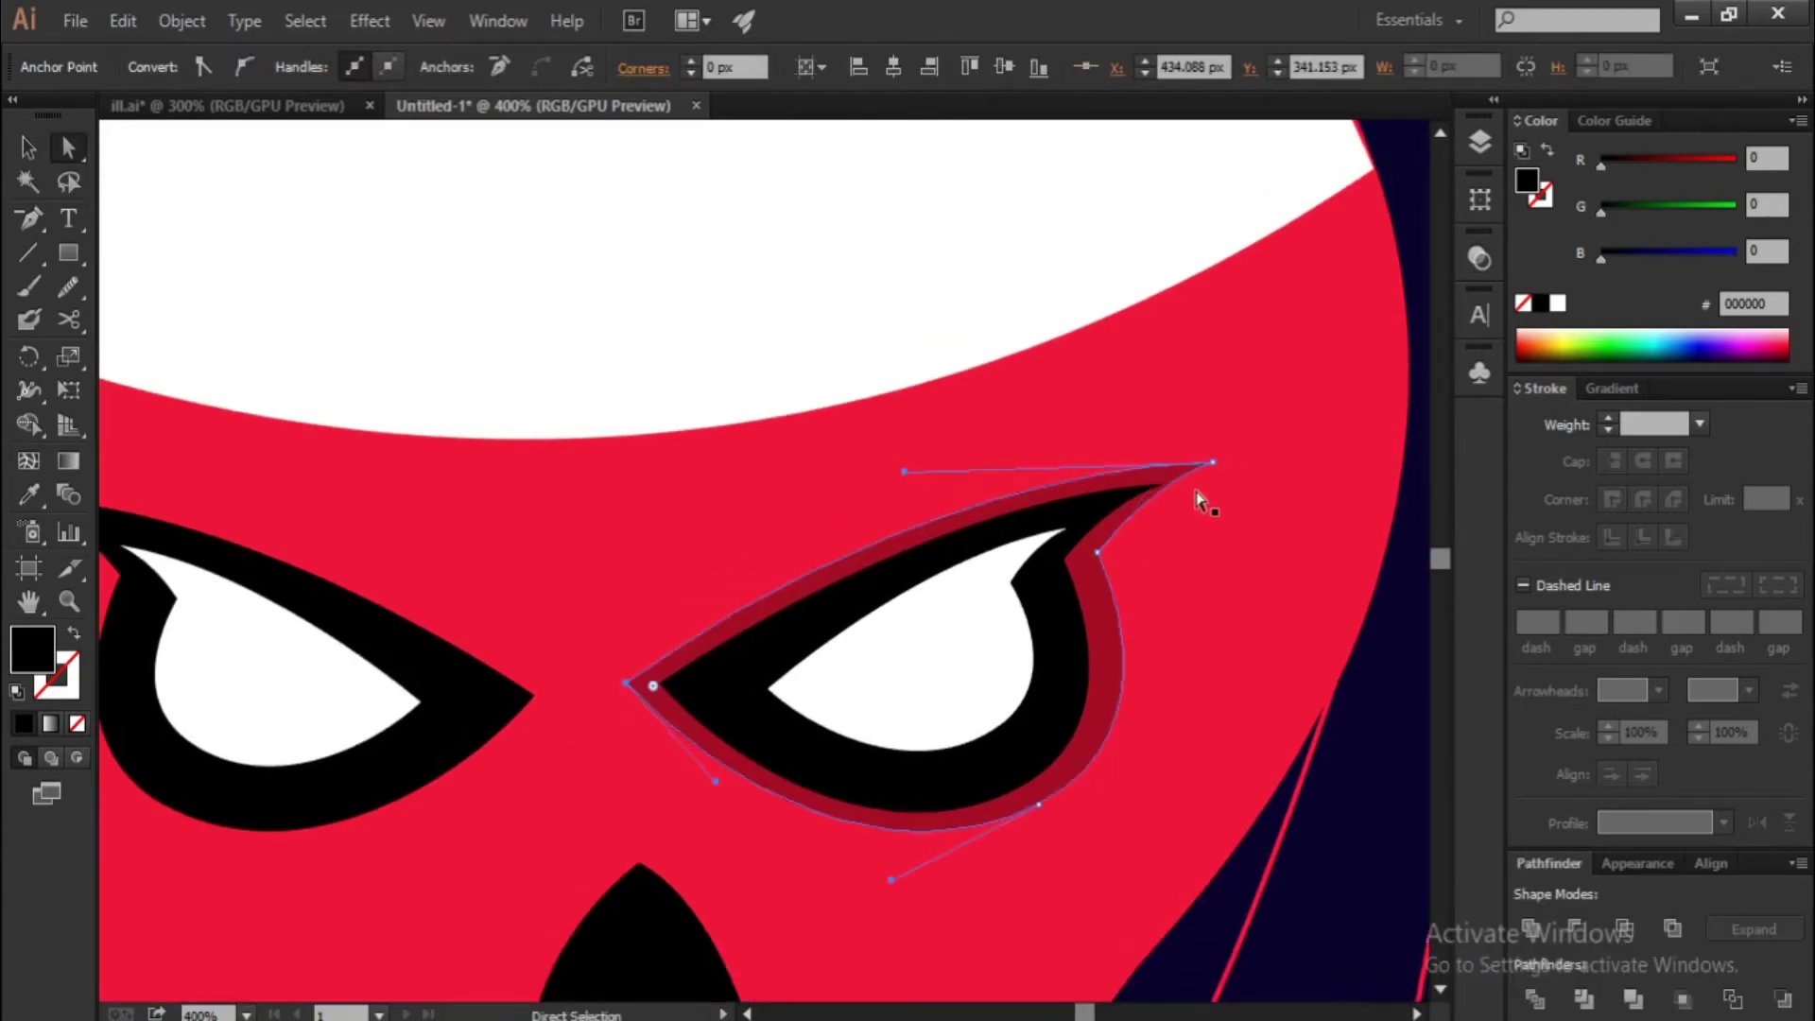
pyautogui.keyDown('alt'); pyautogui.scroll(1, 1204, 494); pyautogui.keyUp('alt')
pyautogui.moveTo(1220, 438); pyautogui.dragTo(1231, 450)
pyautogui.scroll(-1, 1019, 601)
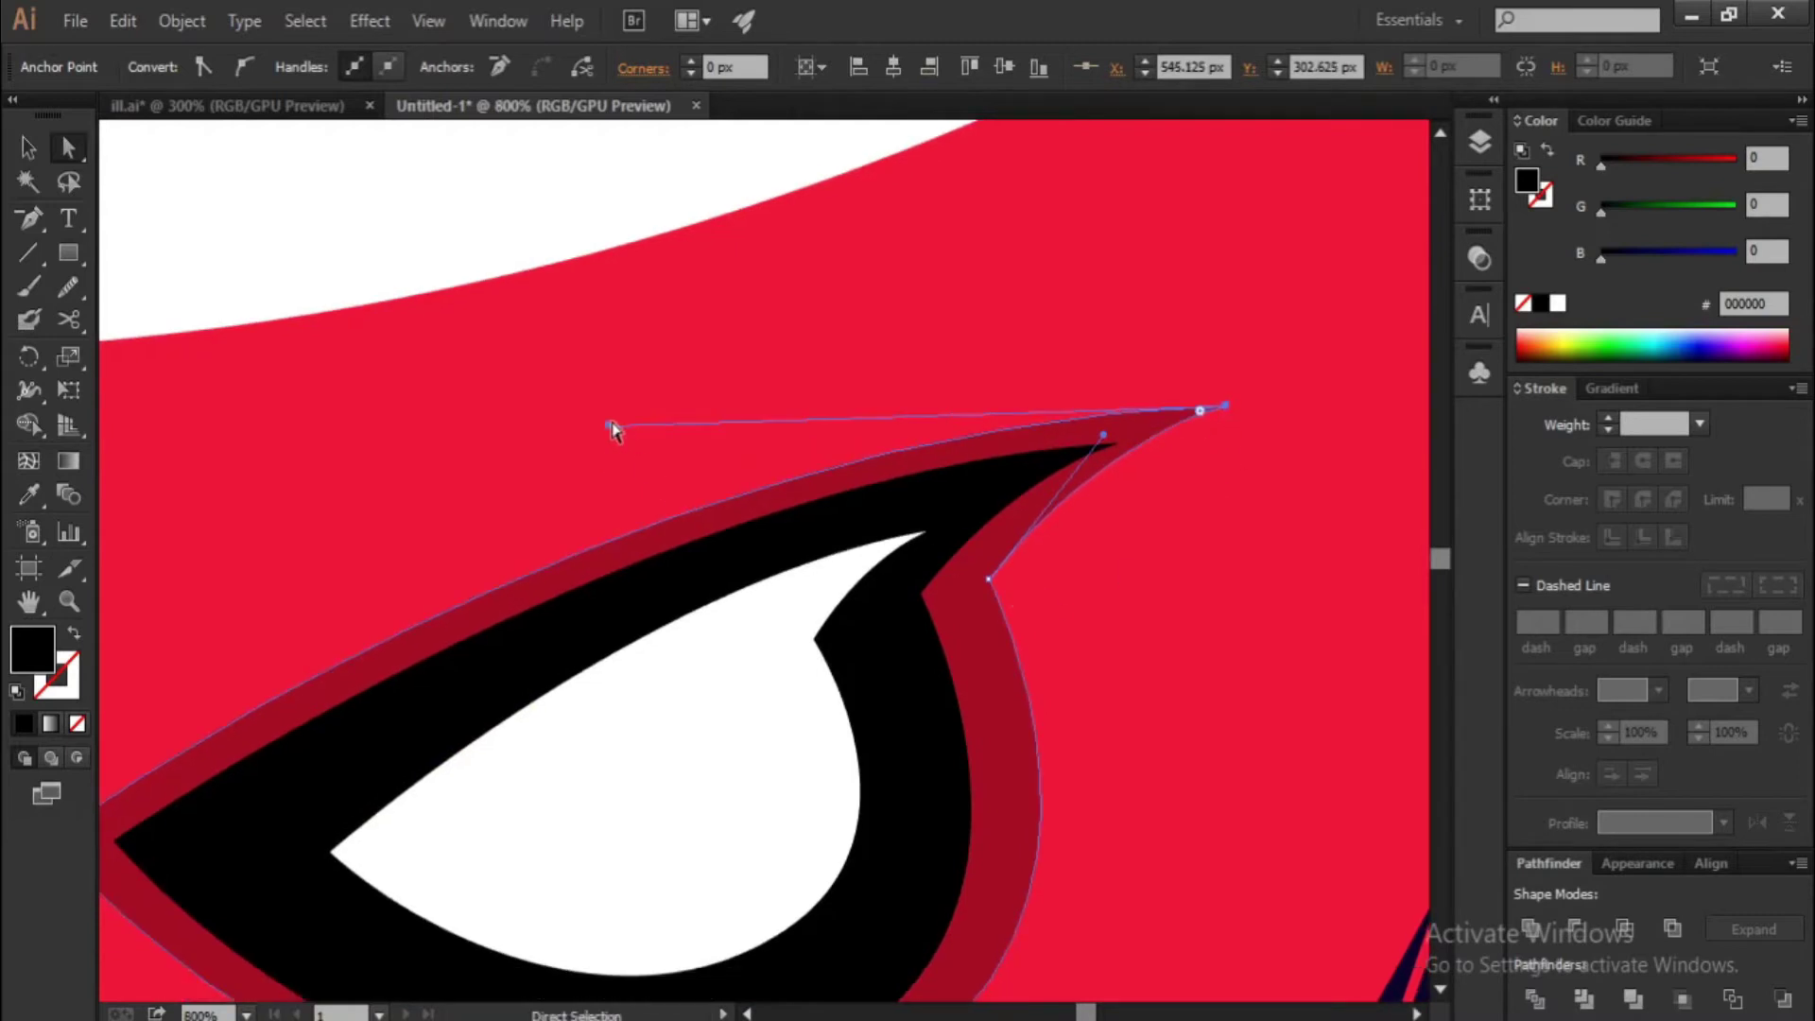
pyautogui.keyDown('alt'); pyautogui.scroll(-3, 662, 444); pyautogui.keyUp('alt')
pyautogui.keyDown('alt'); pyautogui.scroll(-2, 742, 507); pyautogui.keyUp('alt')
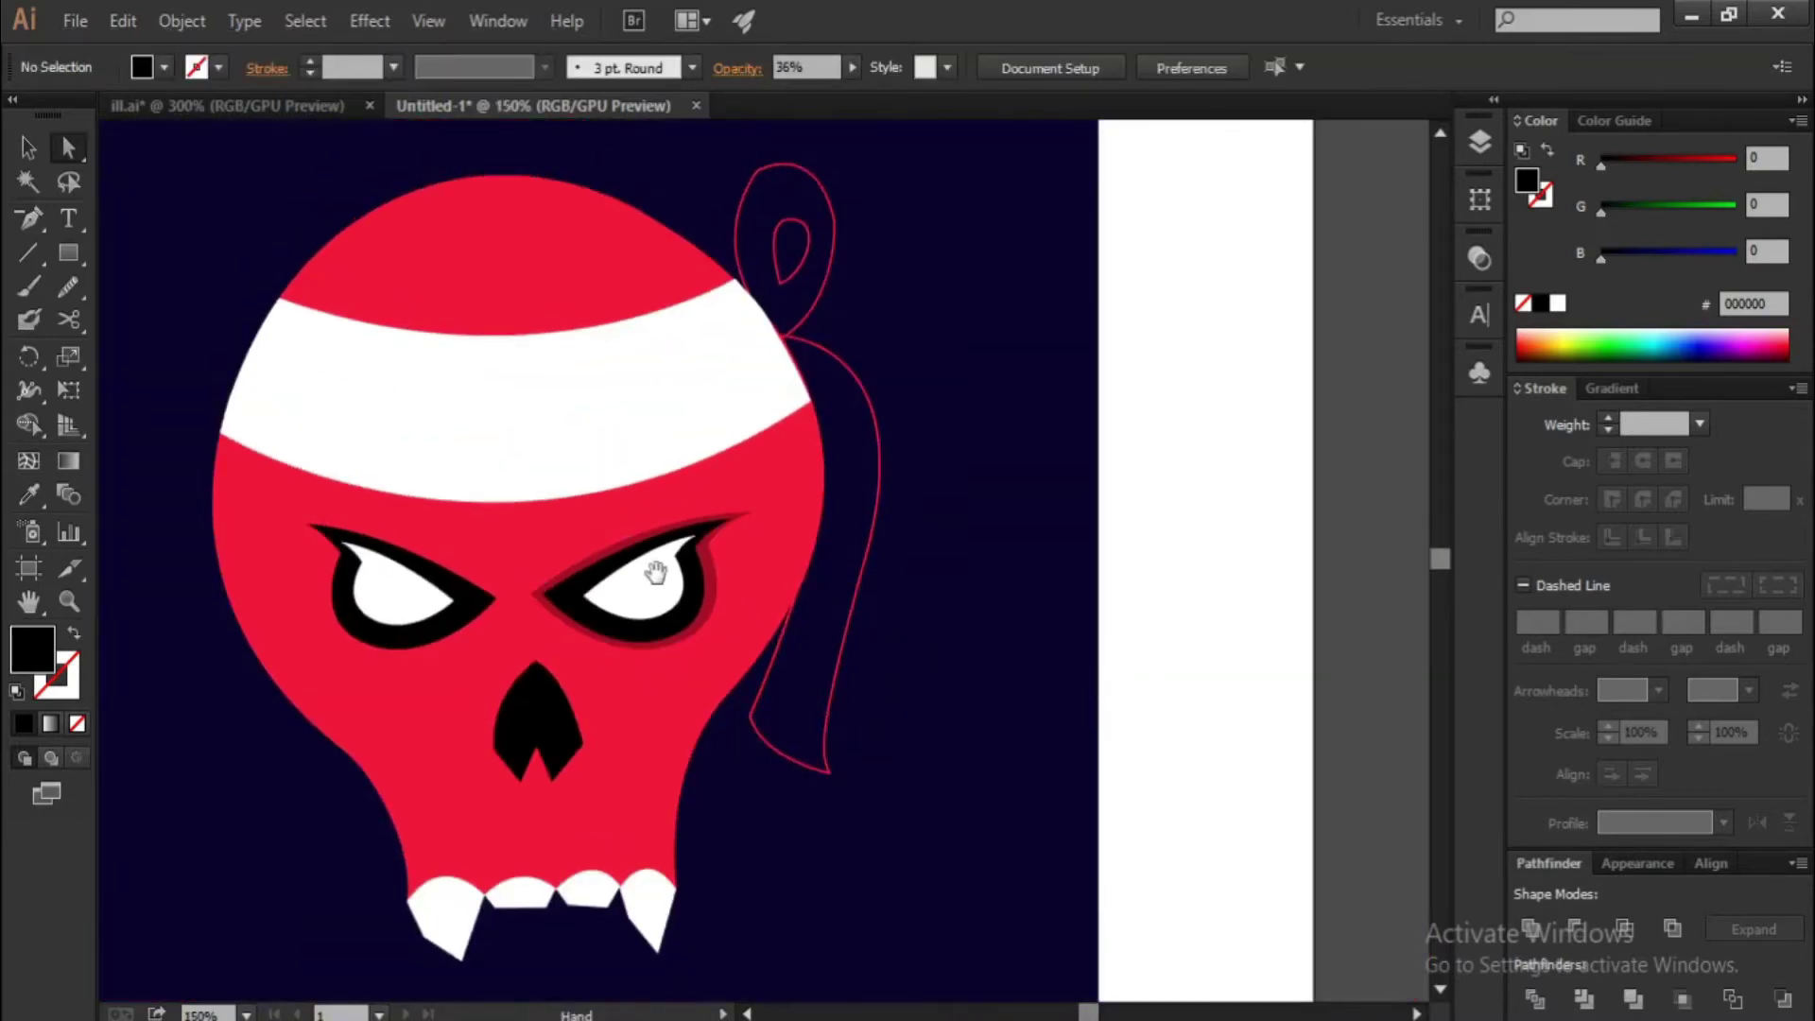
pyautogui.keyDown('alt'); pyautogui.scroll(1, 718, 578); pyautogui.keyUp('alt')
pyautogui.keyDown('alt'); pyautogui.scroll(1, 677, 660); pyautogui.keyUp('alt')
pyautogui.click(650, 642)
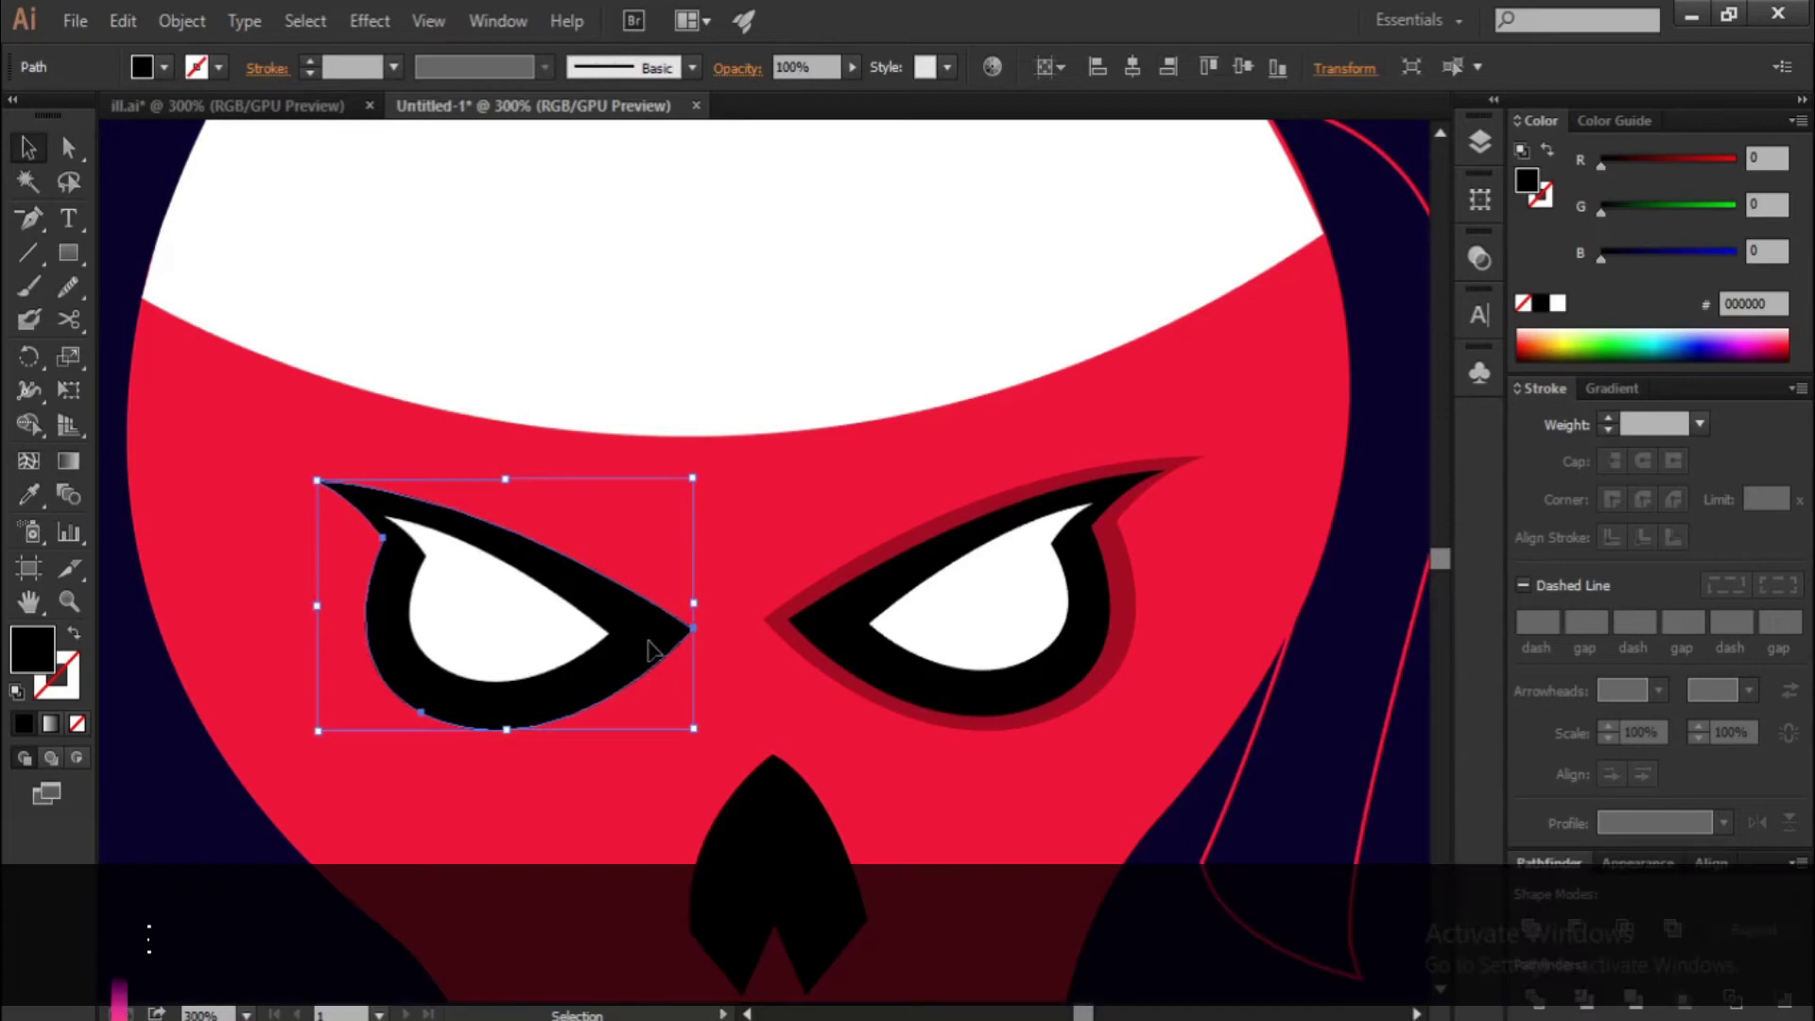
# Paste a copy behind the left eye, enlarge it, and reshape its top-left curve
pyautogui.press('a')
pyautogui.press('v')
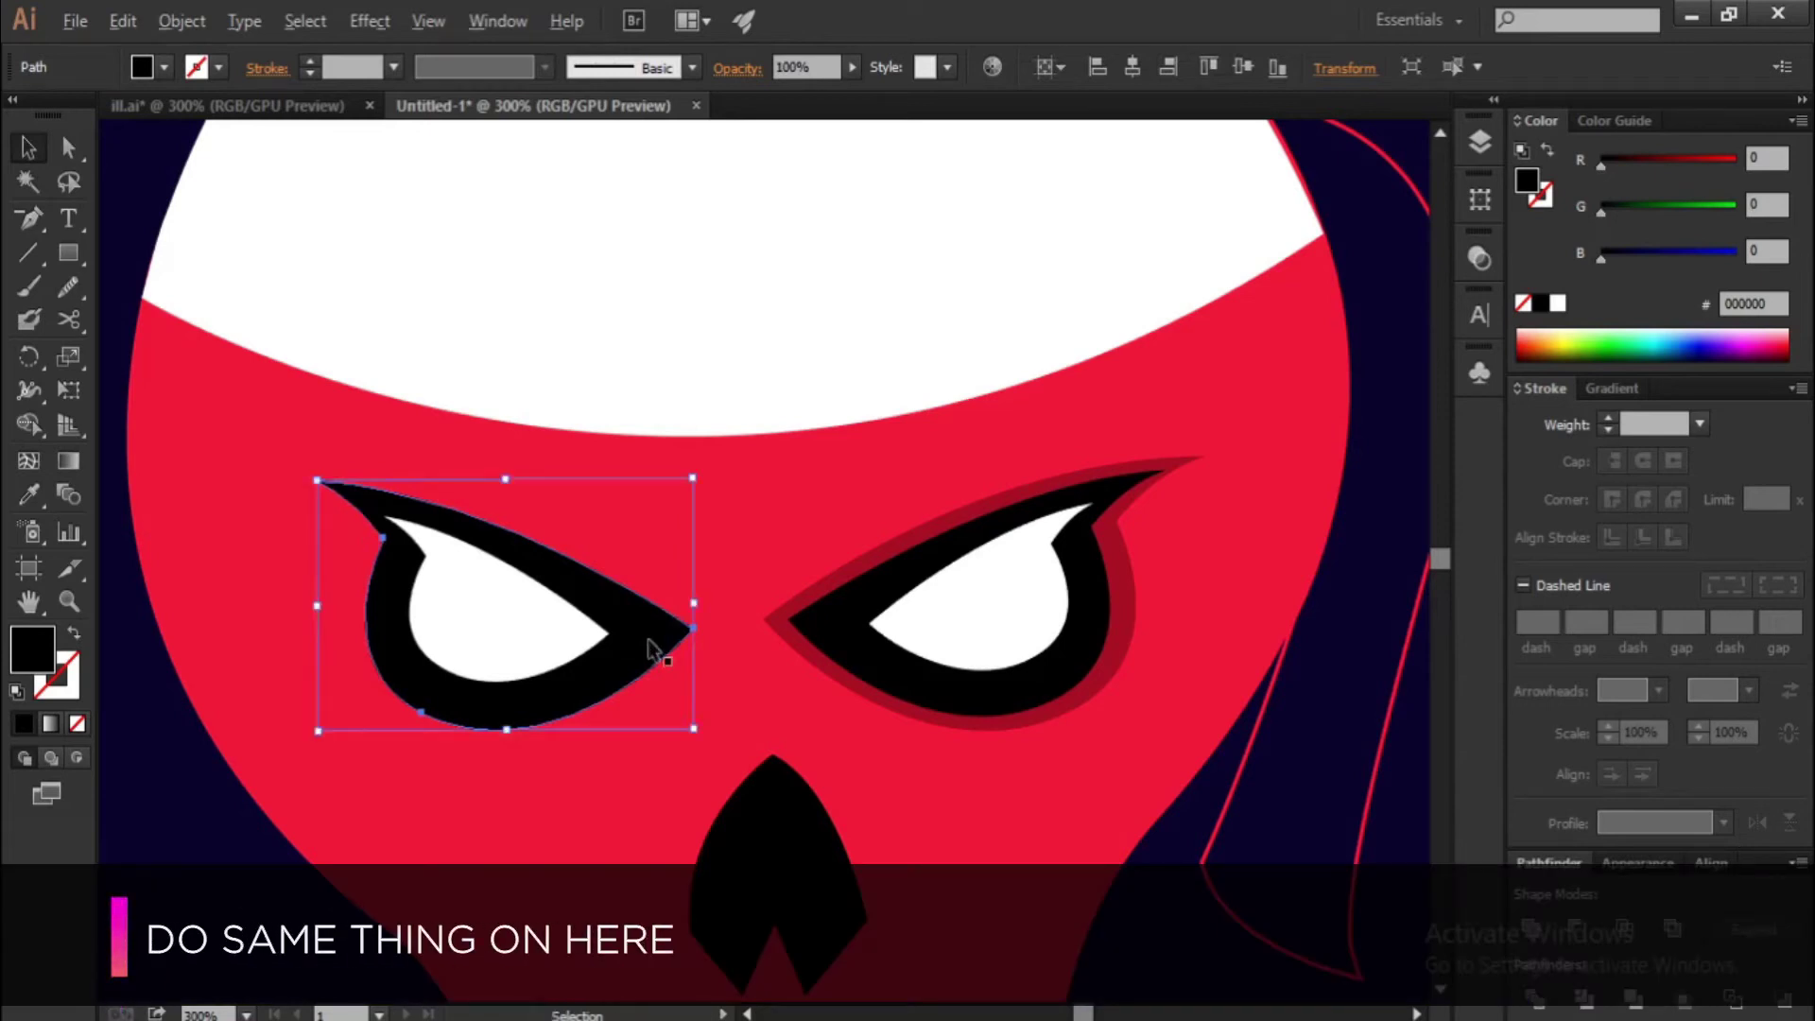
pyautogui.moveTo(695, 731); pyautogui.dragTo(716, 742)
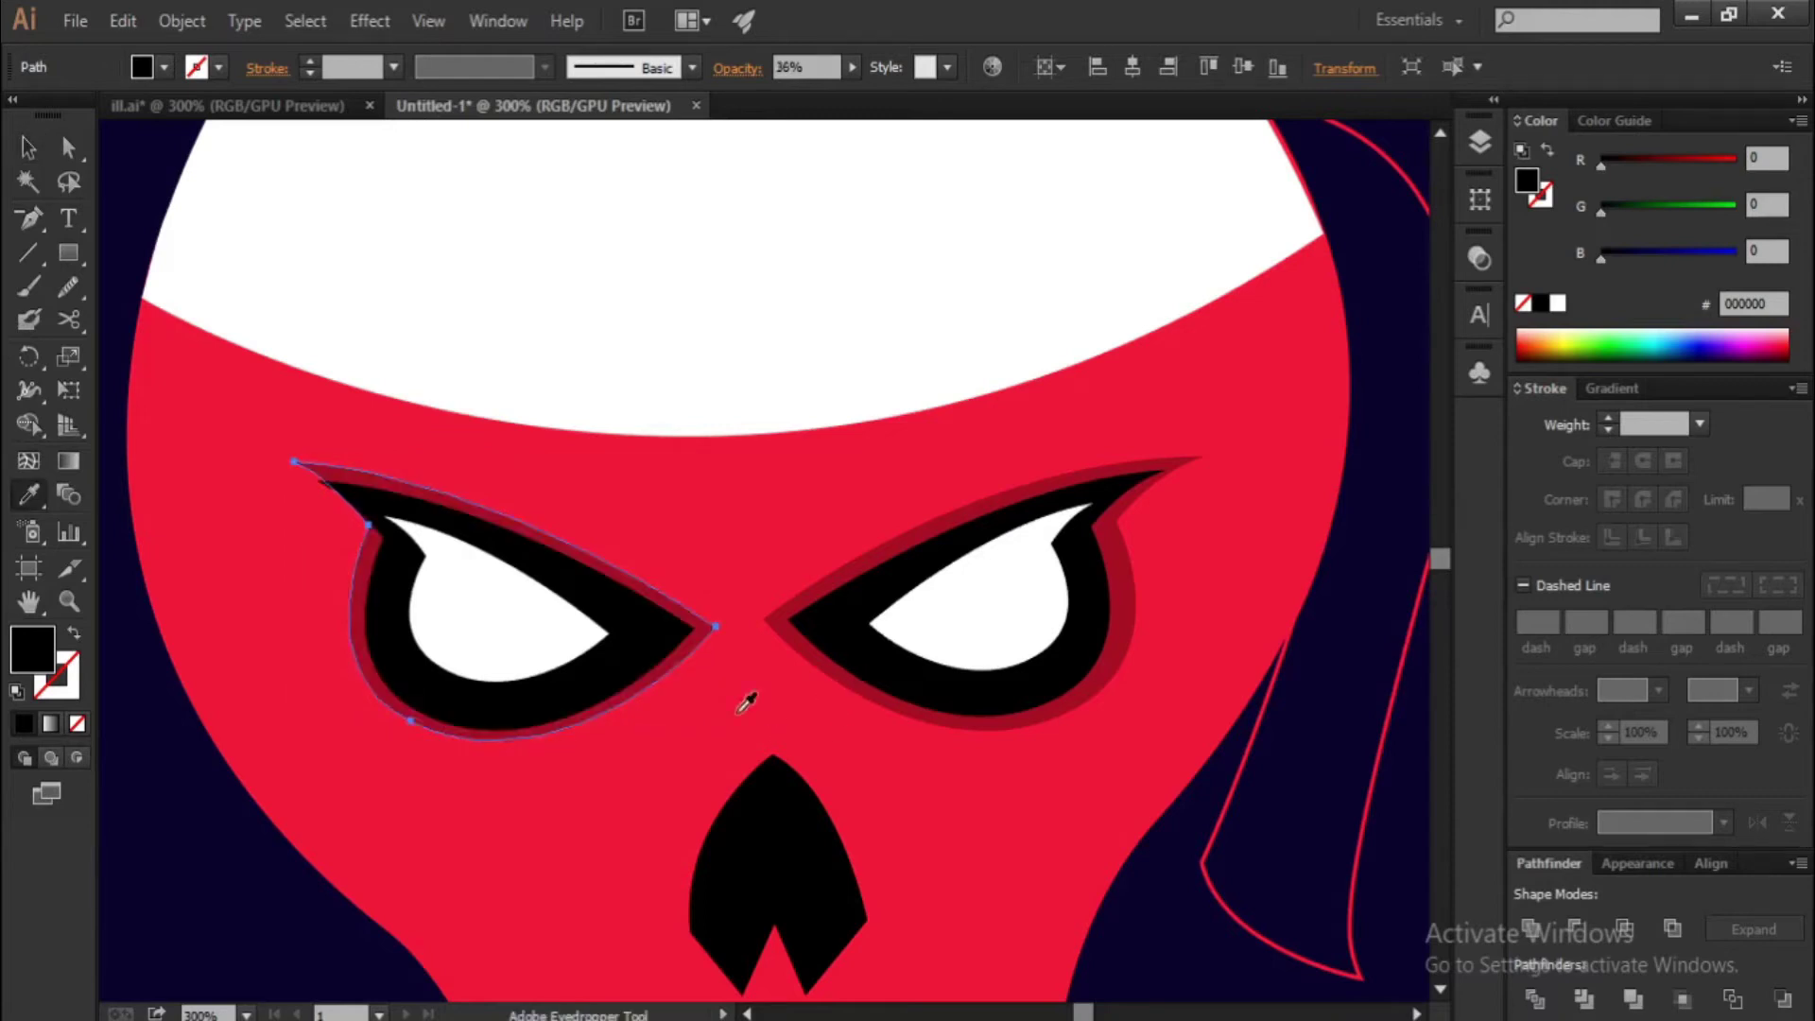
pyautogui.press('a')
pyautogui.scroll(2, 299, 470)
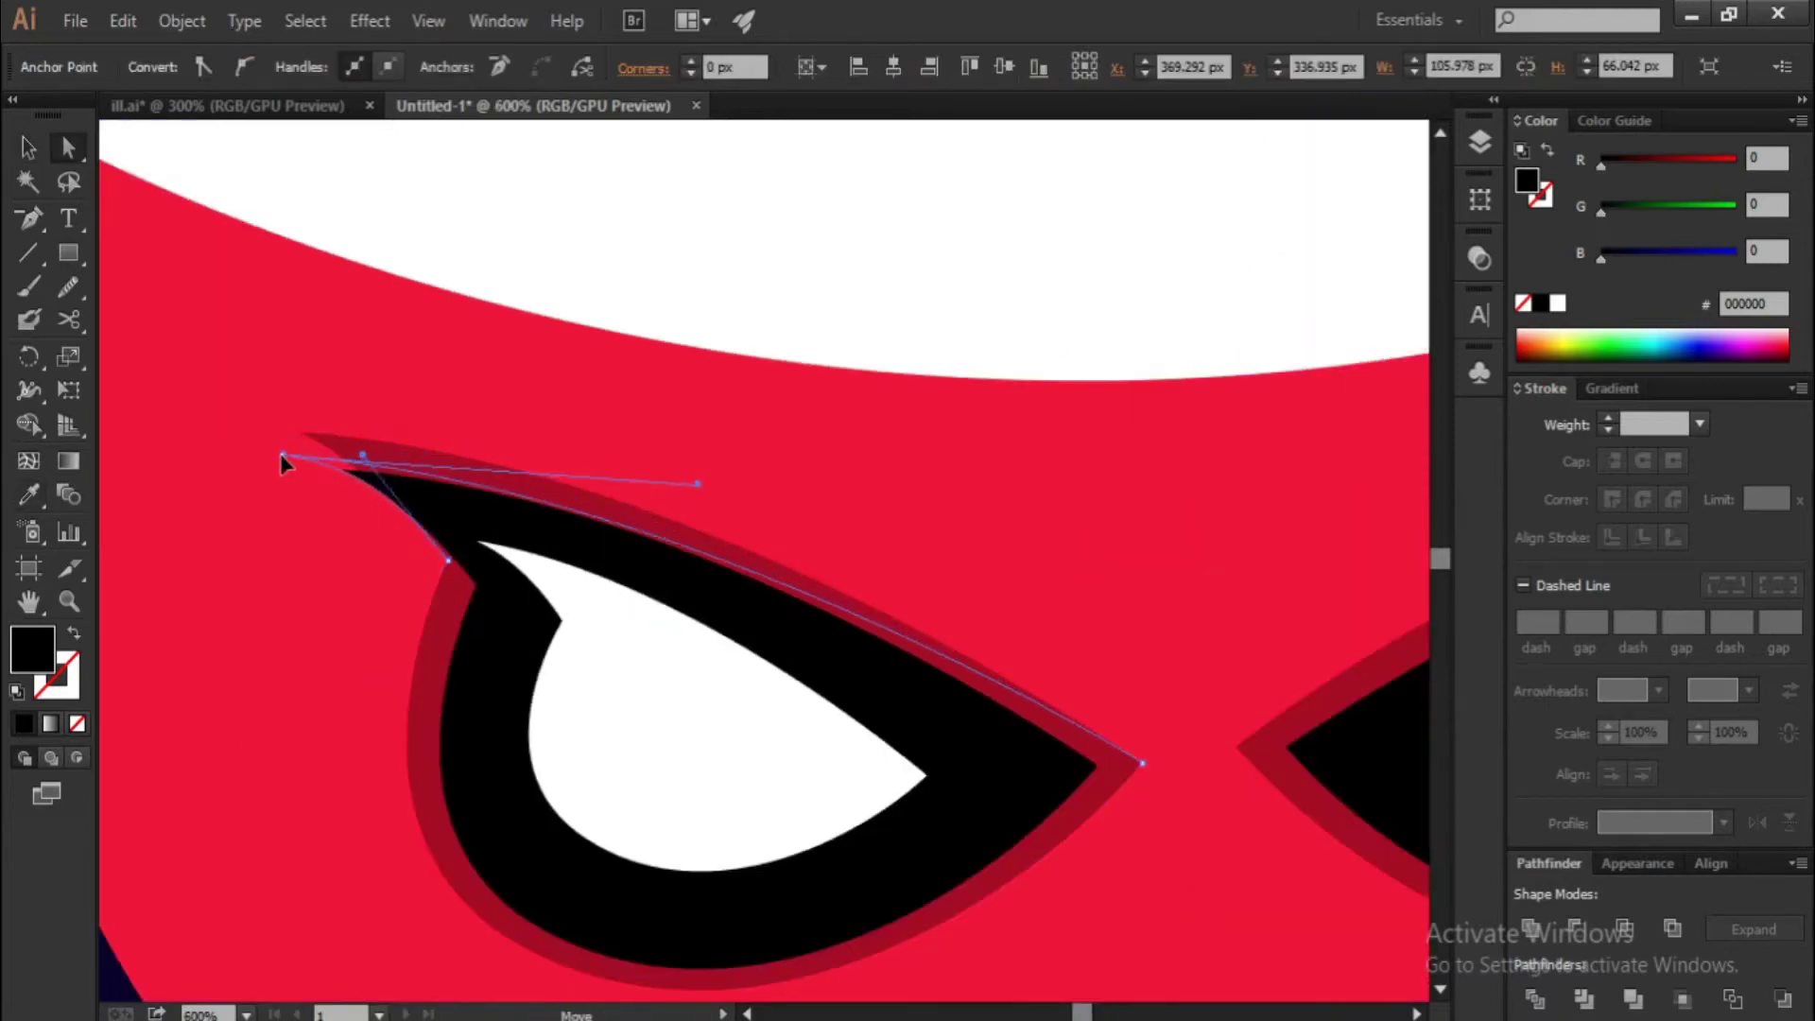
pyautogui.scroll(-1, 450, 534)
pyautogui.moveTo(296, 433)
pyautogui.mouseDown()
pyautogui.moveTo(363, 453)
pyautogui.moveTo(770, 409)
pyautogui.mouseUp()
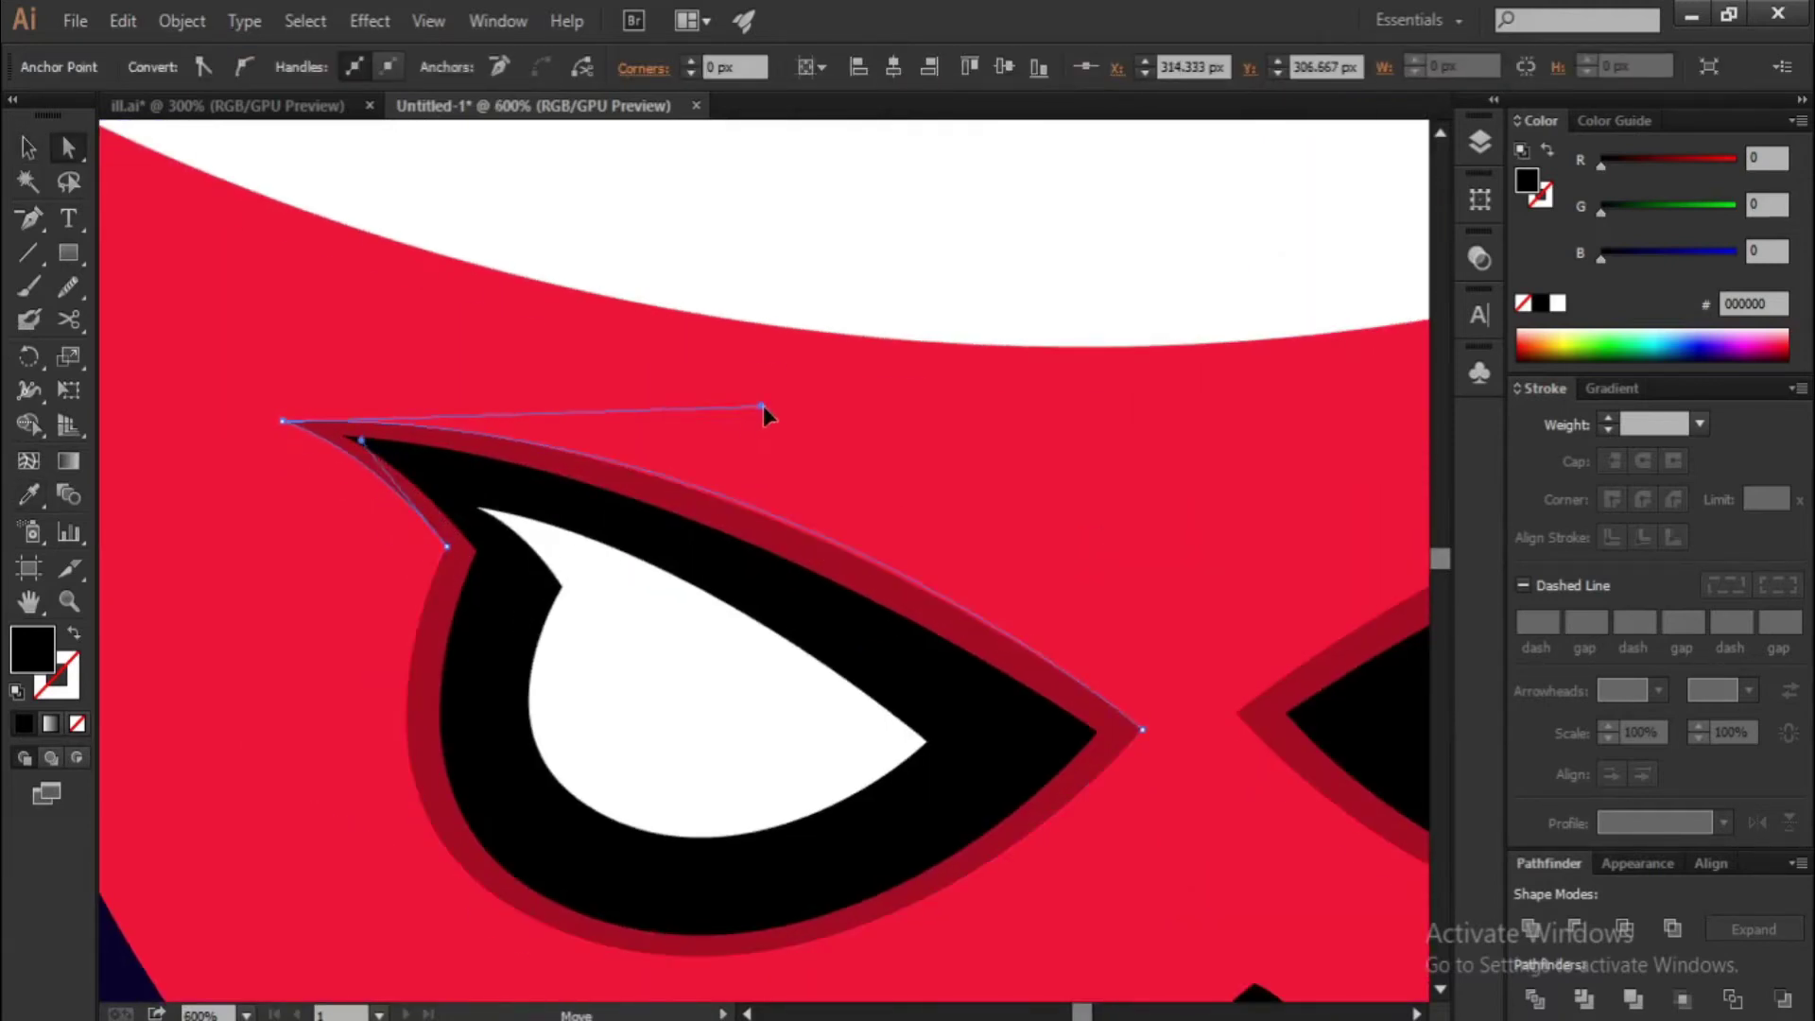
pyautogui.hotkey('ctrl', '-')
pyautogui.hotkey('ctrl', '-')
pyautogui.hotkey('ctrl', '-')
# Paste a copy behind the nose, offset it downward, and eyedropper the 36% dark-red shadow style
pyautogui.press('v')
pyautogui.click(879, 728)
pyautogui.moveTo(892, 746); pyautogui.dragTo(933, 772)
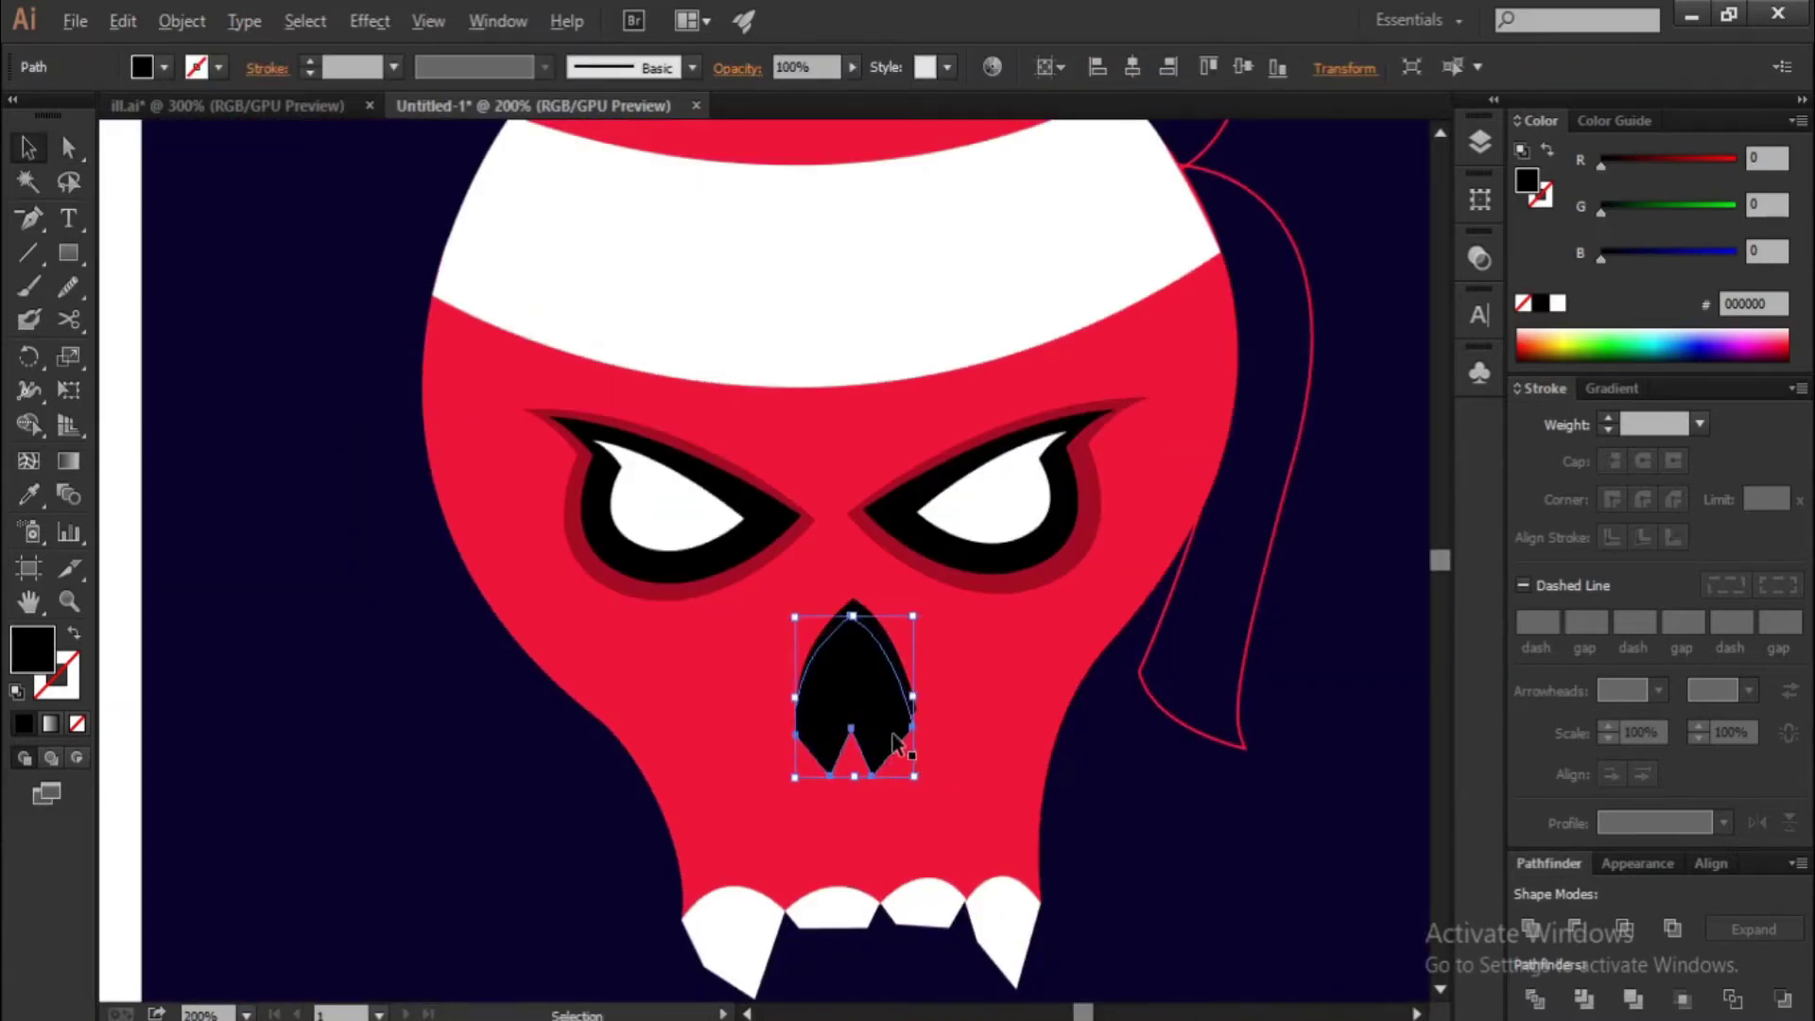
pyautogui.hotkey('ctrl', '+')
pyautogui.press('i')
pyautogui.keyDown('alt'); pyautogui.scroll(-1, 1047, 531); pyautogui.keyUp('alt')
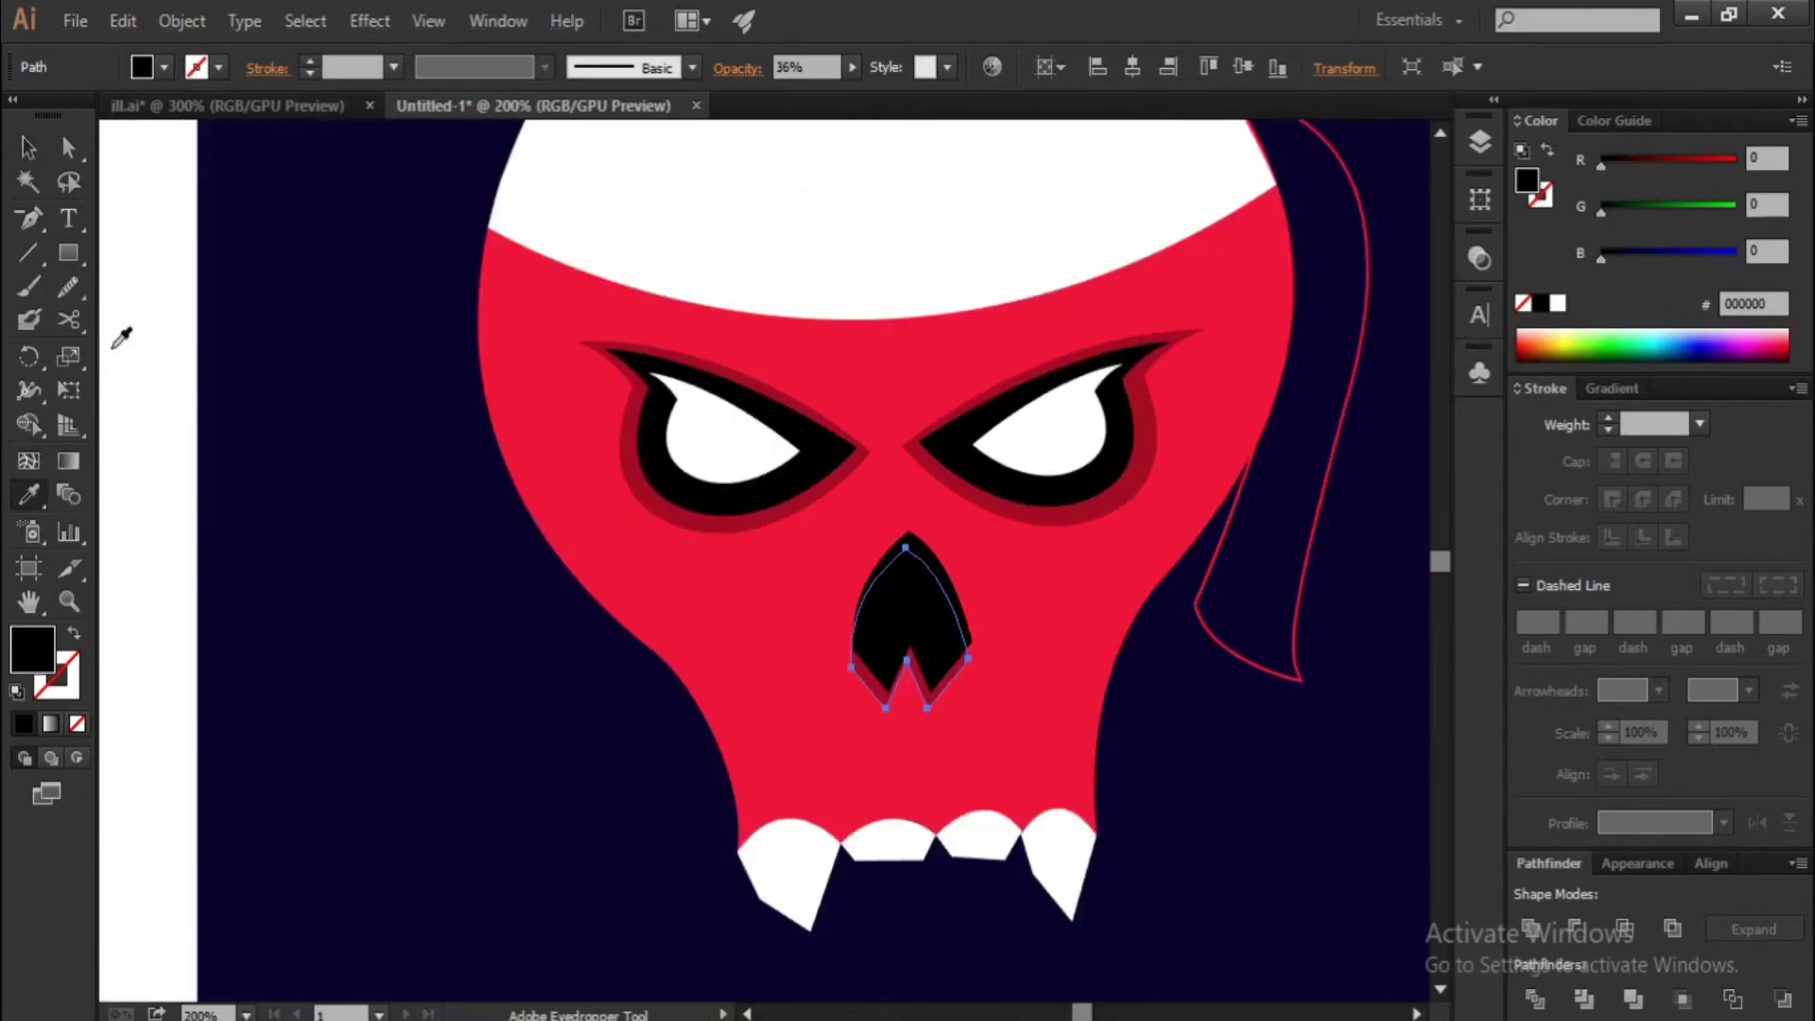
pyautogui.click(343, 382)
pyautogui.keyDown('alt'); pyautogui.scroll(-2, 701, 741); pyautogui.keyUp('alt')
pyautogui.keyDown('alt'); pyautogui.scroll(2, 736, 824); pyautogui.keyUp('alt')
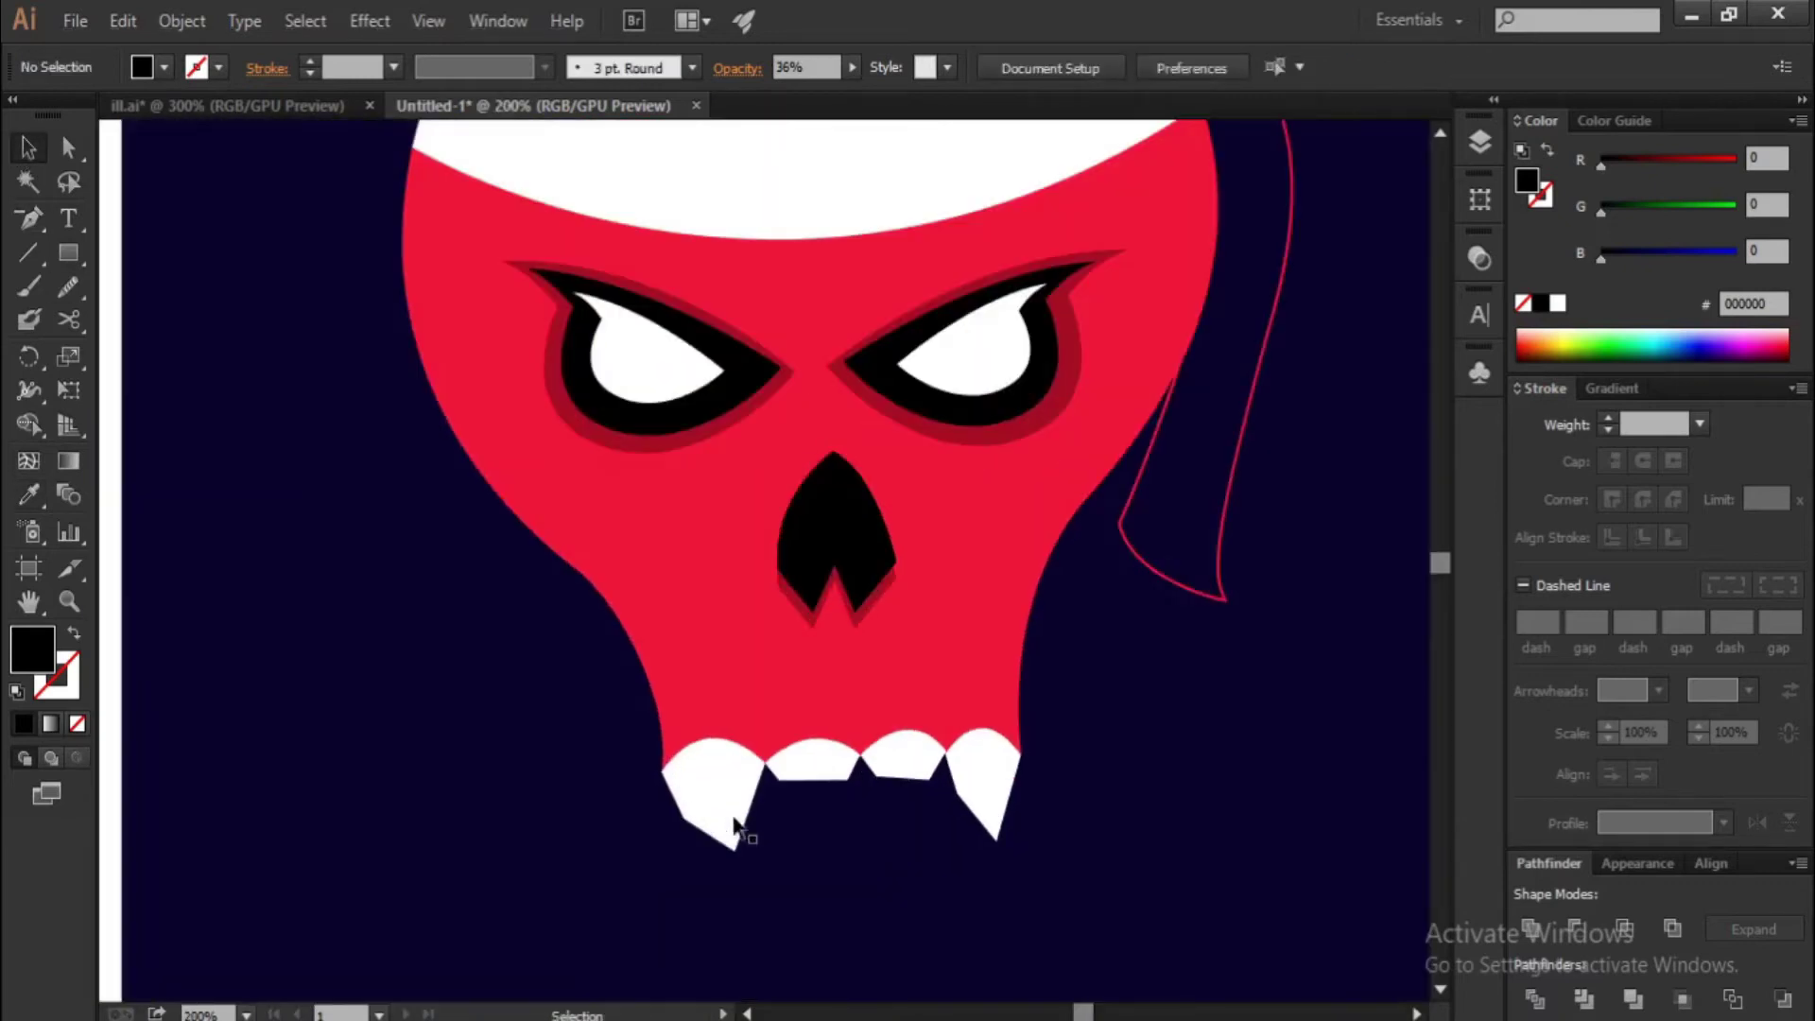
pyautogui.keyDown('alt'); pyautogui.scroll(1, 695, 815); pyautogui.keyUp('alt')
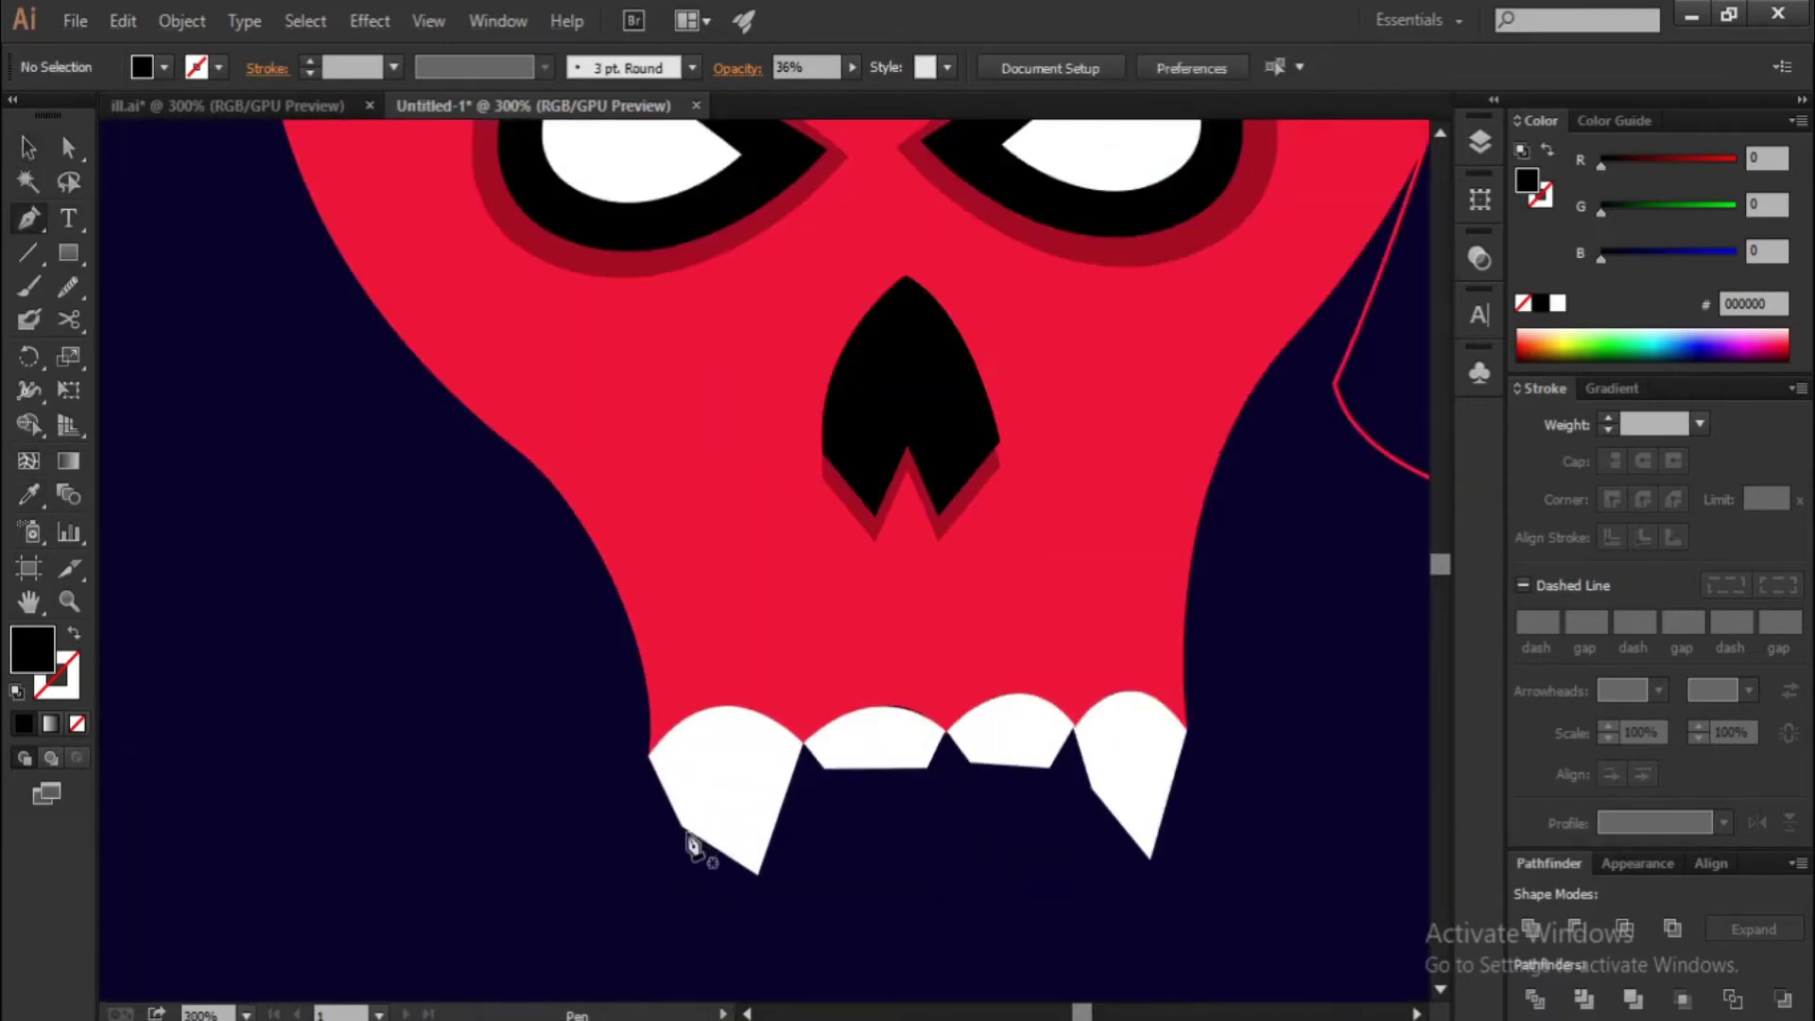
# Pen-draw black shading arcs along the tops of the left fang and middle teeth
pyautogui.click(681, 825)
pyautogui.click(801, 744)
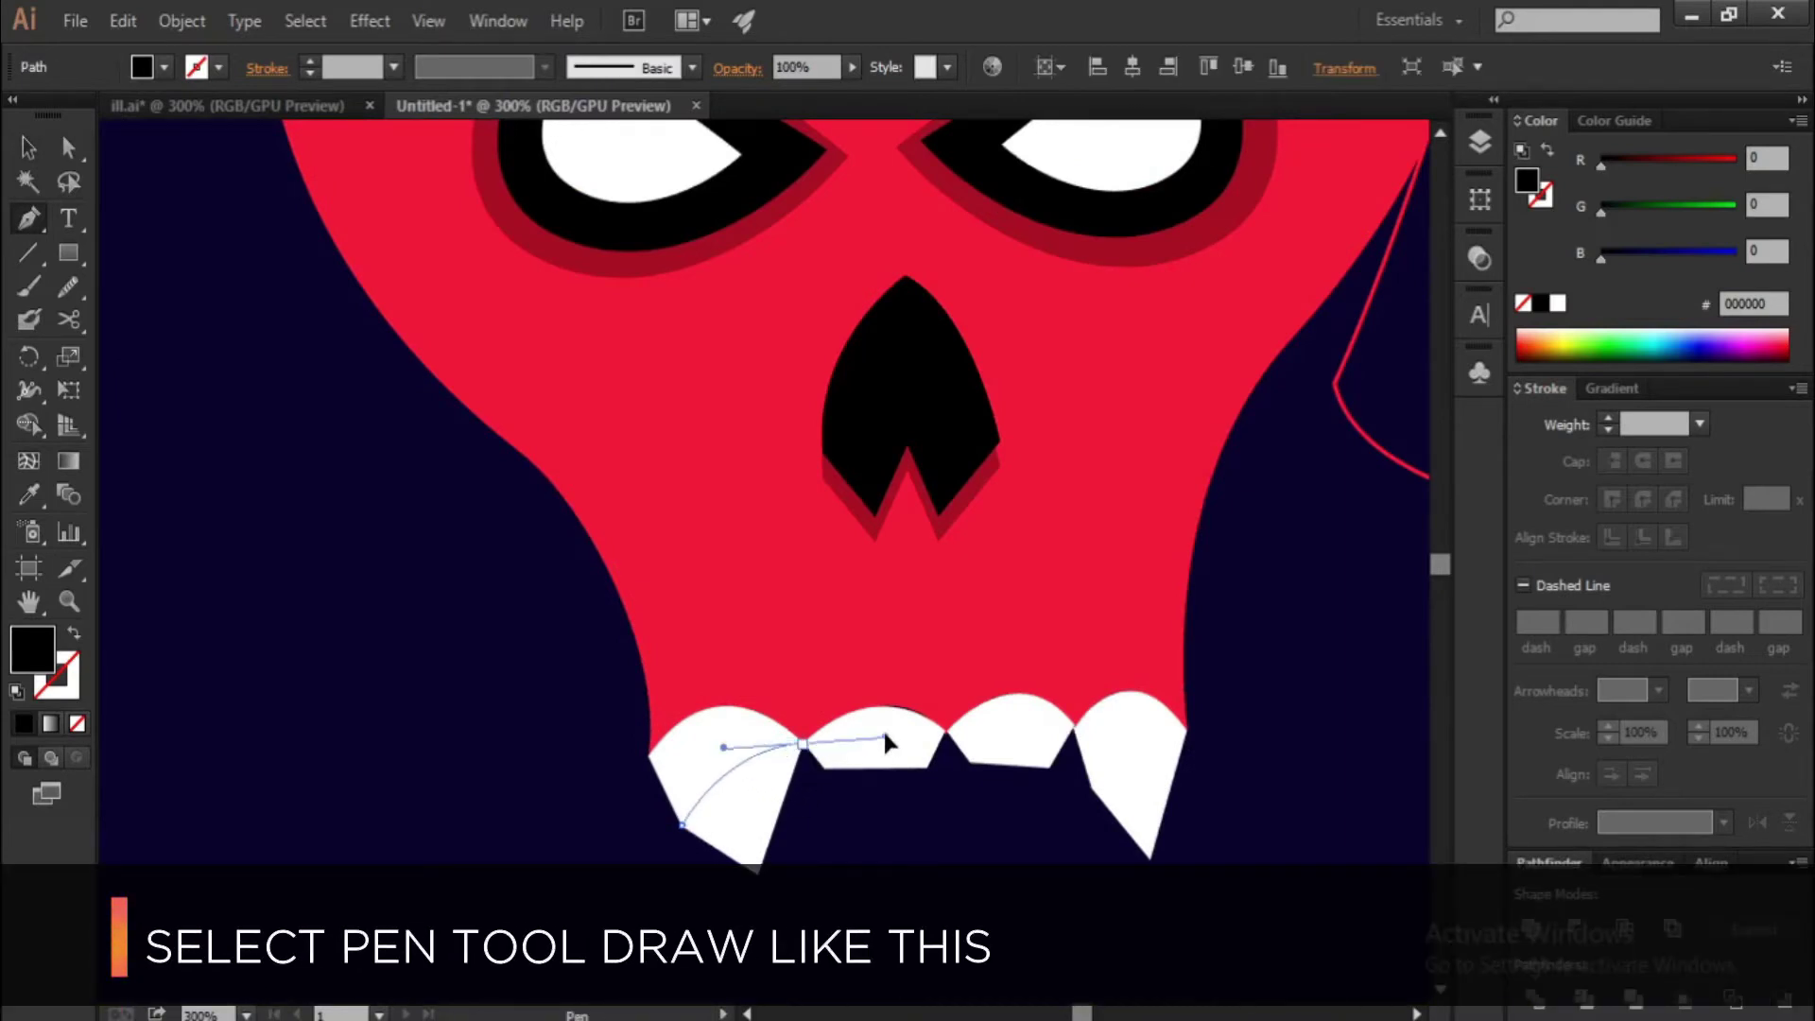
pyautogui.keyDown('alt'); pyautogui.scroll(2, 794, 747); pyautogui.keyUp('alt')
pyautogui.click(823, 742)
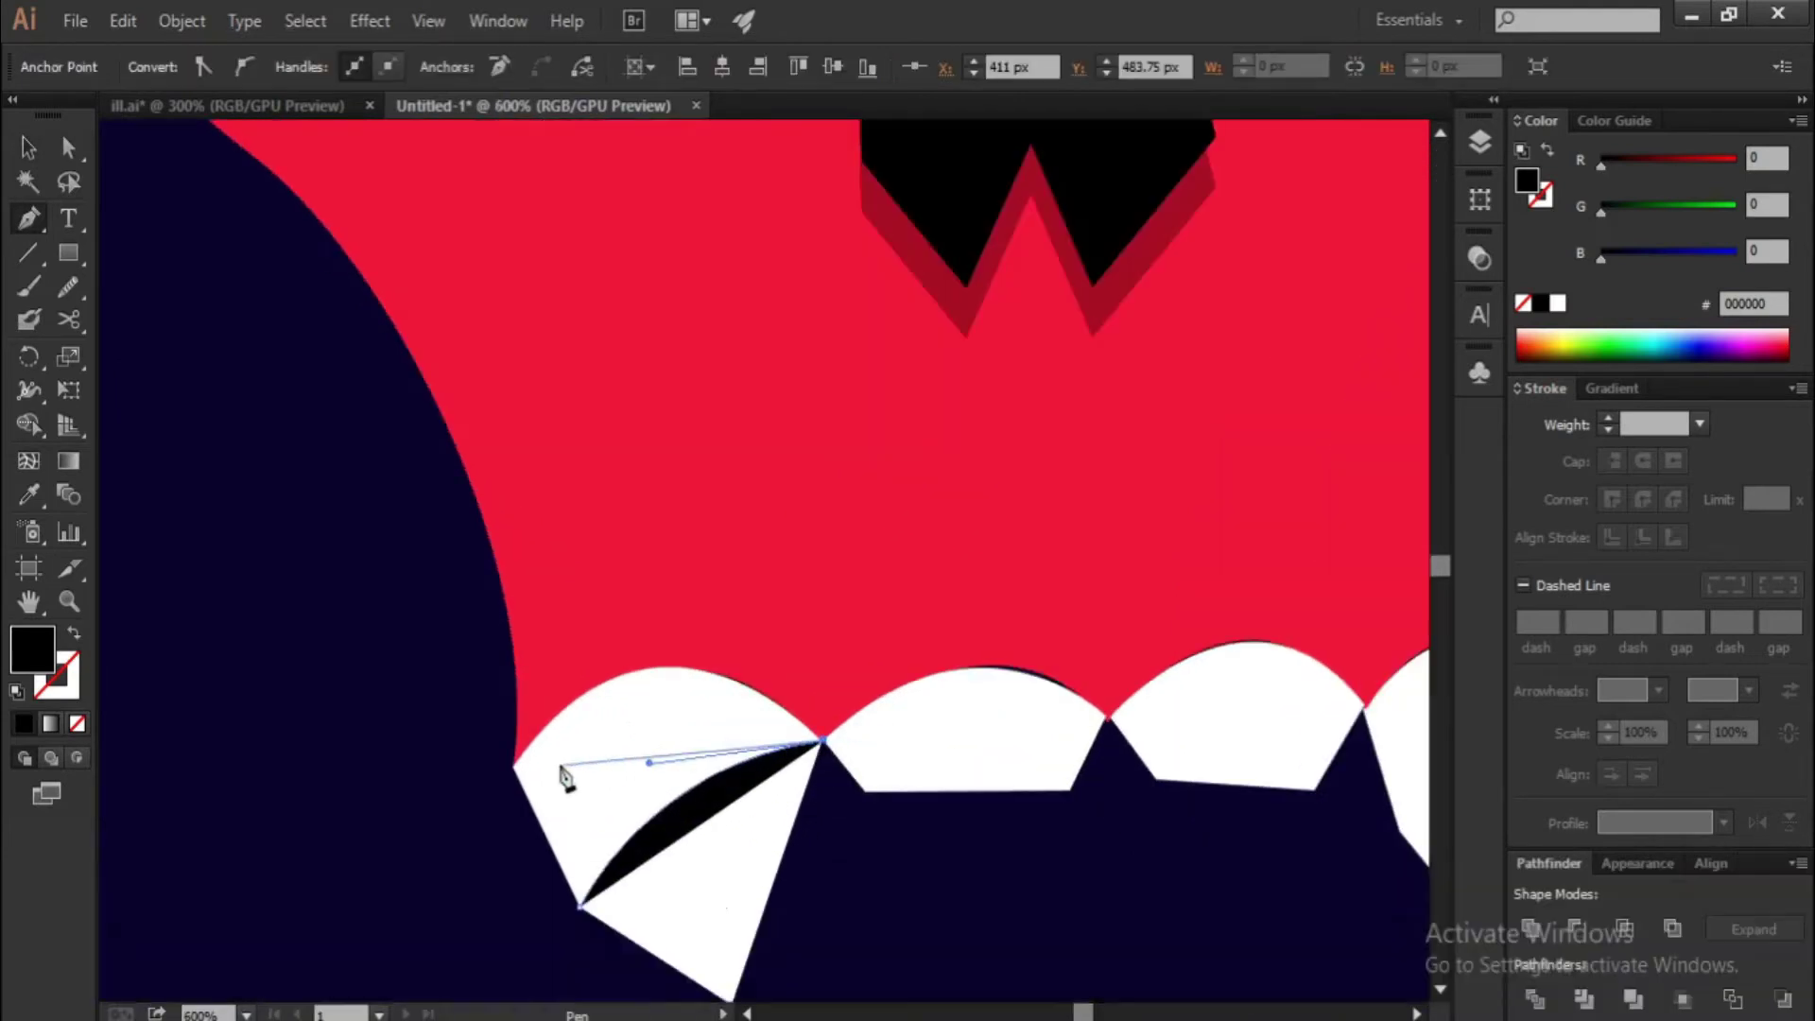
pyautogui.moveTo(466, 870); pyautogui.dragTo(365, 979)
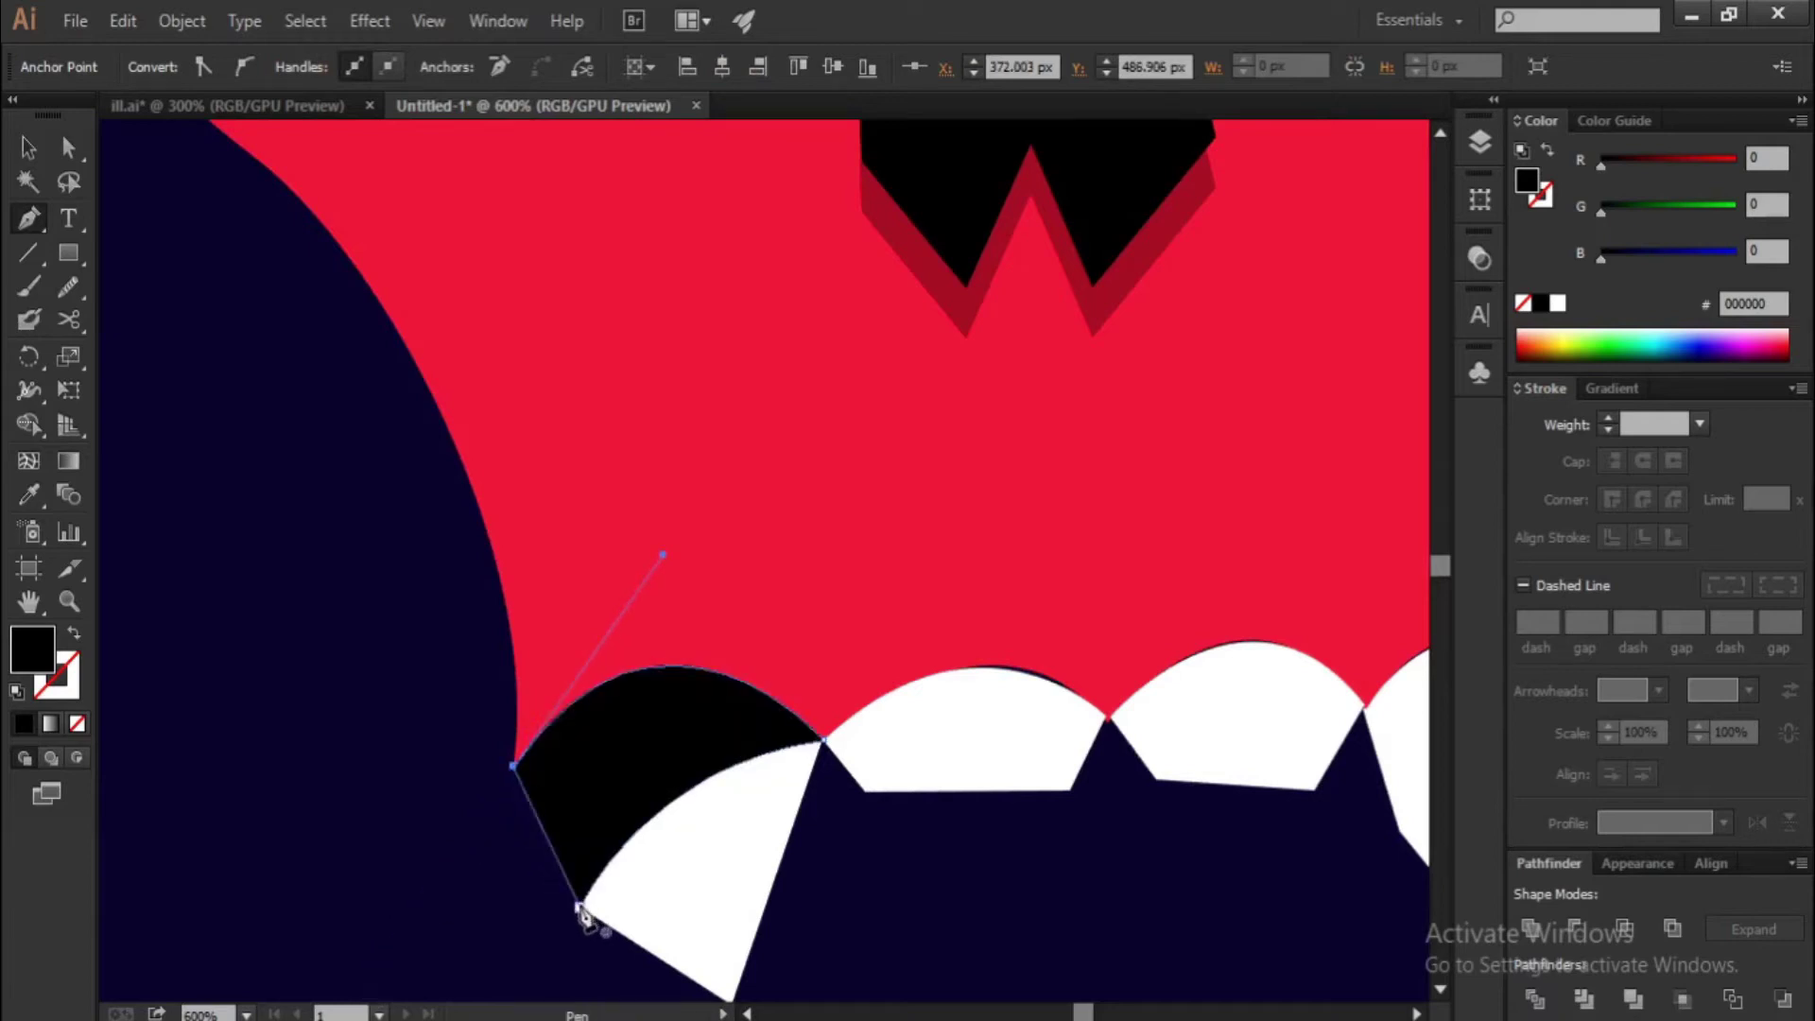
pyautogui.moveTo(980, 766); pyautogui.dragTo(842, 794)
pyautogui.click(968, 744)
pyautogui.moveTo(682, 767); pyautogui.dragTo(587, 903)
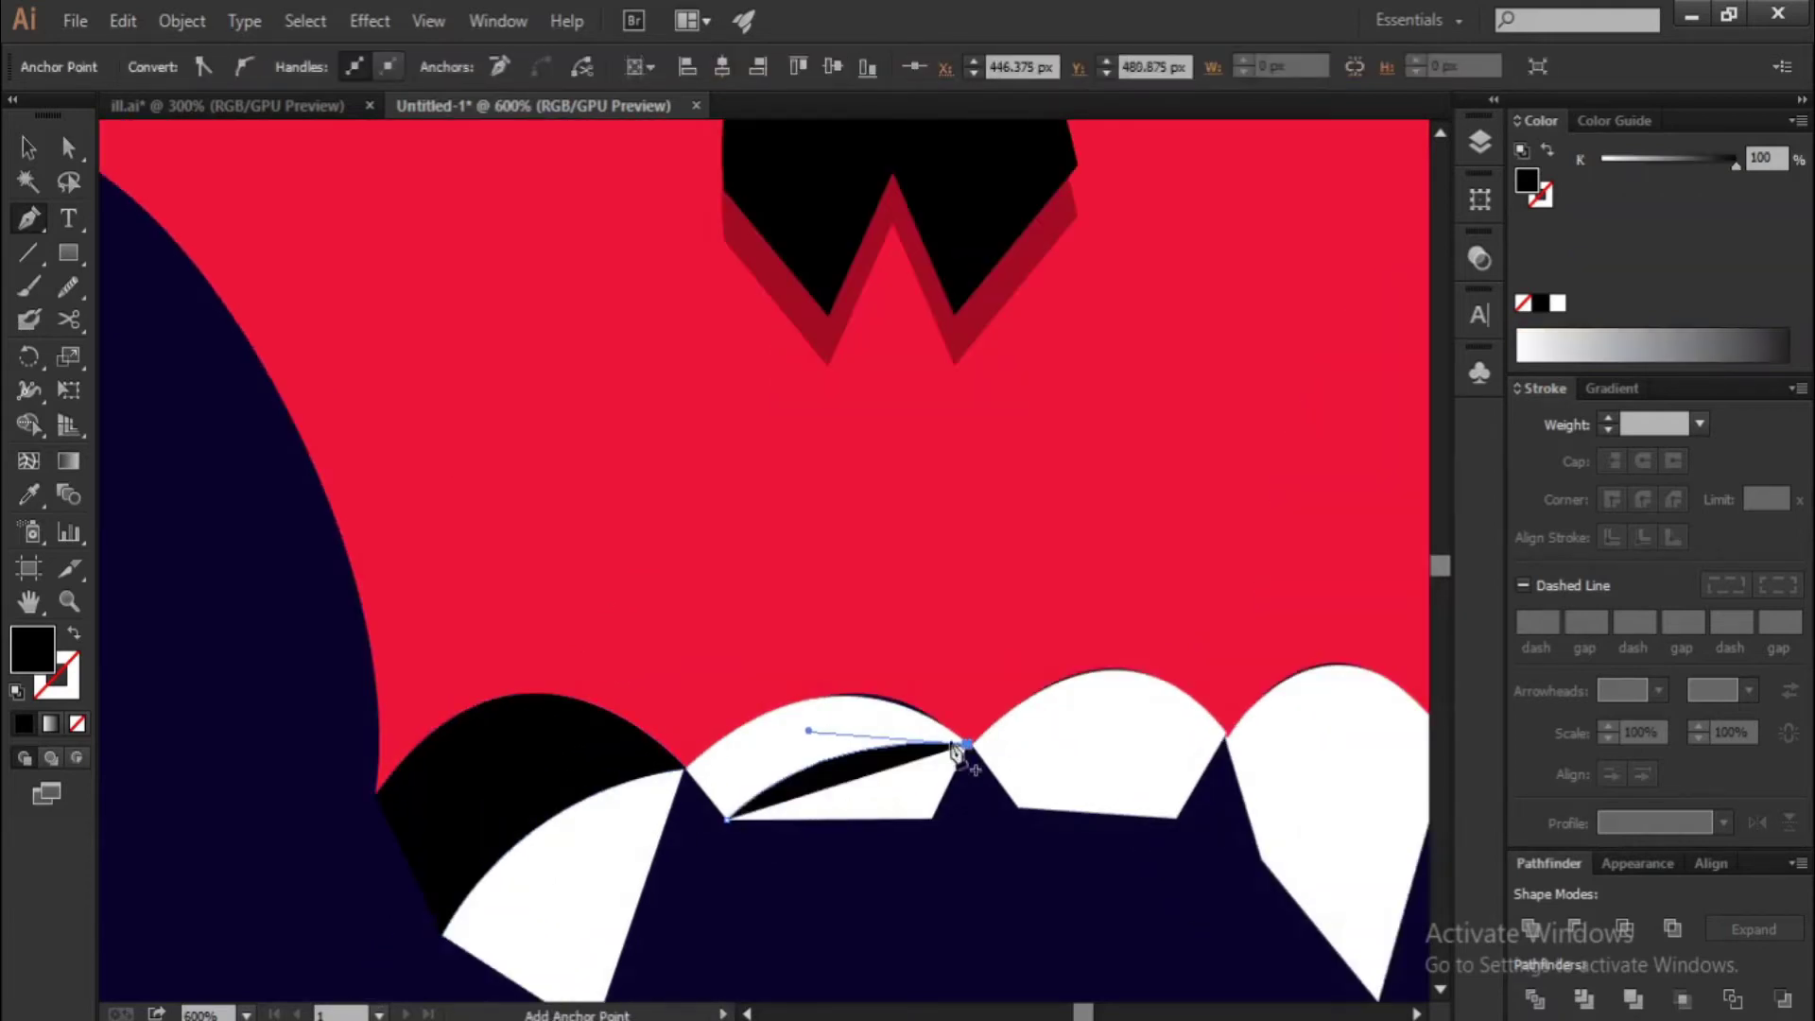
pyautogui.hscroll(3, 1034, 839)
pyautogui.click(1082, 738)
pyautogui.click(826, 744)
pyautogui.moveTo(826, 785); pyautogui.dragTo(666, 927)
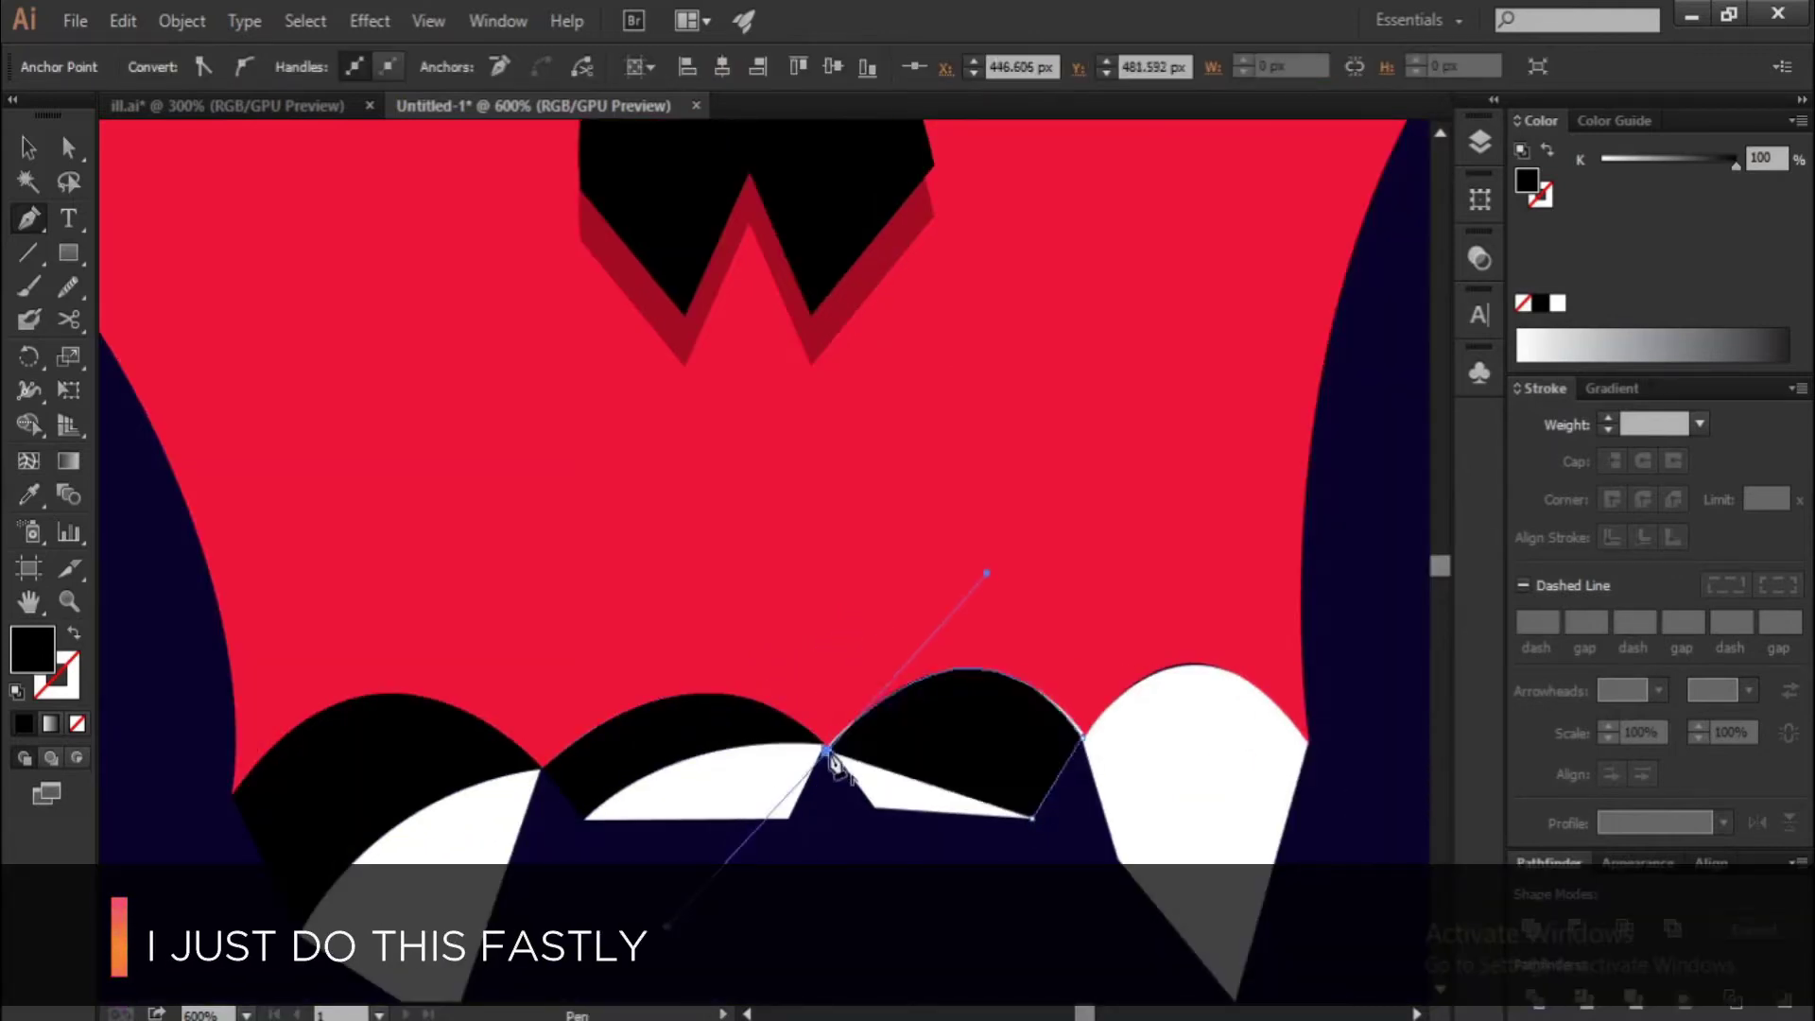
# Add rounded shading over the right fang and close the gap where two arches meet
pyautogui.hotkey('ctrl', '-')
pyautogui.click(955, 835)
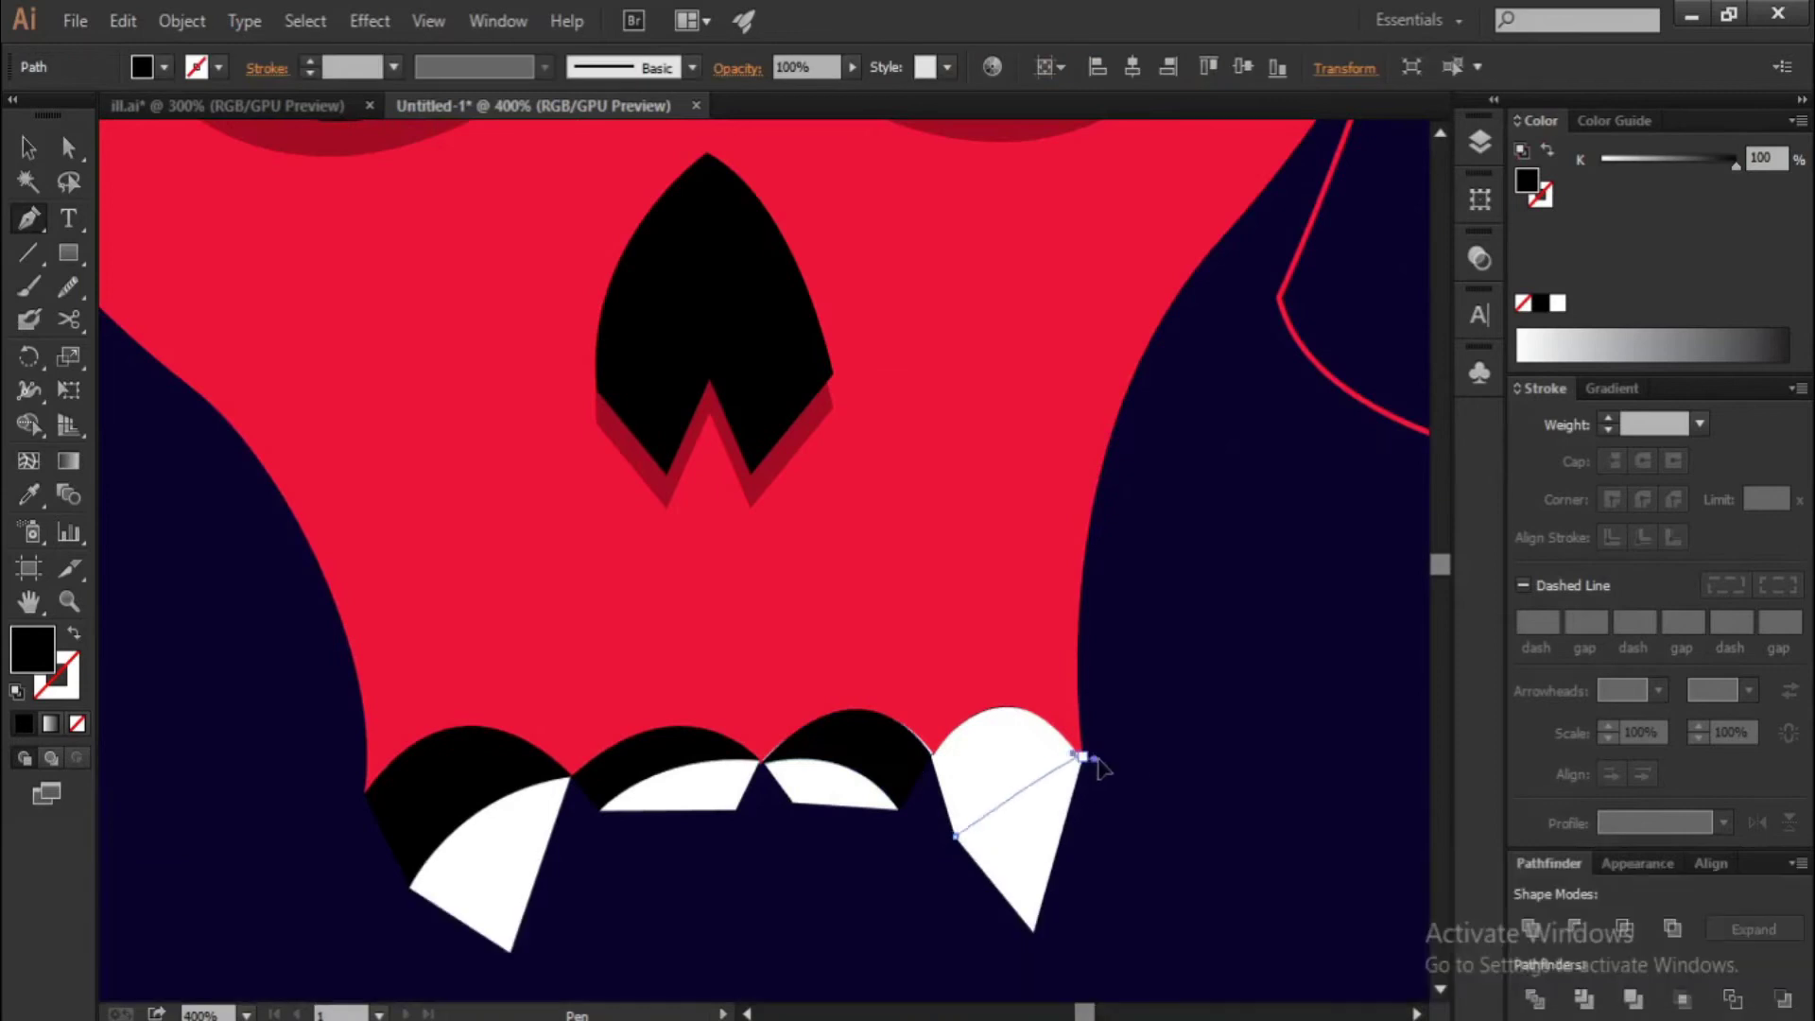
pyautogui.moveTo(1082, 756); pyautogui.dragTo(1198, 750)
pyautogui.moveTo(917, 815); pyautogui.dragTo(855, 863)
pyautogui.hotkey('ctrl', '+')
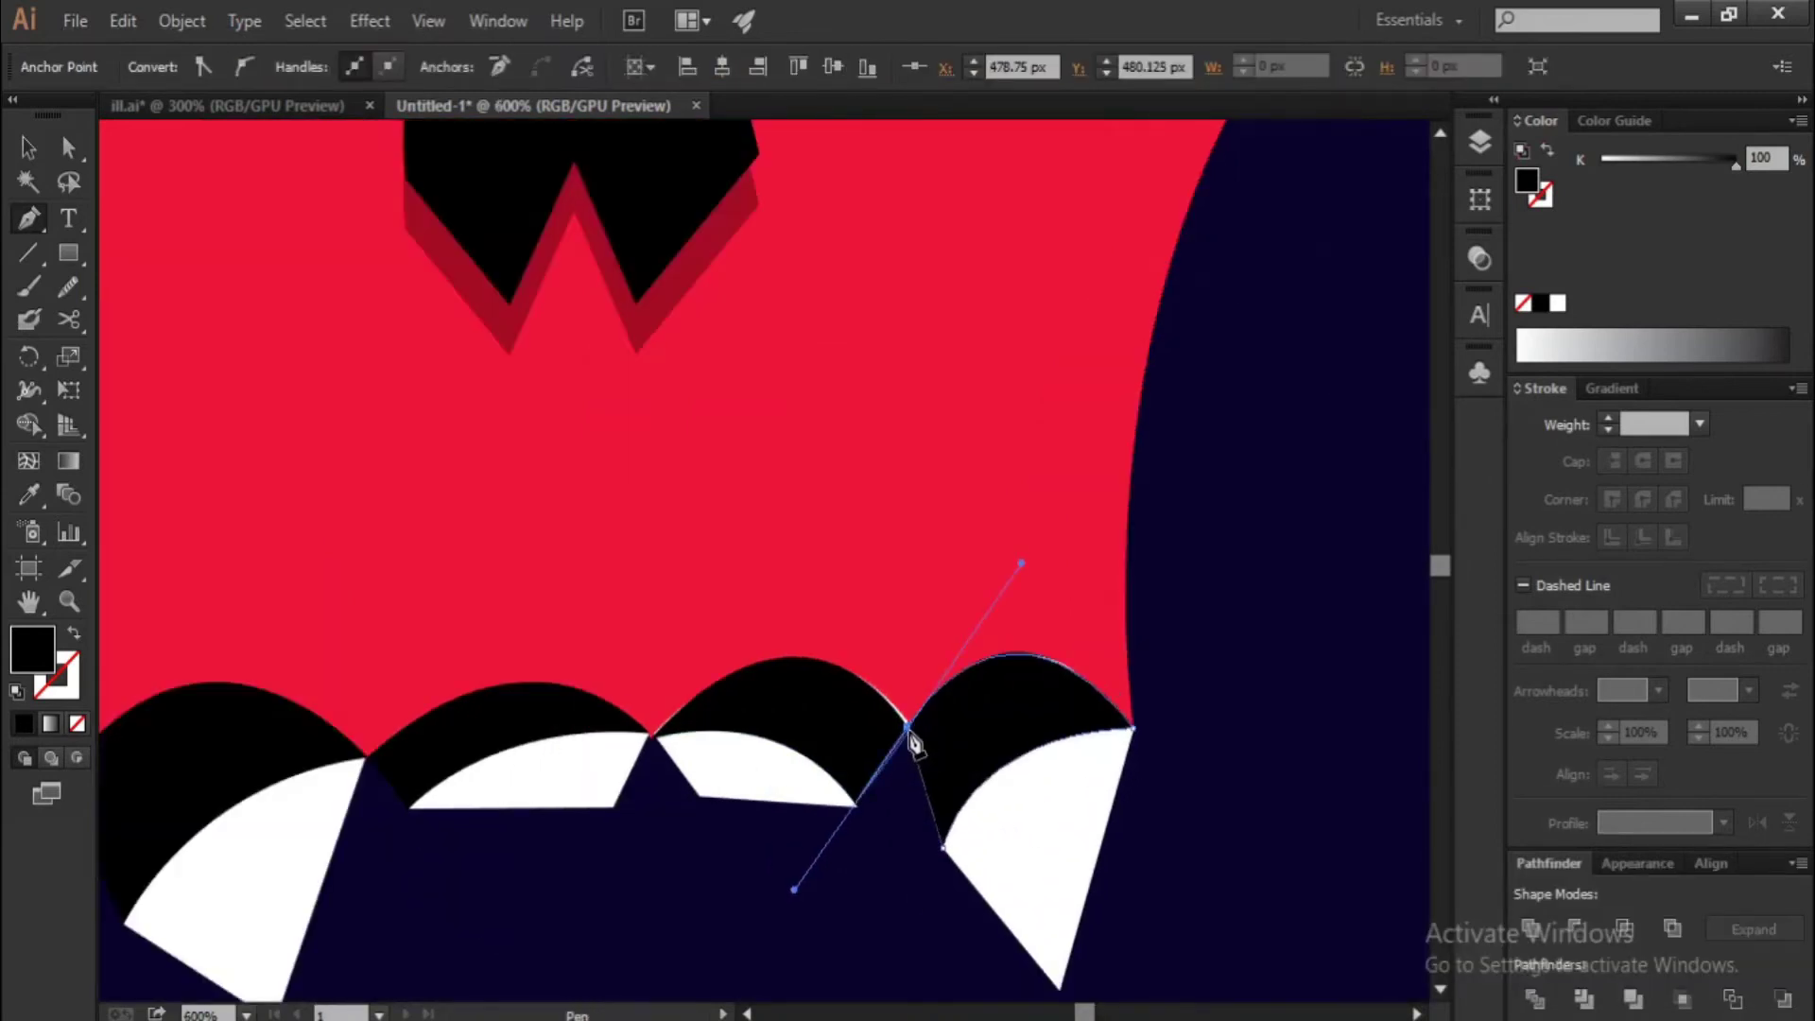
pyautogui.moveTo(908, 726); pyautogui.dragTo(964, 473)
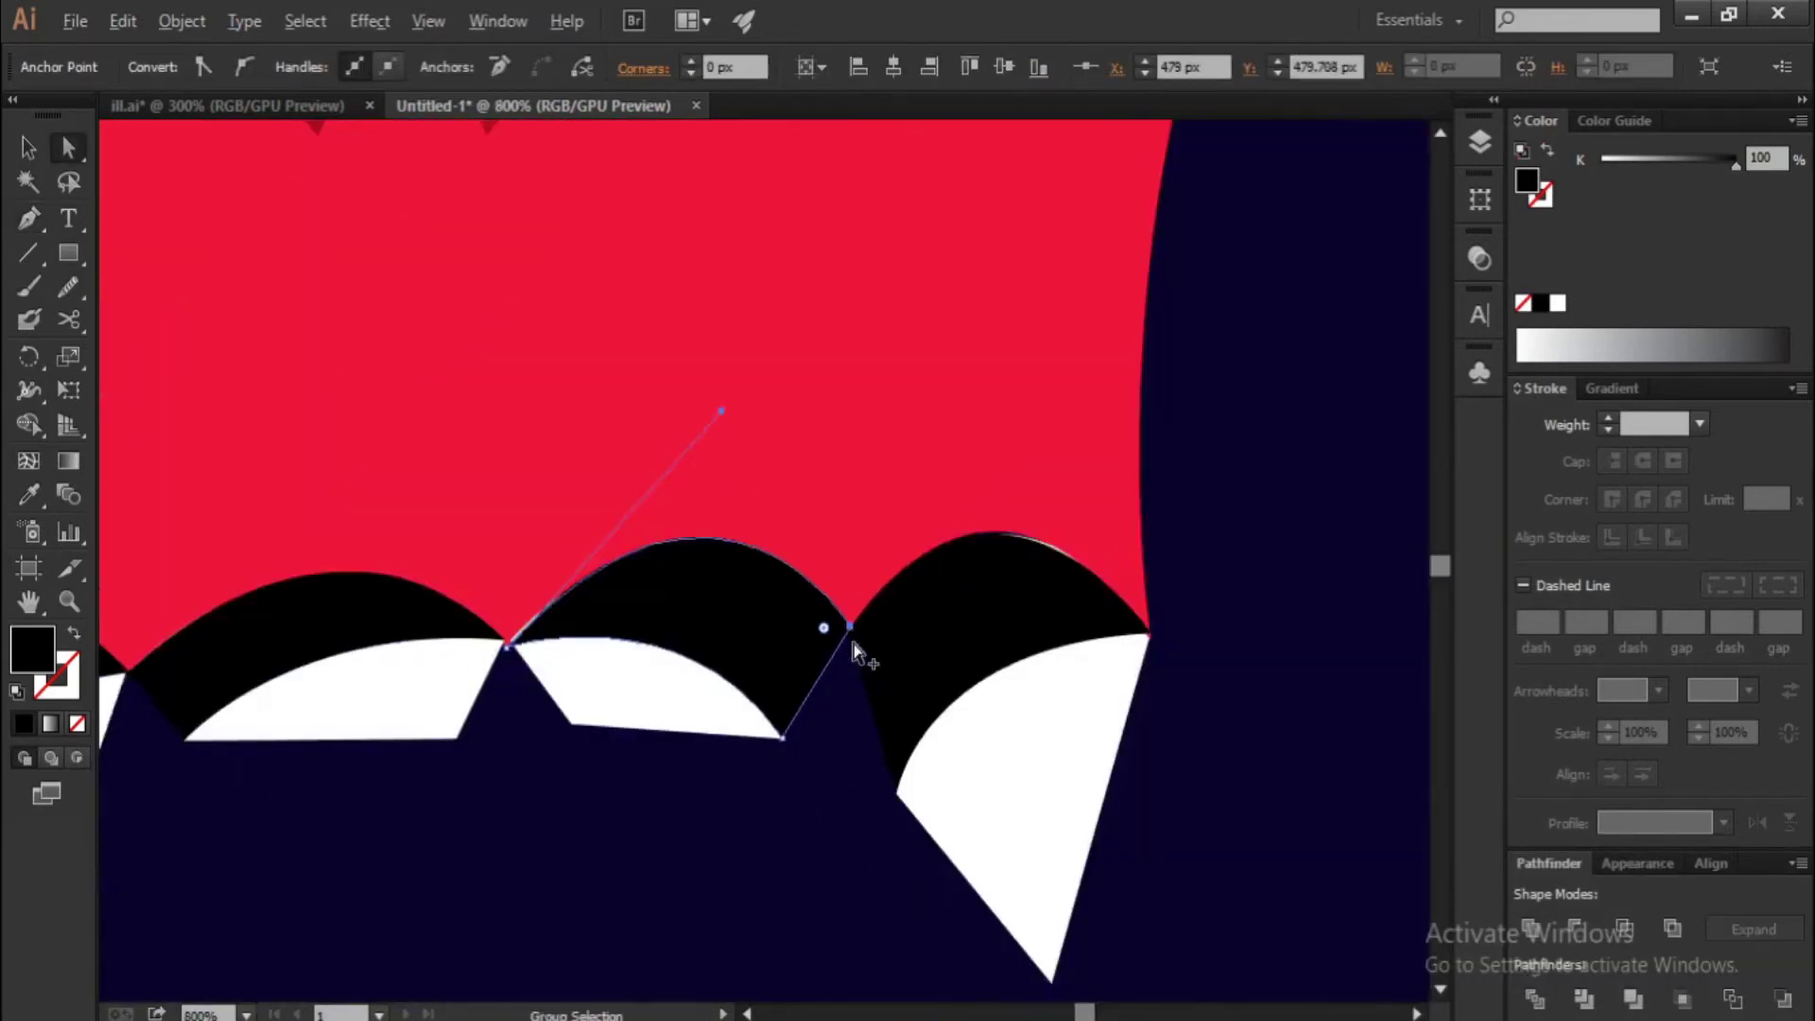
pyautogui.hotkey('ctrl', '+')
pyautogui.scroll(-3, 956, 442)
pyautogui.scroll(5, 823, 697)
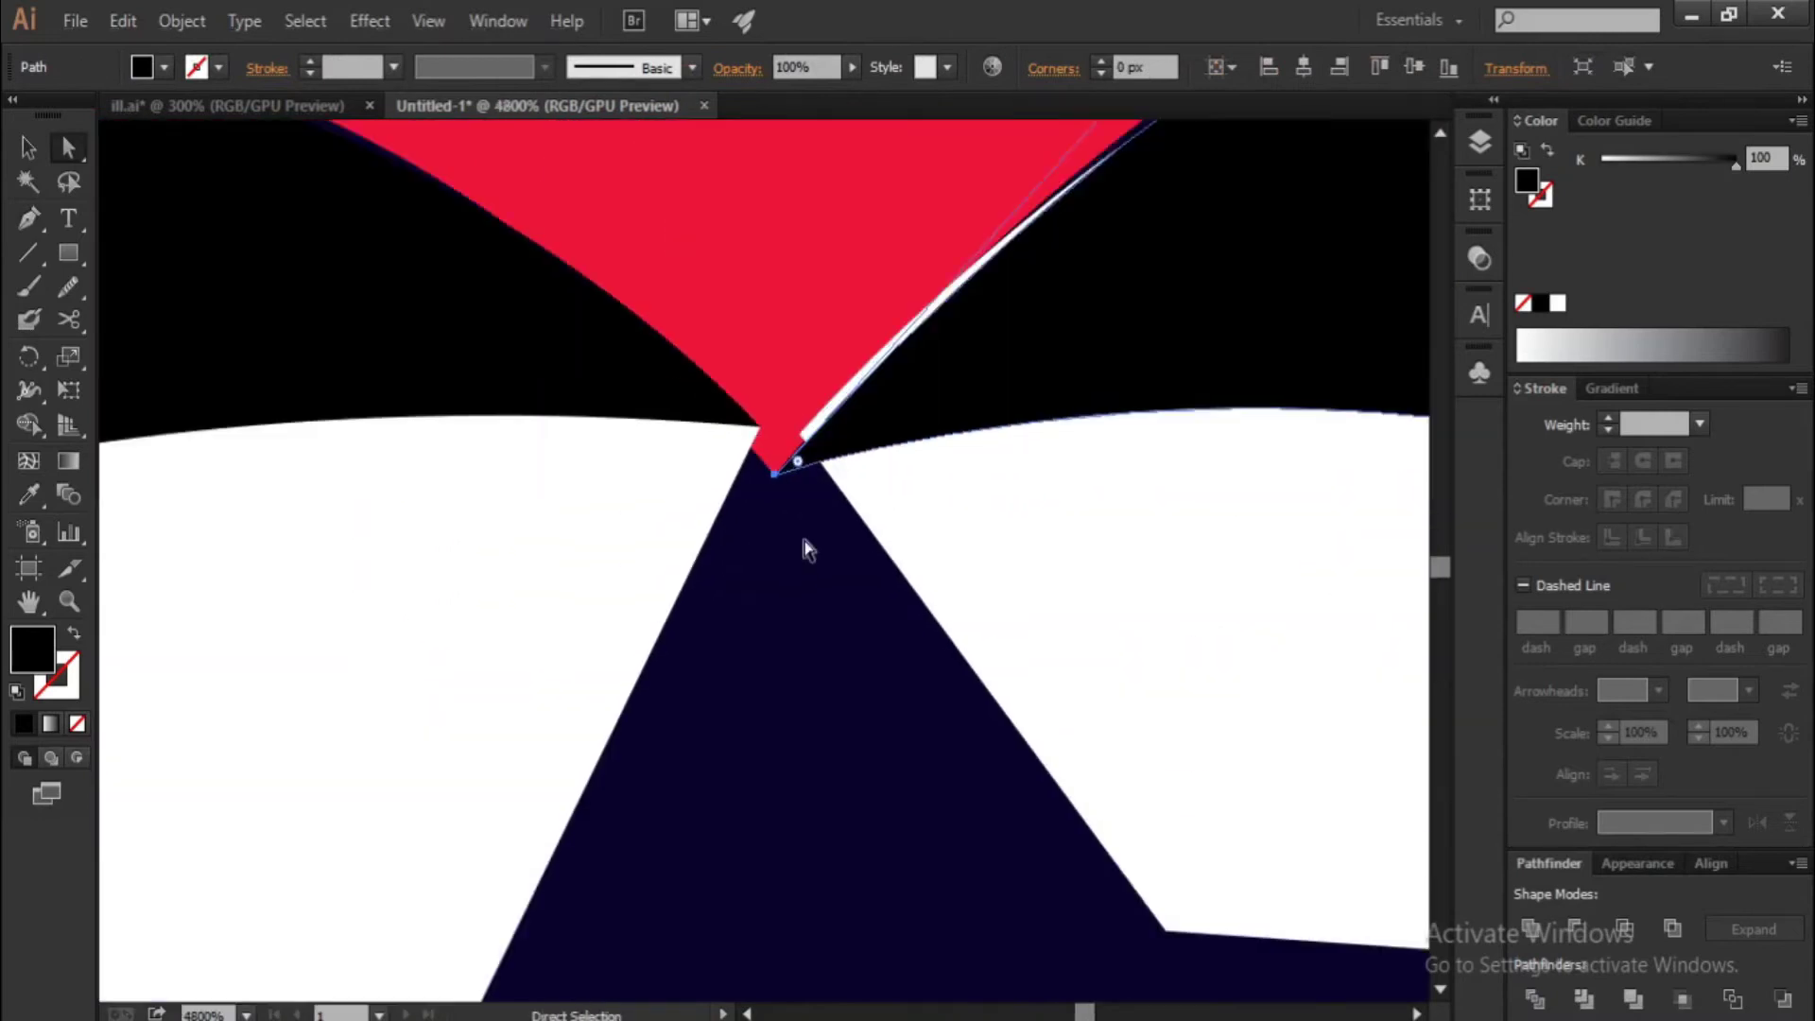
pyautogui.click(775, 477)
pyautogui.scroll(1, 774, 477)
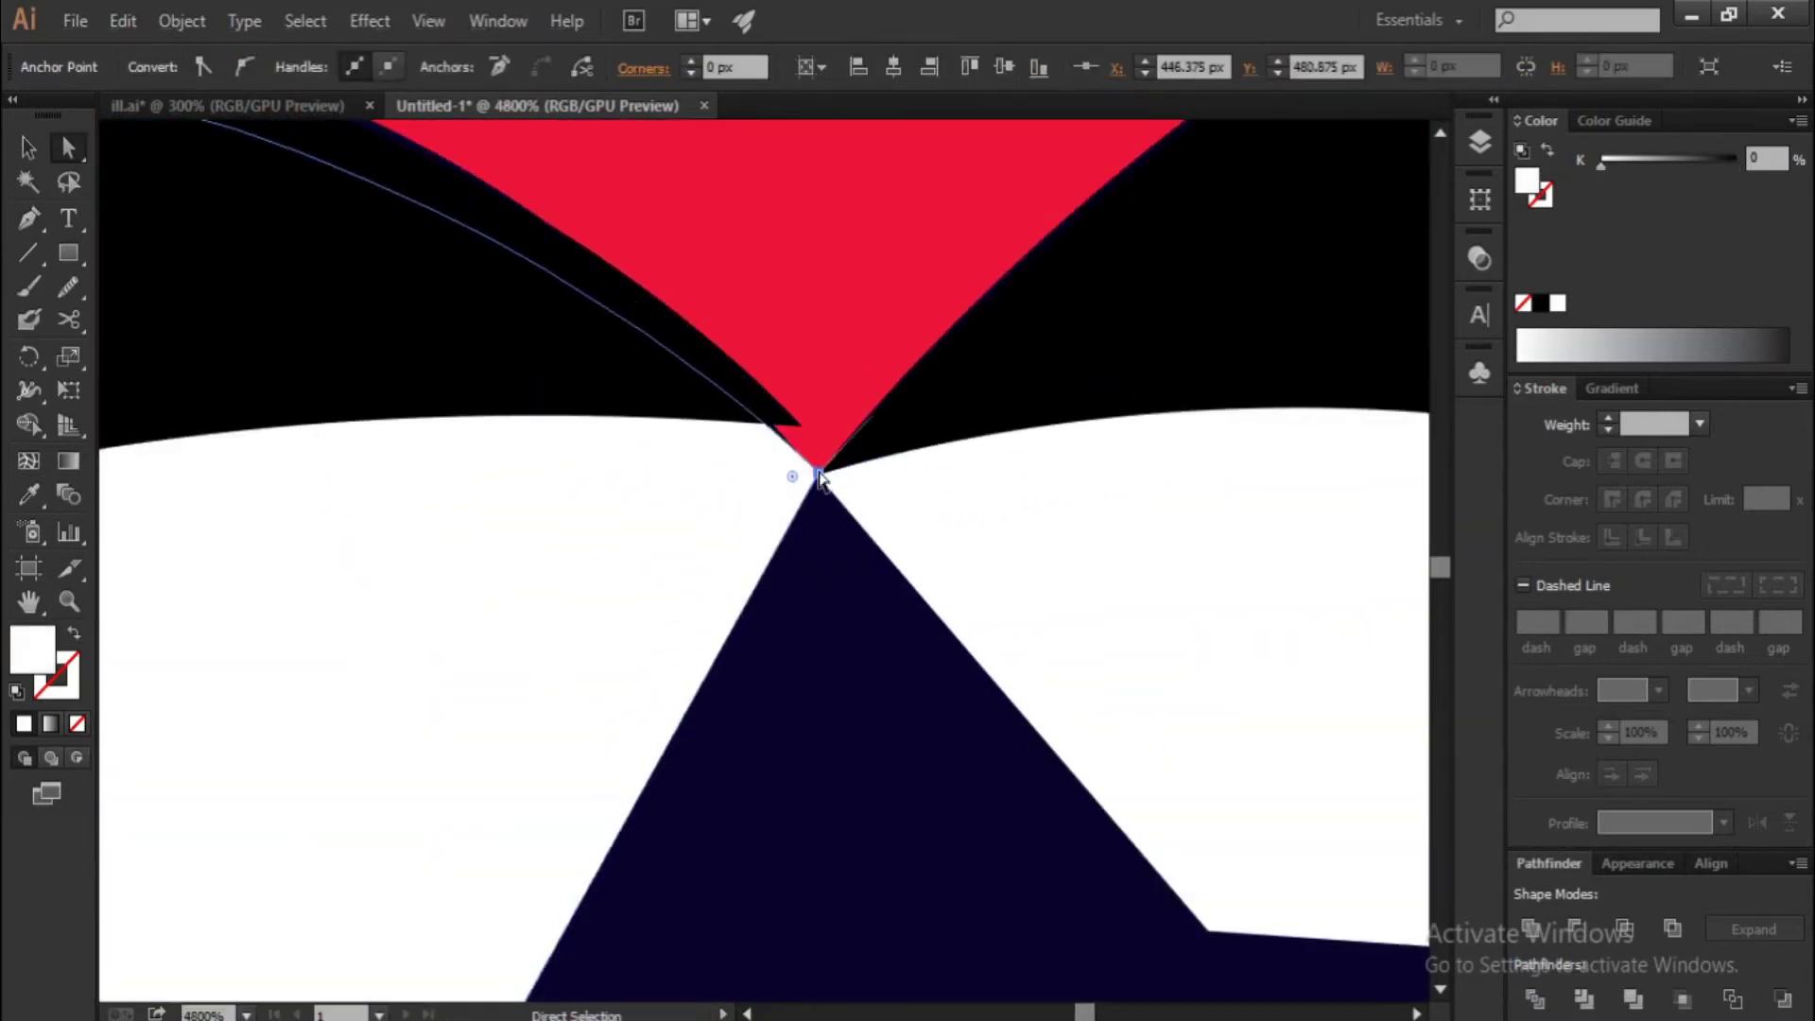
pyautogui.moveTo(799, 473); pyautogui.dragTo(807, 478)
pyautogui.scroll(-5, 807, 477)
# Eyedropper the 36% opacity style onto the teeth shading to make it translucent grey
pyautogui.press('v')
pyautogui.click(539, 617)
pyautogui.click(1005, 579)
pyautogui.scroll(1, 1040, 624)
pyautogui.scroll(2, 1063, 645)
pyautogui.press('i')
pyautogui.click(1028, 279)
pyautogui.scroll(-1, 1040, 397)
pyautogui.press('v')
pyautogui.scroll(-2, 901, 633)
pyautogui.click(470, 598)
pyautogui.scroll(2, 881, 667)
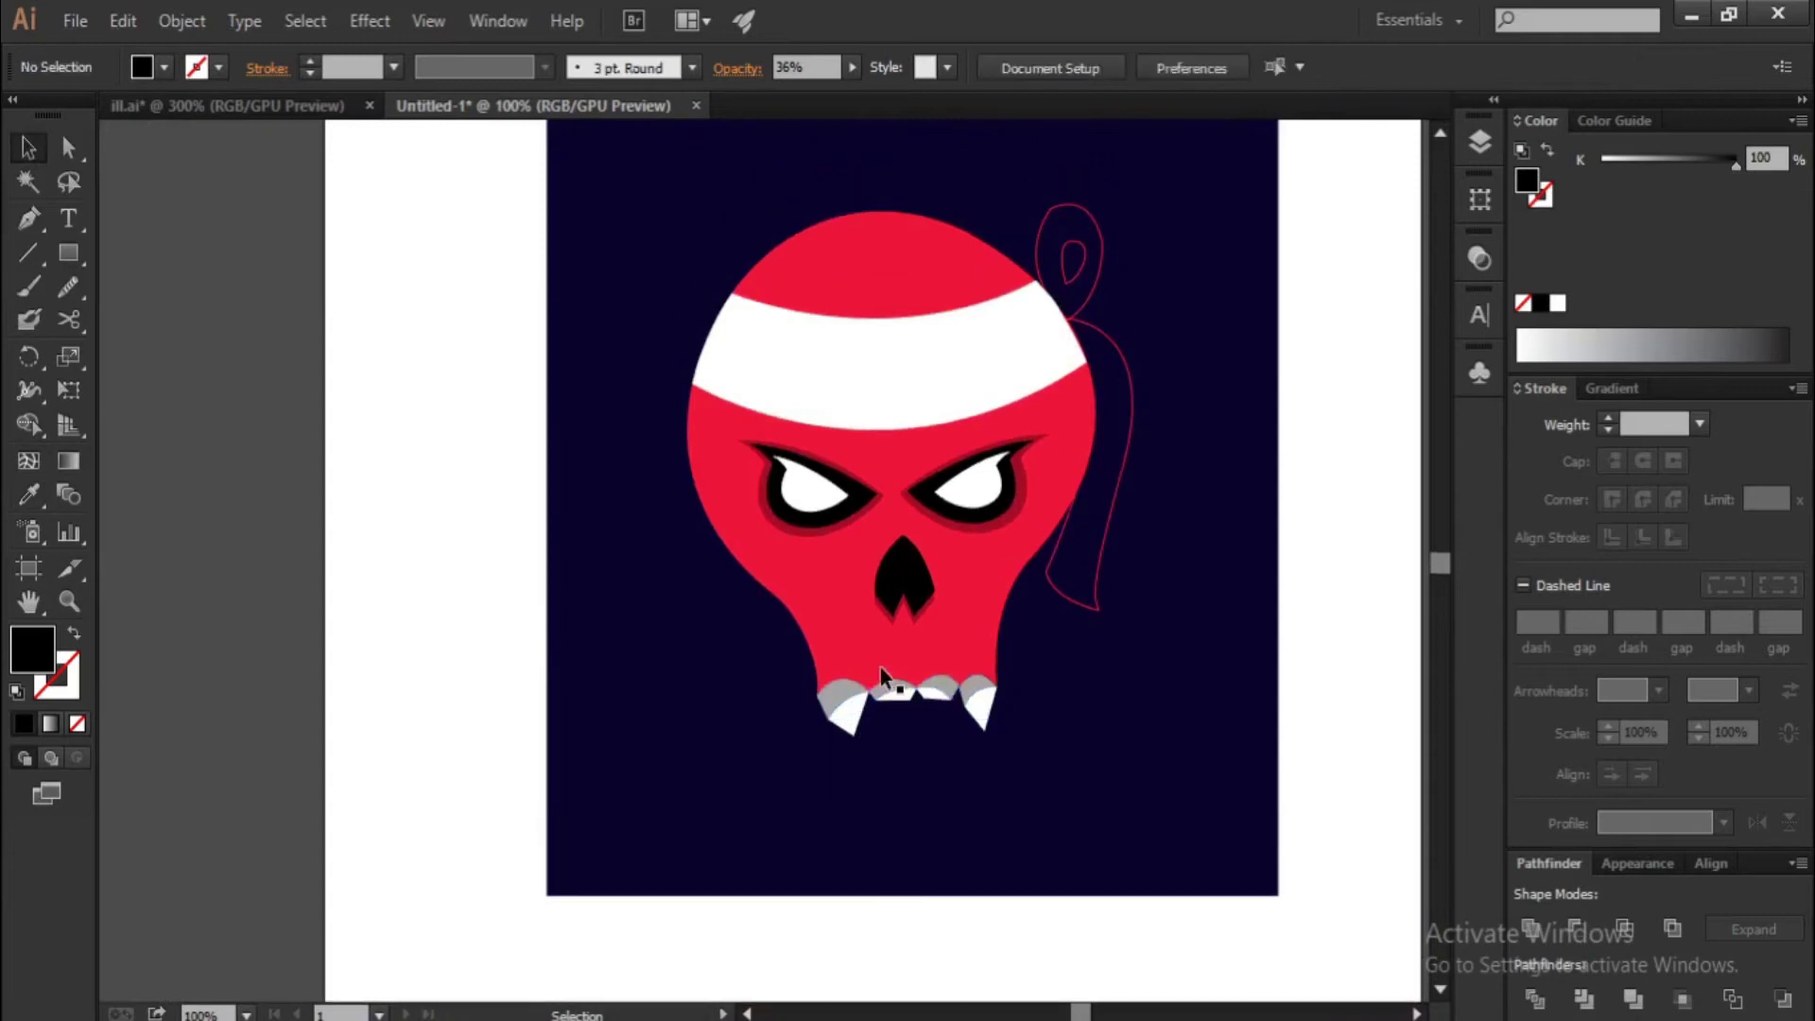
# Draw a pointed dark navy streak along the top edge of the headband's left end
pyautogui.scroll(1, 970, 531)
pyautogui.press('p')
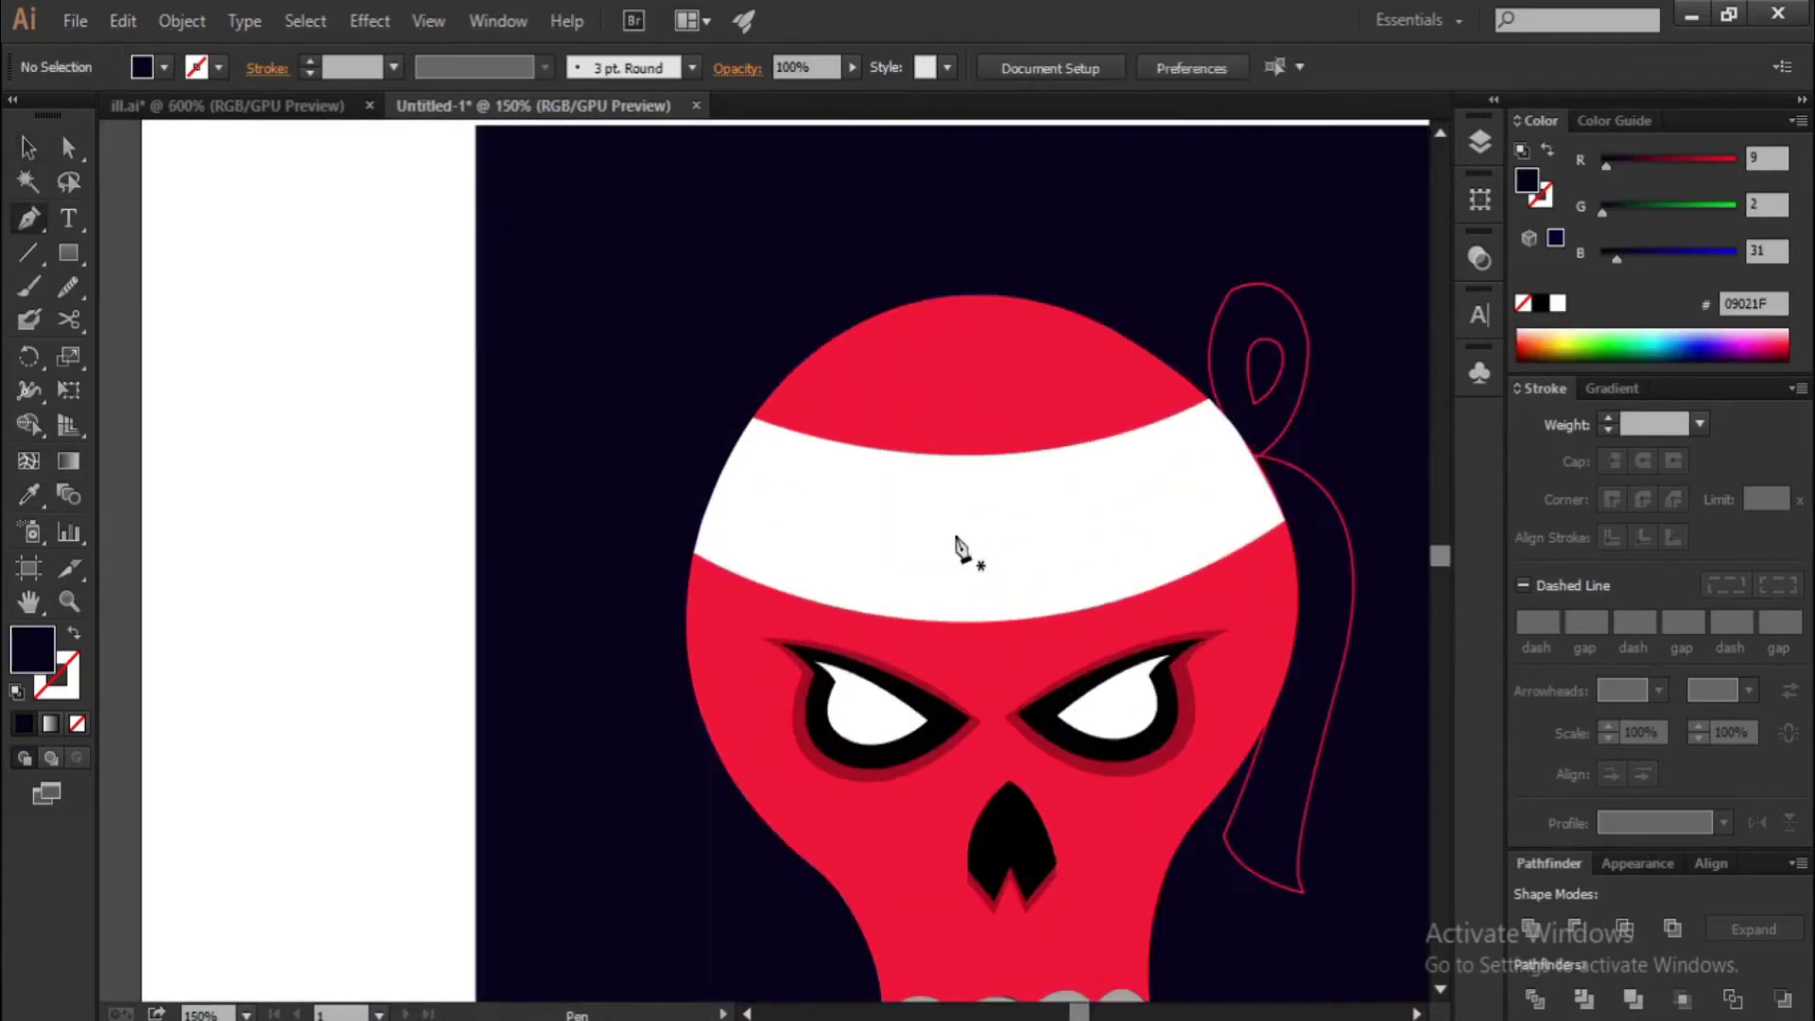
pyautogui.scroll(2, 960, 547)
pyautogui.scroll(1, 716, 579)
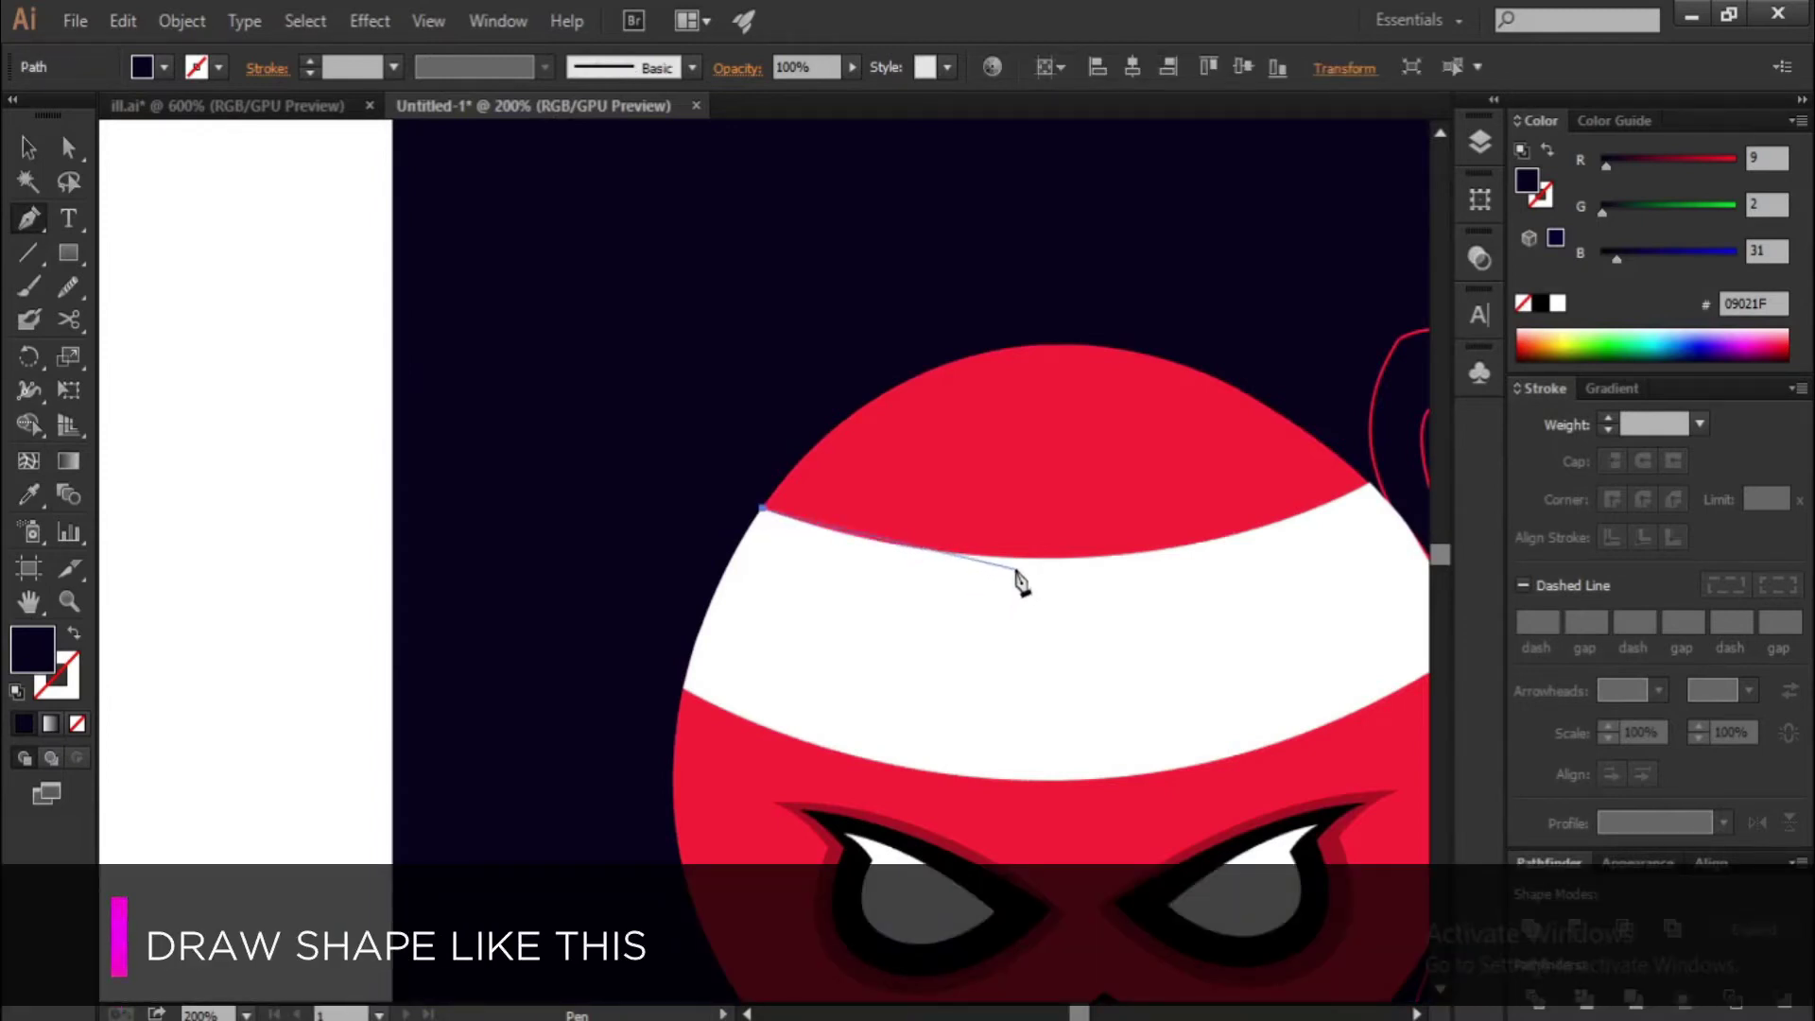
pyautogui.moveTo(1008, 571); pyautogui.dragTo(1132, 573)
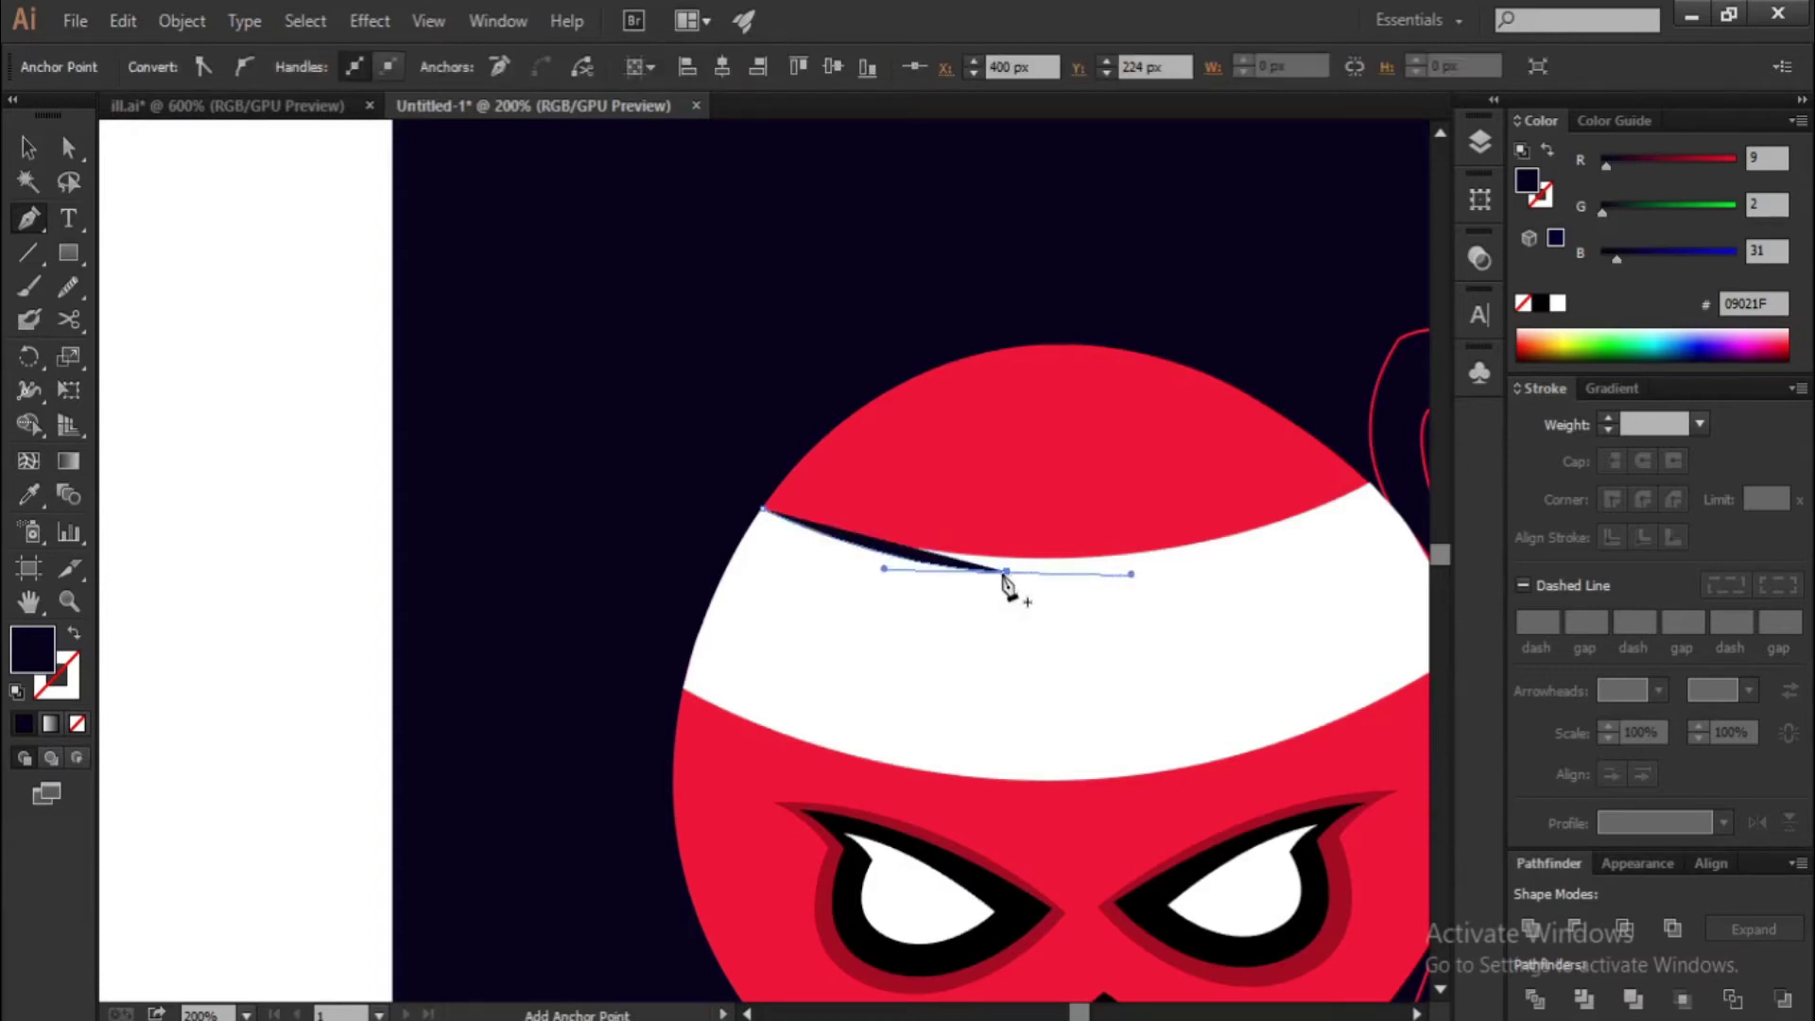
pyautogui.moveTo(716, 541); pyautogui.dragTo(771, 576)
pyautogui.moveTo(1153, 592); pyautogui.dragTo(1366, 560)
pyautogui.click(796, 603)
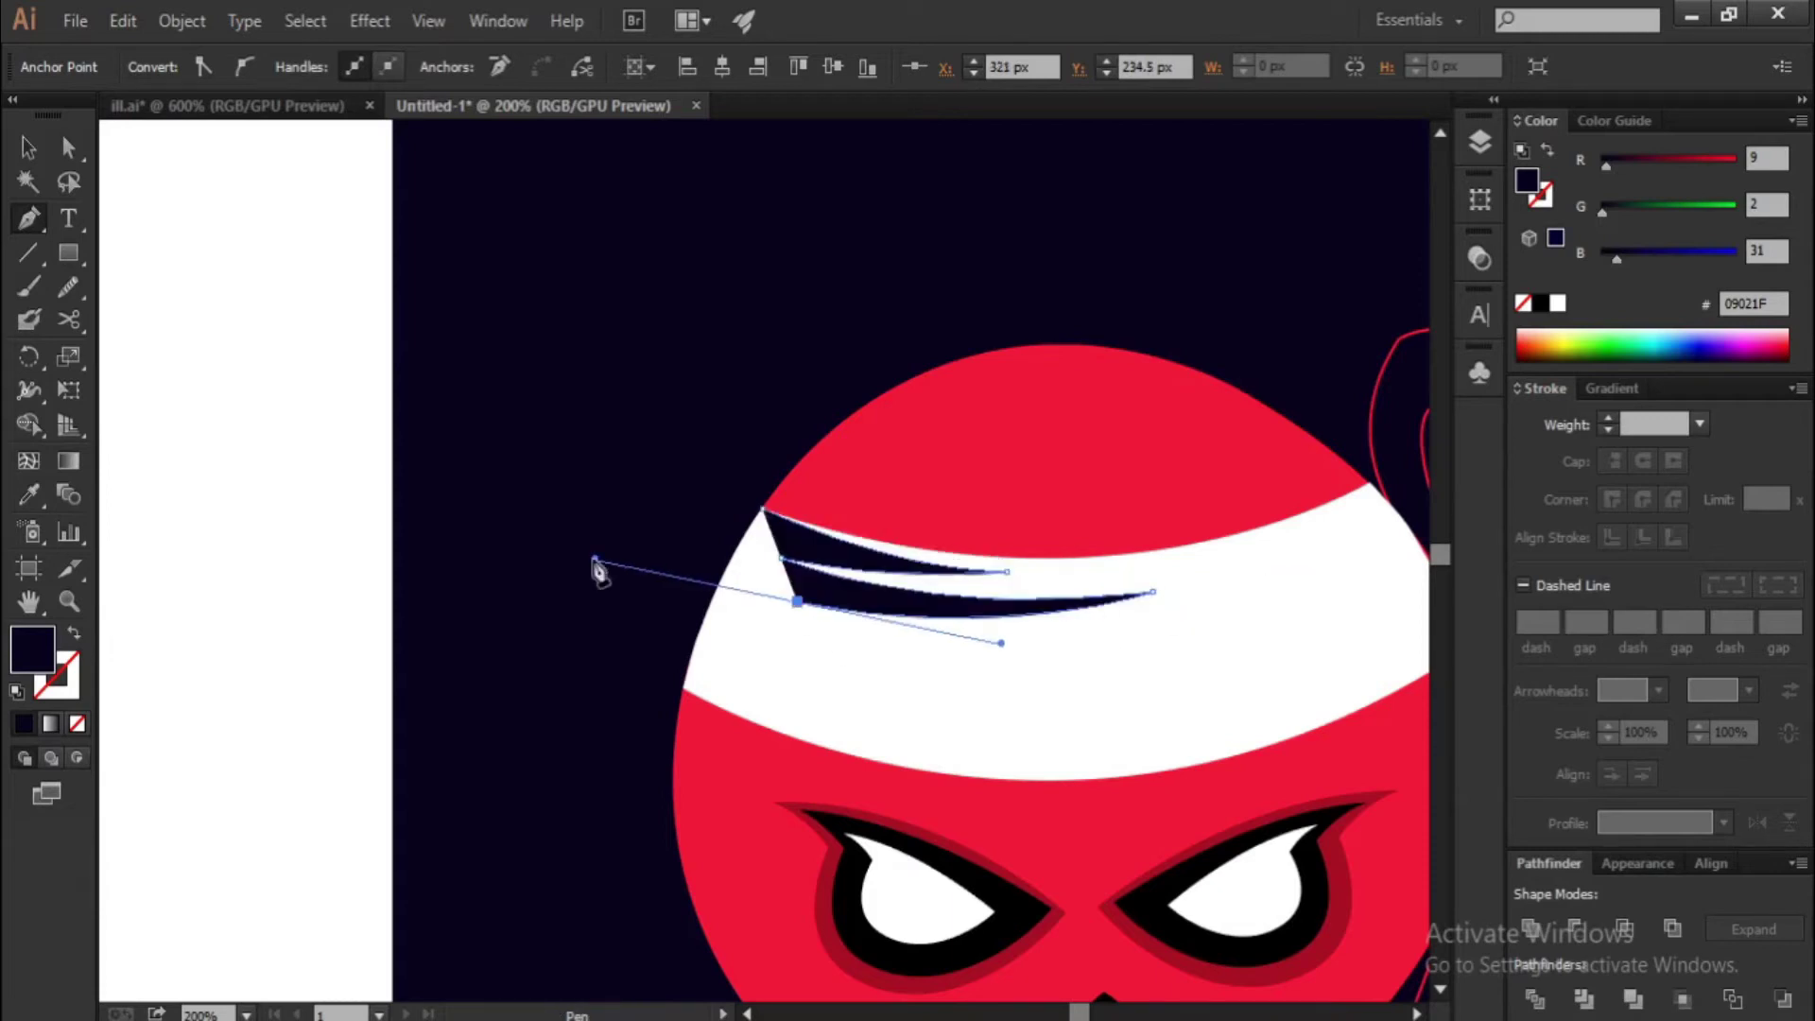
# Add a second curved streak and small spikes beneath it on the left end
pyautogui.click(929, 627)
pyautogui.moveTo(782, 627)
pyautogui.mouseDown()
pyautogui.moveTo(732, 617)
pyautogui.moveTo(770, 662)
pyautogui.moveTo(581, 652)
pyautogui.mouseUp()
pyautogui.click(744, 612)
pyautogui.click(846, 646)
pyautogui.click(956, 705)
pyautogui.press('a')
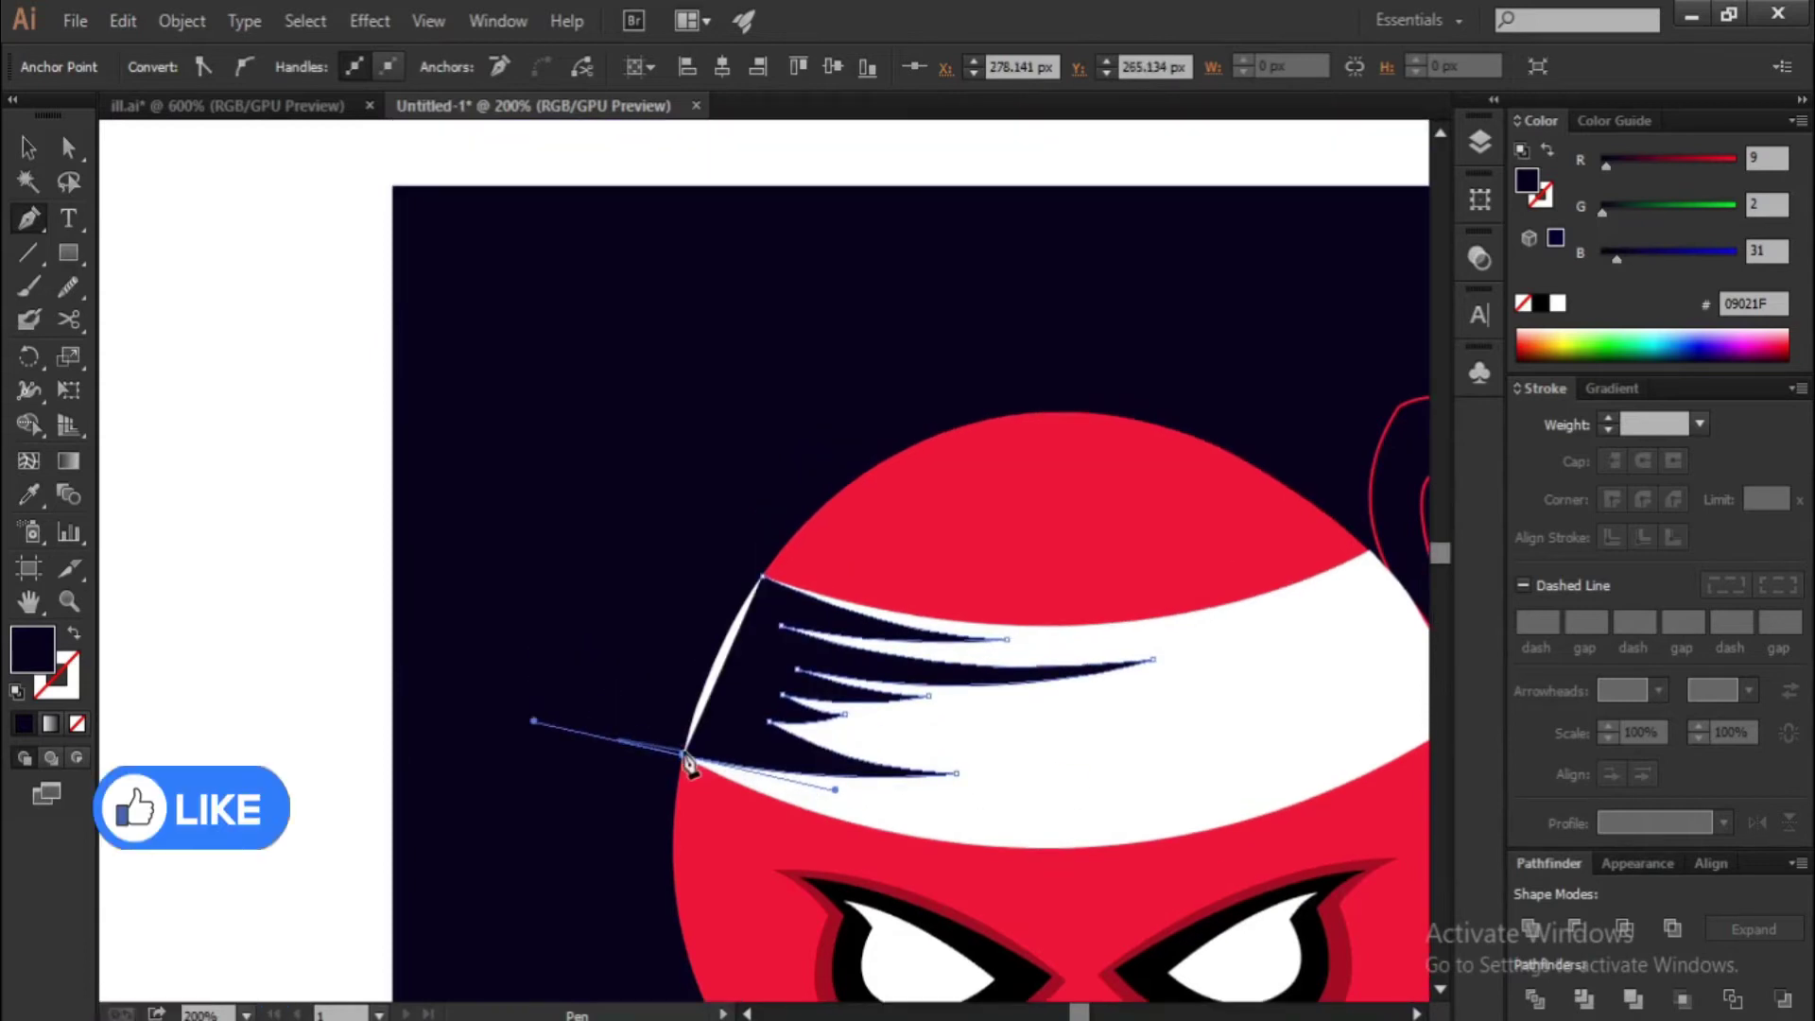
pyautogui.hotkey('ctrl', '+')
pyautogui.hotkey('ctrl', '-')
pyautogui.hotkey('ctrl', '-')
pyautogui.hotkey('ctrl', '-')
pyautogui.press('p')
# Draw two dark navy crescent streaks on the headband's right end
pyautogui.click(1232, 586)
pyautogui.moveTo(1082, 645)
pyautogui.mouseDown()
pyautogui.moveTo(1121, 652)
pyautogui.moveTo(1079, 683)
pyautogui.mouseUp()
pyautogui.moveTo(1234, 652); pyautogui.dragTo(1142, 695)
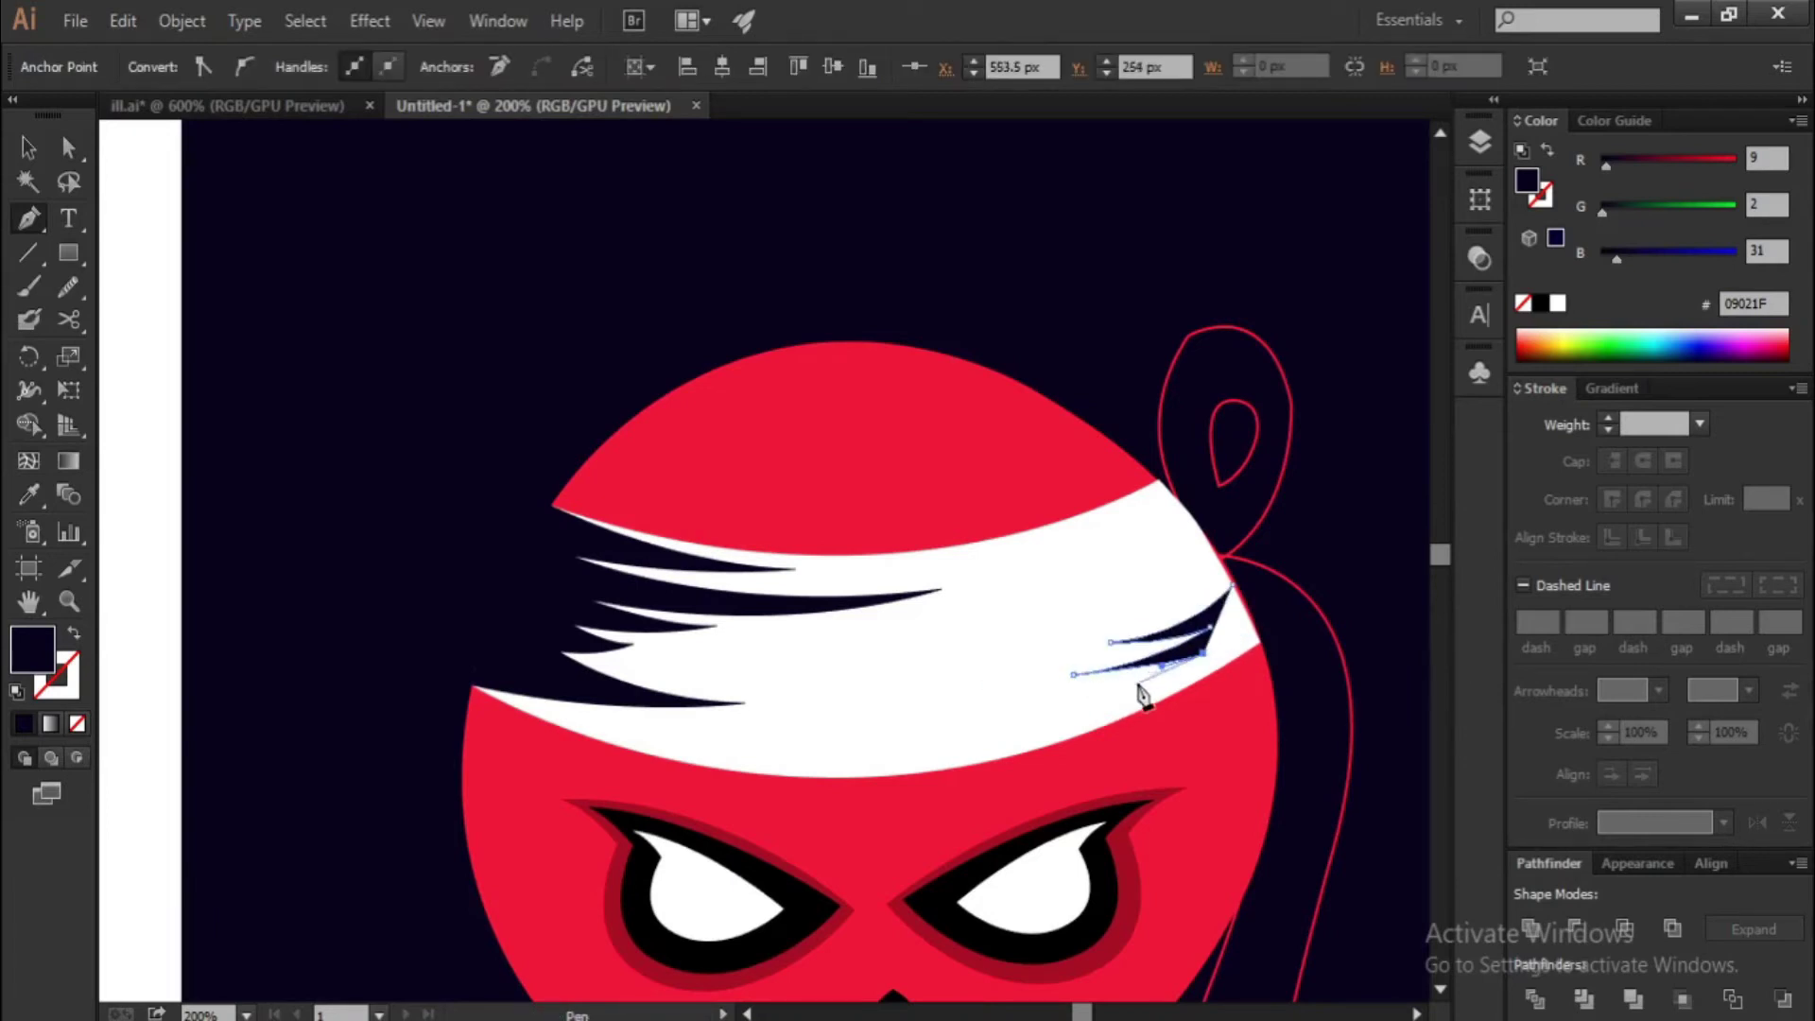
pyautogui.scroll(6, 1265, 655)
pyautogui.keyDown('ctrl'); pyautogui.click(1121, 515); pyautogui.keyUp('ctrl')
pyautogui.scroll(-6, 1141, 504)
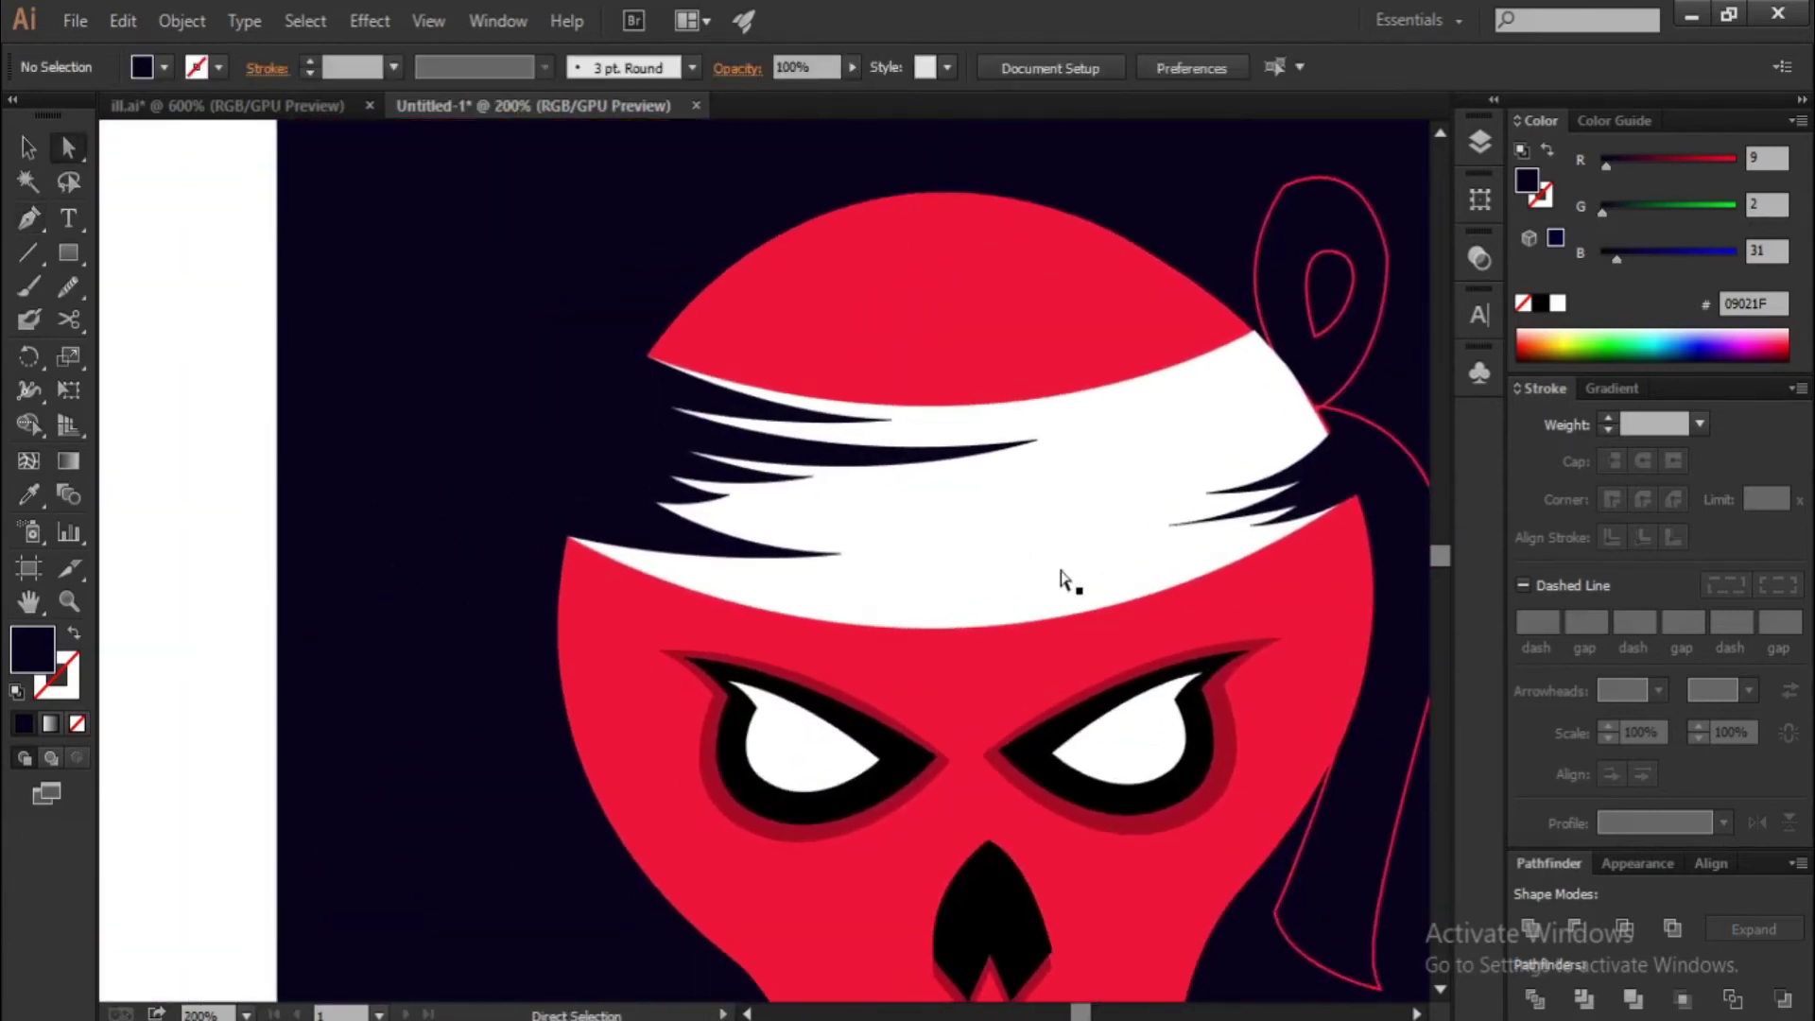
# Pull the streak tip anchors on both headband ends to shorten and sharpen them
pyautogui.click(651, 463)
pyautogui.scroll(5, 883, 438)
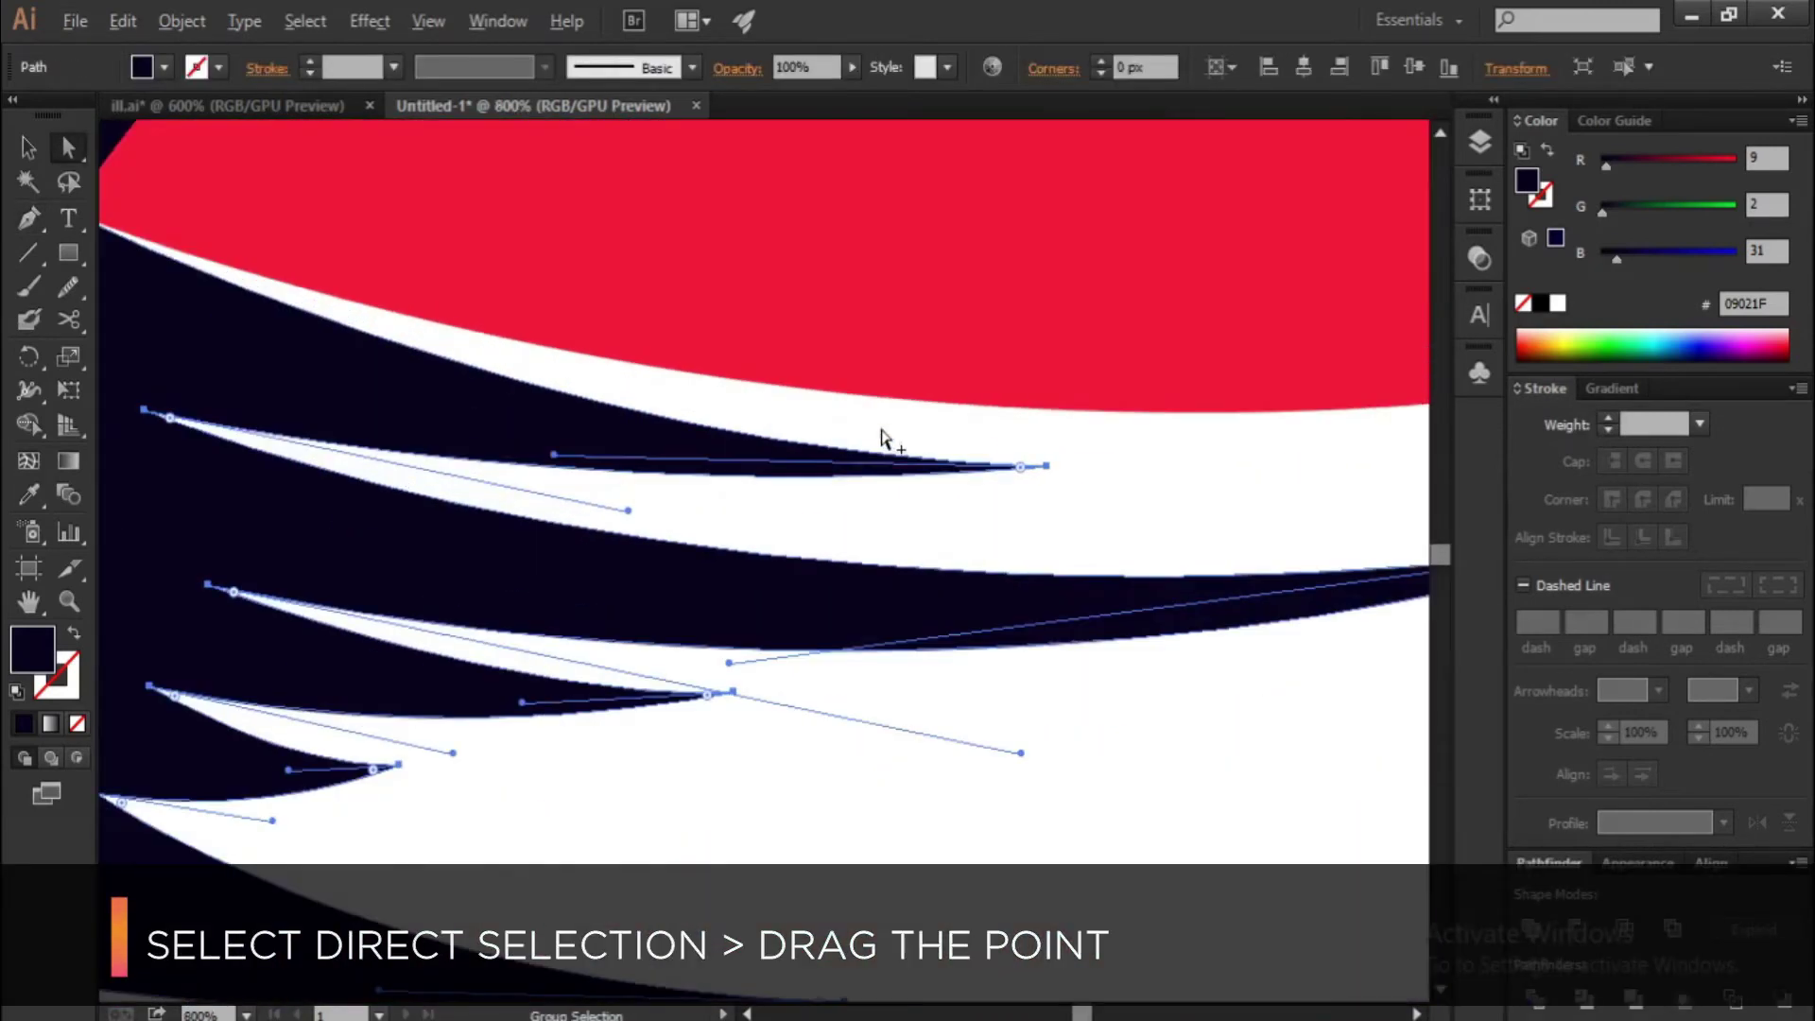
pyautogui.moveTo(1072, 476); pyautogui.dragTo(927, 475)
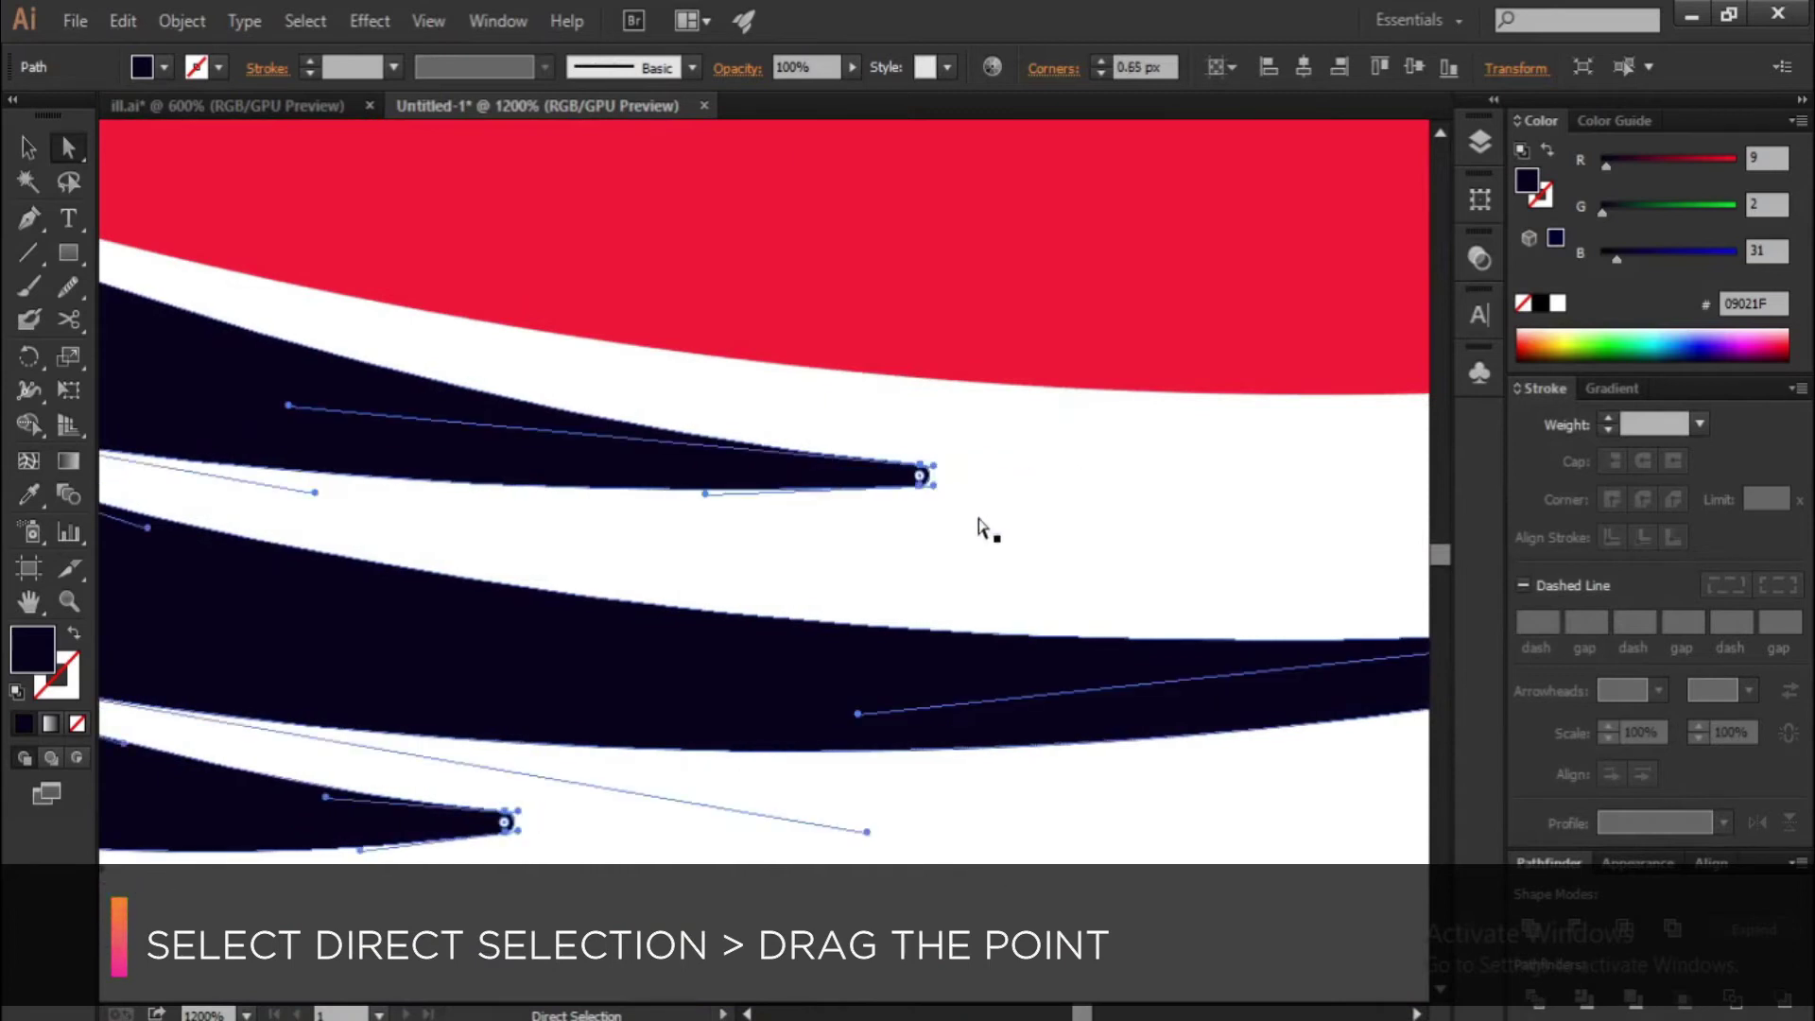
pyautogui.scroll(-2, 985, 527)
pyautogui.click(365, 800)
pyautogui.scroll(-2, 388, 797)
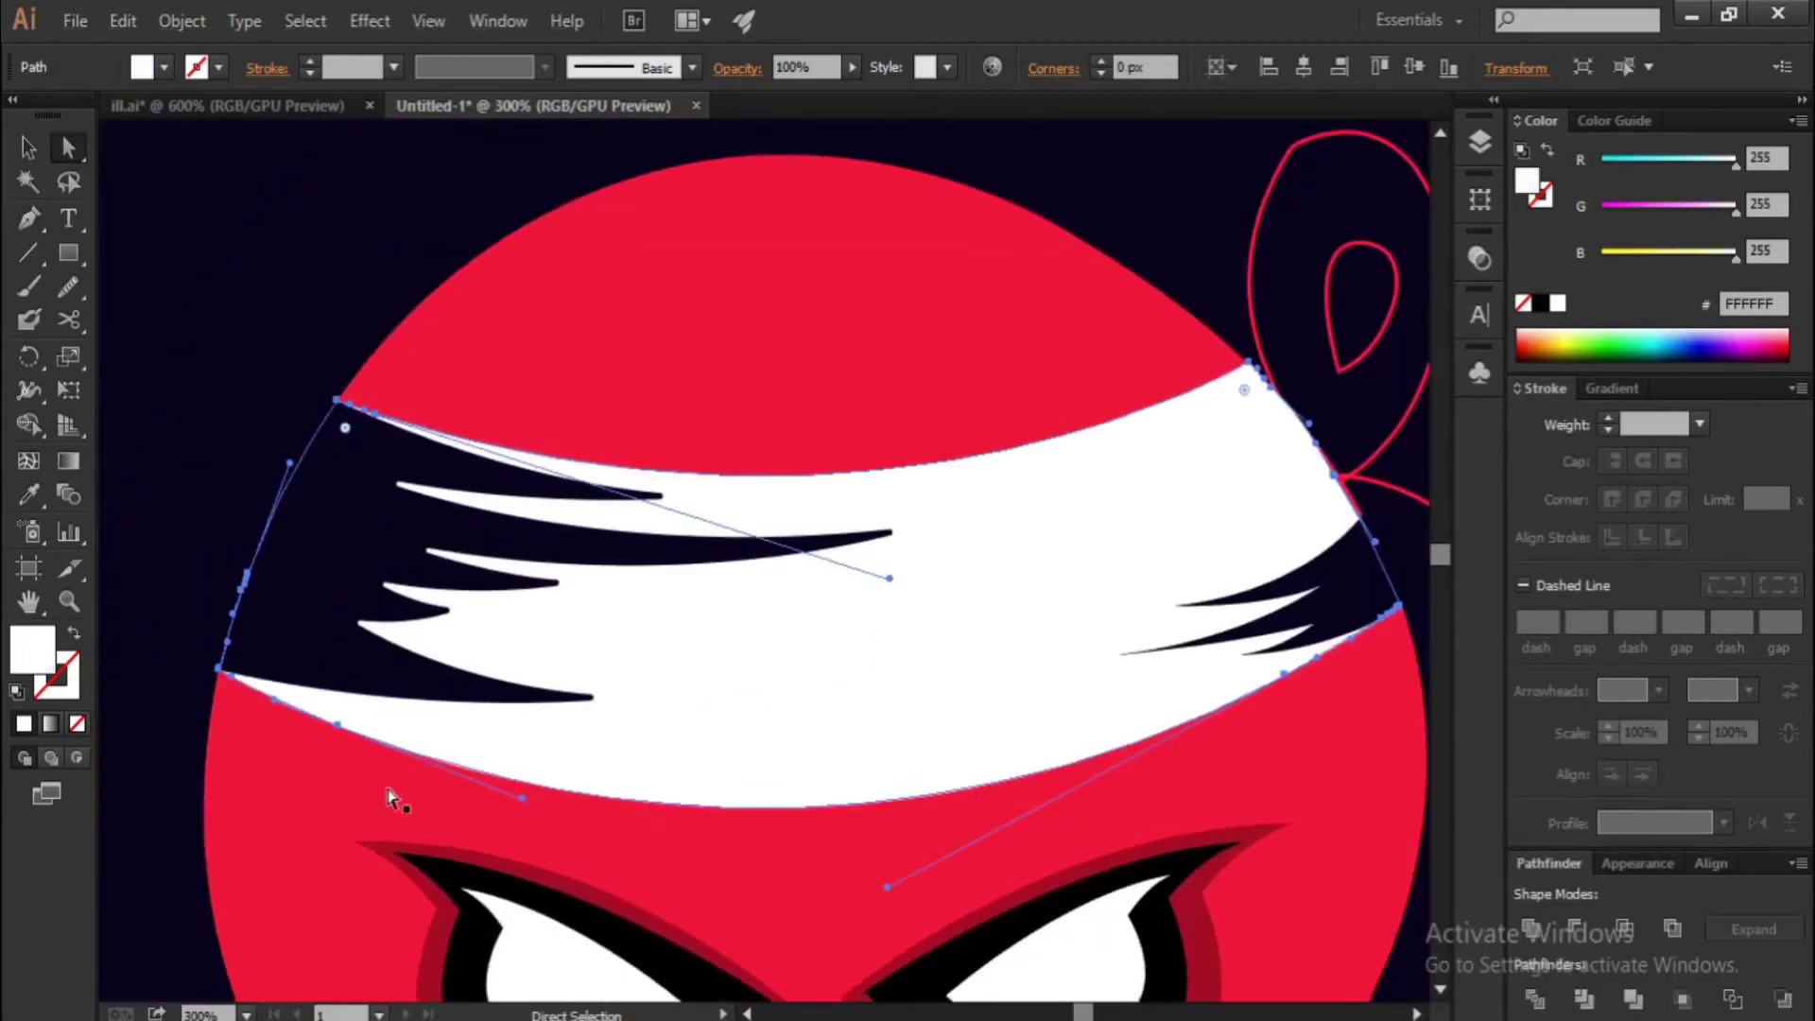
pyautogui.click(1354, 593)
pyautogui.scroll(4, 1148, 661)
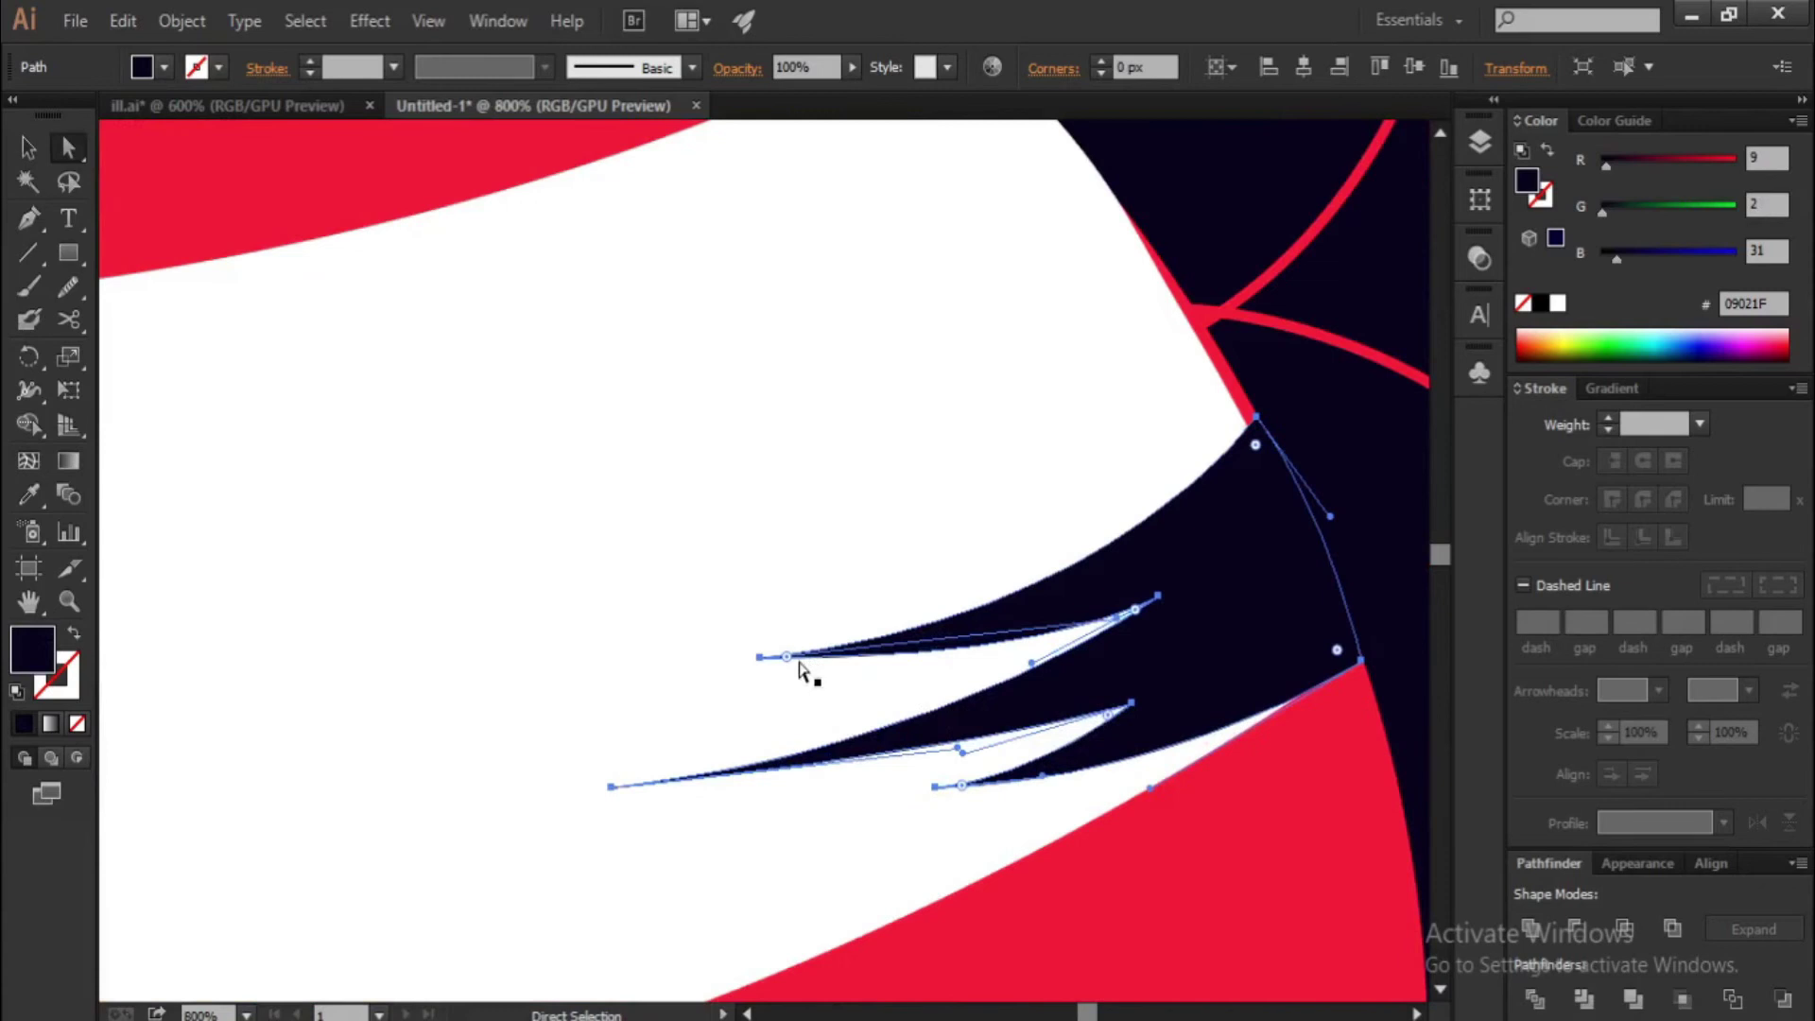
# Zoom out to the whole skull on the navy background and clear the selection
pyautogui.hotkey('ctrl', 'z')
pyautogui.scroll(-3, 946, 693)
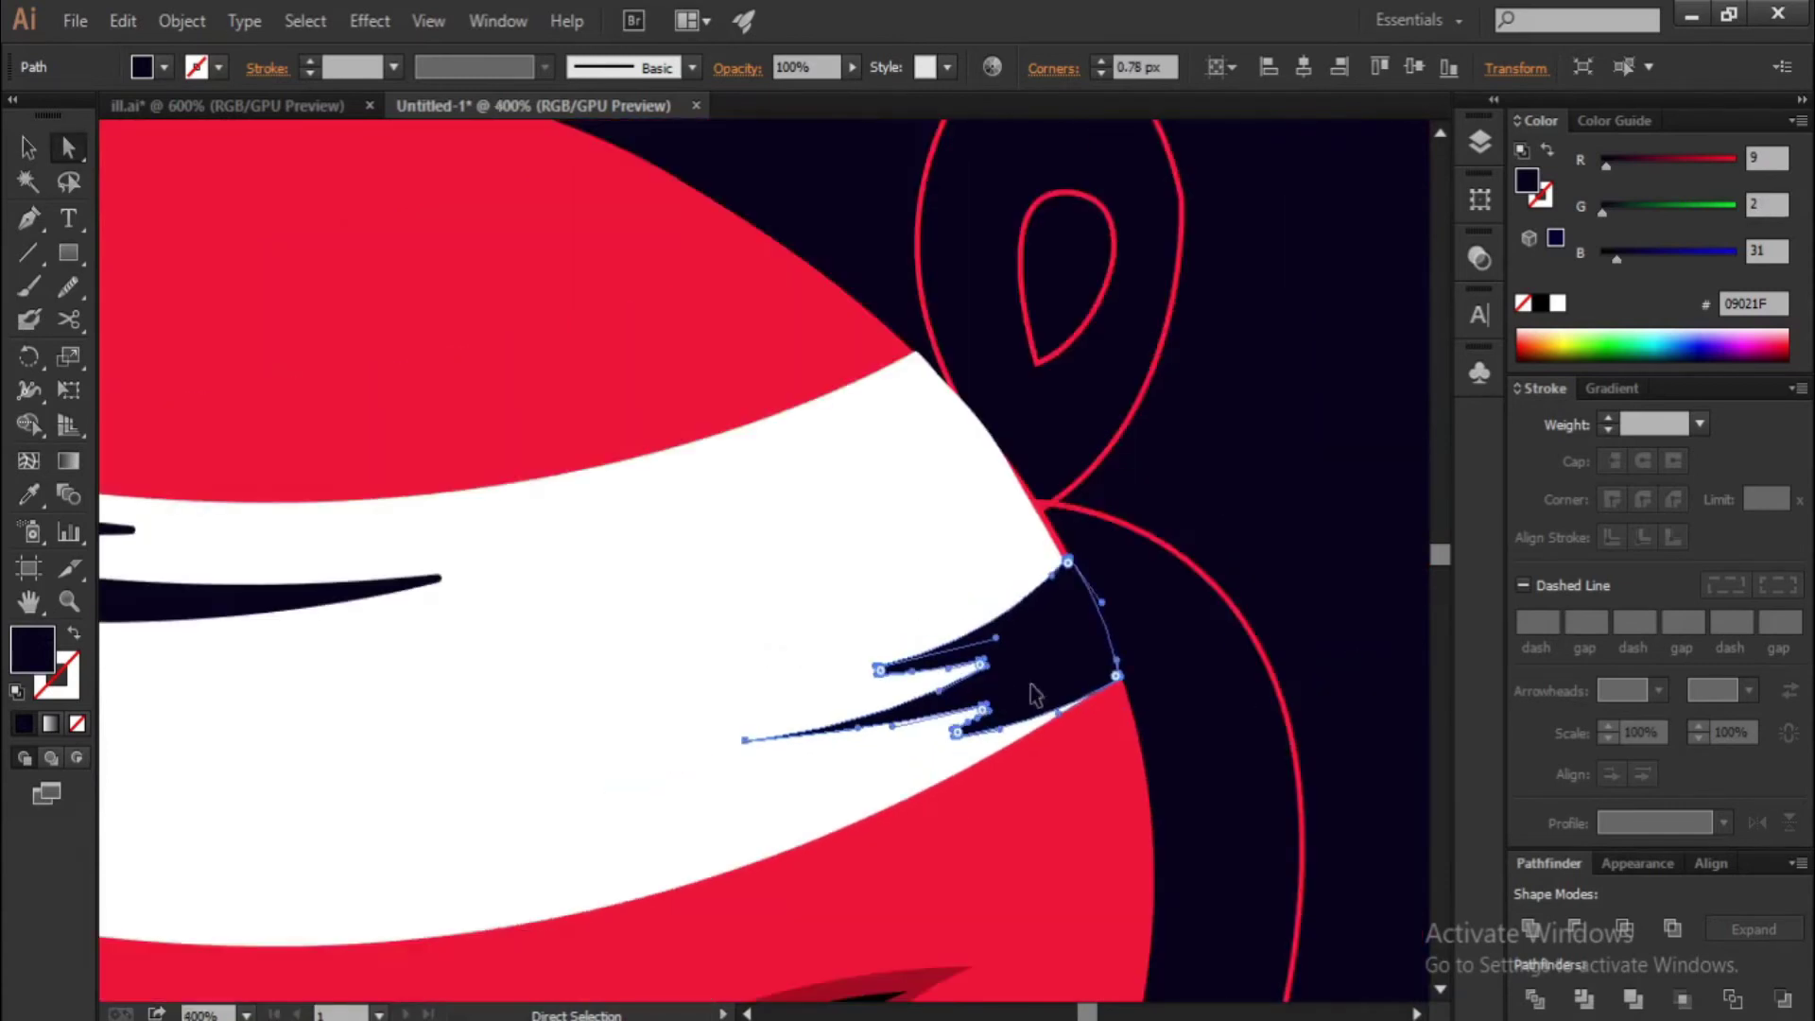
pyautogui.scroll(-2, 1135, 699)
pyautogui.scroll(-1, 1229, 719)
pyautogui.click(1209, 728)
pyautogui.press('v')
pyautogui.click(608, 656)
pyautogui.scroll(1, 834, 709)
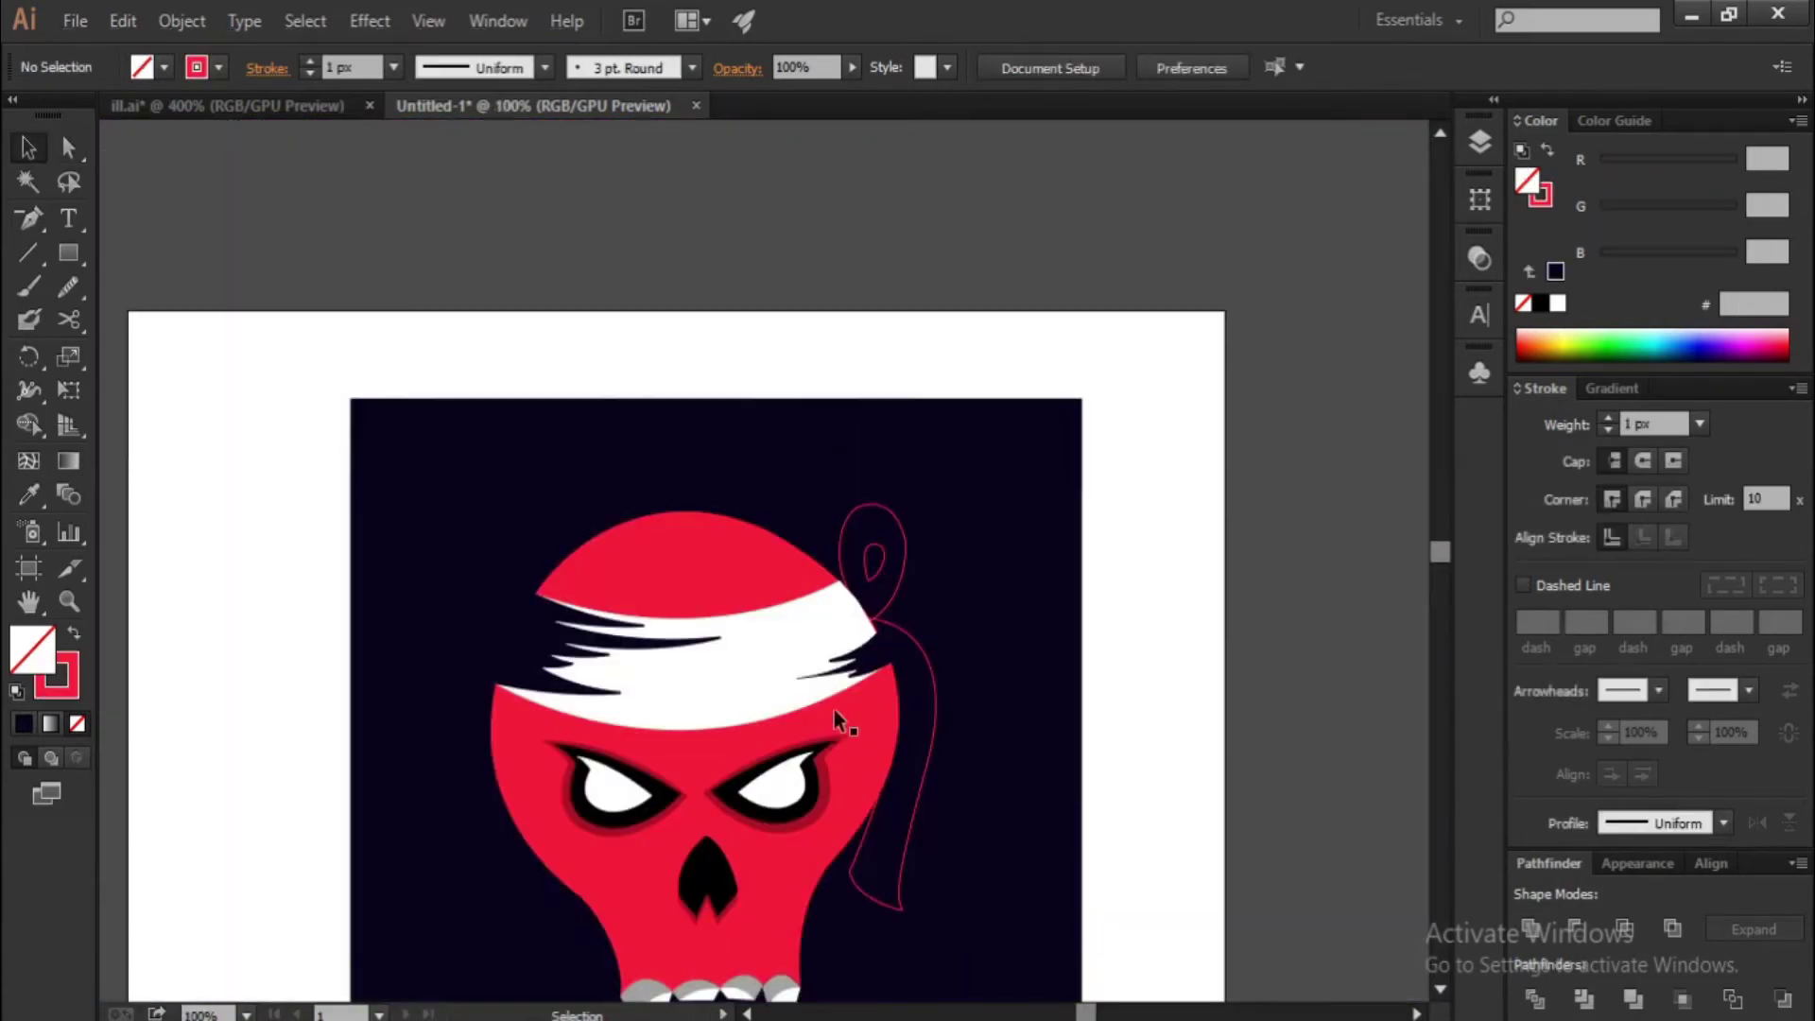
pyautogui.scroll(1, 879, 614)
# Fill the knot loop white and its inner teardrop with the navy background colour
pyautogui.click(906, 581)
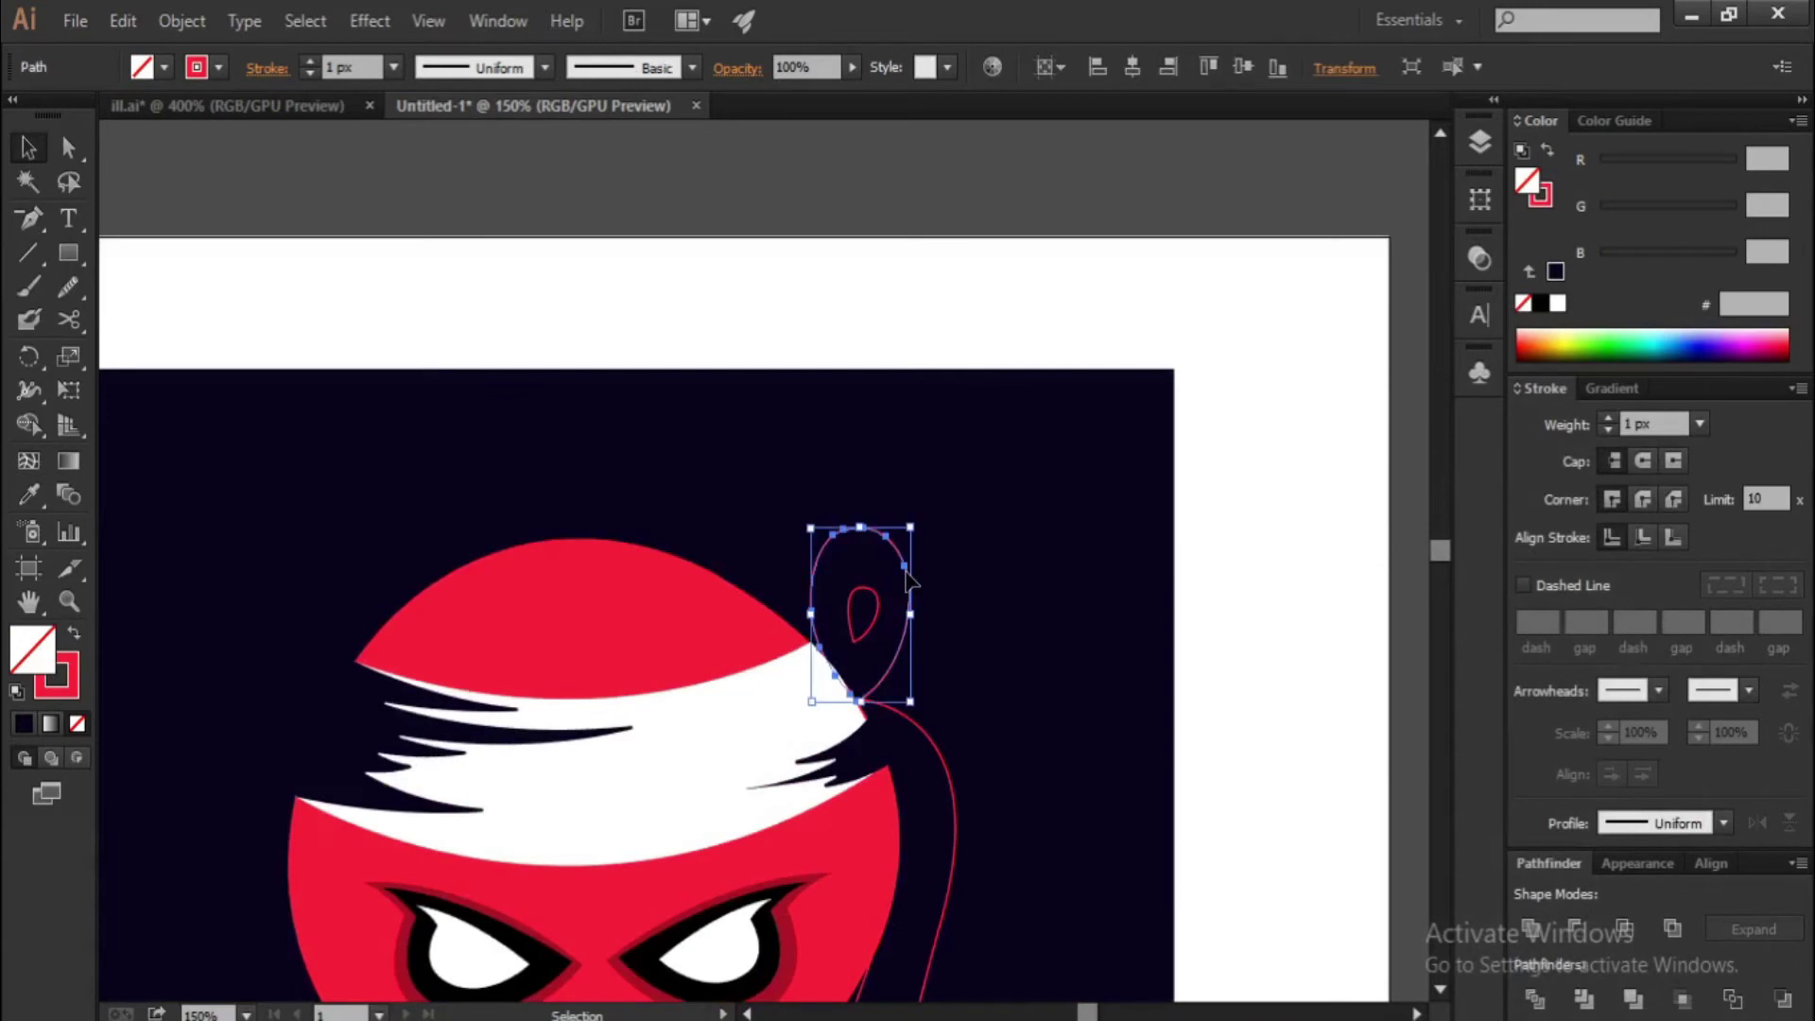
pyautogui.press('i')
pyautogui.click(794, 662)
pyautogui.scroll(-1, 993, 676)
pyautogui.press('v')
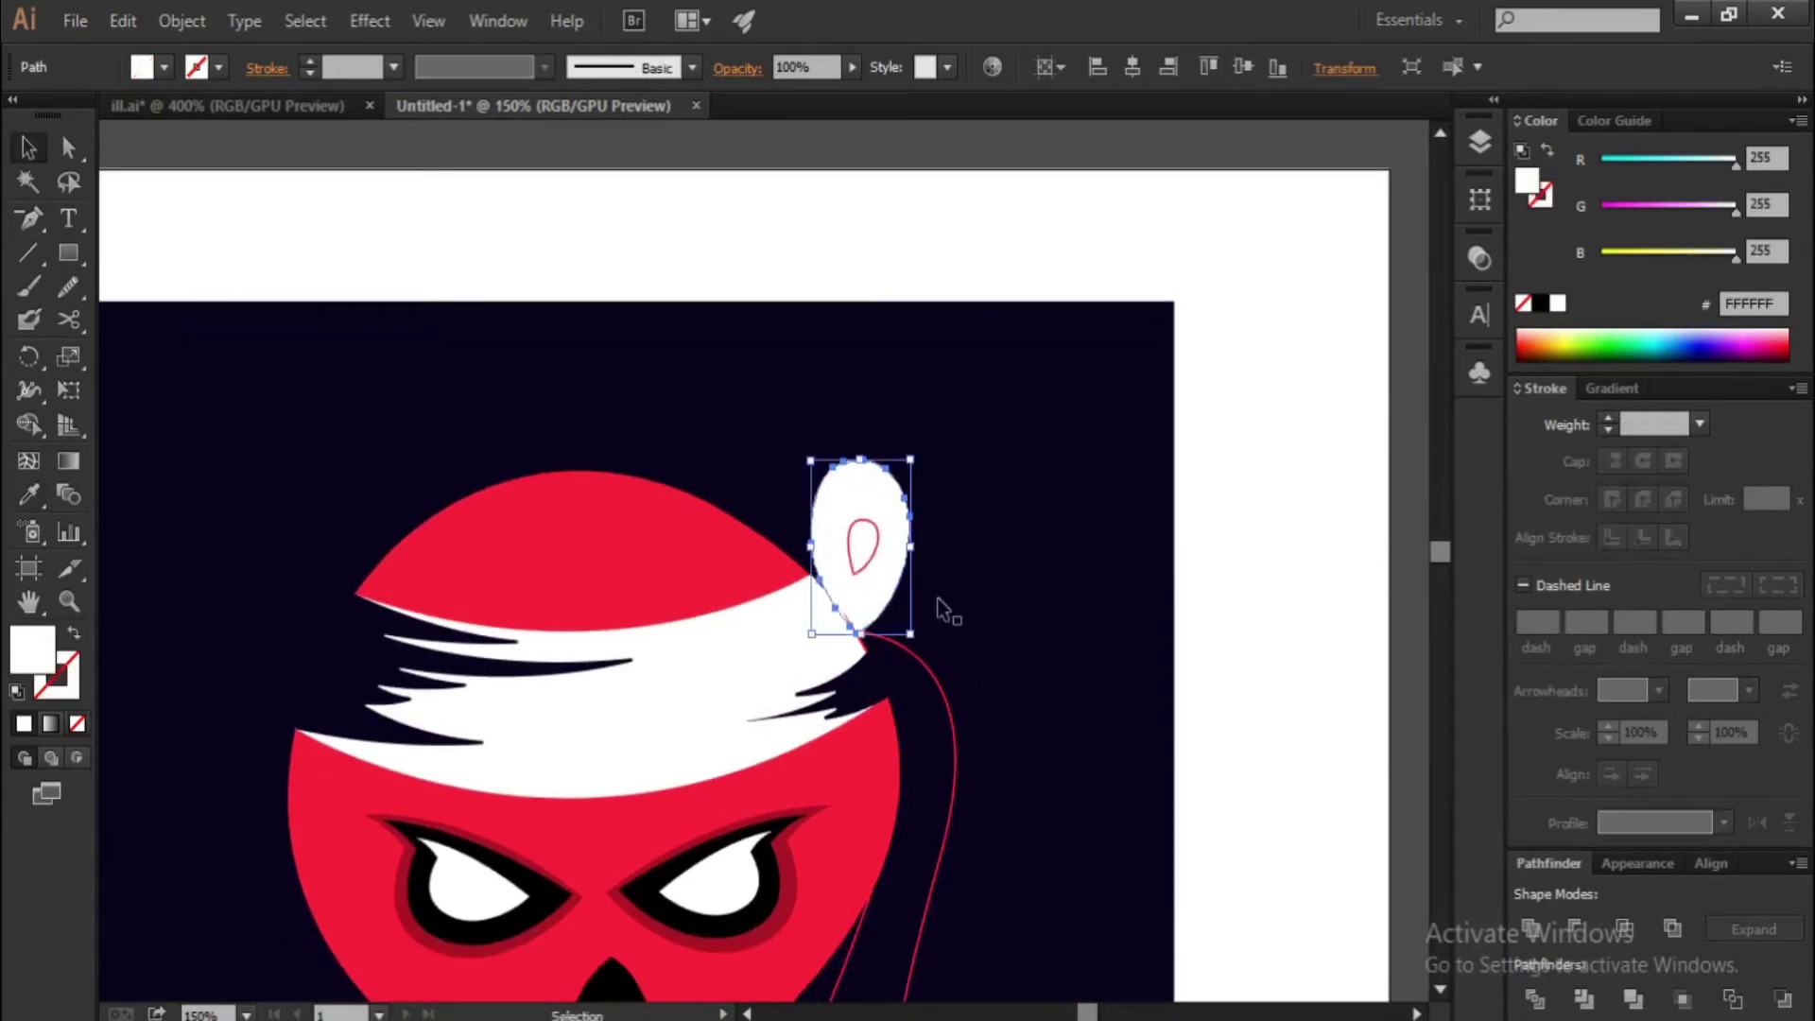
pyautogui.click(870, 554)
pyautogui.press('i')
pyautogui.click(1050, 586)
pyautogui.scroll(-1, 1057, 579)
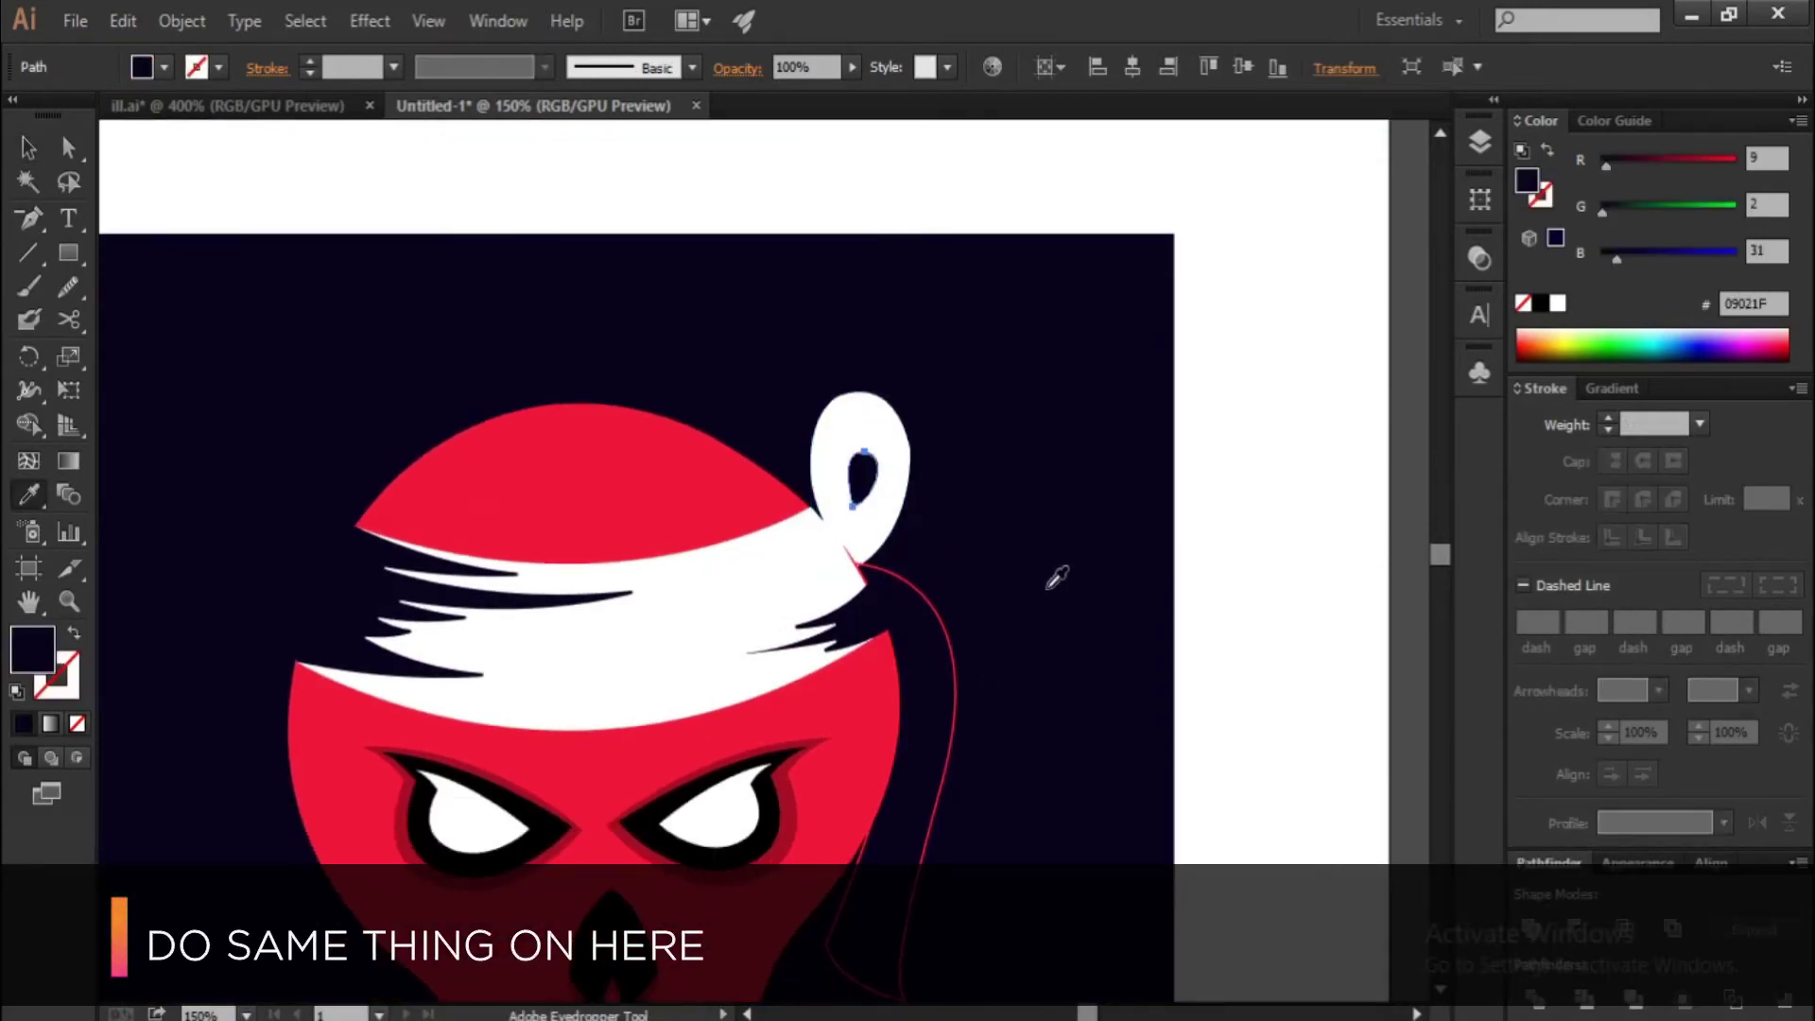
# Fill the hanging tail white to match the headband
pyautogui.click(955, 653)
pyautogui.scroll(1, 954, 652)
pyautogui.press('i')
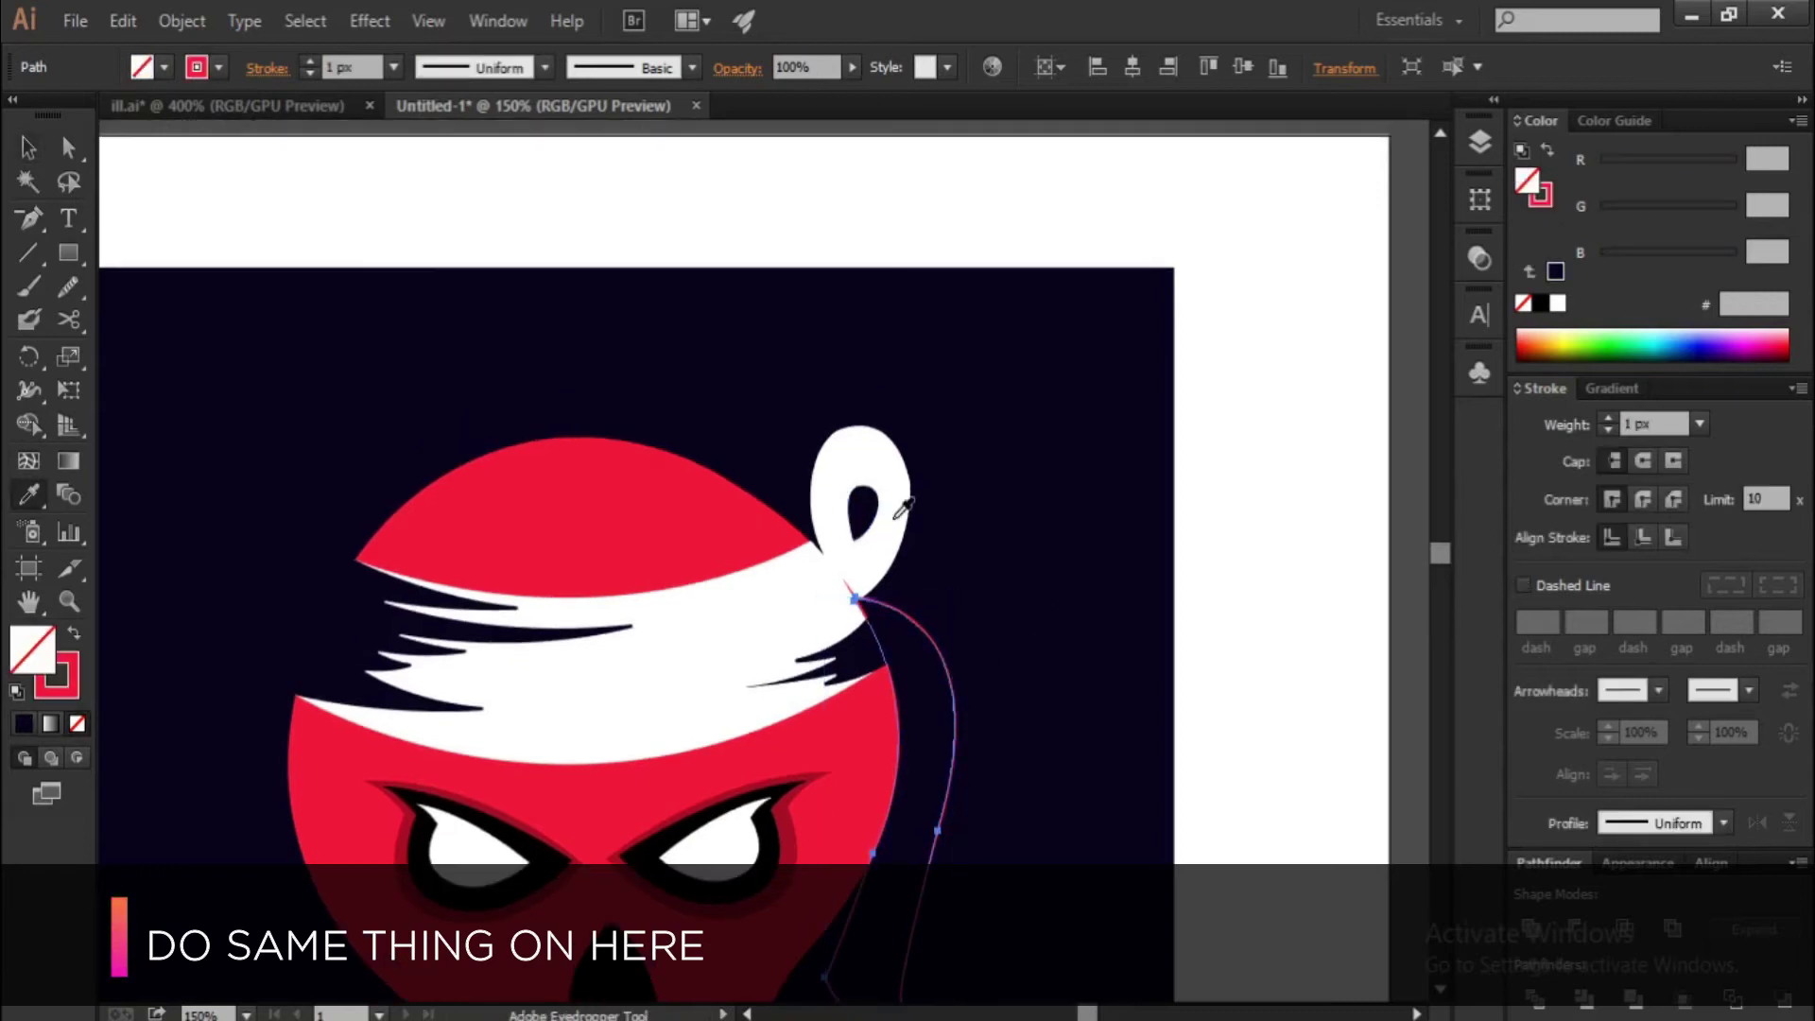
pyautogui.click(900, 521)
pyautogui.scroll(-1, 946, 558)
pyautogui.hotkey('ctrl', 'shift', 'a')
pyautogui.scroll(-1, 960, 600)
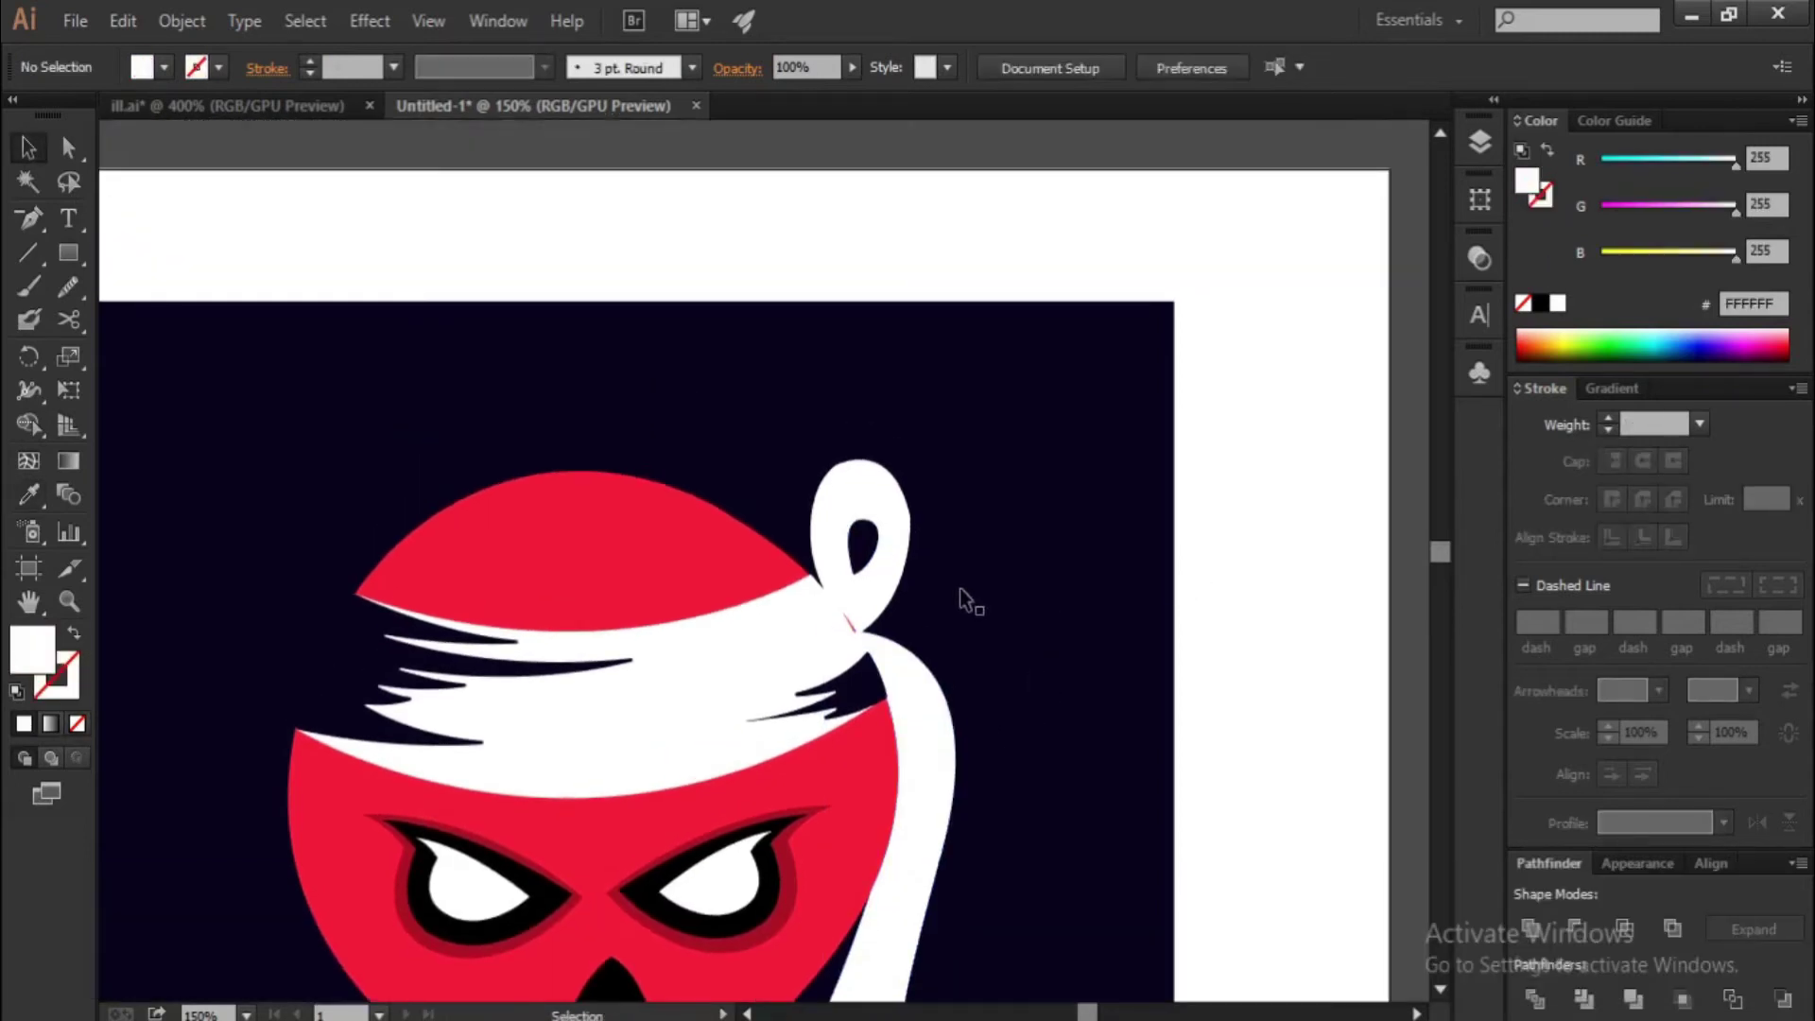
# Pen-draw dark shading over the loop's top and a stripe along the tail's right side
pyautogui.hotkey('ctrl', '+')
pyautogui.hotkey('ctrl', '+')
pyautogui.press('p')
pyautogui.click(1026, 581)
pyautogui.moveTo(1159, 547); pyautogui.dragTo(1228, 560)
pyautogui.moveTo(1229, 611); pyautogui.dragTo(1078, 622)
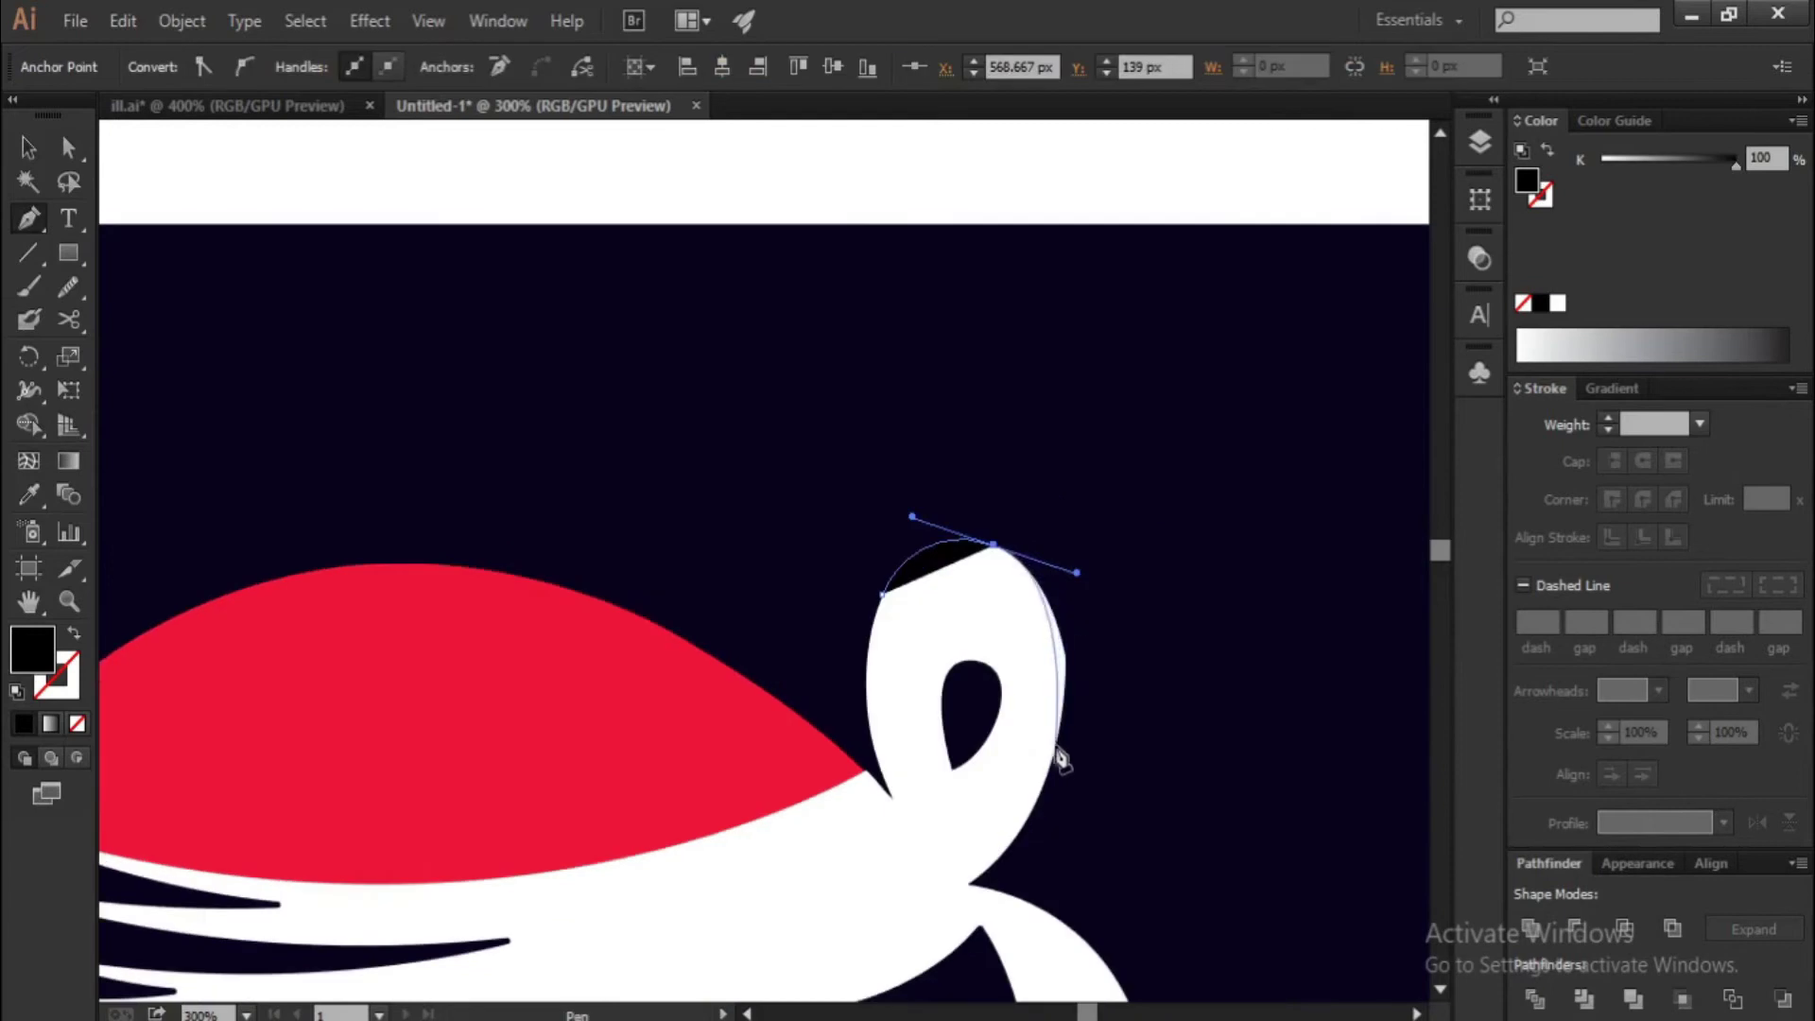
pyautogui.moveTo(1022, 829); pyautogui.dragTo(949, 924)
pyautogui.moveTo(1042, 677)
pyautogui.mouseDown()
pyautogui.moveTo(1033, 665)
pyautogui.moveTo(1011, 693)
pyautogui.mouseUp()
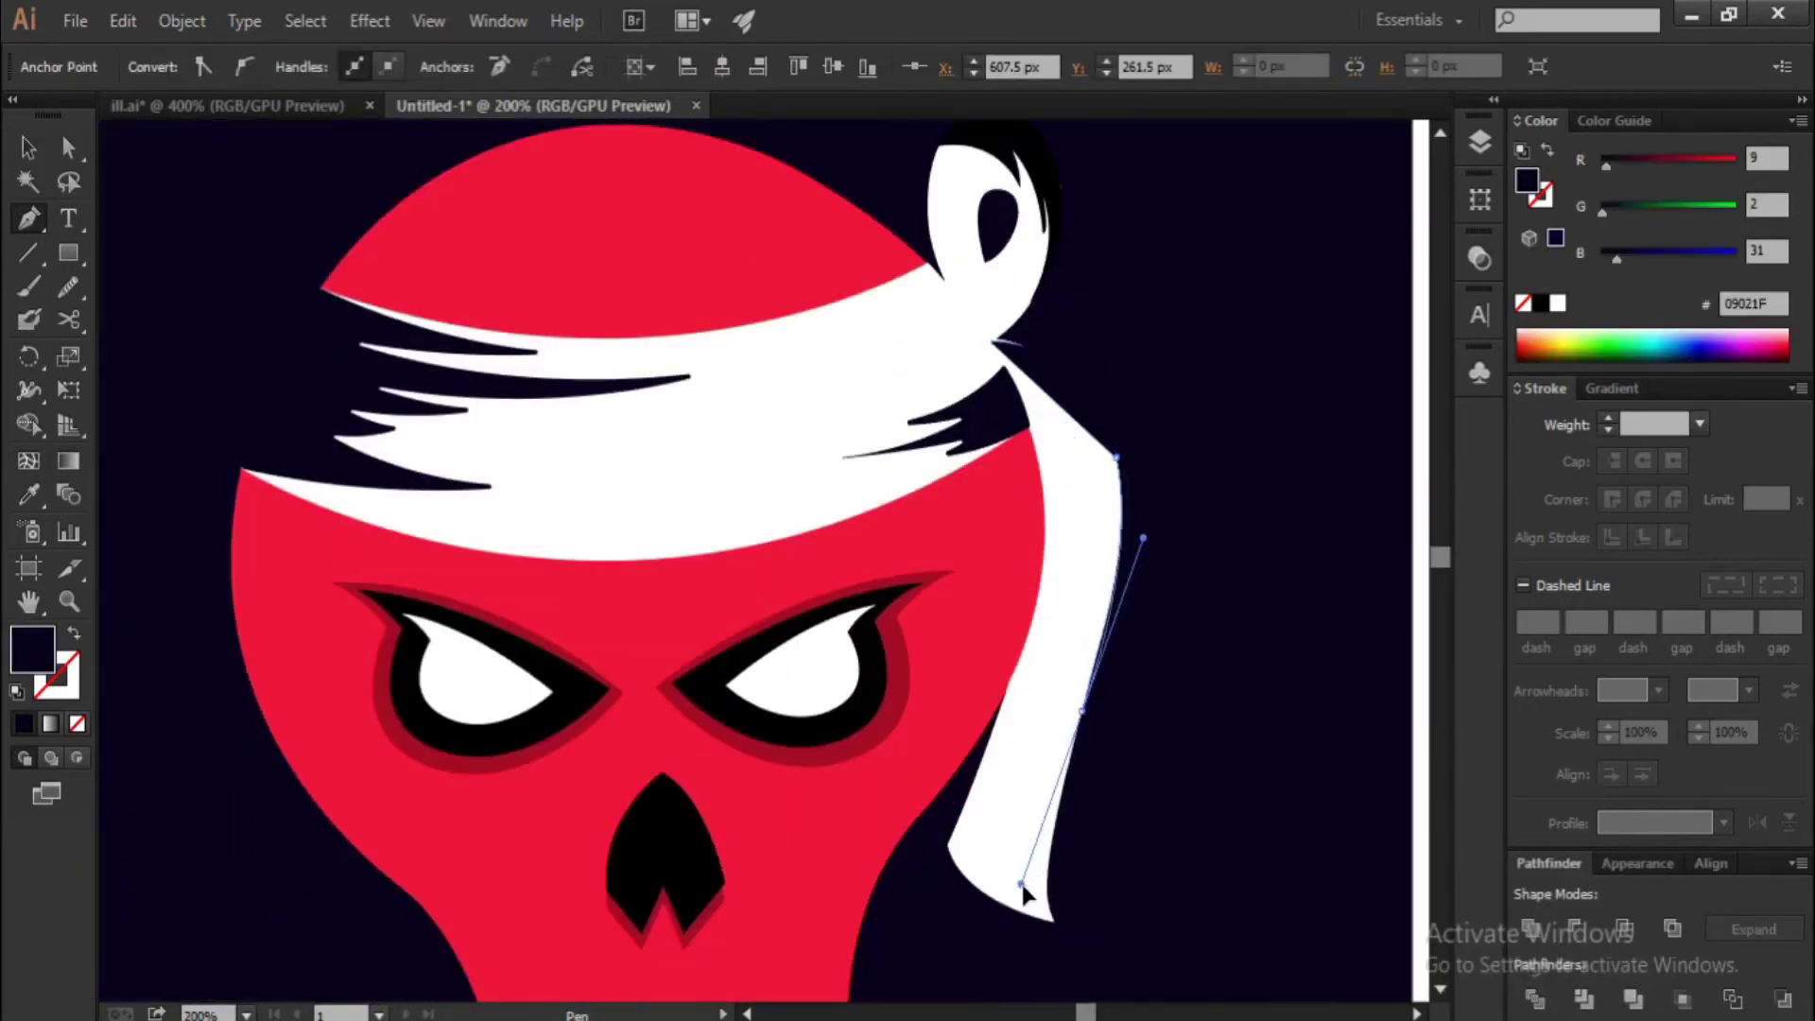
pyautogui.scroll(3, 1040, 804)
pyautogui.click(1101, 558)
pyautogui.click(1060, 489)
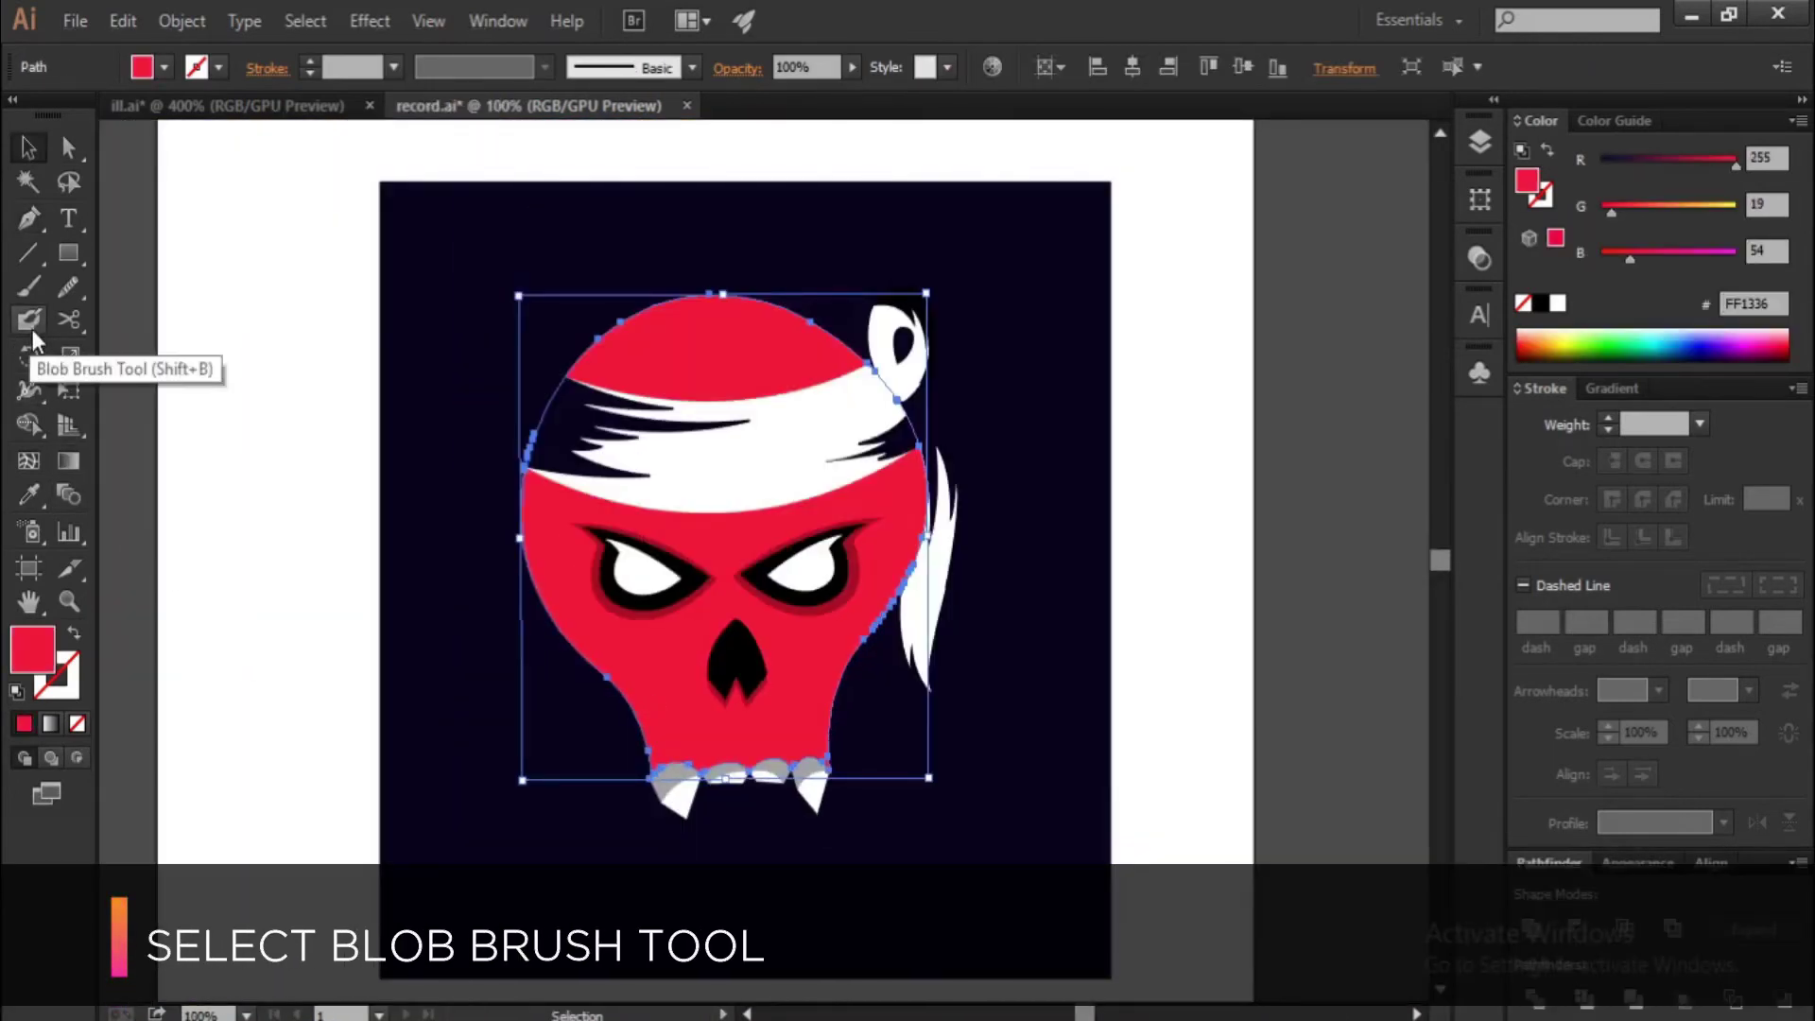
# Pick the Blob Brush and lower its opacity to about 35% in the Transparency panel
pyautogui.click(32, 329)
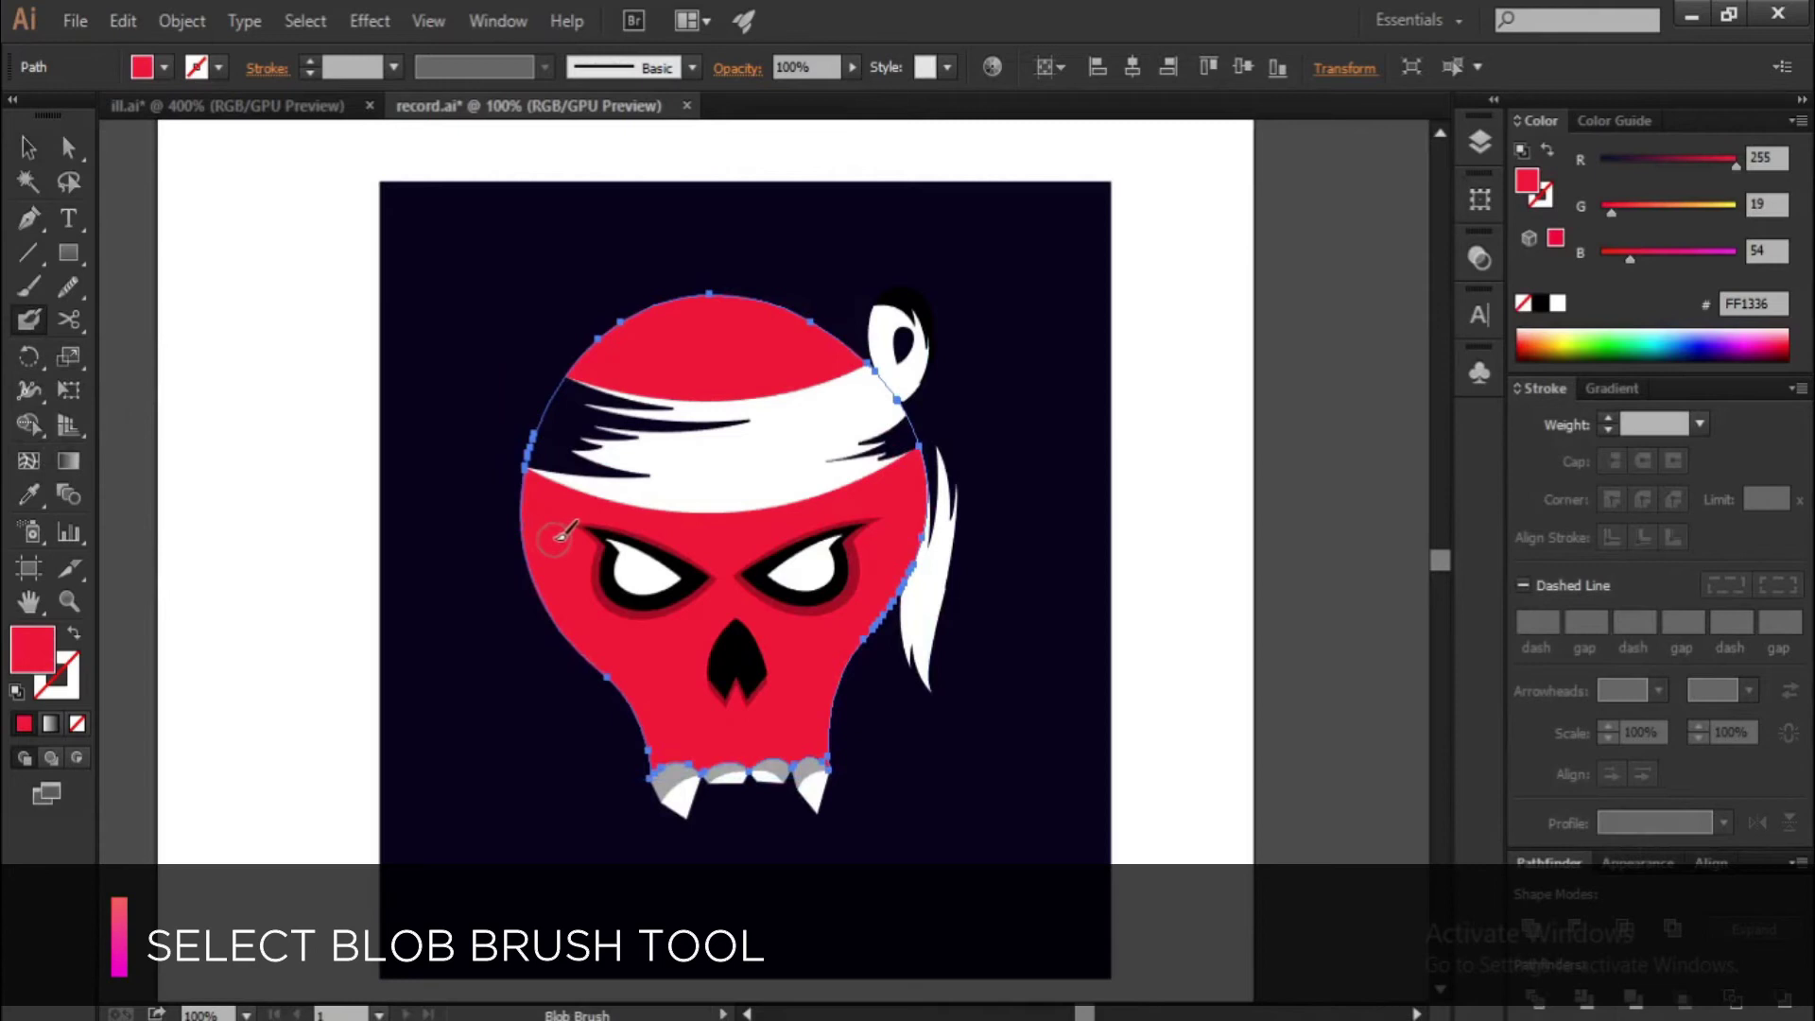
pyautogui.scroll(1, 555, 540)
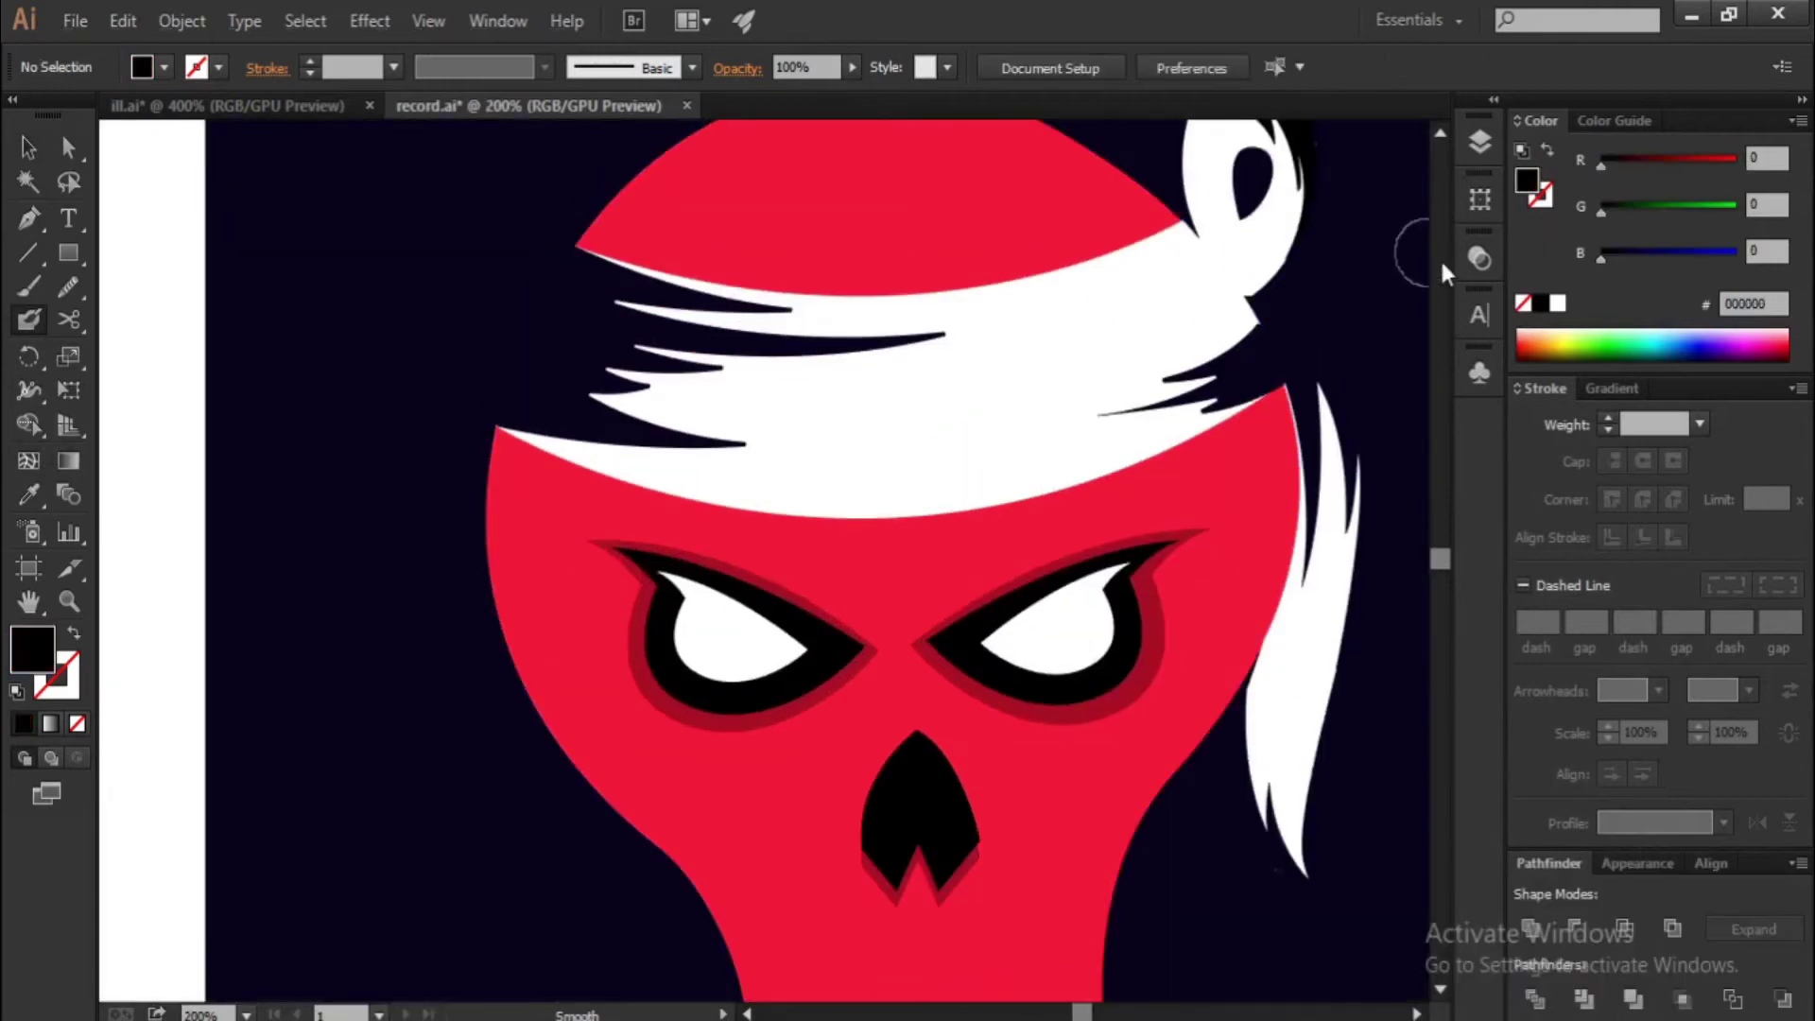
pyautogui.click(1481, 258)
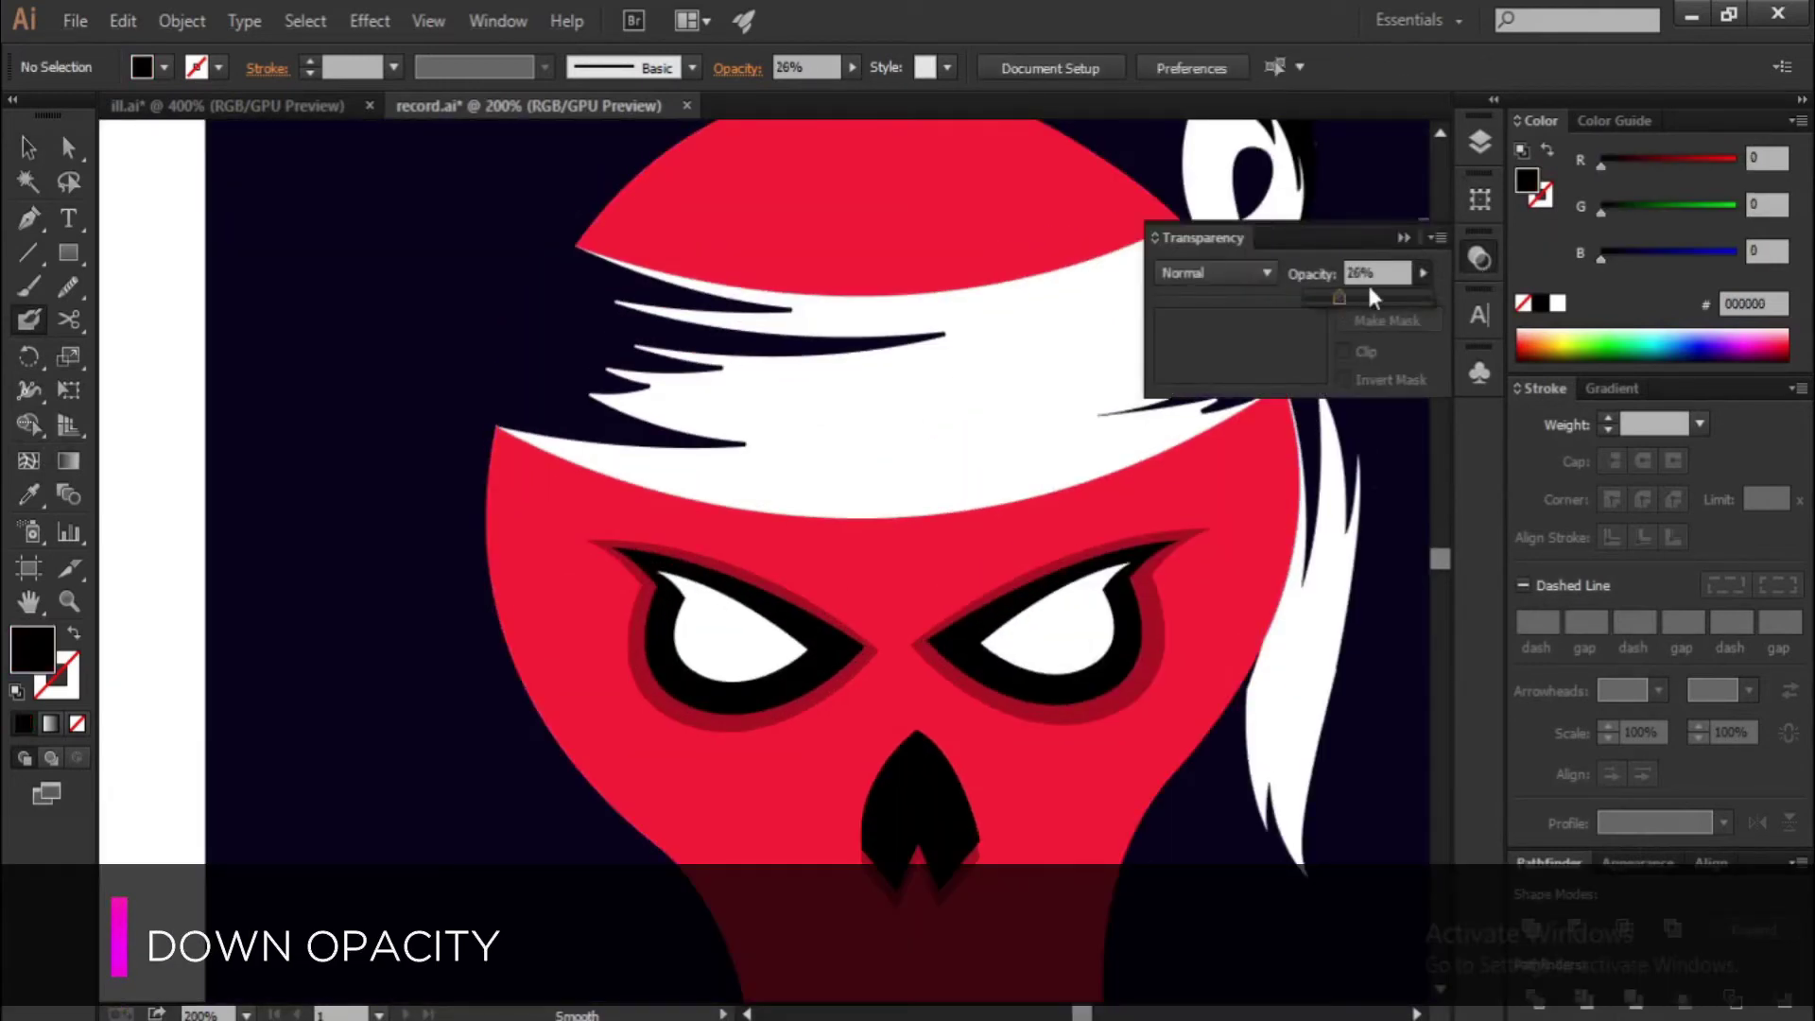
pyautogui.moveTo(1340, 296); pyautogui.dragTo(1342, 295)
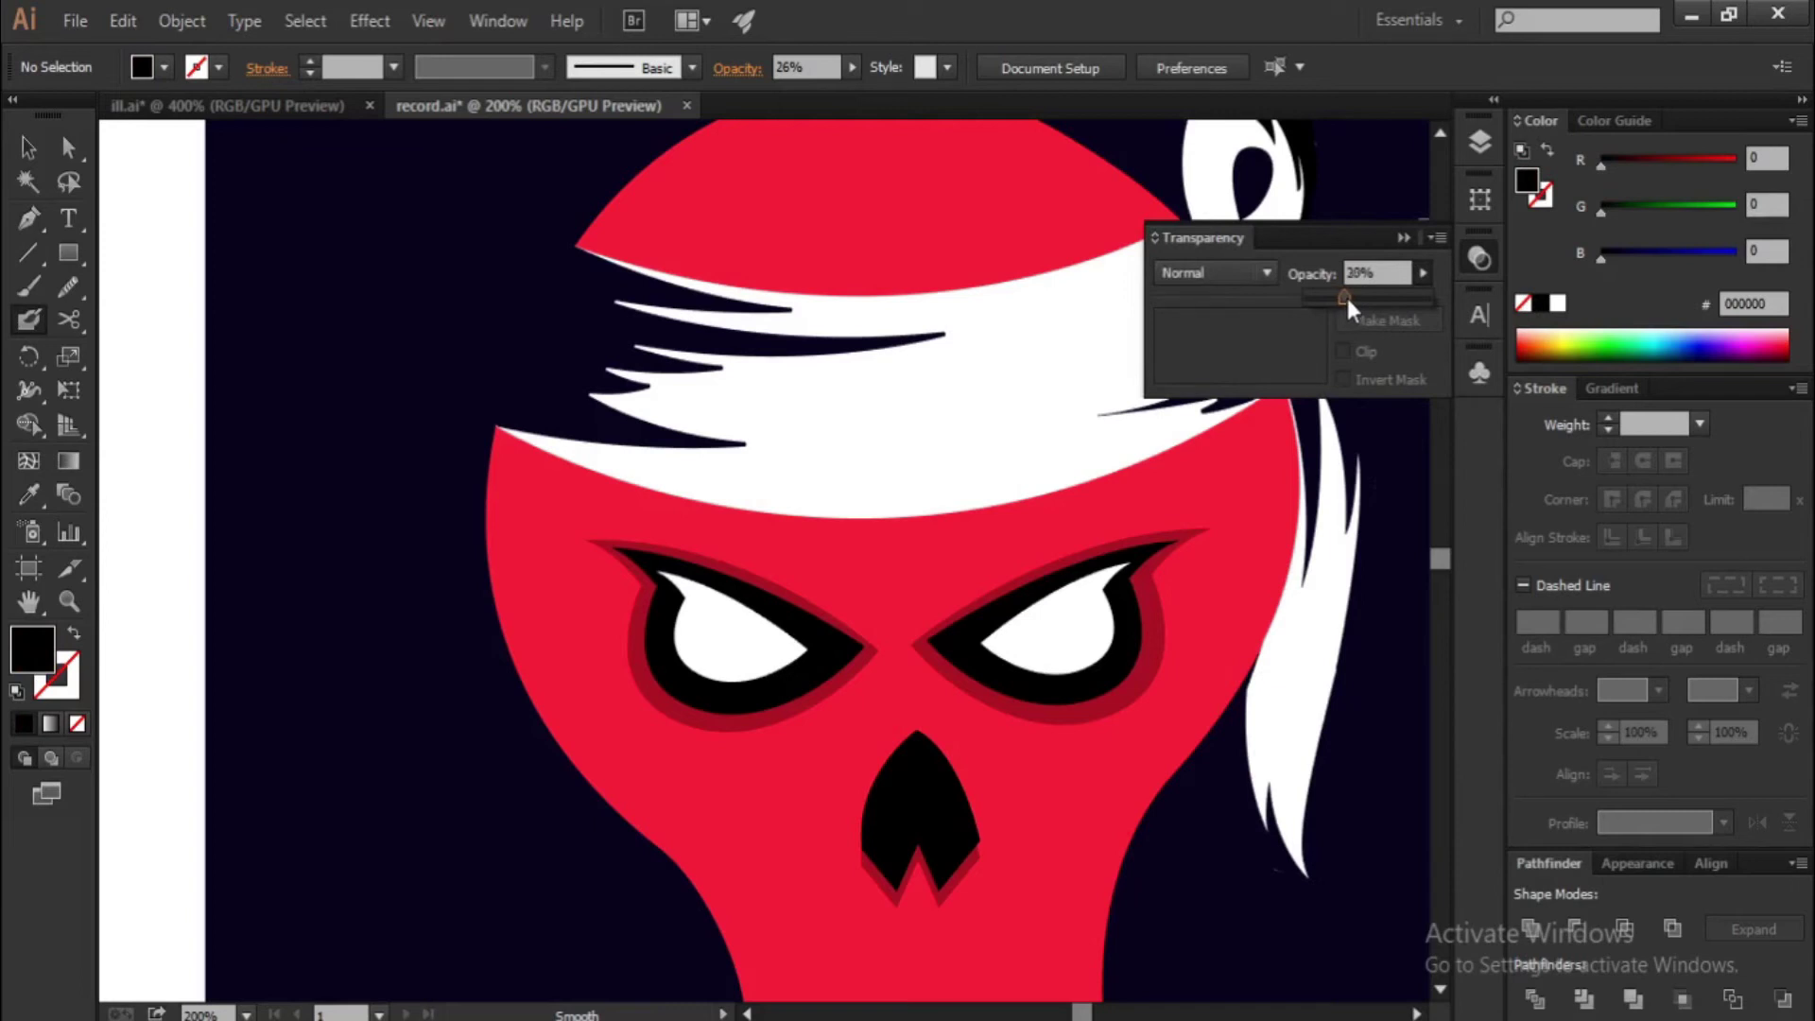
pyautogui.click(1404, 233)
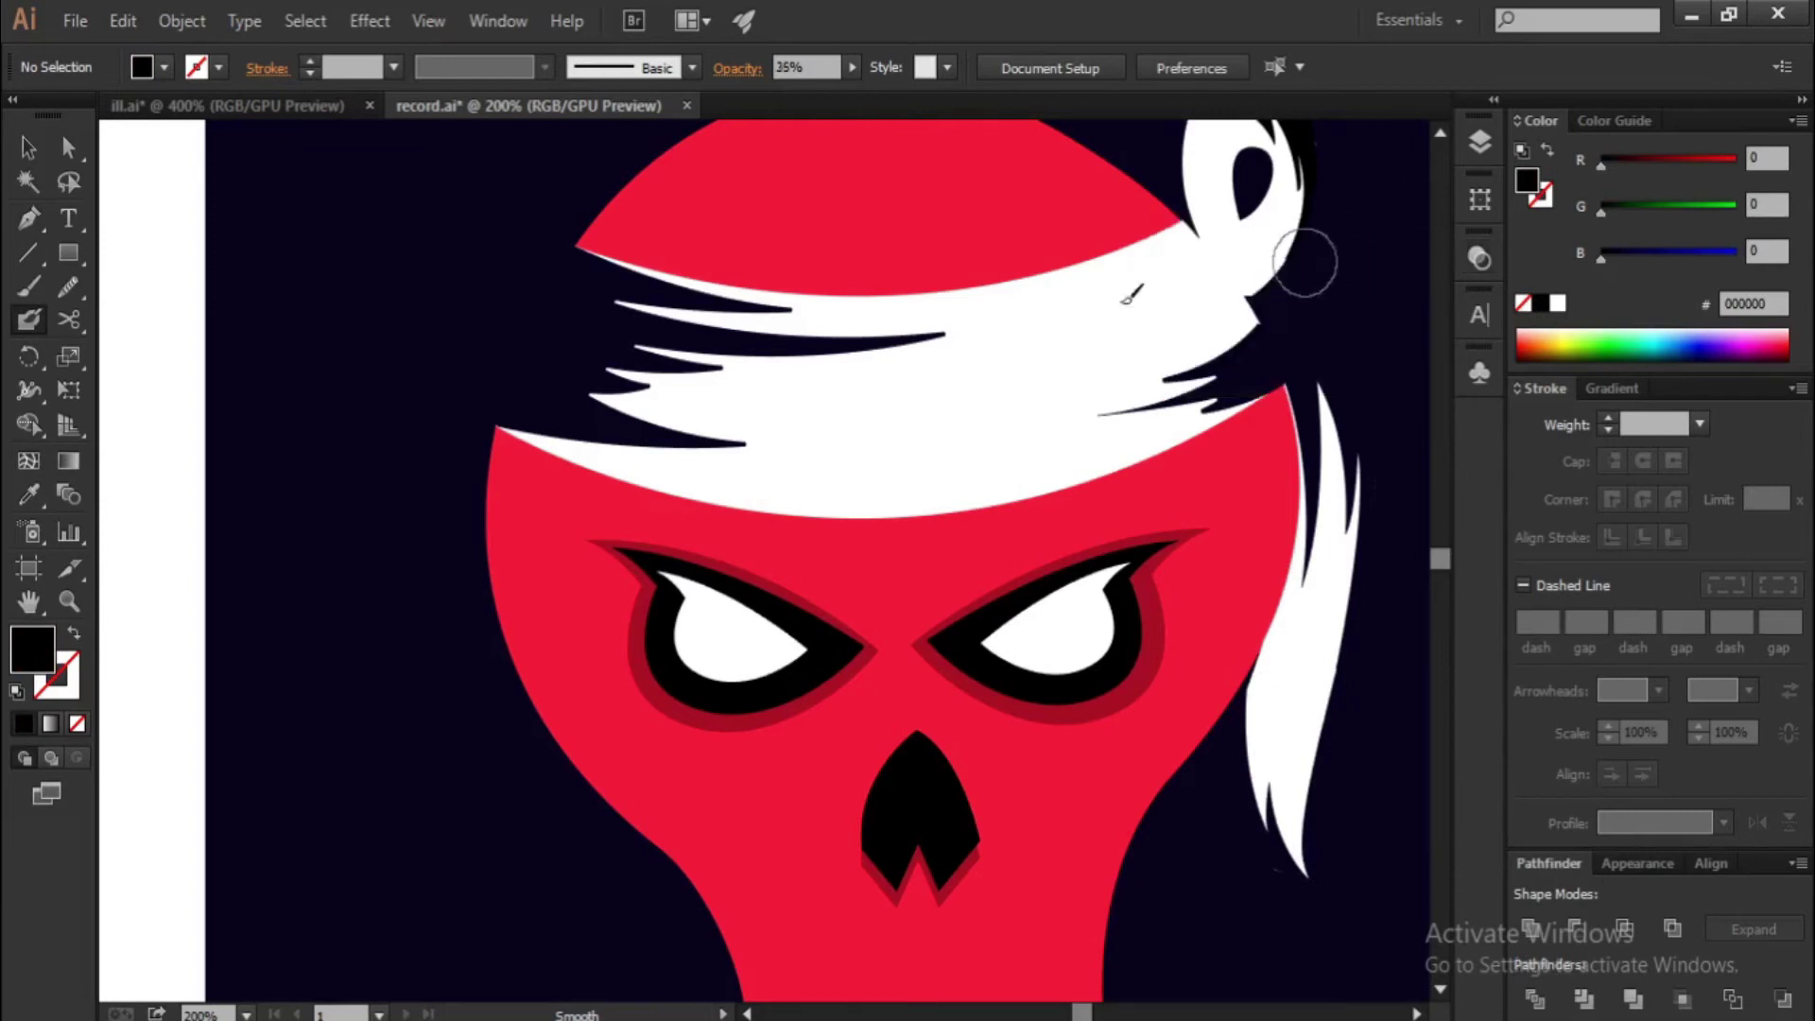
pyautogui.scroll(3, 567, 407)
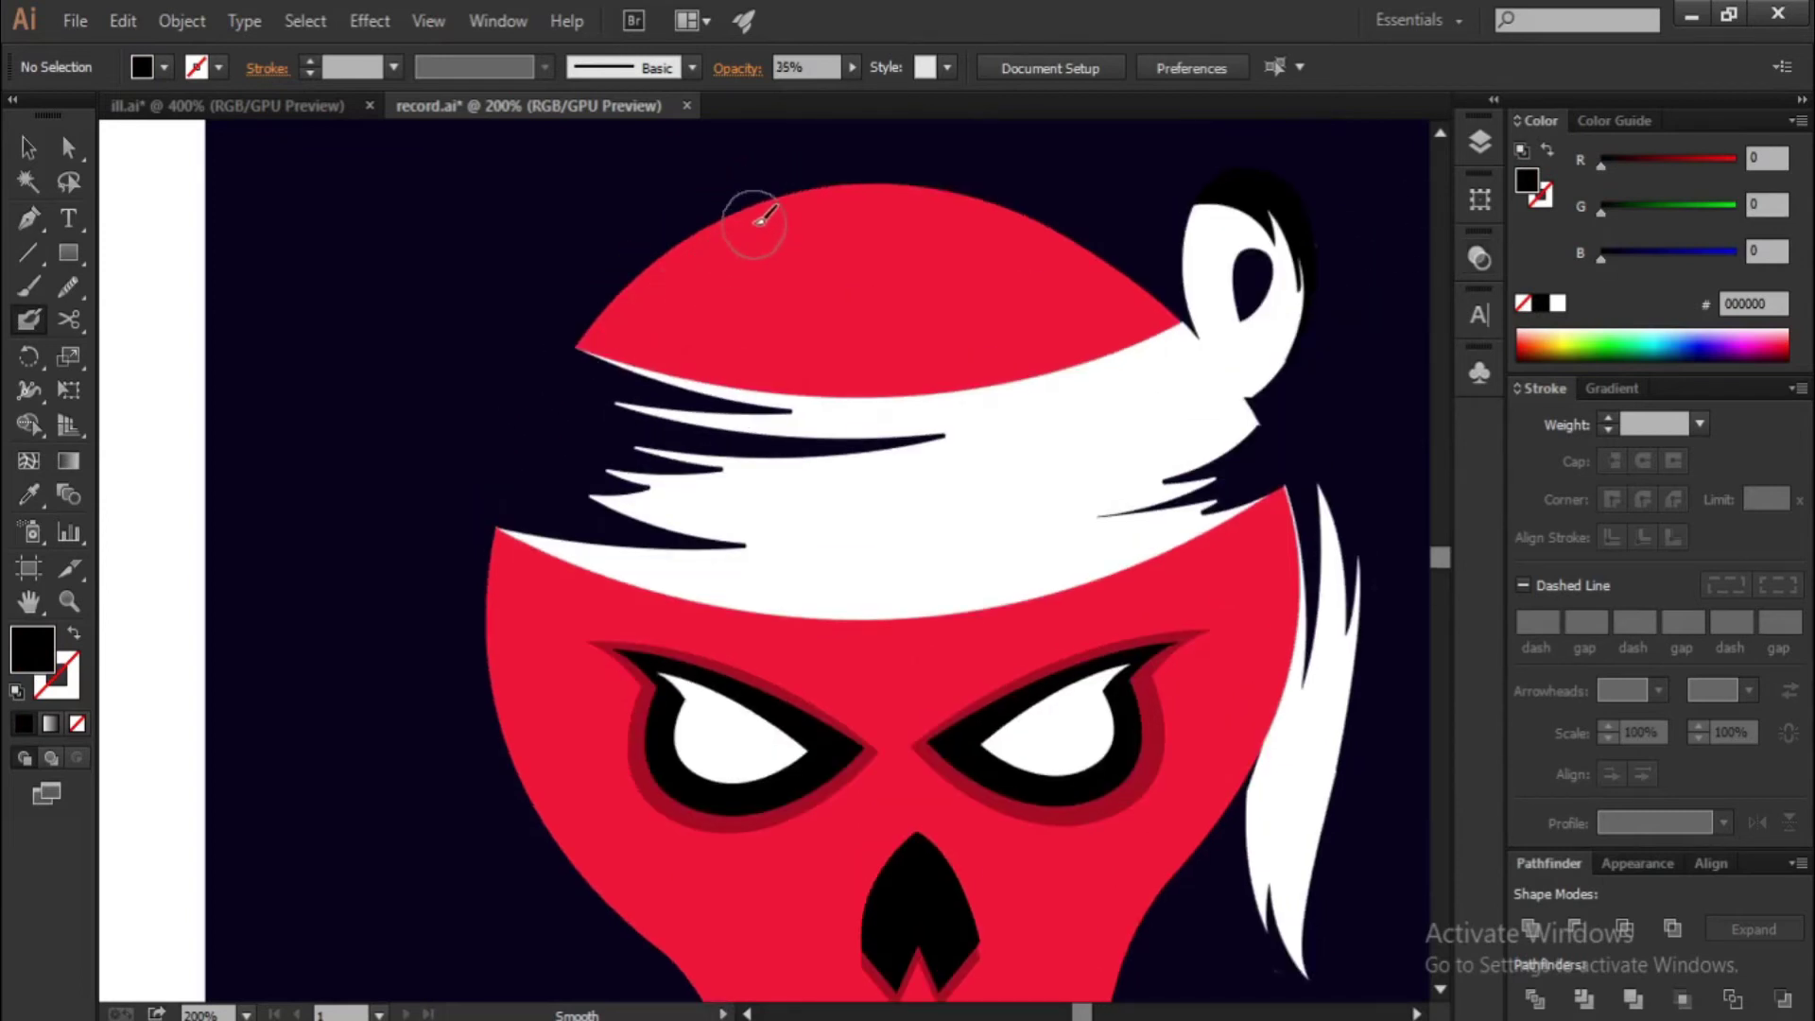
# Paint translucent dark shading along the top of the head and down the skull's left edge
pyautogui.moveTo(737, 219)
pyautogui.mouseDown()
pyautogui.moveTo(610, 317)
pyautogui.moveTo(582, 364)
pyautogui.moveTo(515, 605)
pyautogui.mouseUp()
pyautogui.moveTo(527, 723); pyautogui.dragTo(529, 732)
pyautogui.scroll(-5, 544, 386)
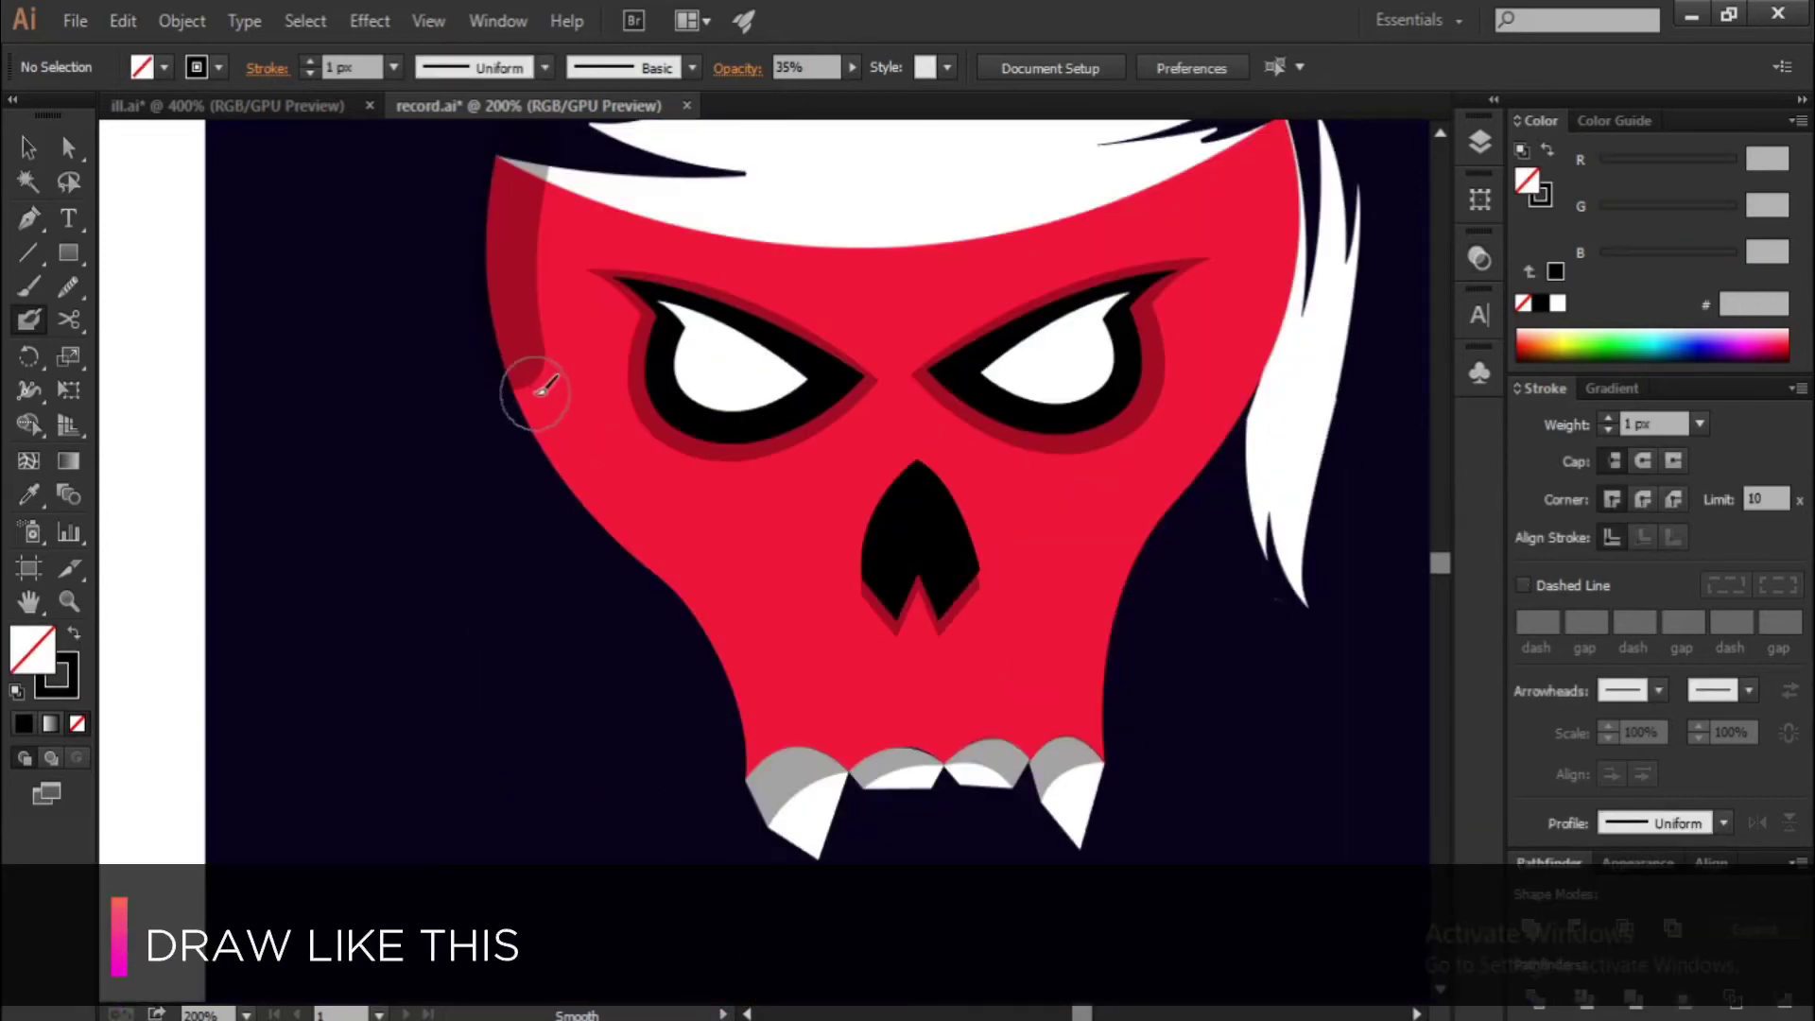
pyautogui.moveTo(534, 393); pyautogui.dragTo(535, 405)
pyautogui.moveTo(726, 707); pyautogui.dragTo(732, 747)
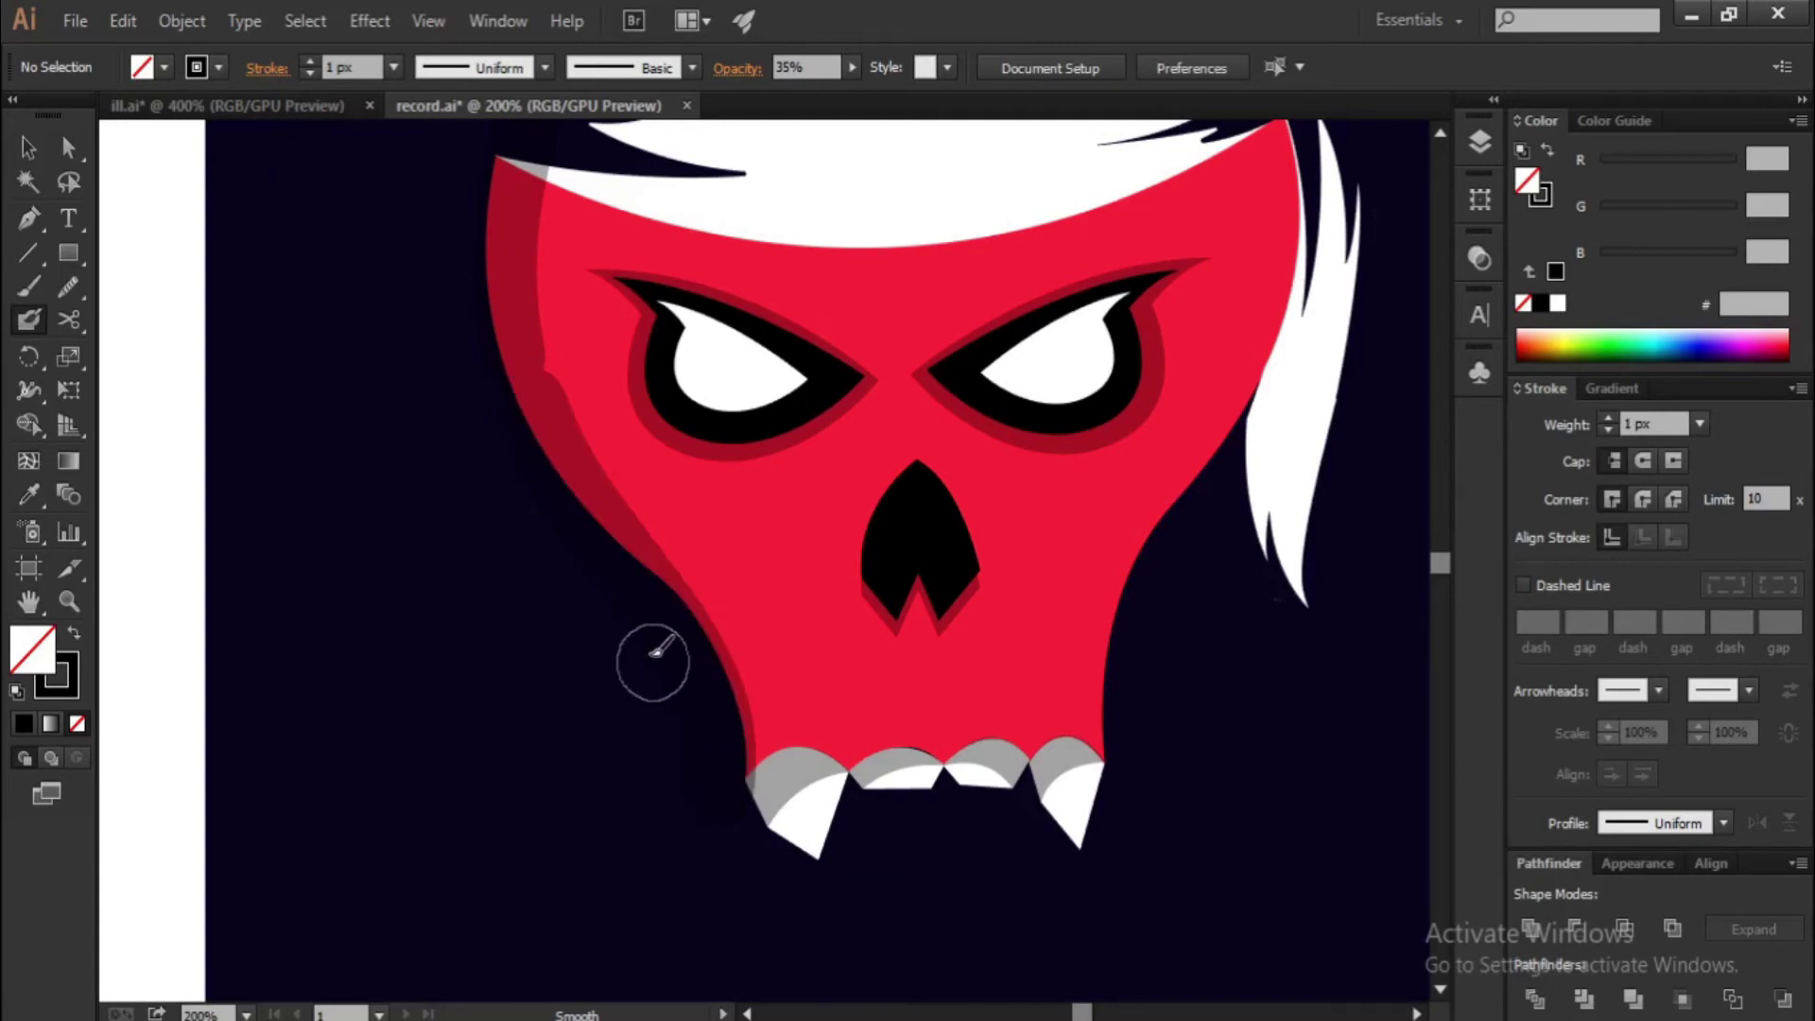
pyautogui.scroll(-3, 649, 648)
pyautogui.scroll(4, 759, 584)
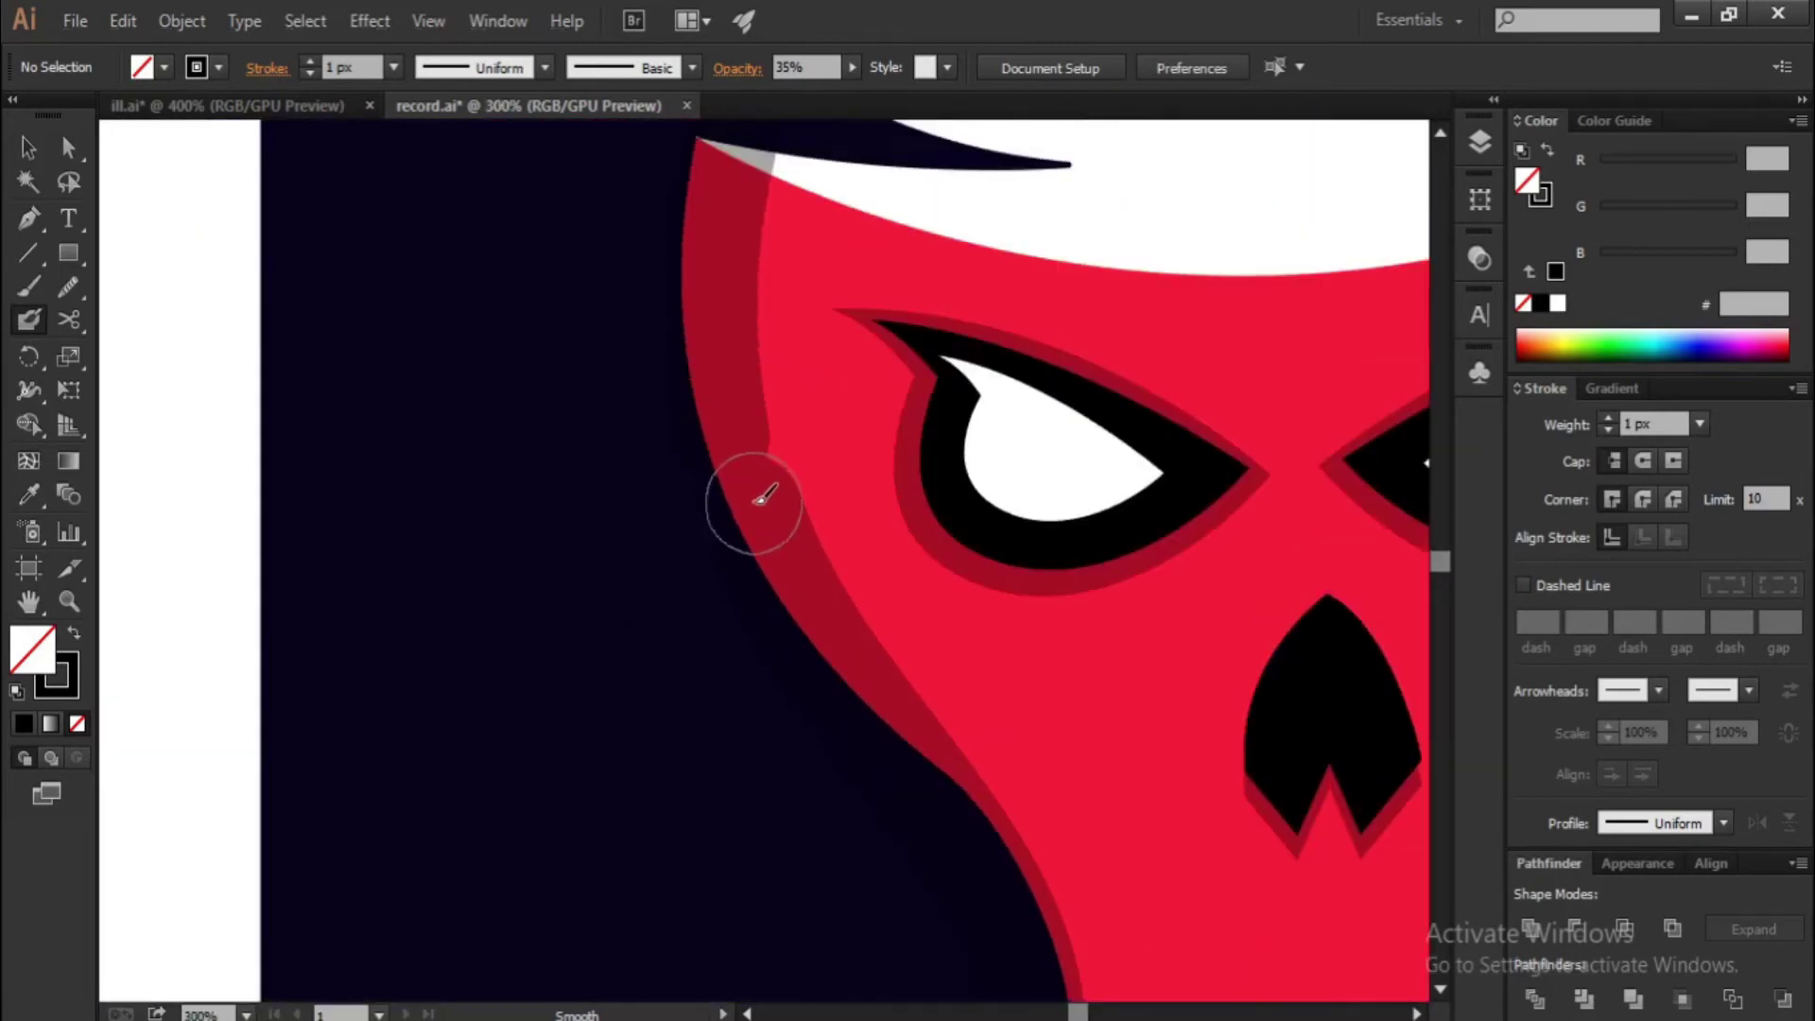
# Add more shading to the left edge and paint a shade down the skull's right side
pyautogui.moveTo(743, 465); pyautogui.dragTo(770, 515)
pyautogui.scroll(-2, 758, 519)
pyautogui.moveTo(750, 356); pyautogui.dragTo(756, 473)
pyautogui.scroll(-4, 770, 579)
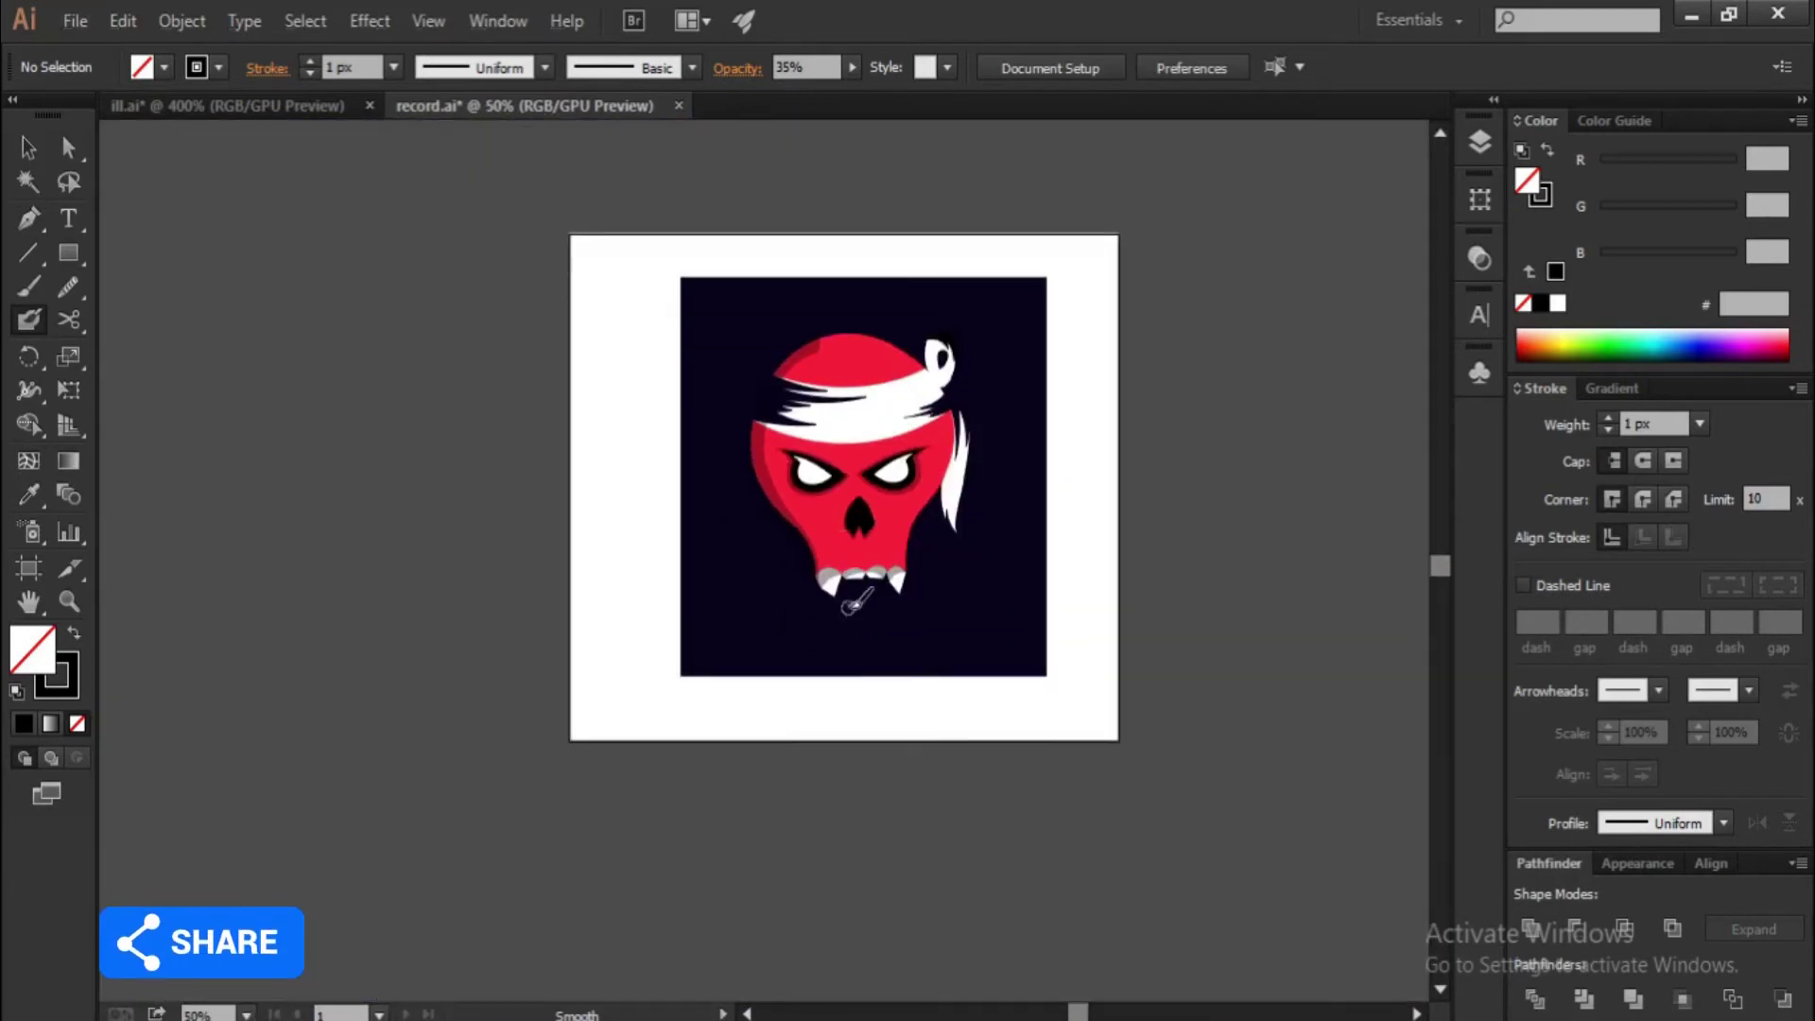
pyautogui.scroll(1, 854, 604)
pyautogui.scroll(2, 974, 555)
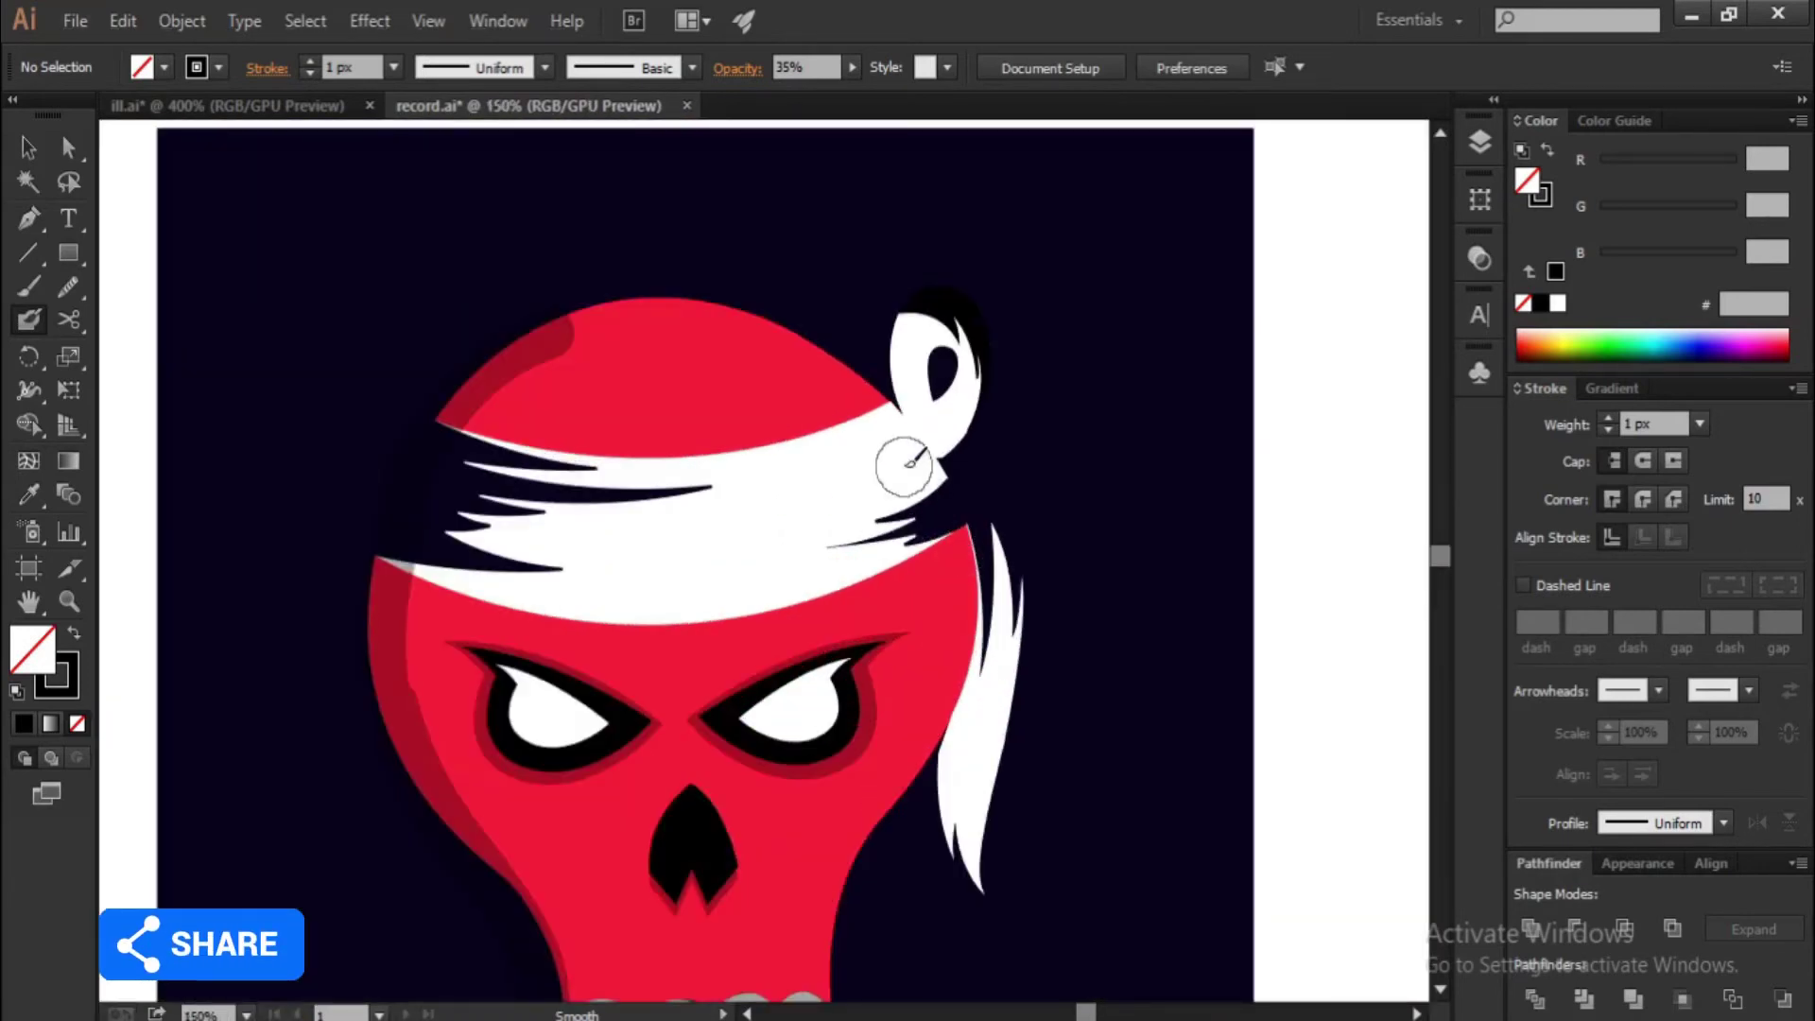
pyautogui.scroll(-1, 905, 463)
pyautogui.moveTo(830, 333); pyautogui.dragTo(950, 522)
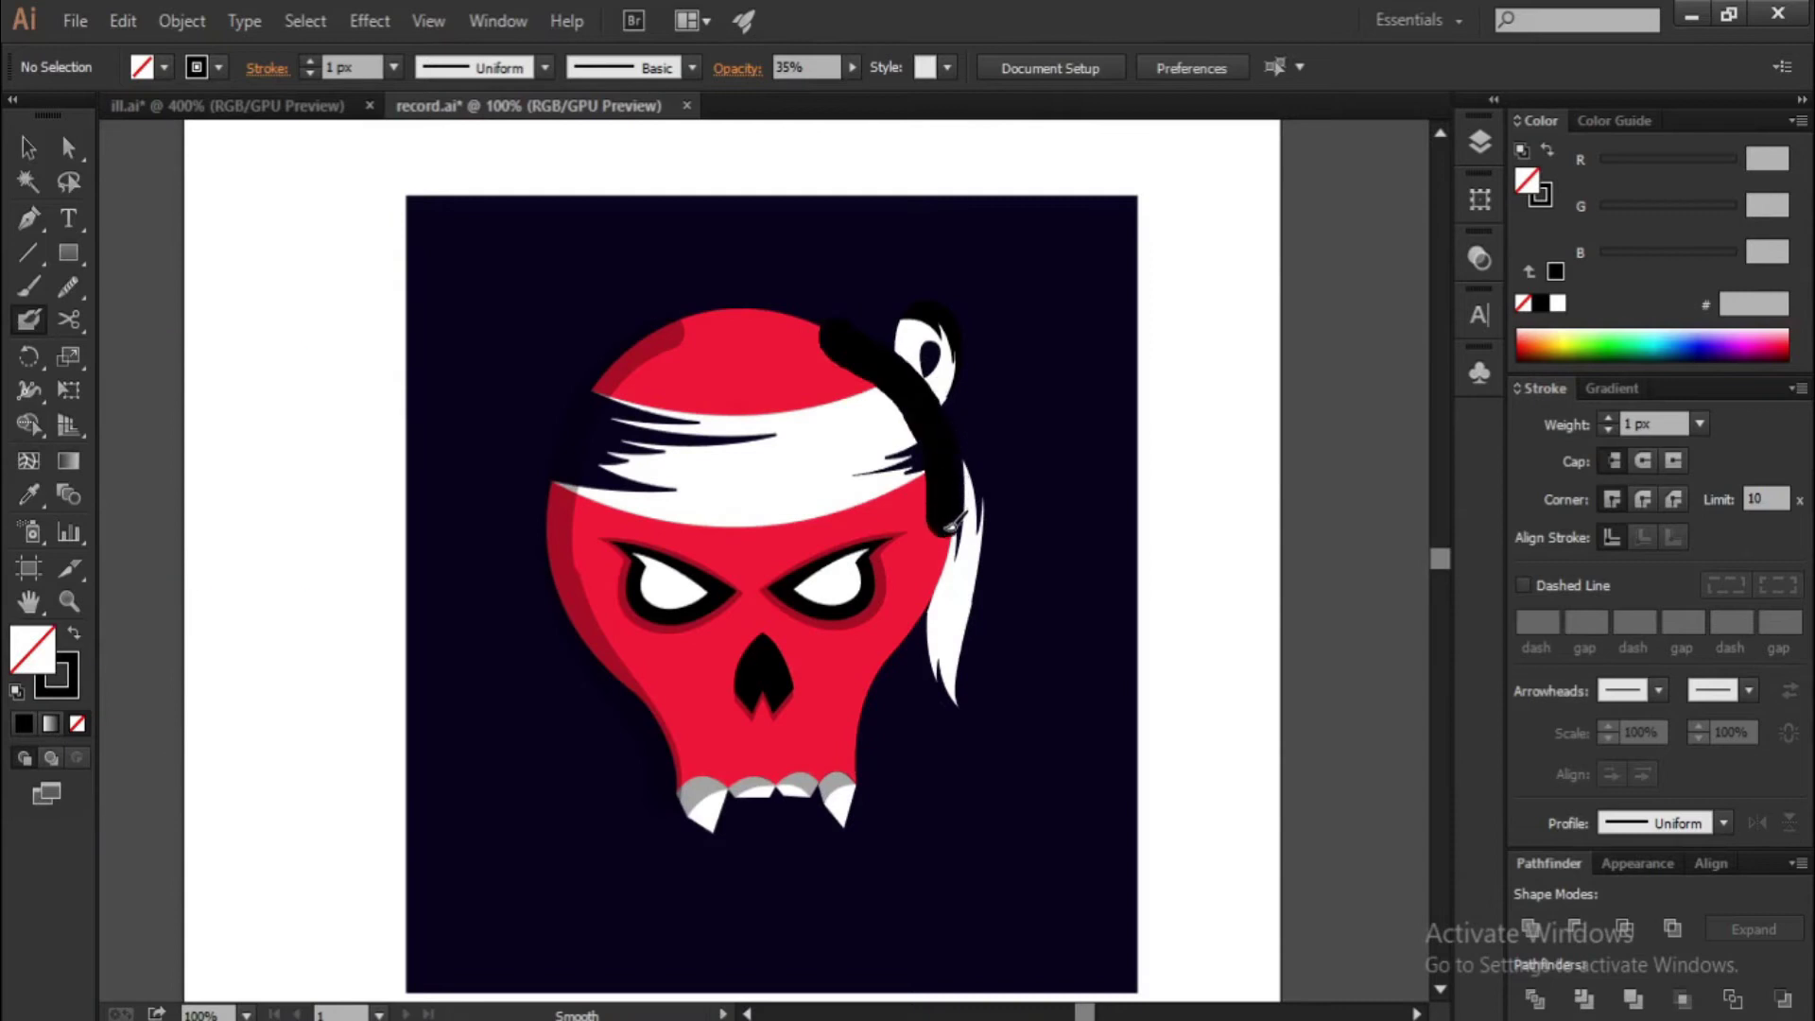
pyautogui.scroll(-1, 952, 522)
pyautogui.scroll(-1, 906, 508)
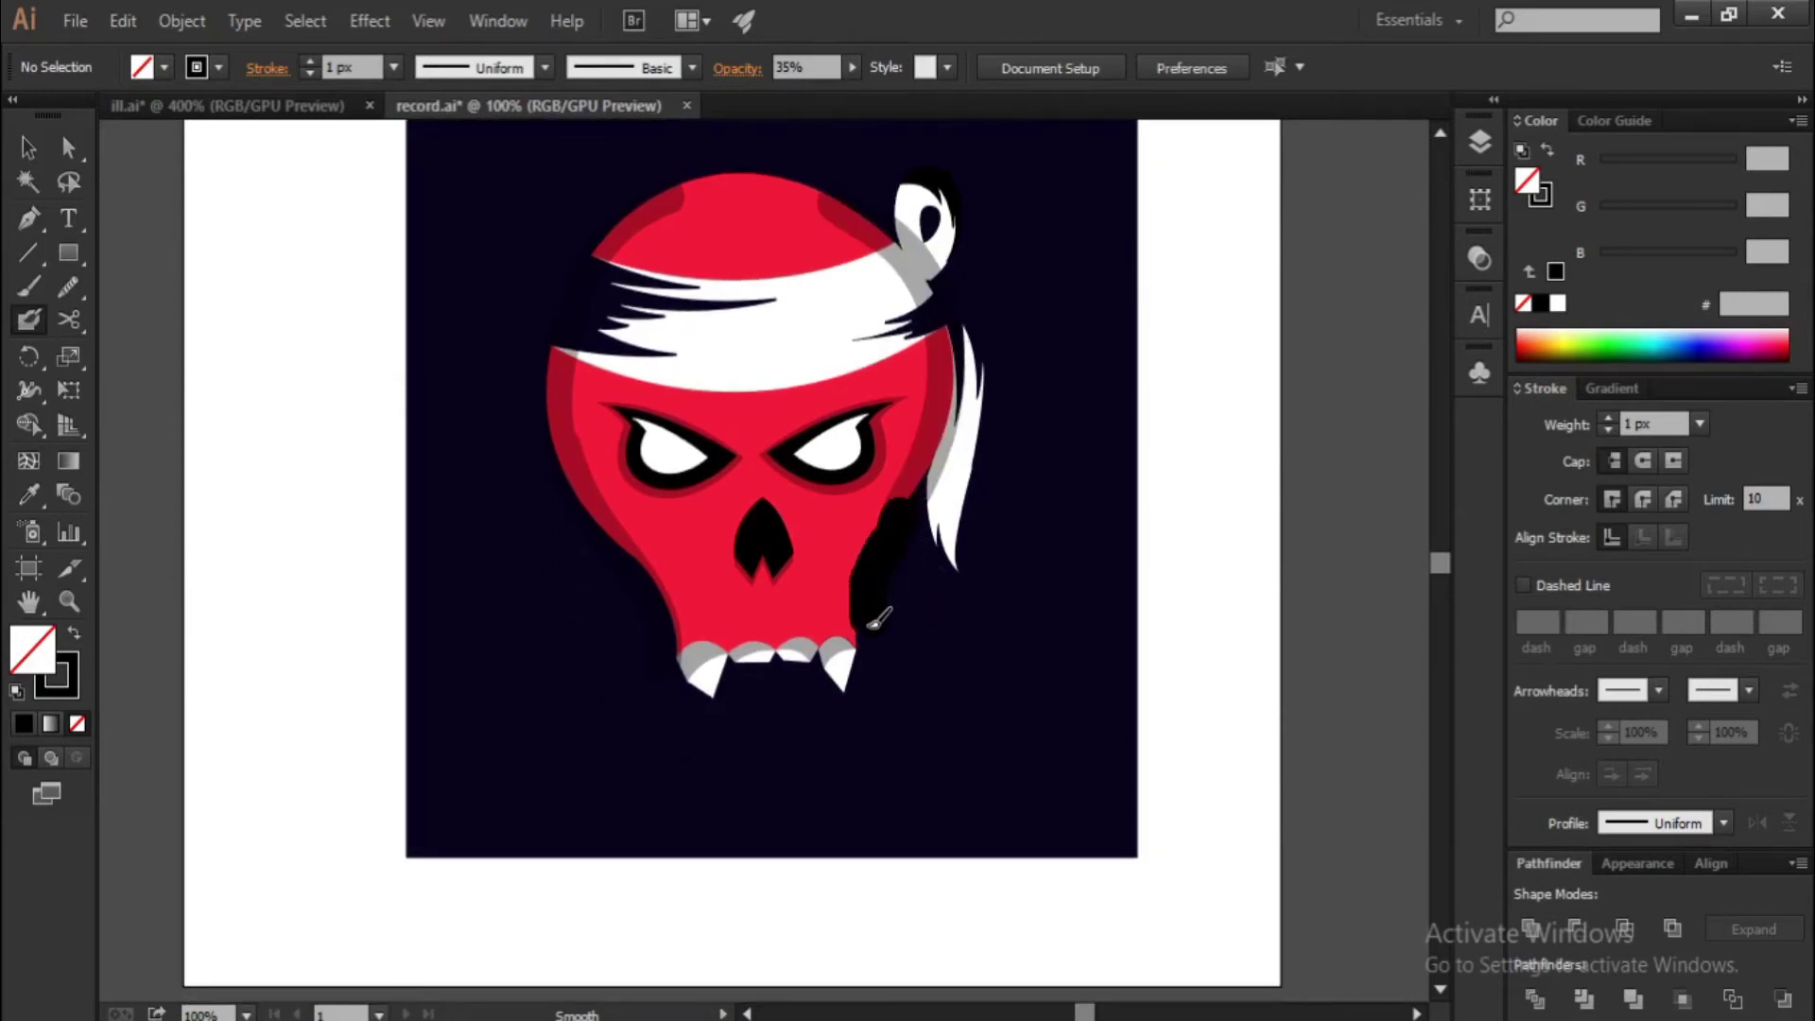
pyautogui.press('p')
pyautogui.scroll(2, 695, 589)
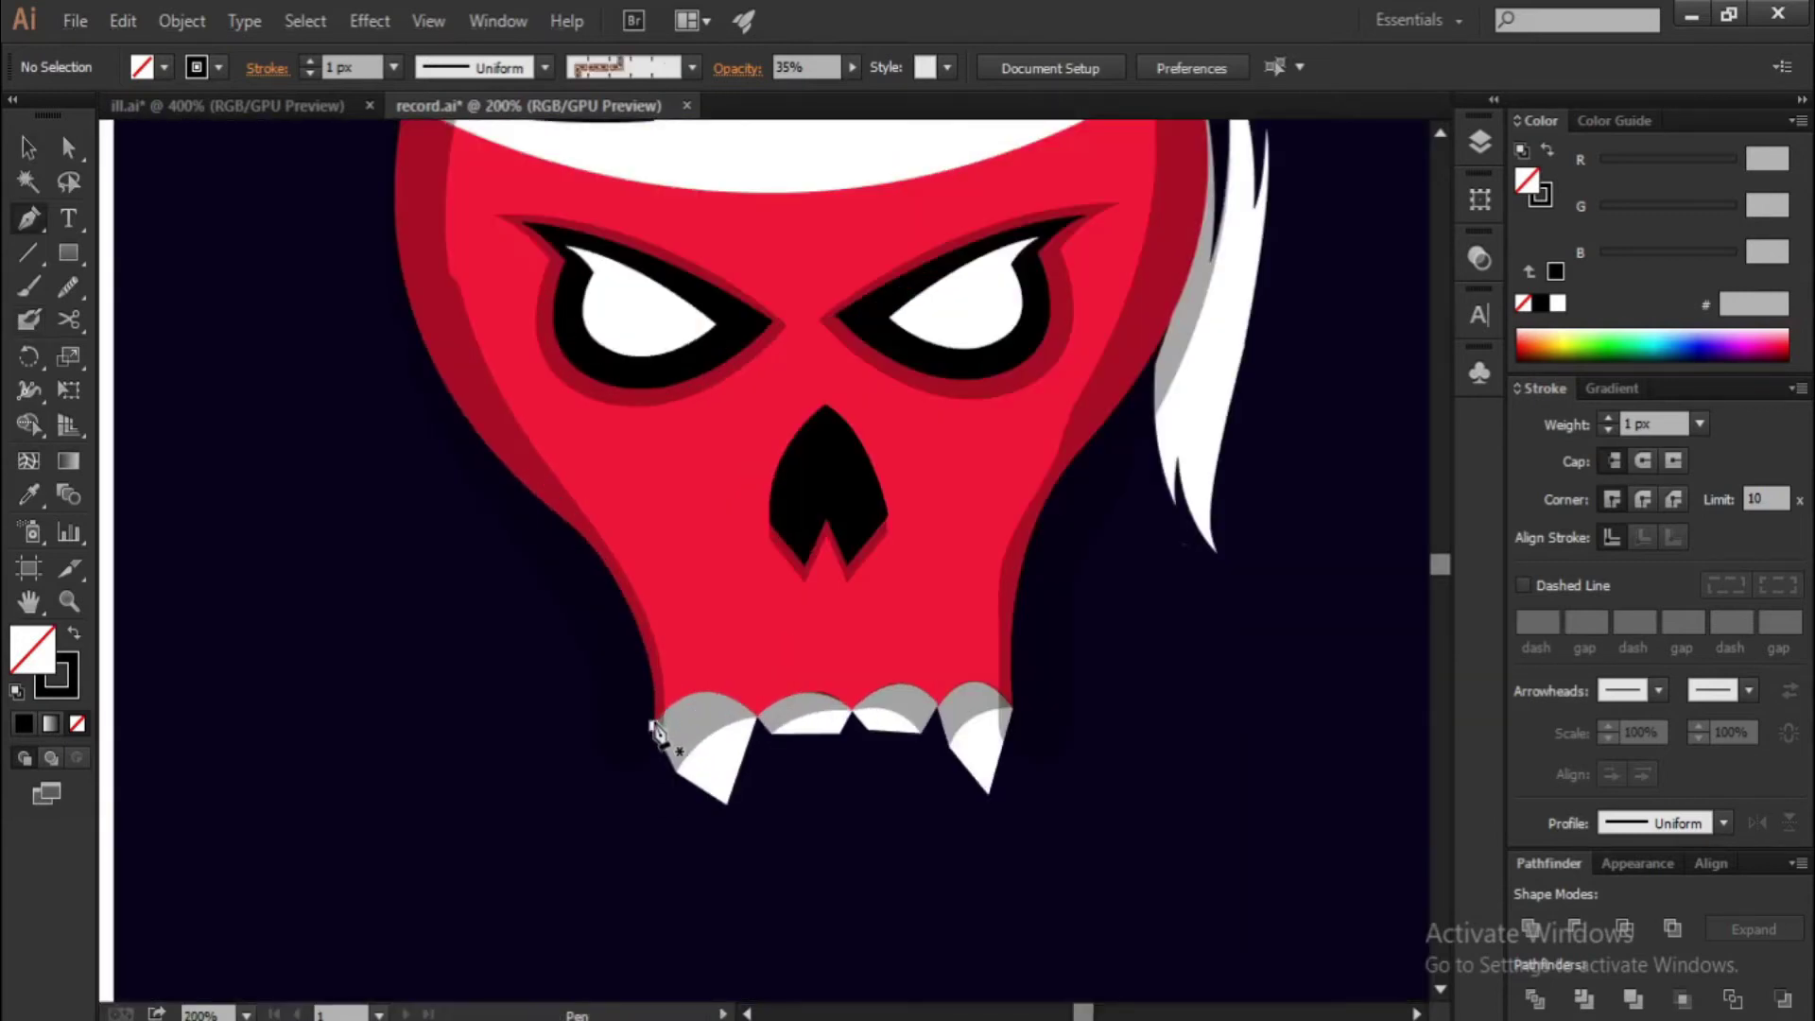
# Draw a closed scalloped Pen path along the tops of the teeth
pyautogui.click(655, 732)
pyautogui.scroll(2, 656, 732)
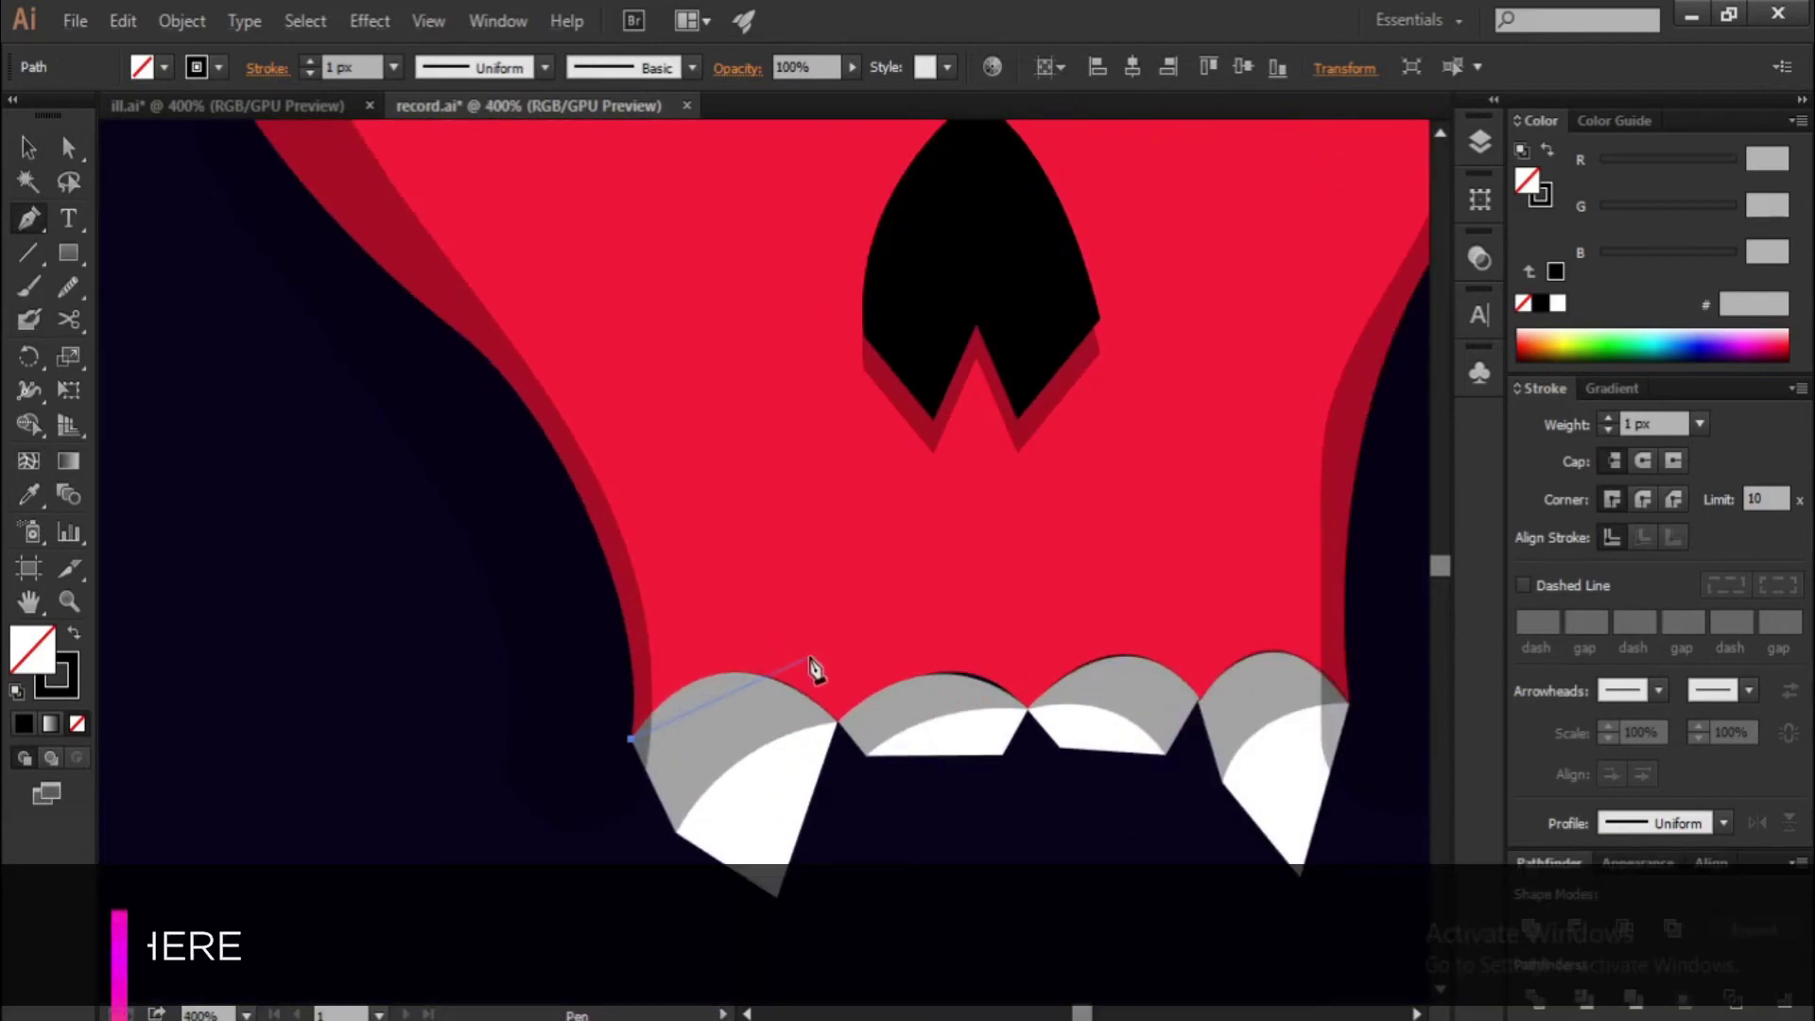
pyautogui.moveTo(868, 684); pyautogui.dragTo(950, 692)
pyautogui.moveTo(1003, 605)
pyautogui.mouseDown()
pyautogui.moveTo(1130, 653)
pyautogui.moveTo(1269, 752)
pyautogui.mouseUp()
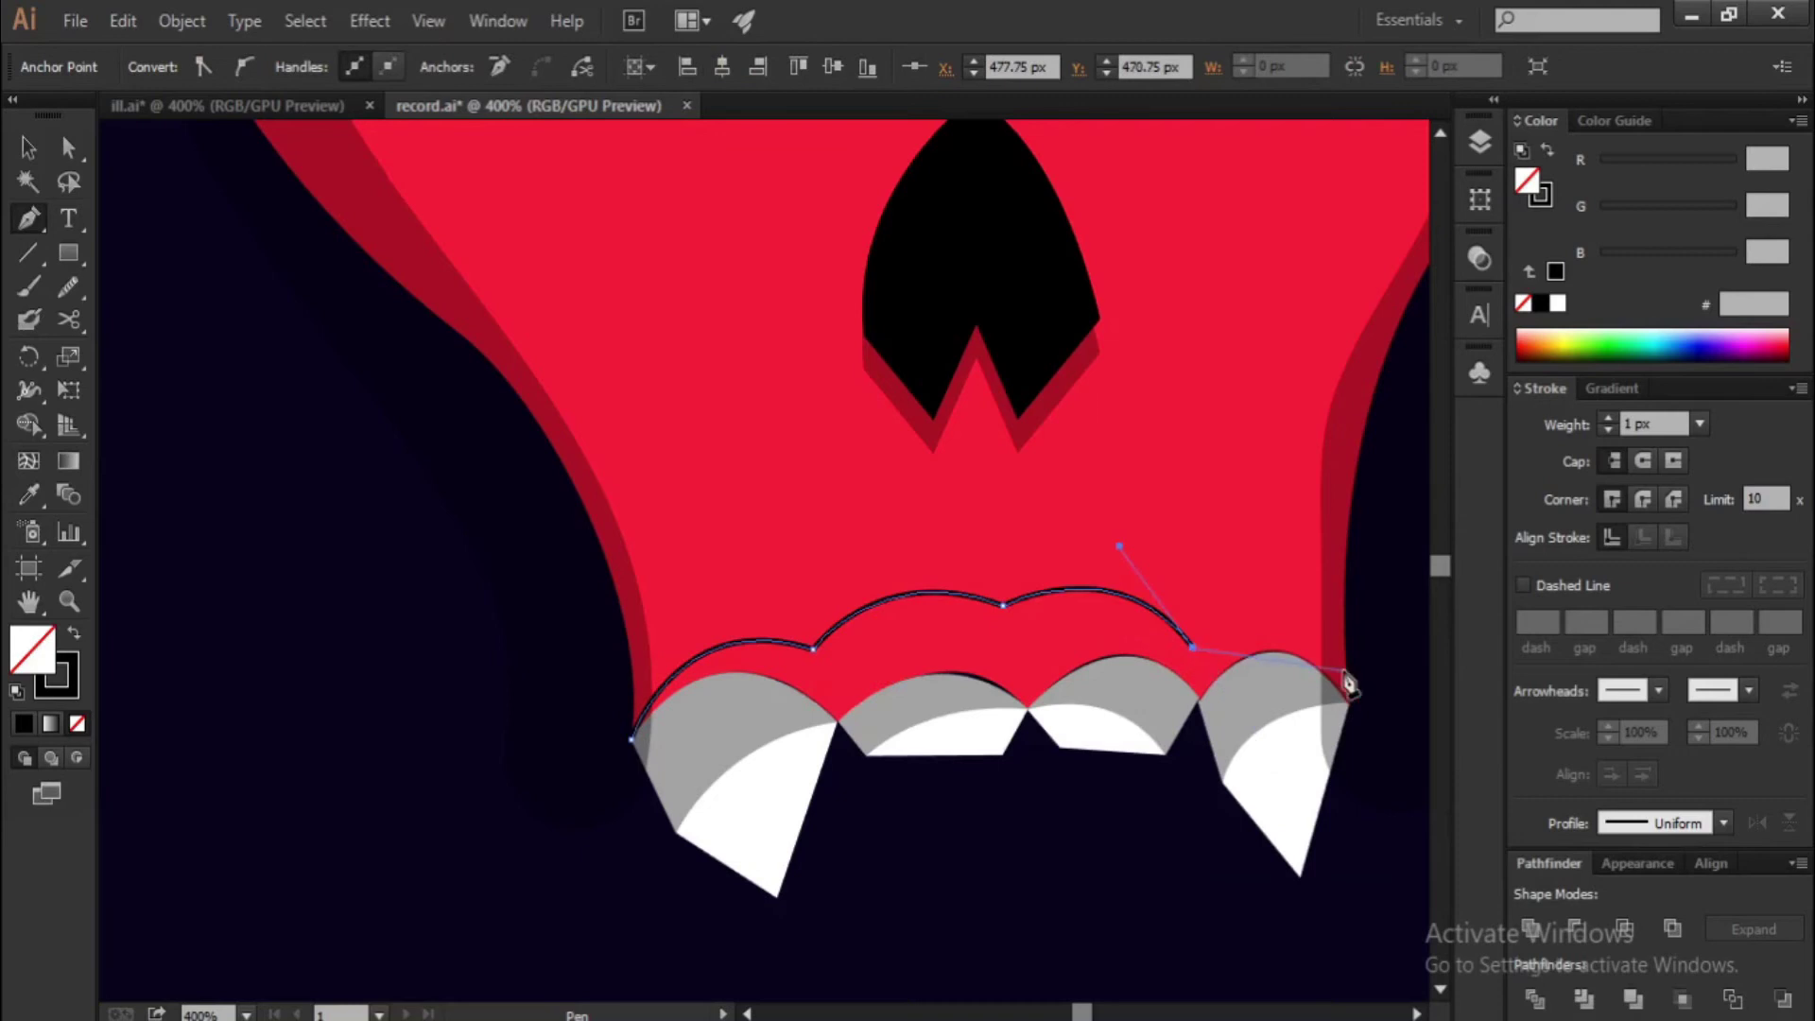
pyautogui.moveTo(1399, 757); pyautogui.dragTo(1357, 707)
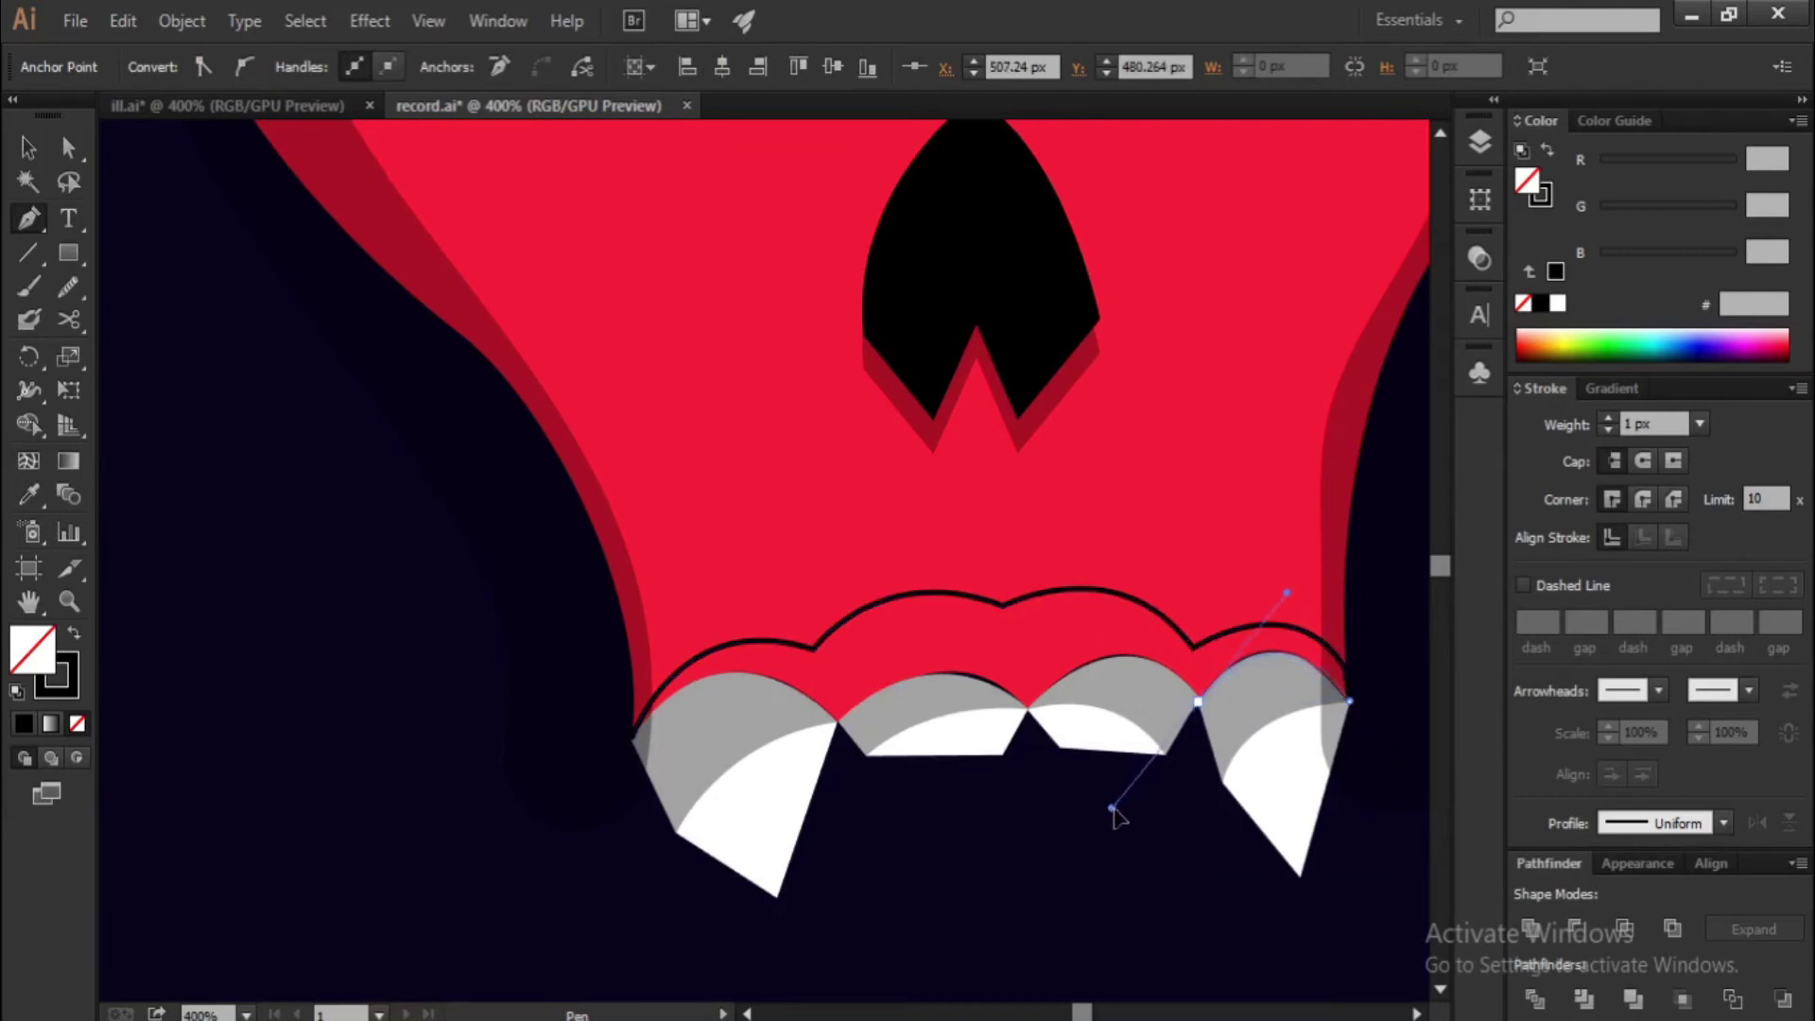
pyautogui.moveTo(936, 804); pyautogui.dragTo(912, 810)
pyautogui.moveTo(840, 721); pyautogui.dragTo(728, 747)
pyautogui.click(631, 739)
# Eyedropper the translucent shade style onto the new teeth path
pyautogui.hotkey('ctrl', '-')
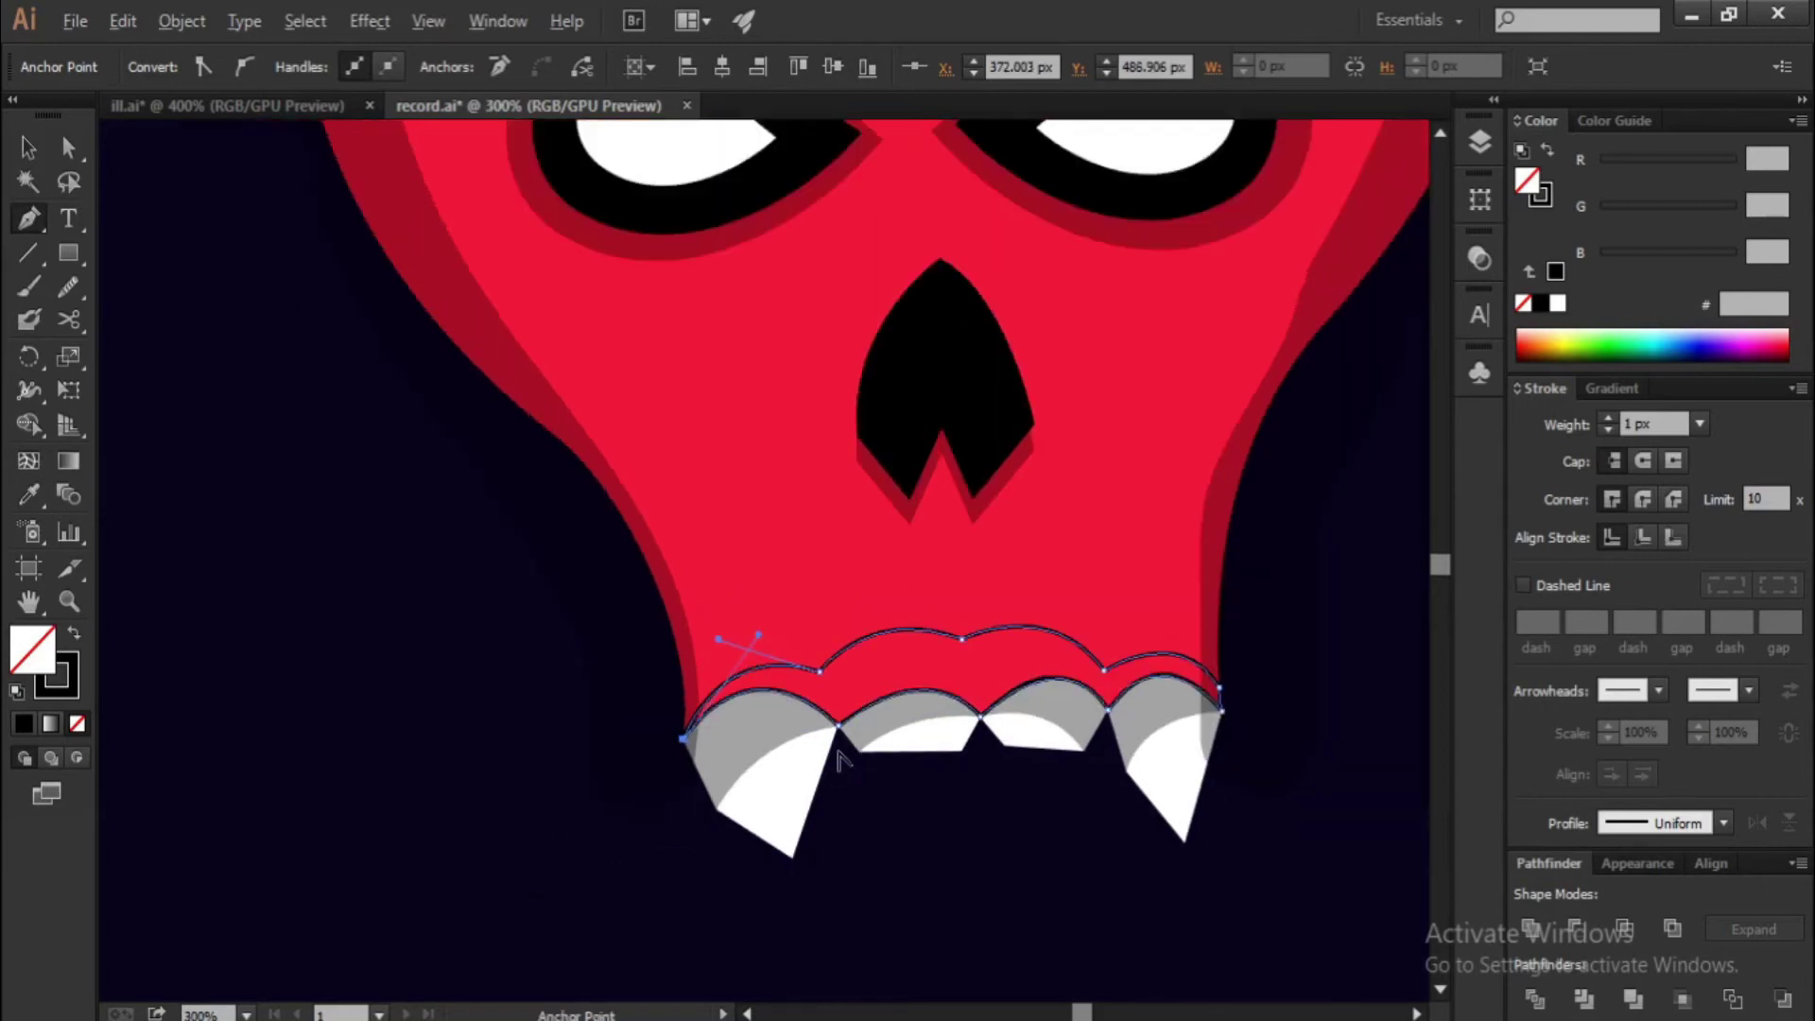
pyautogui.press('i')
pyautogui.click(1217, 458)
pyautogui.hotkey('ctrl', '-')
pyautogui.hotkey('ctrl', '-')
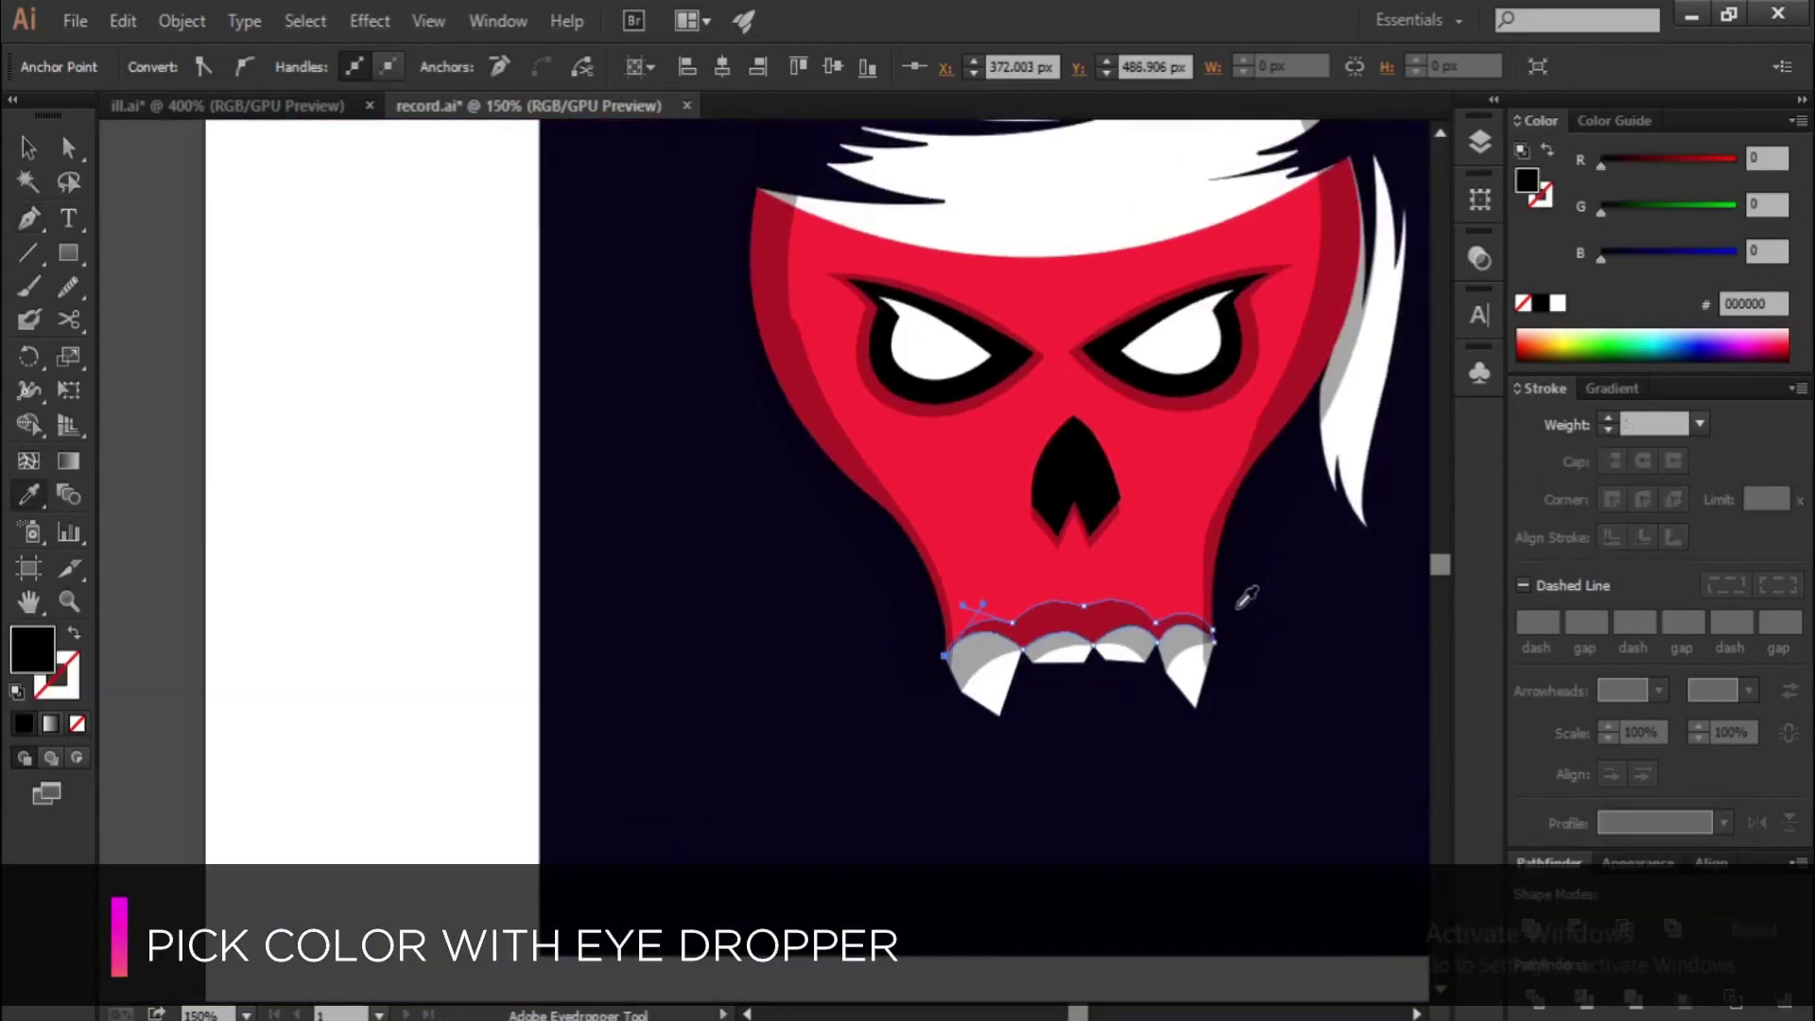
# Paint a large Blob Brush oval over the skull's crown and headband
pyautogui.press('a')
pyautogui.hotkey('ctrl', '-')
pyautogui.click(28, 319)
pyautogui.hotkey('ctrl', '+')
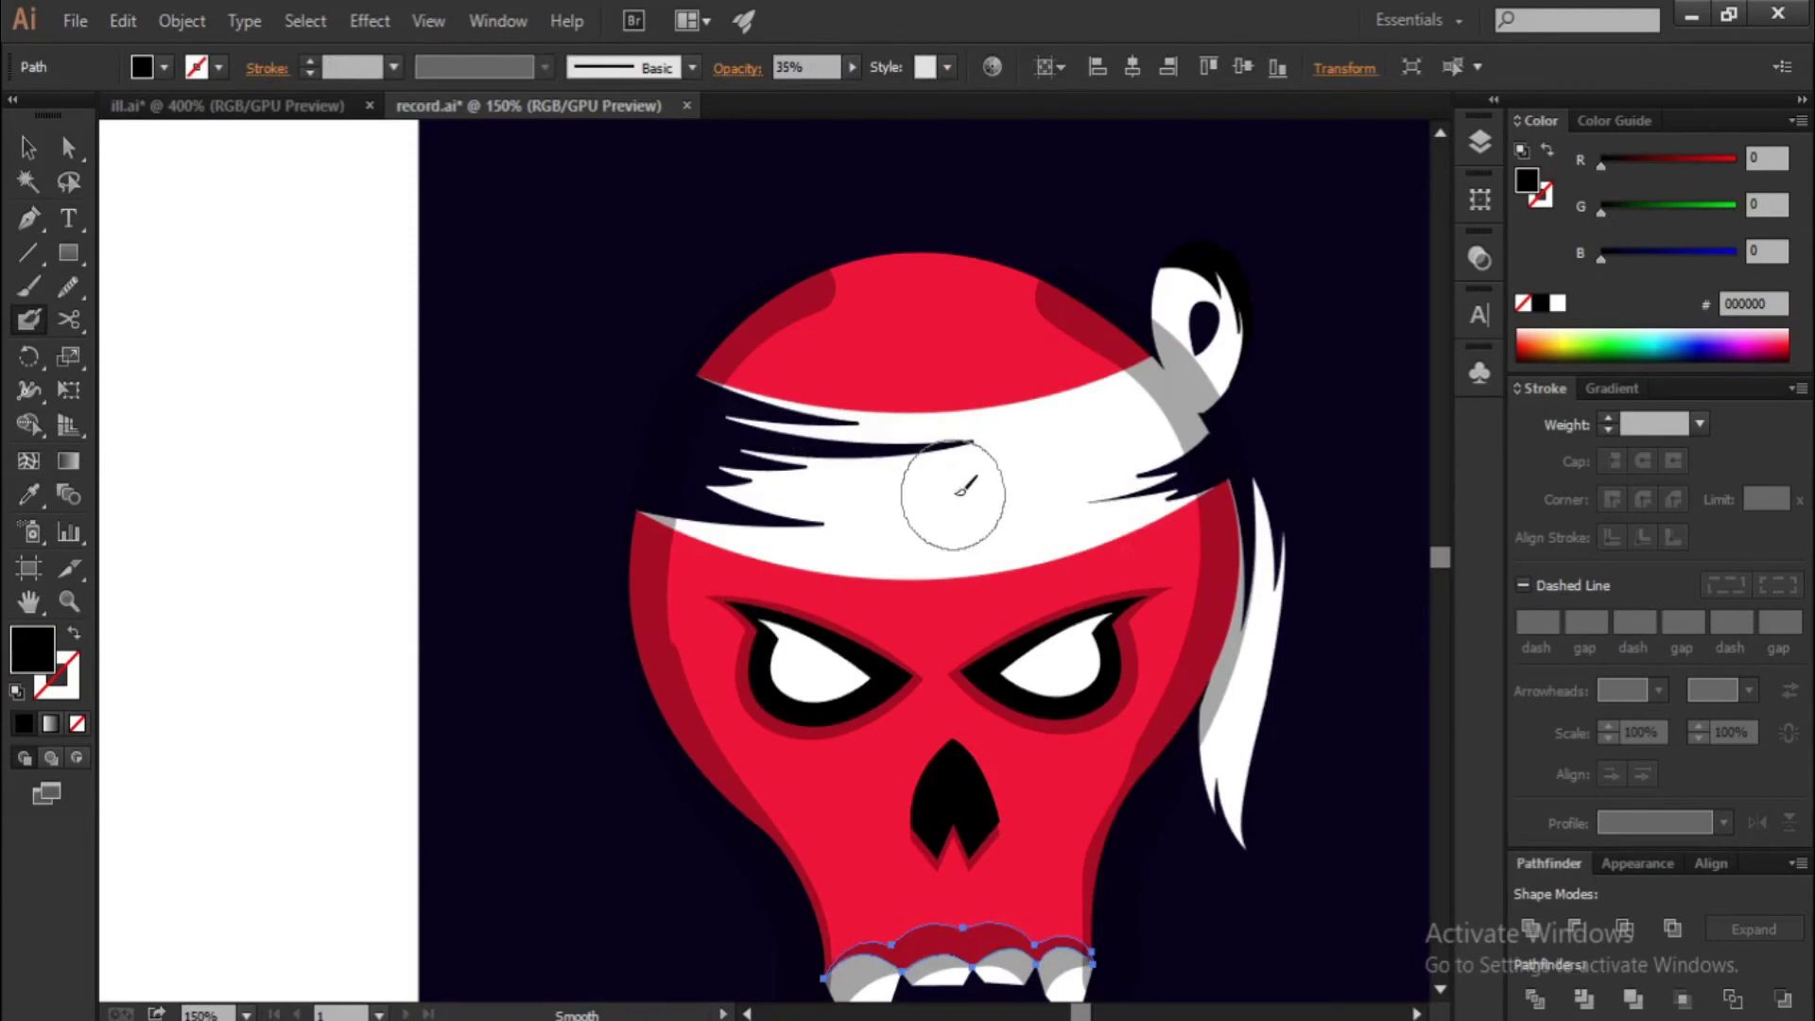
pyautogui.moveTo(857, 408)
pyautogui.mouseDown()
pyautogui.moveTo(892, 389)
pyautogui.moveTo(1012, 417)
pyautogui.moveTo(903, 447)
pyautogui.mouseUp()
# Eyedropper the 35%-opacity shade style onto the oval, then select the headscarf pieces
pyautogui.press('i')
pyautogui.click(961, 439)
pyautogui.press('i')
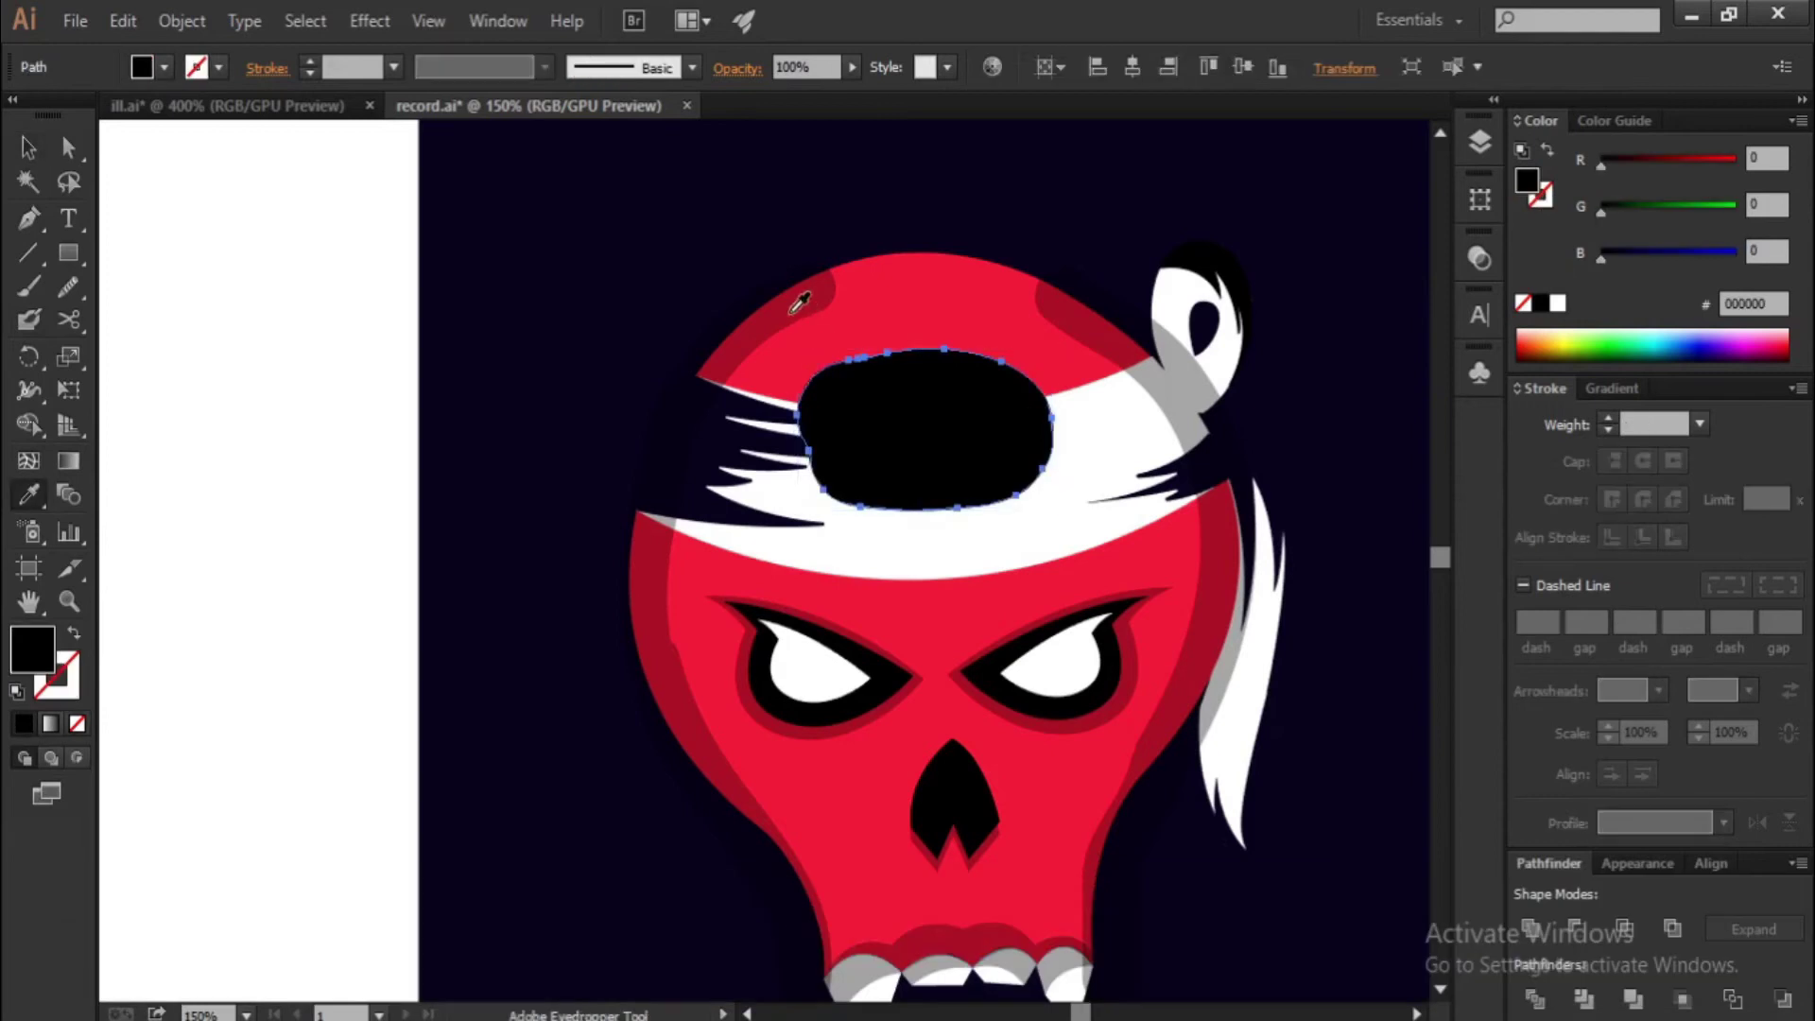
pyautogui.click(796, 301)
pyautogui.hotkey('ctrl', '-')
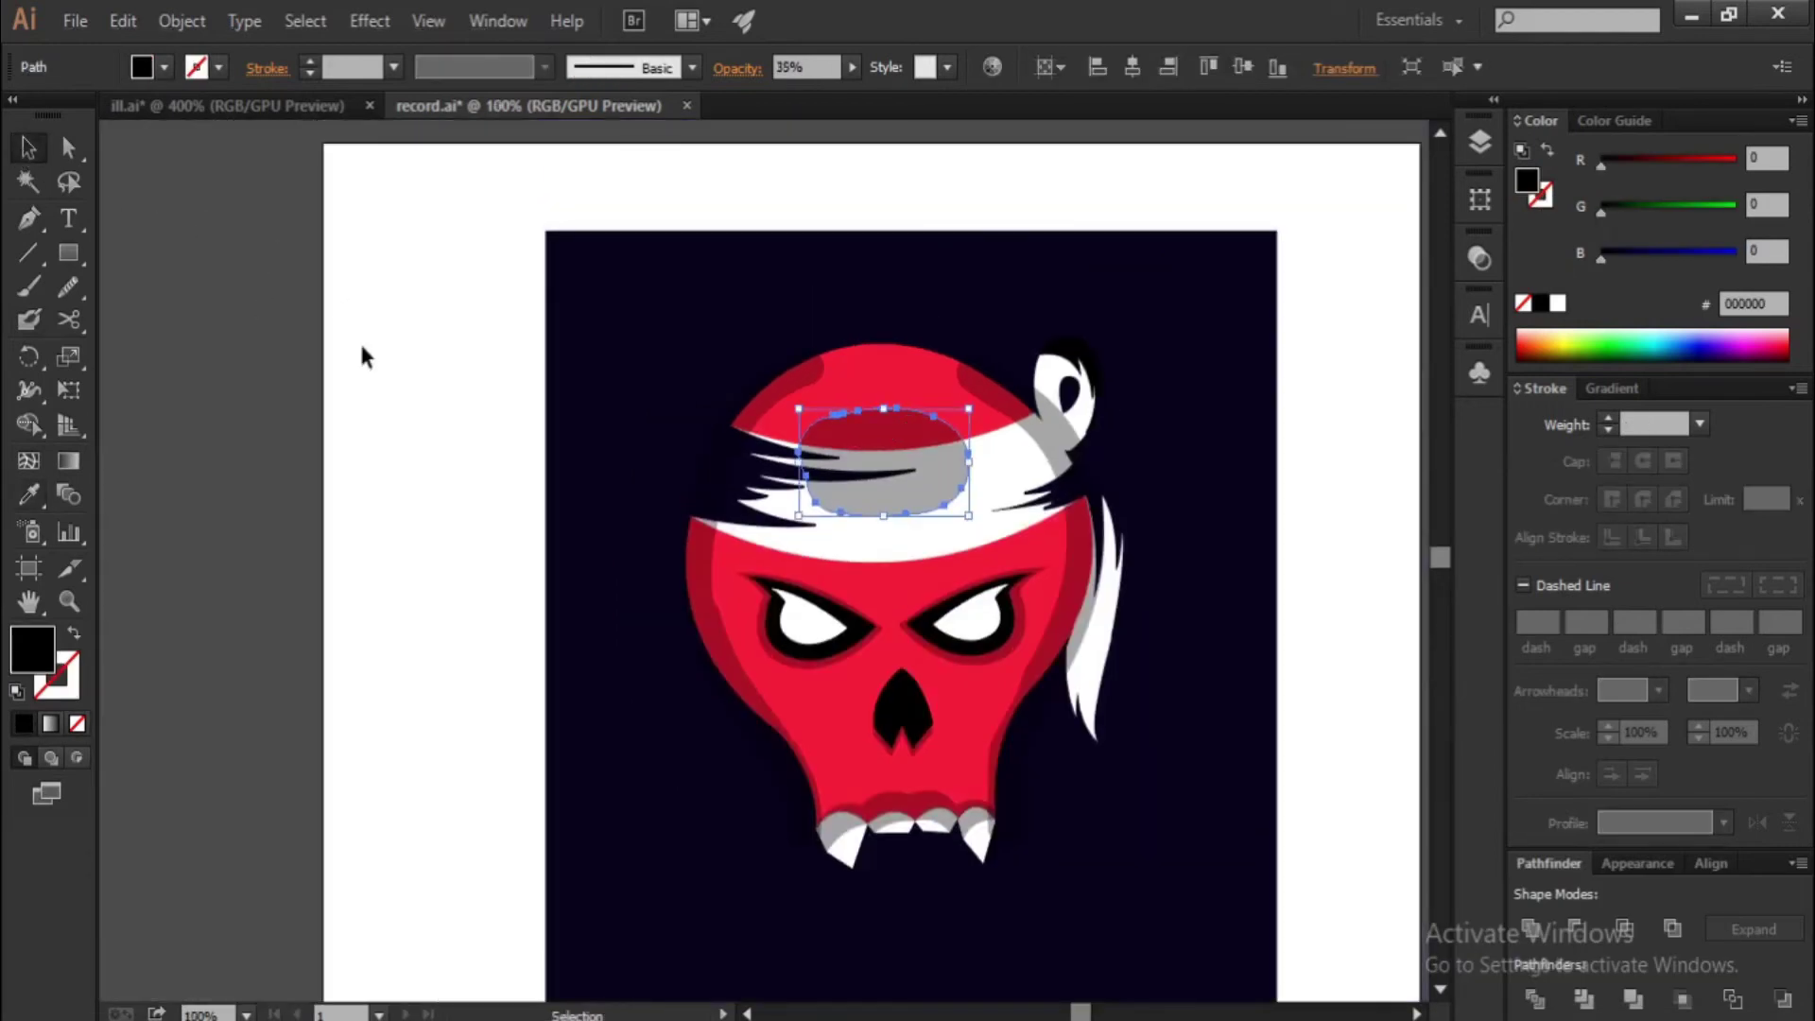
pyautogui.hotkey('ctrl', '+')
pyautogui.click(711, 622)
# Bring the headscarf and its top-right knot in front of the shading
pyautogui.hotkey('ctrl', 'shift', ']')
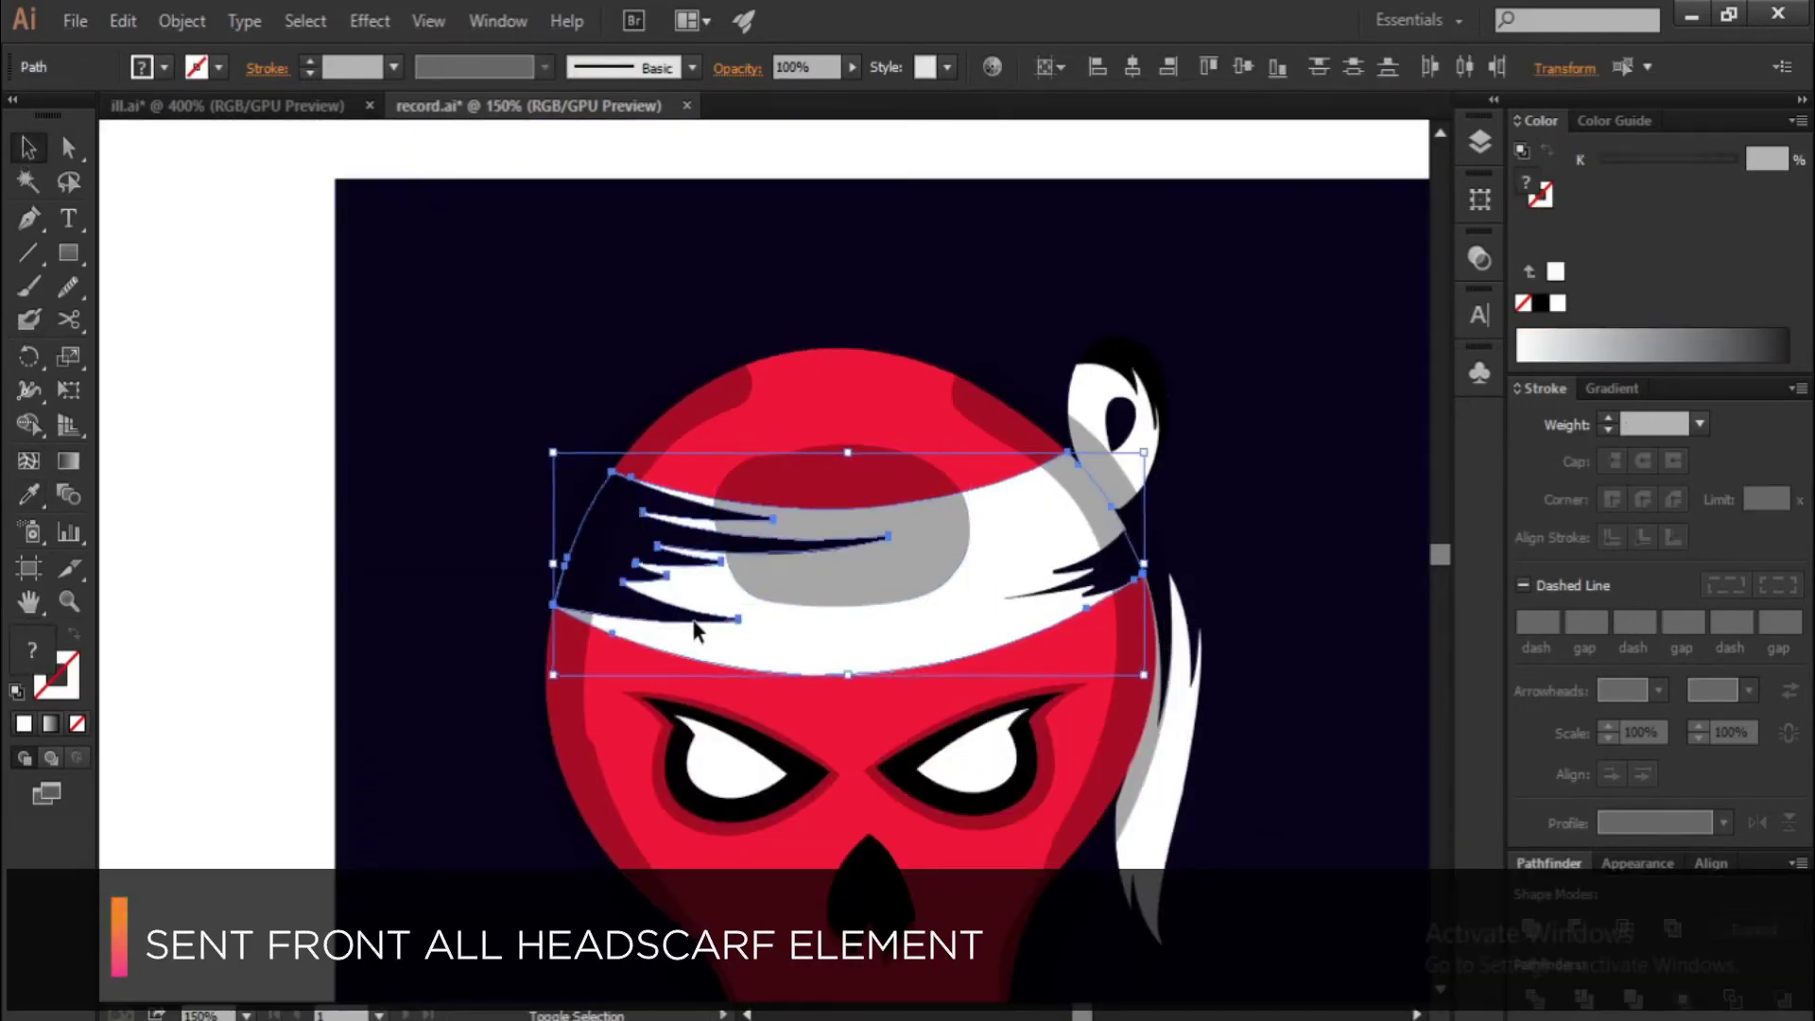
pyautogui.rightClick(1097, 574)
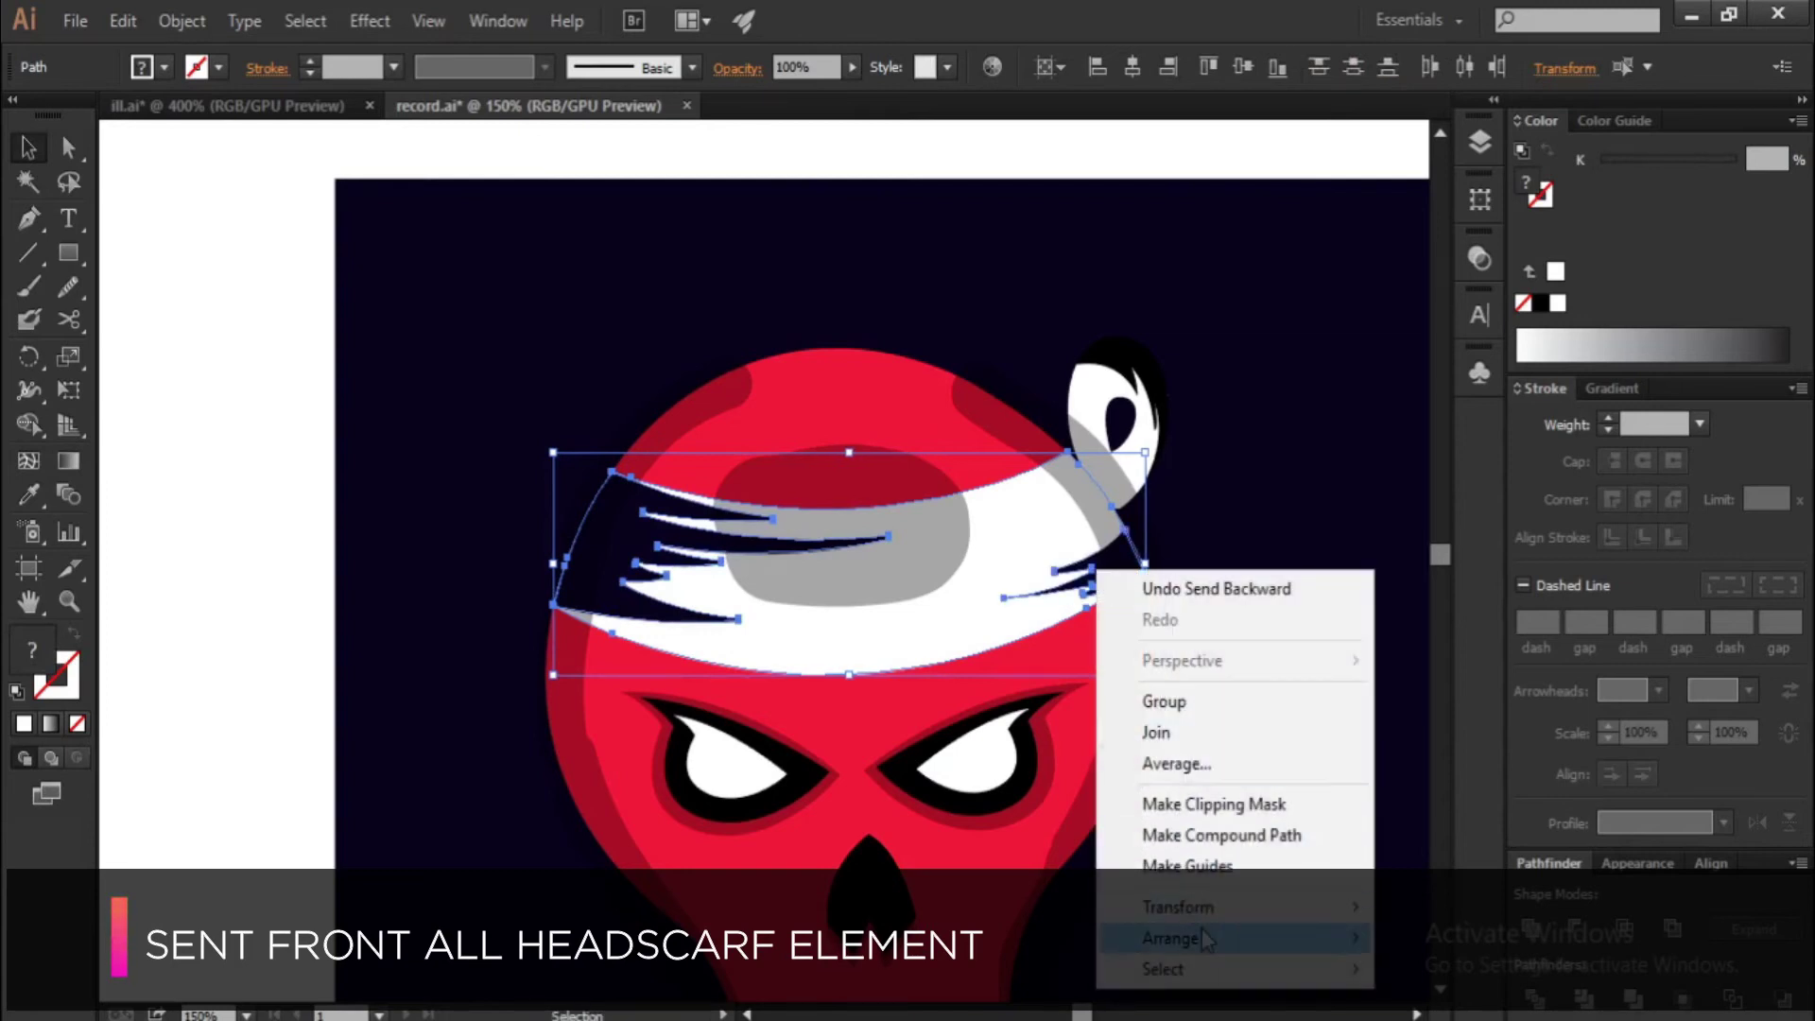
pyautogui.click(1444, 805)
pyautogui.scroll(1, 1094, 756)
pyautogui.click(1117, 477)
pyautogui.rightClick(1115, 466)
pyautogui.moveTo(1189, 834)
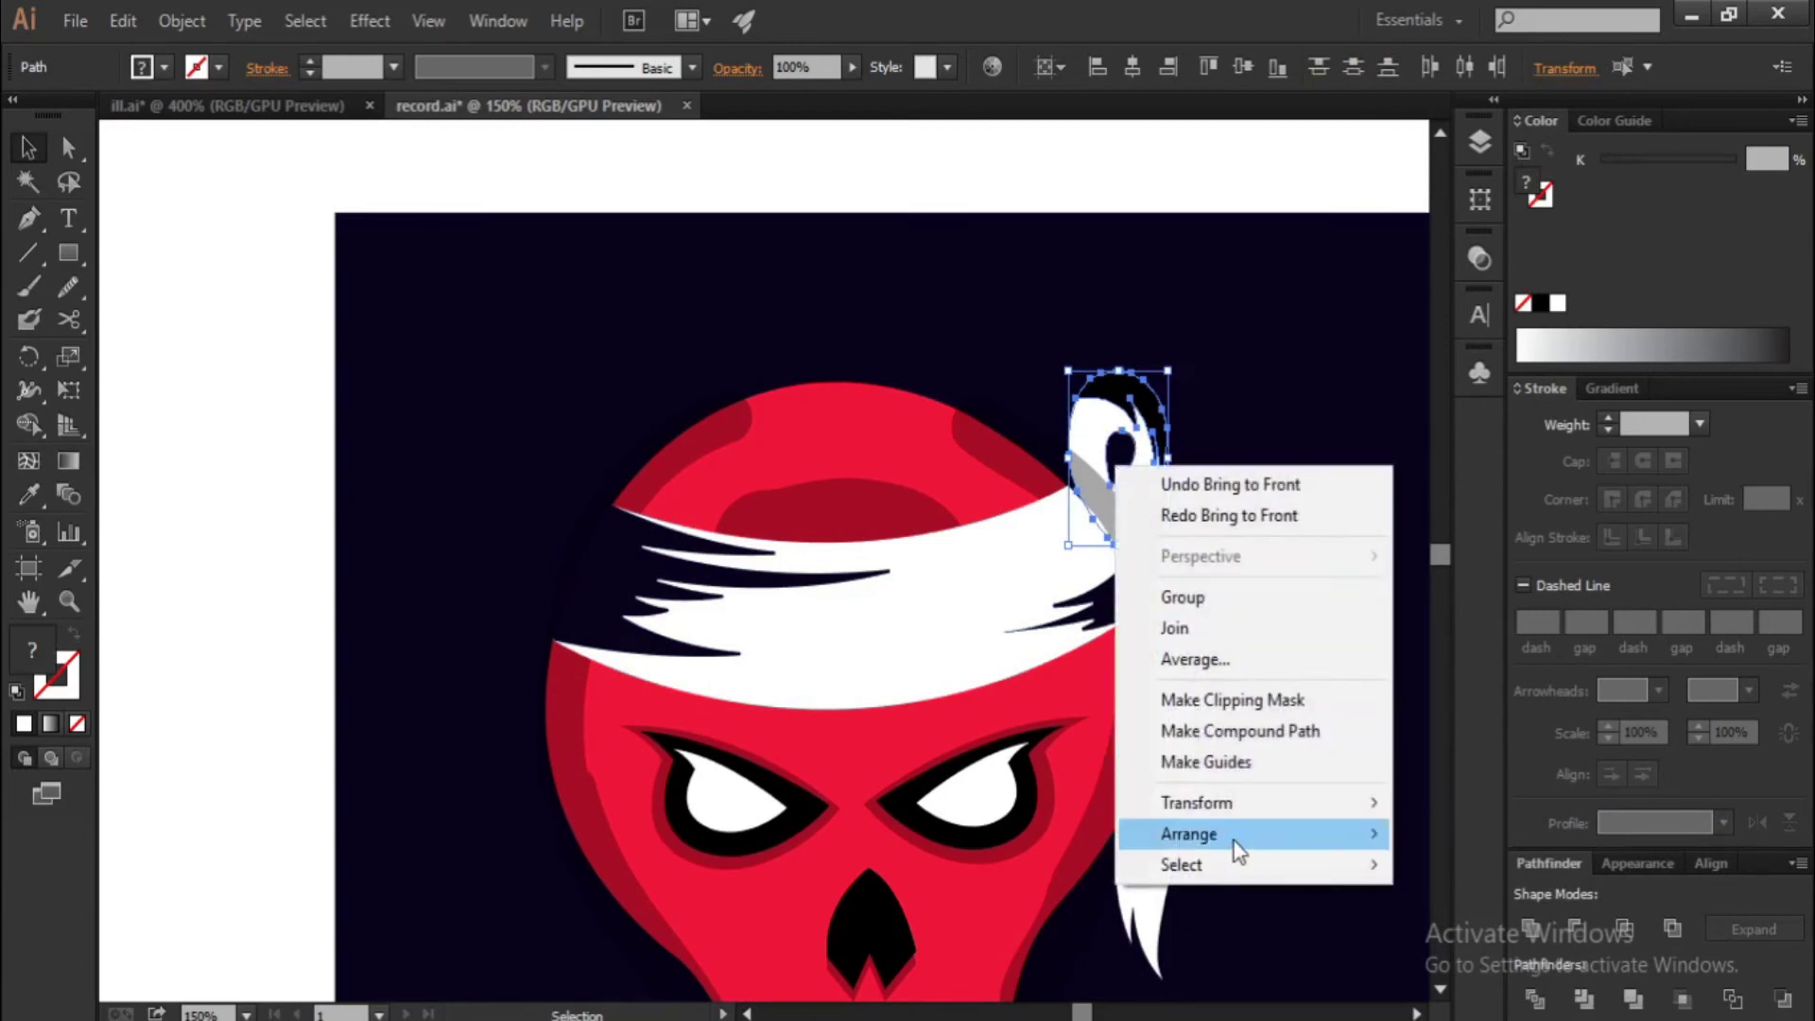
pyautogui.click(1459, 838)
# Bring both white bandana tail pieces to the front
pyautogui.hotkey('ctrl', '-')
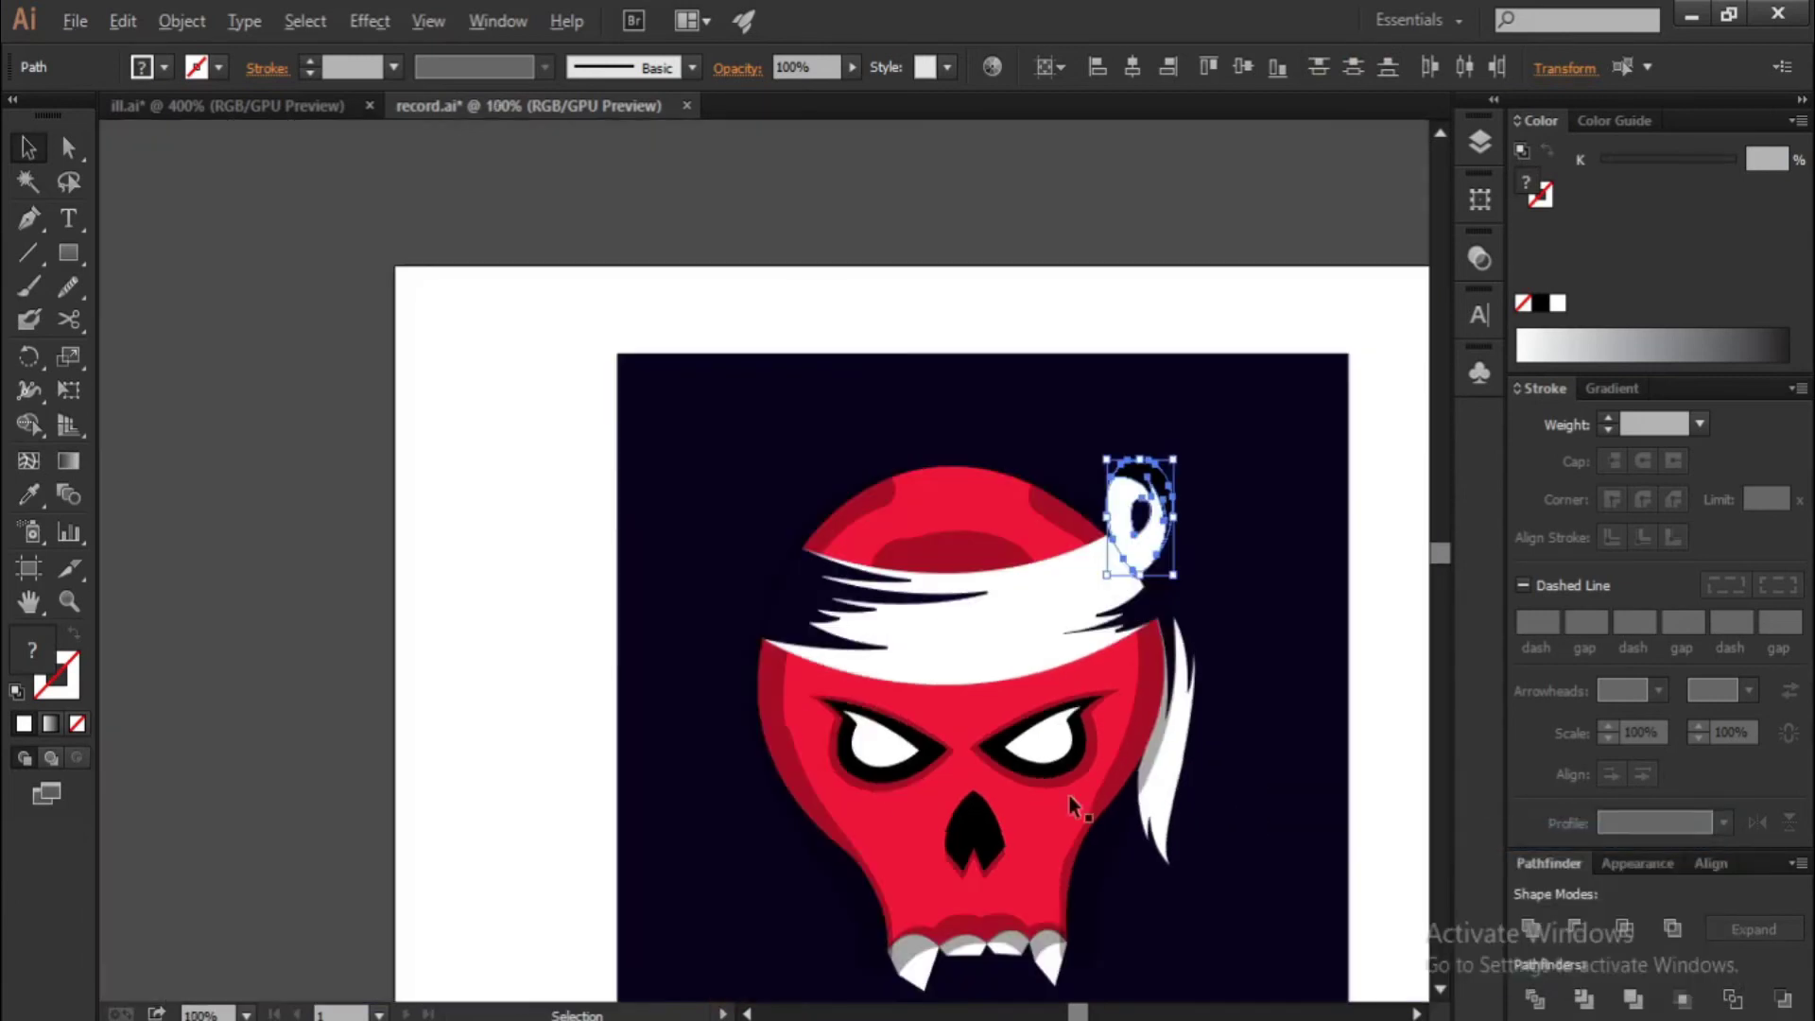
pyautogui.hotkey('ctrl', 'shift', 'a')
pyautogui.moveTo(1183, 795); pyautogui.dragTo(1065, 771)
pyautogui.scroll(1, 1066, 771)
pyautogui.click(1037, 750)
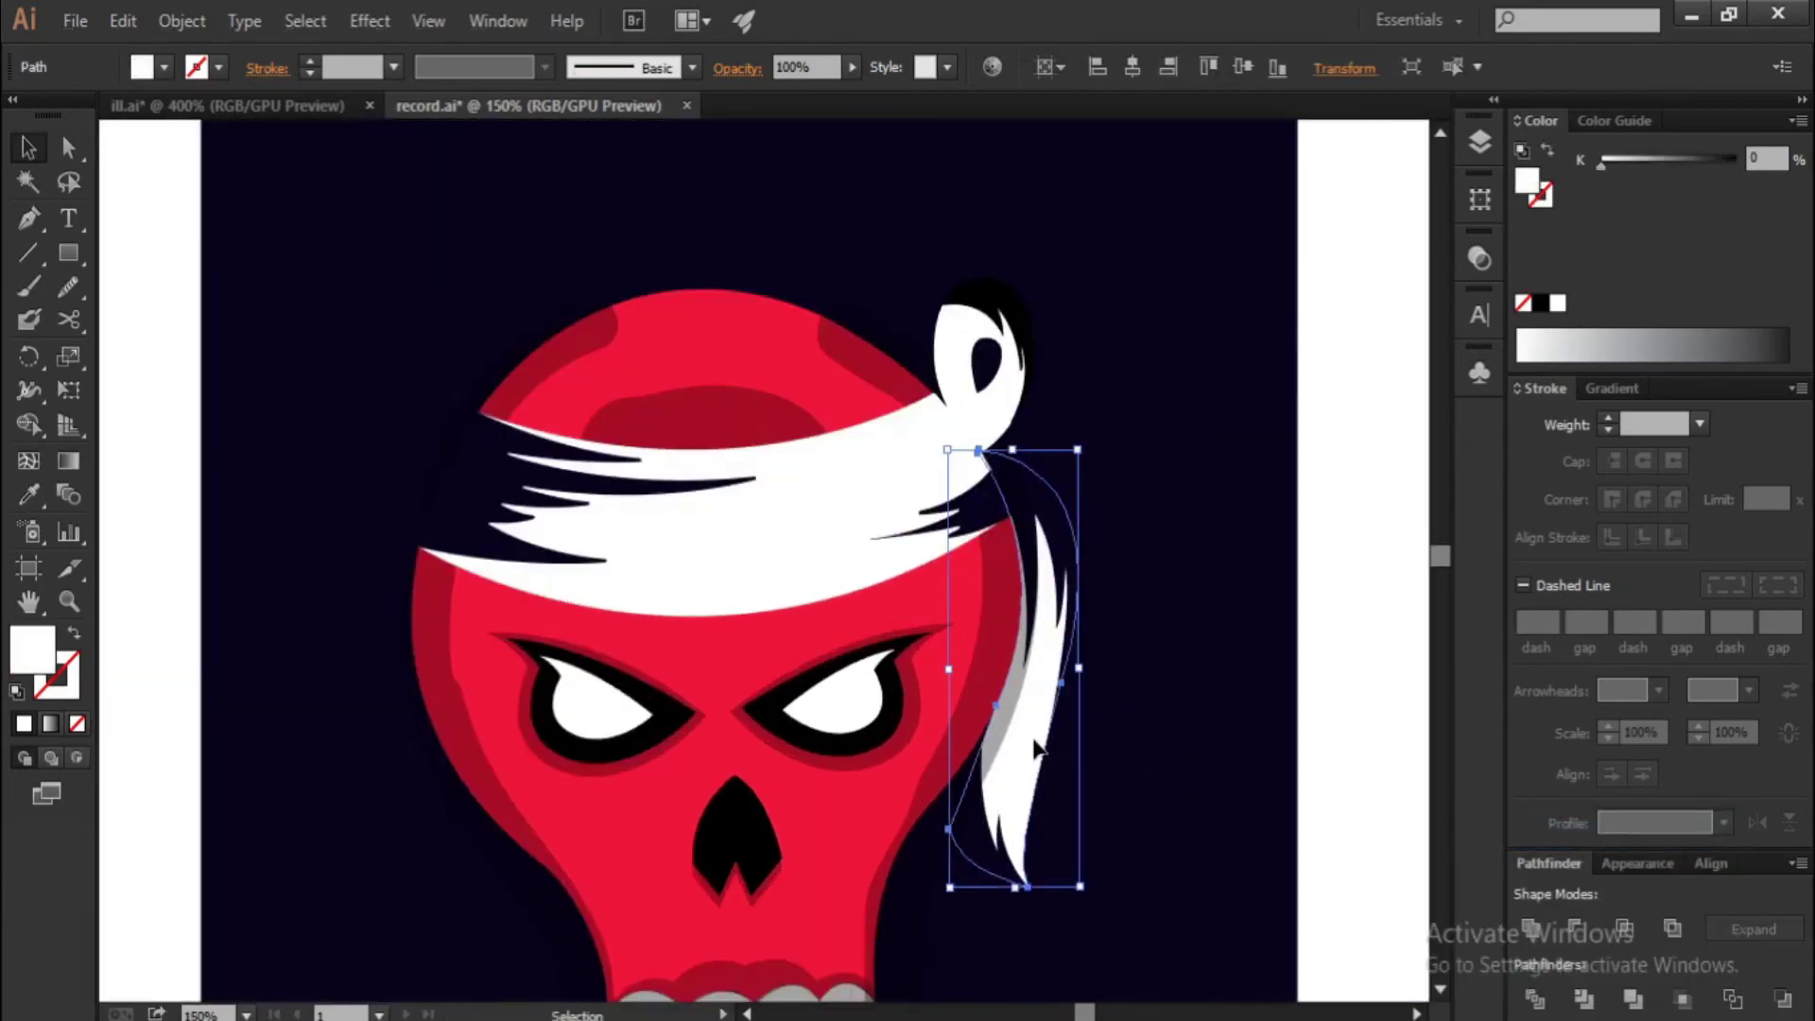
pyautogui.keyDown('shift'); pyautogui.click(1036, 567); pyautogui.keyUp('shift')
pyautogui.rightClick(1049, 558)
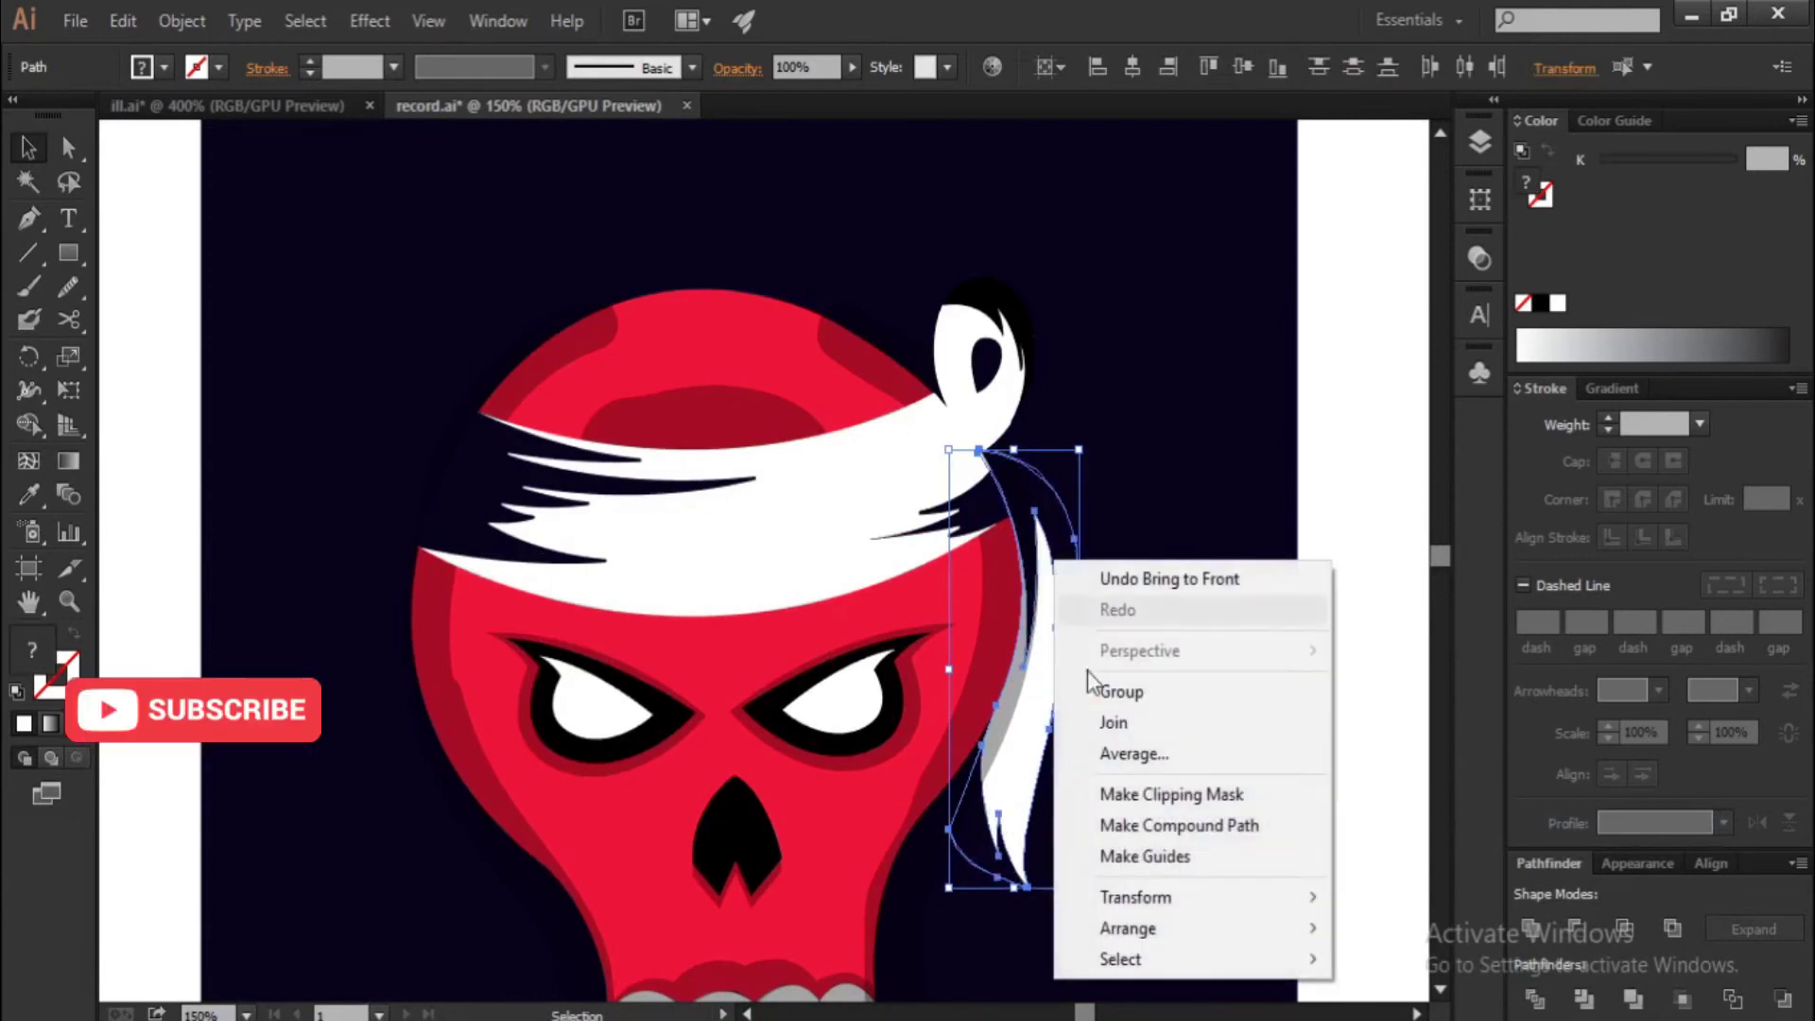
pyautogui.click(1380, 924)
pyautogui.click(1341, 842)
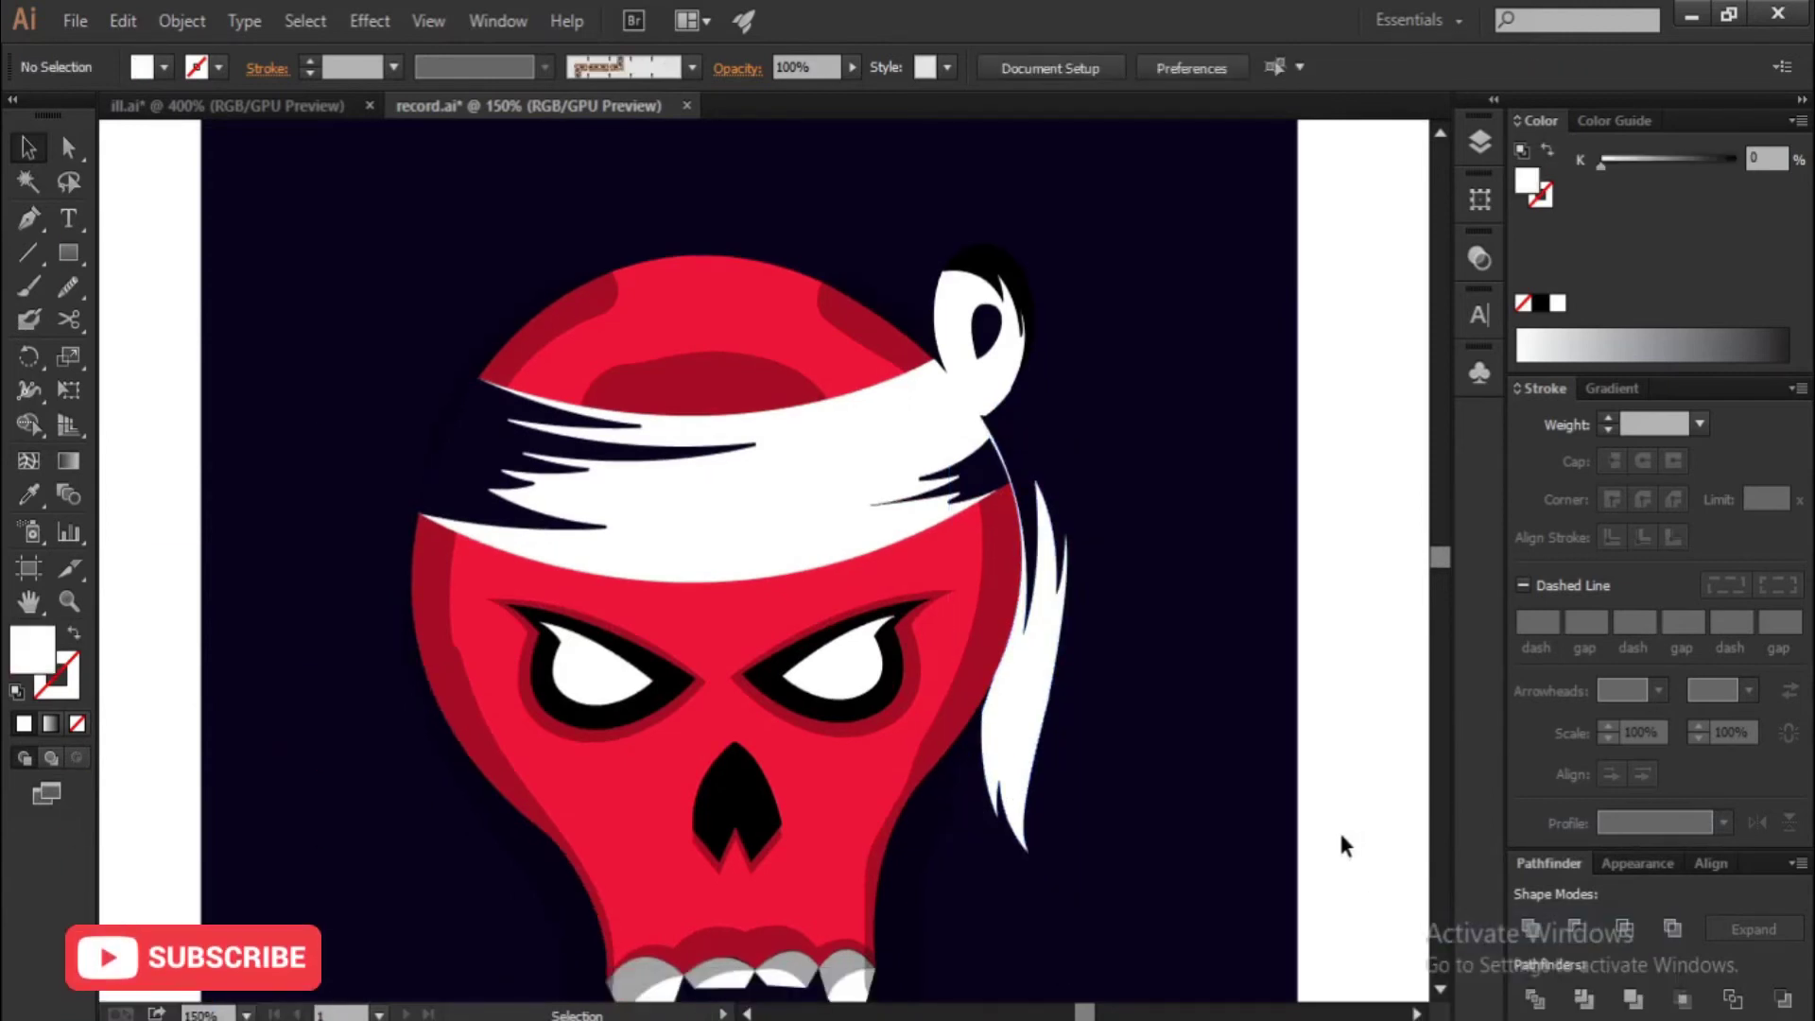
# Bring the left and right fangs in front of the dark red lower lip
pyautogui.hotkey('ctrl', '-')
pyautogui.hotkey('ctrl', '-')
pyautogui.scroll(1, 1184, 802)
pyautogui.scroll(1, 945, 823)
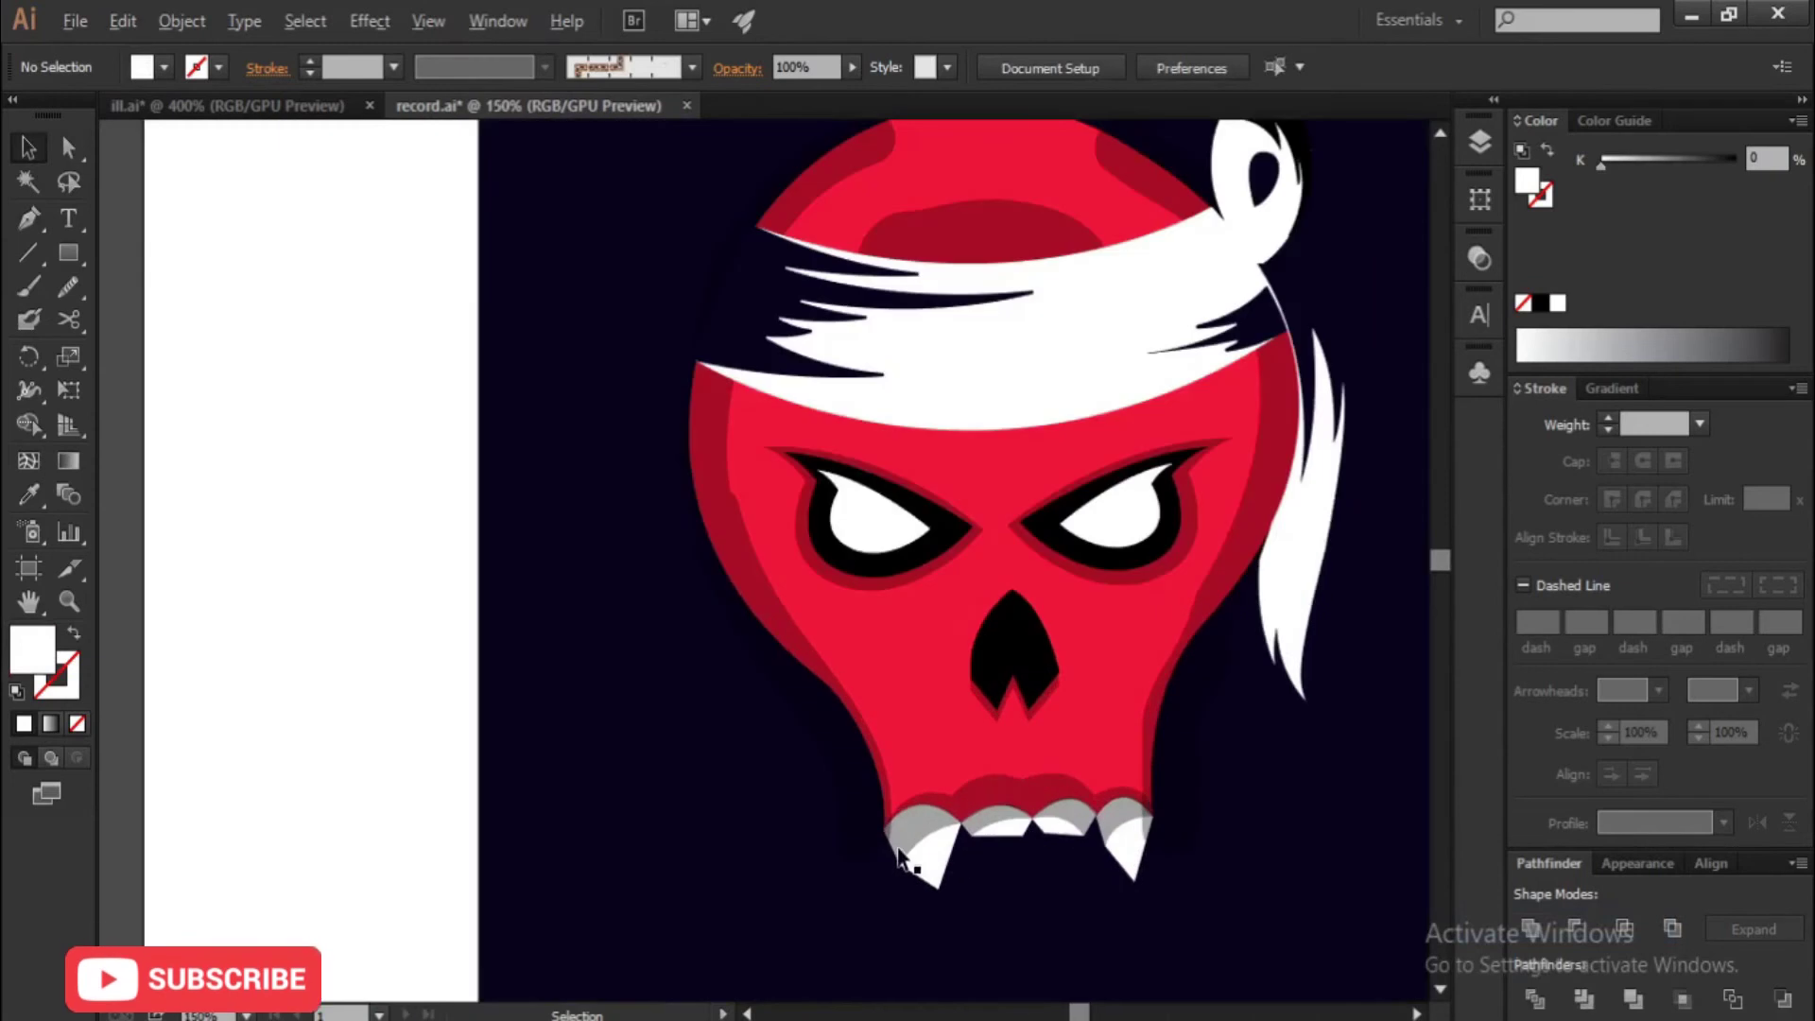
pyautogui.scroll(3, 871, 852)
pyautogui.click(872, 852)
pyautogui.scroll(1, 856, 813)
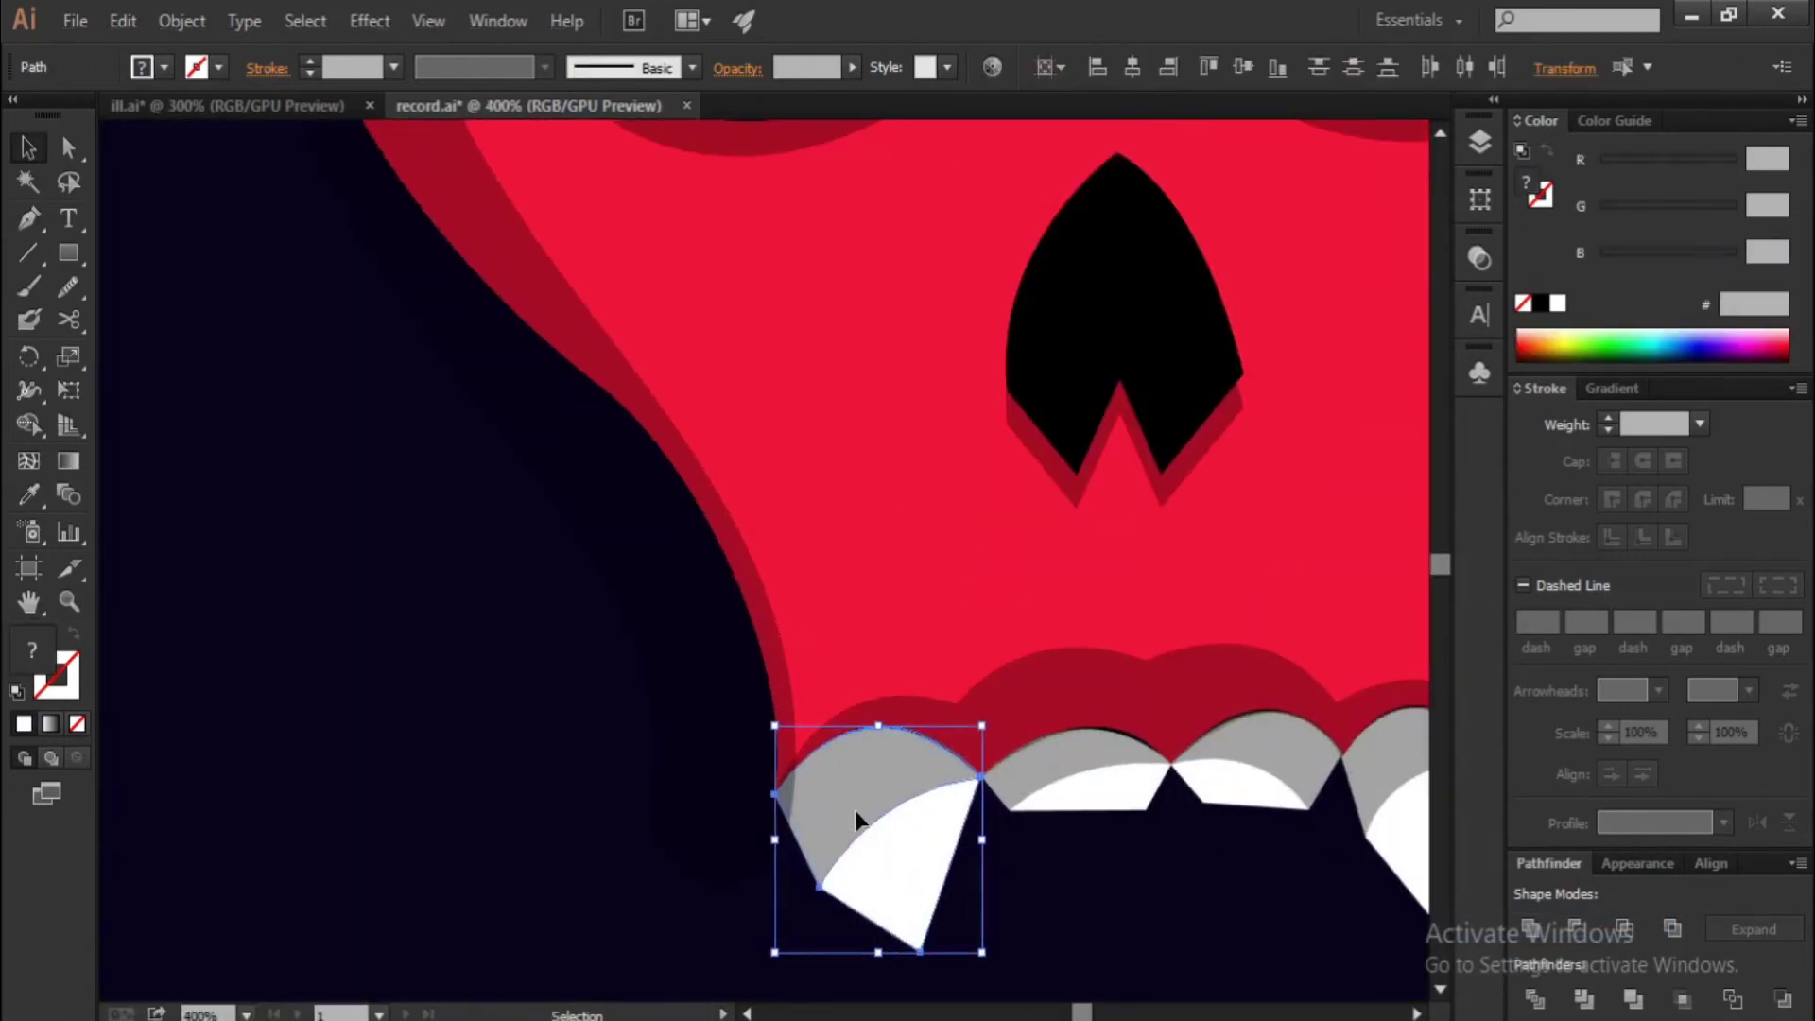
pyautogui.rightClick(856, 828)
pyautogui.click(1214, 764)
pyautogui.scroll(-1, 1004, 798)
pyautogui.click(1017, 785)
pyautogui.rightClick(1031, 761)
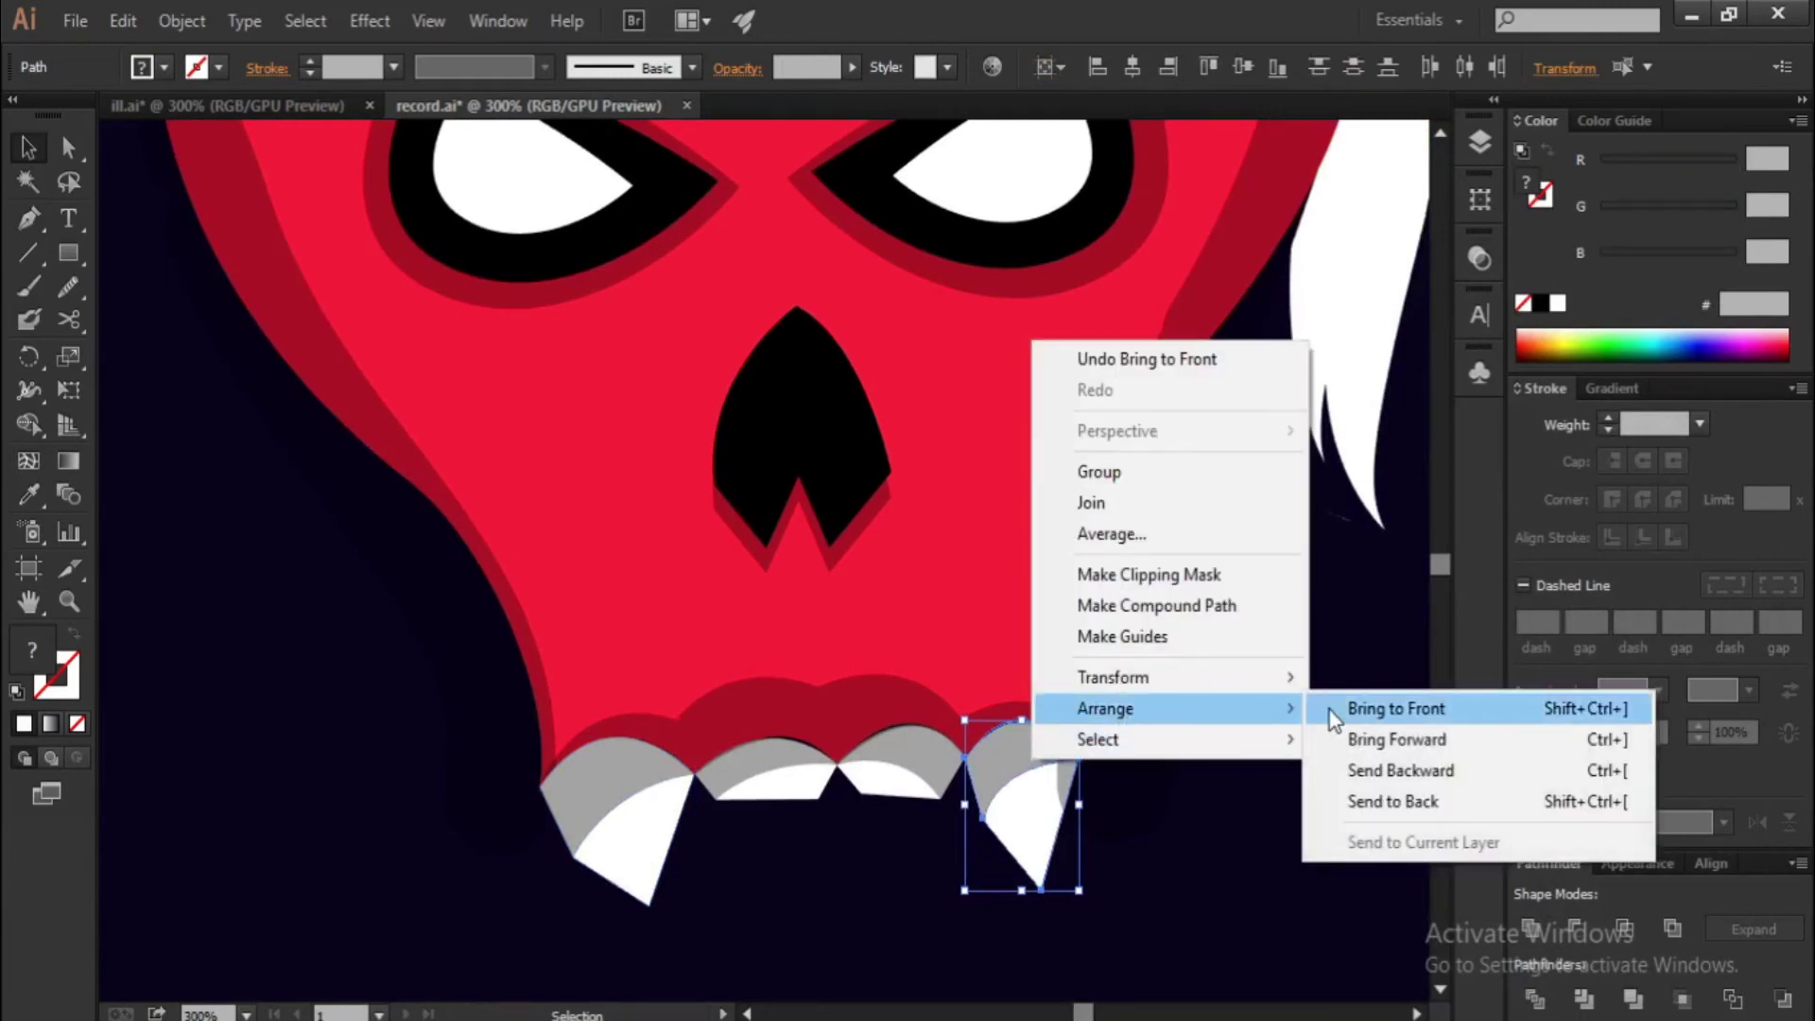
pyautogui.click(1333, 712)
pyautogui.scroll(-1, 1260, 762)
pyautogui.click(1260, 762)
# Reshape the lip curve above the teeth by adjusting its middle anchor
pyautogui.press('a')
pyautogui.click(917, 820)
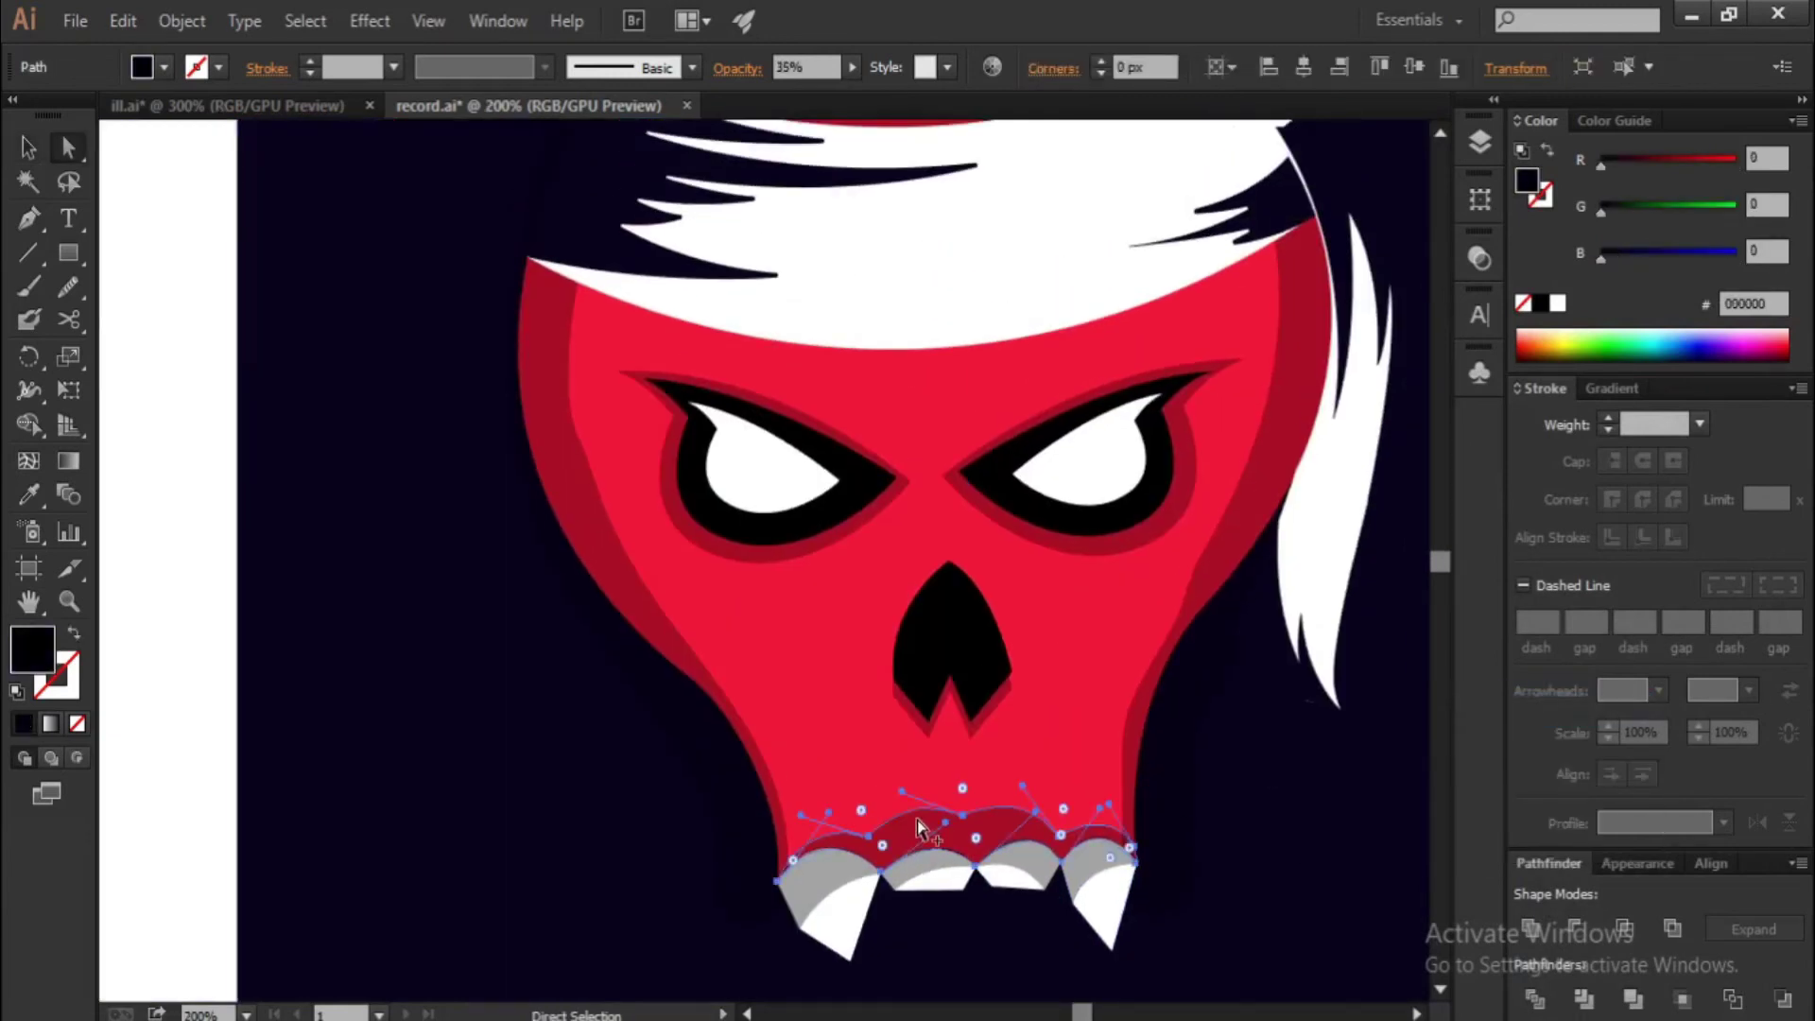
pyautogui.scroll(2, 917, 820)
pyautogui.click(1008, 828)
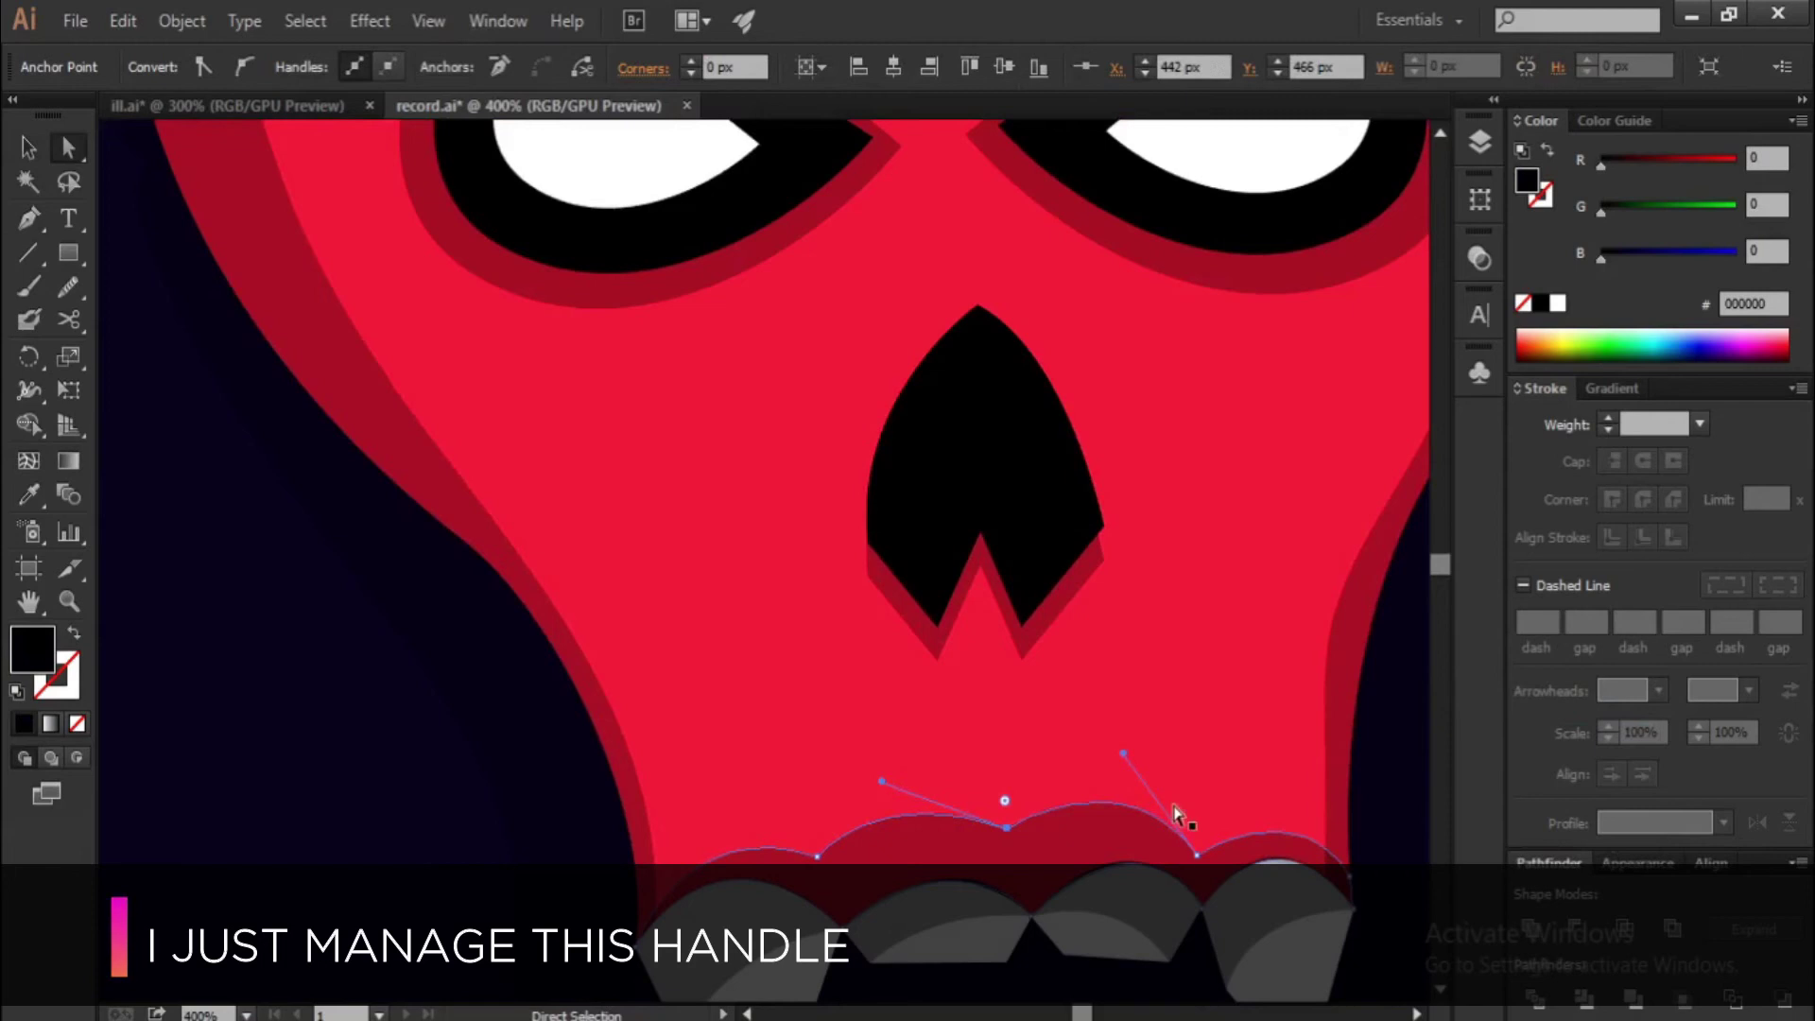
pyautogui.scroll(-3, 1123, 747)
pyautogui.press('v')
pyautogui.hotkey('ctrl', 'shift', 'a')
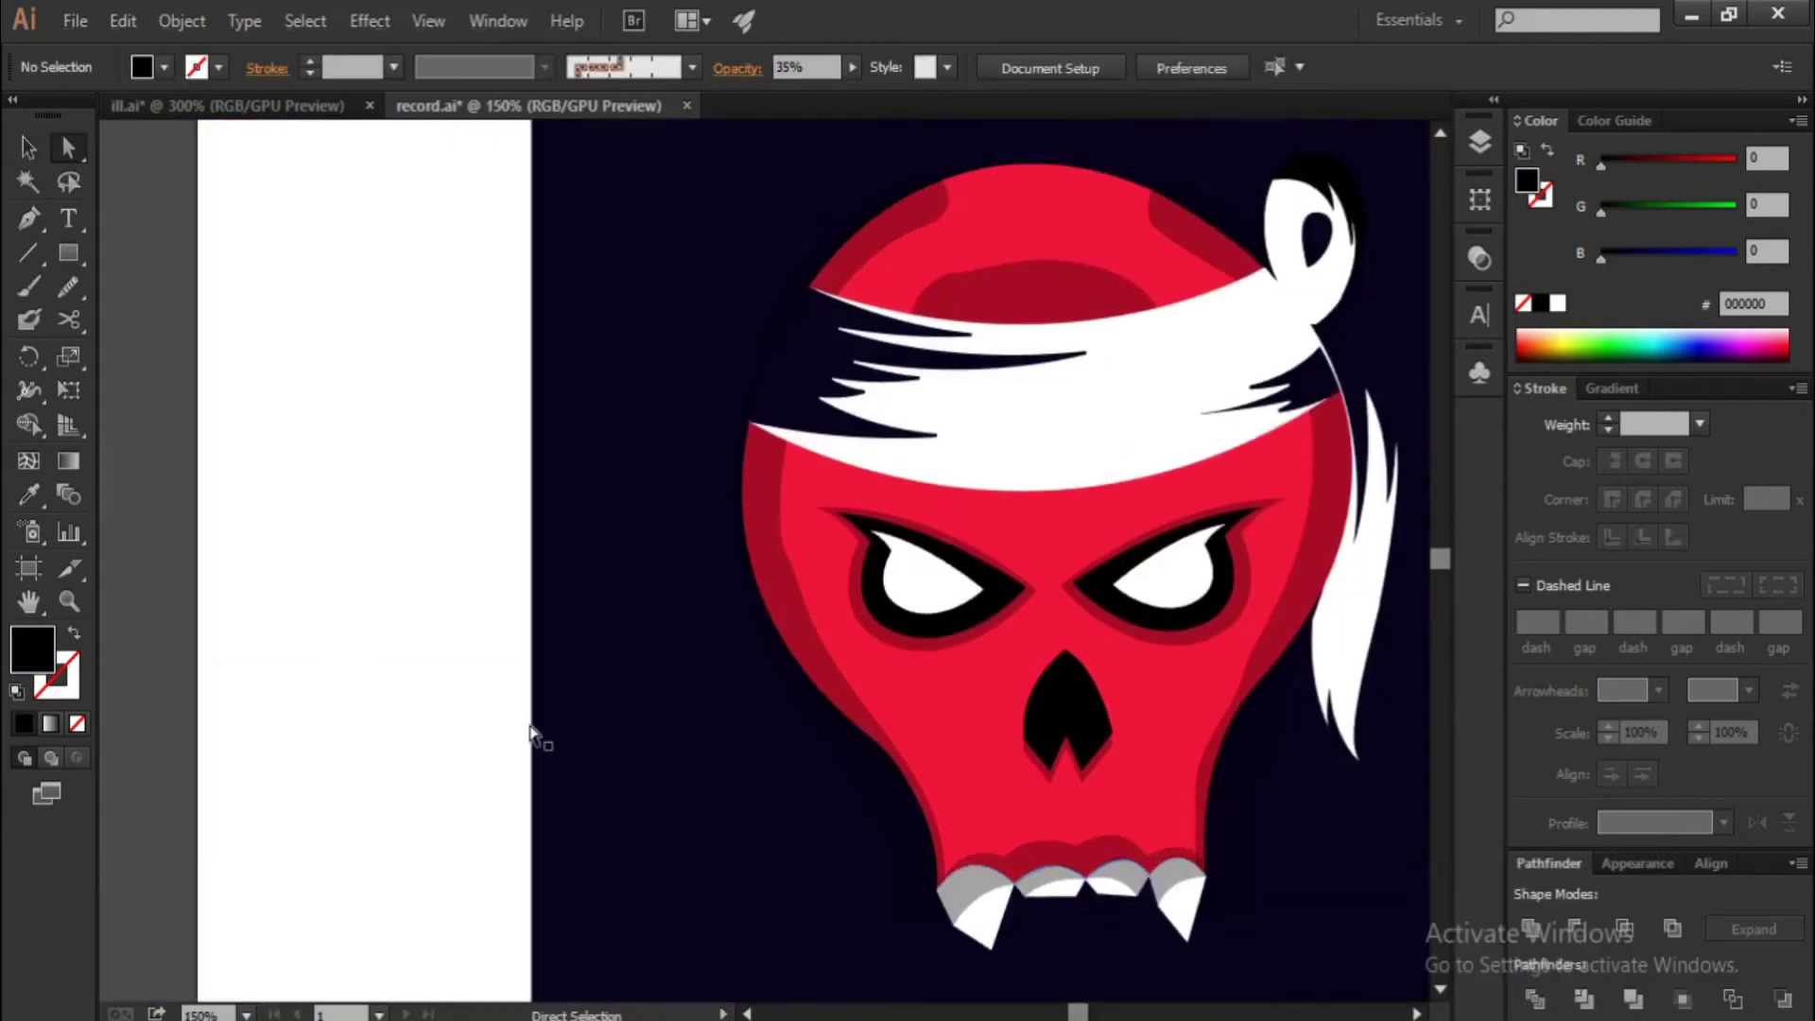
pyautogui.scroll(-2, 948, 792)
pyautogui.scroll(3, 949, 792)
# Select all the skull elements and merge them with Pathfinder Unite
pyautogui.click(921, 785)
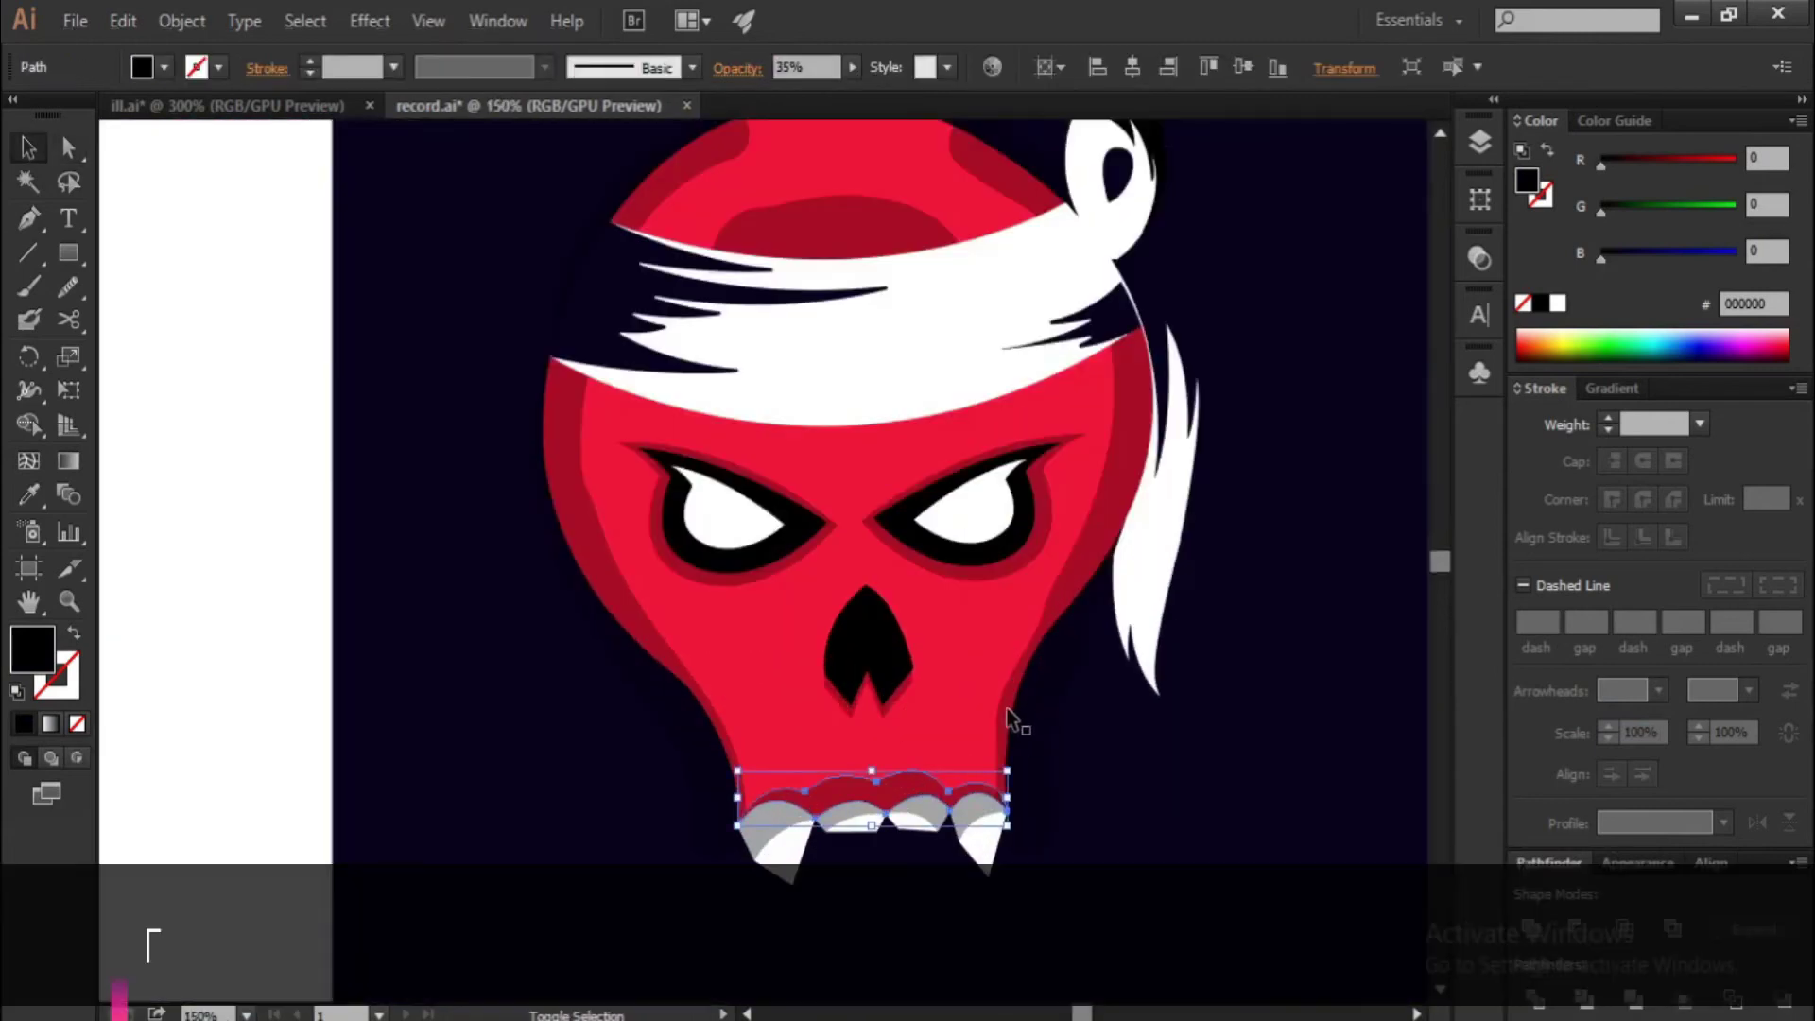
pyautogui.hotkey('ctrl', 'a')
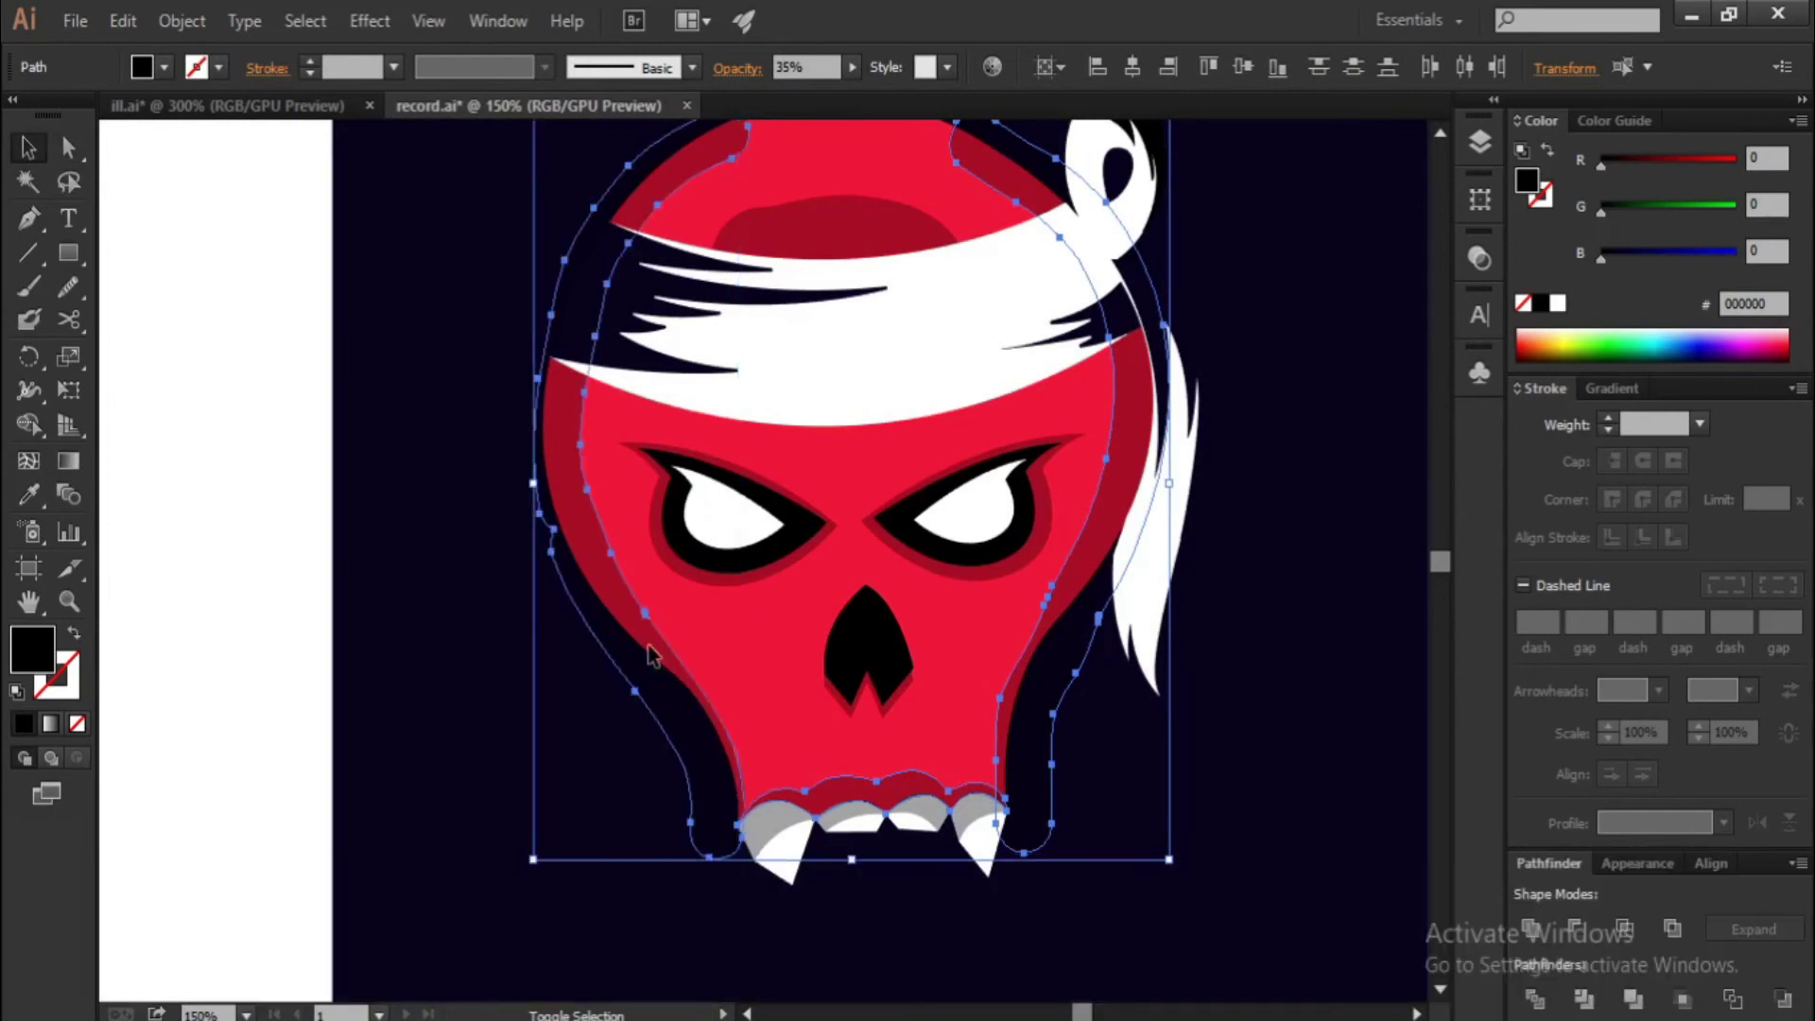
pyautogui.scroll(-1, 1271, 842)
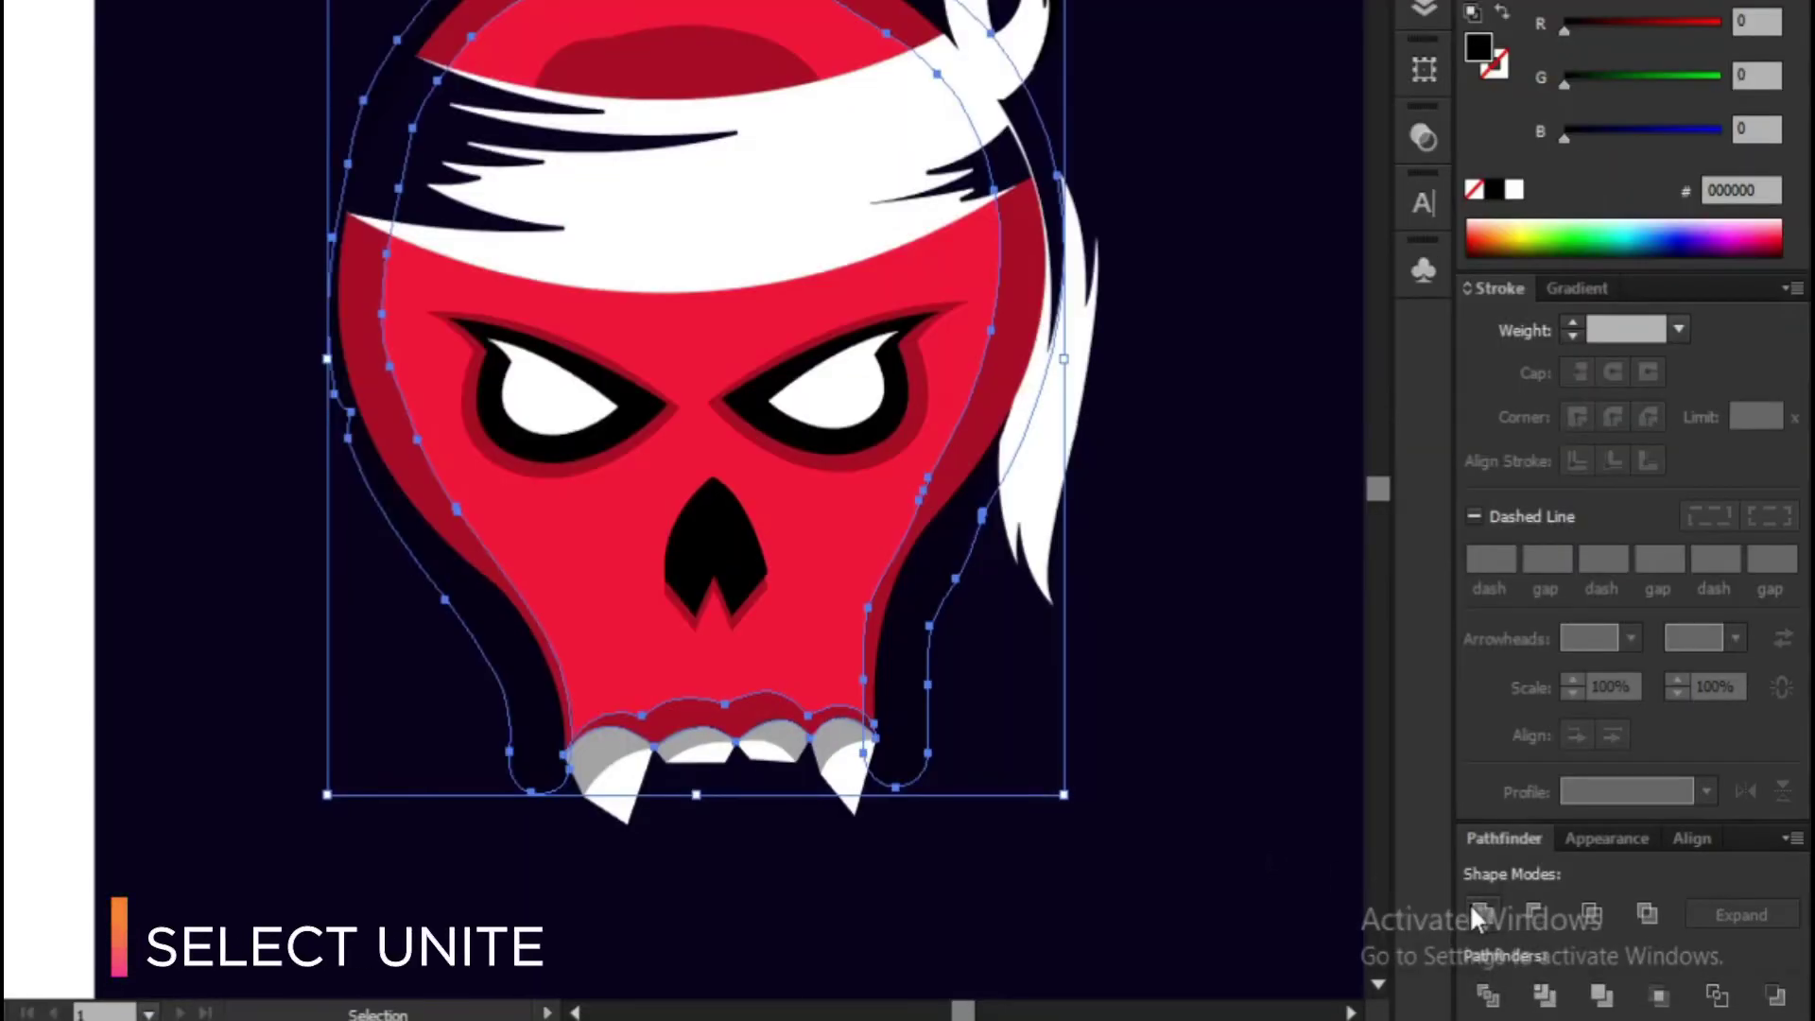
pyautogui.click(1480, 913)
pyautogui.click(321, 677)
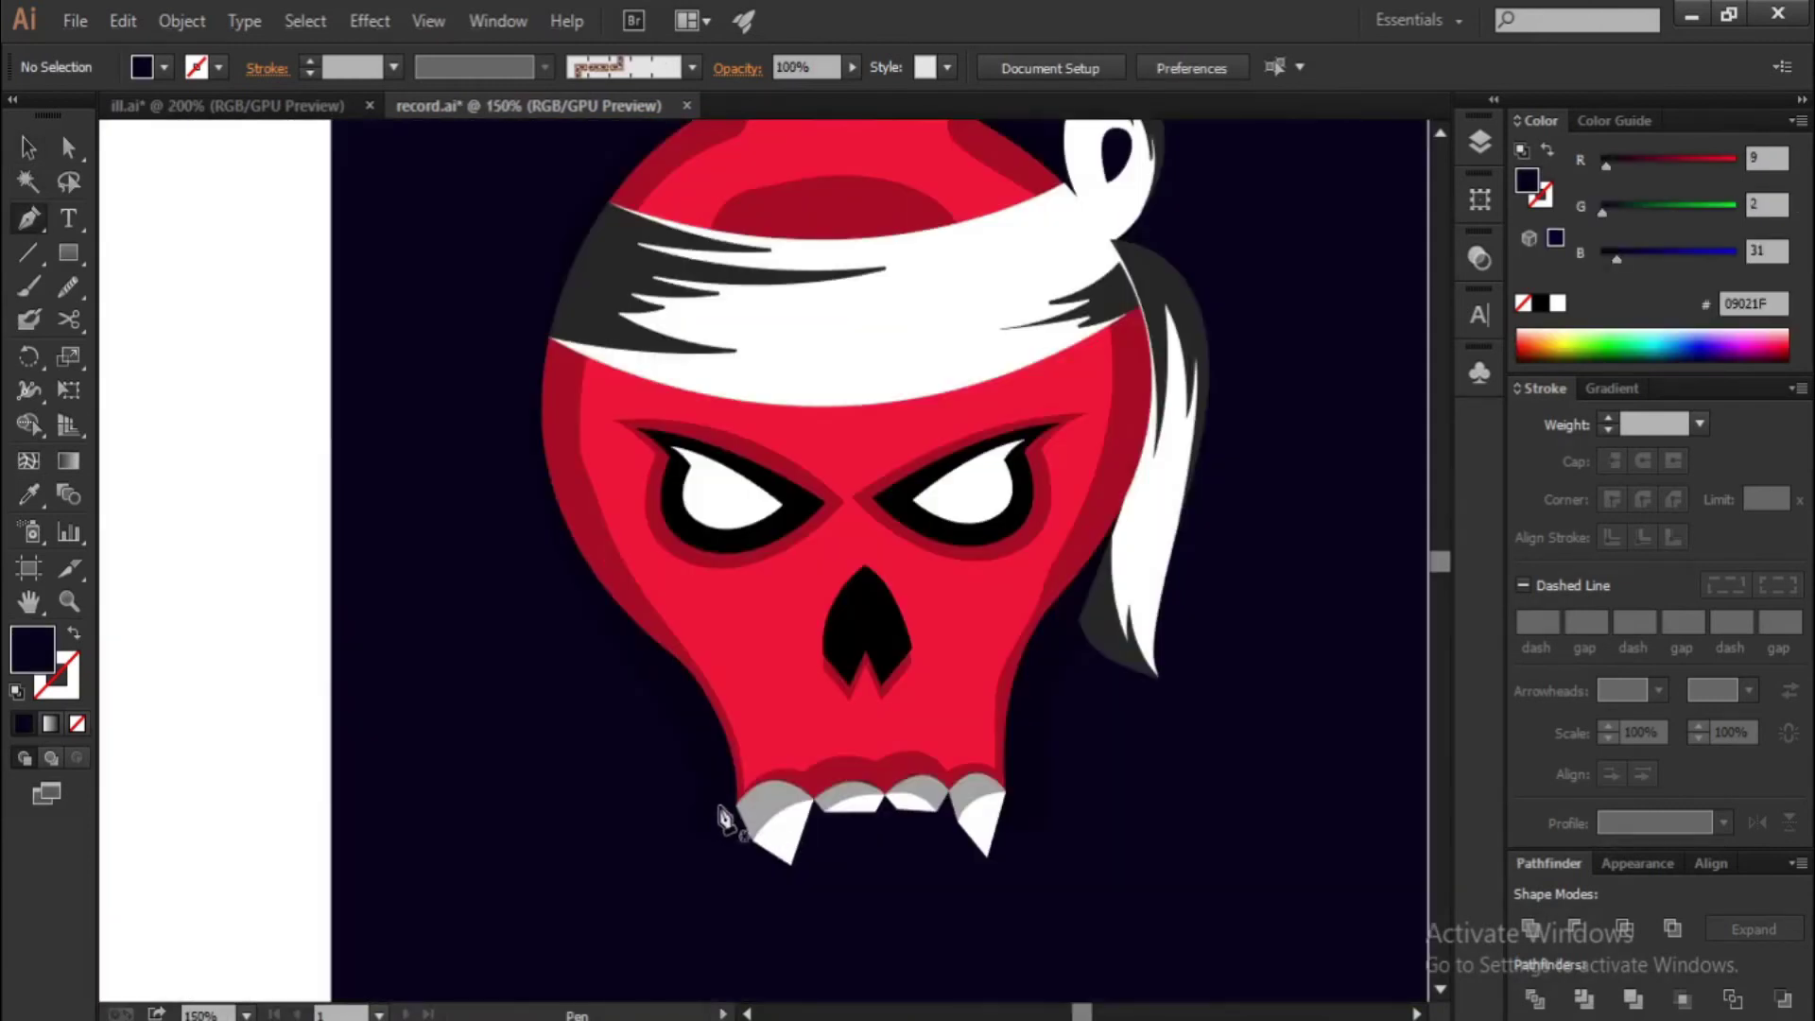
# Draw a red FF133C Pen arc around the skull's left side and top, ending at the bandana knot
pyautogui.click(719, 805)
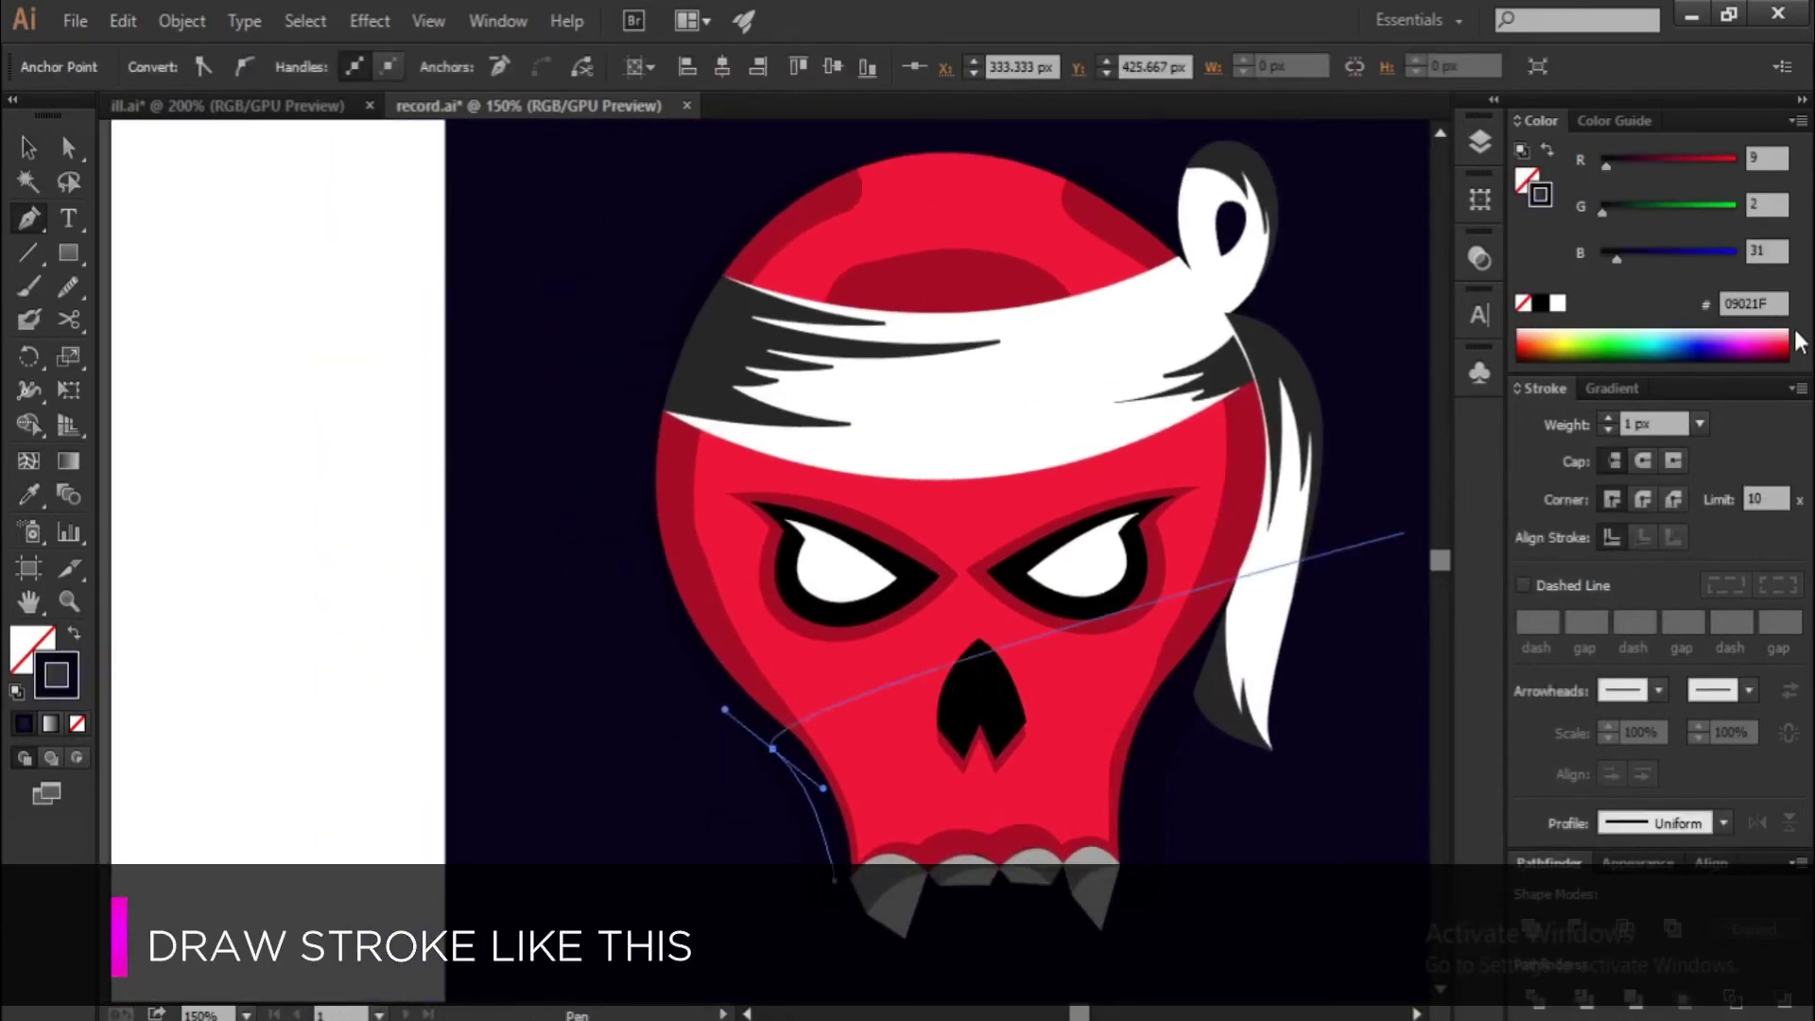
pyautogui.click(1787, 345)
pyautogui.scroll(2, 622, 563)
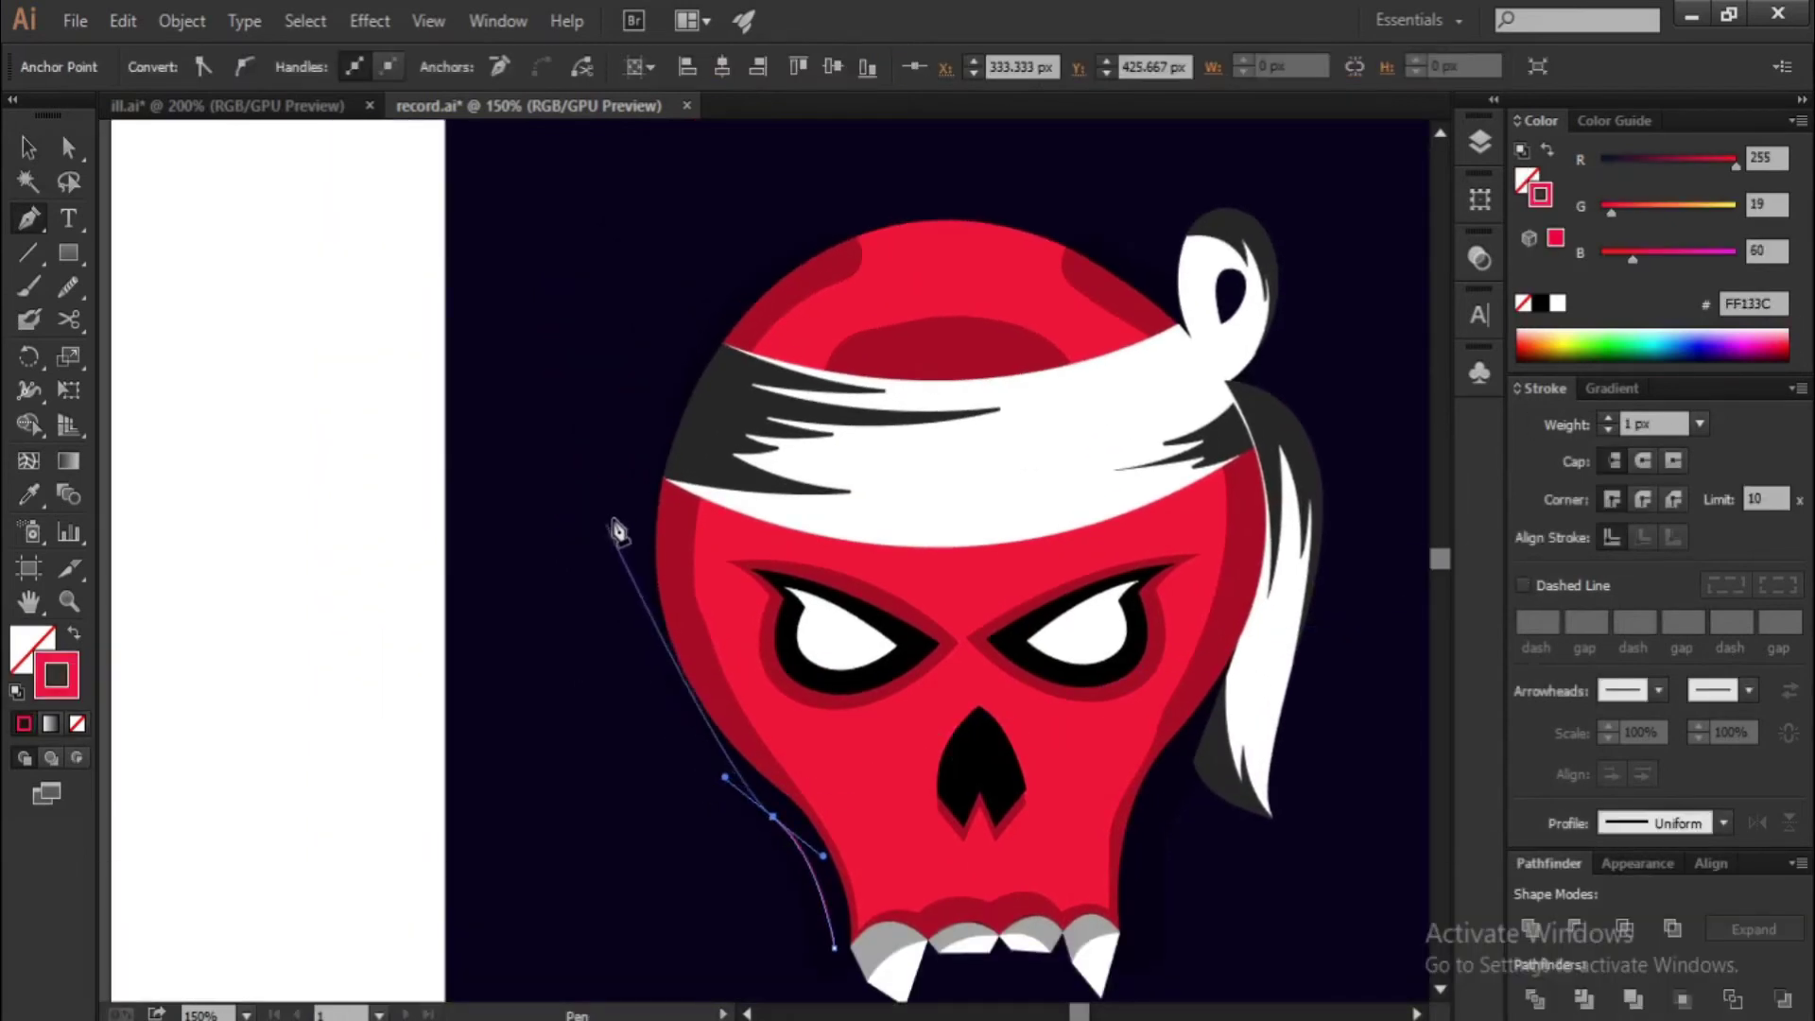
pyautogui.moveTo(642, 350); pyautogui.dragTo(628, 223)
pyautogui.scroll(4, 812, 438)
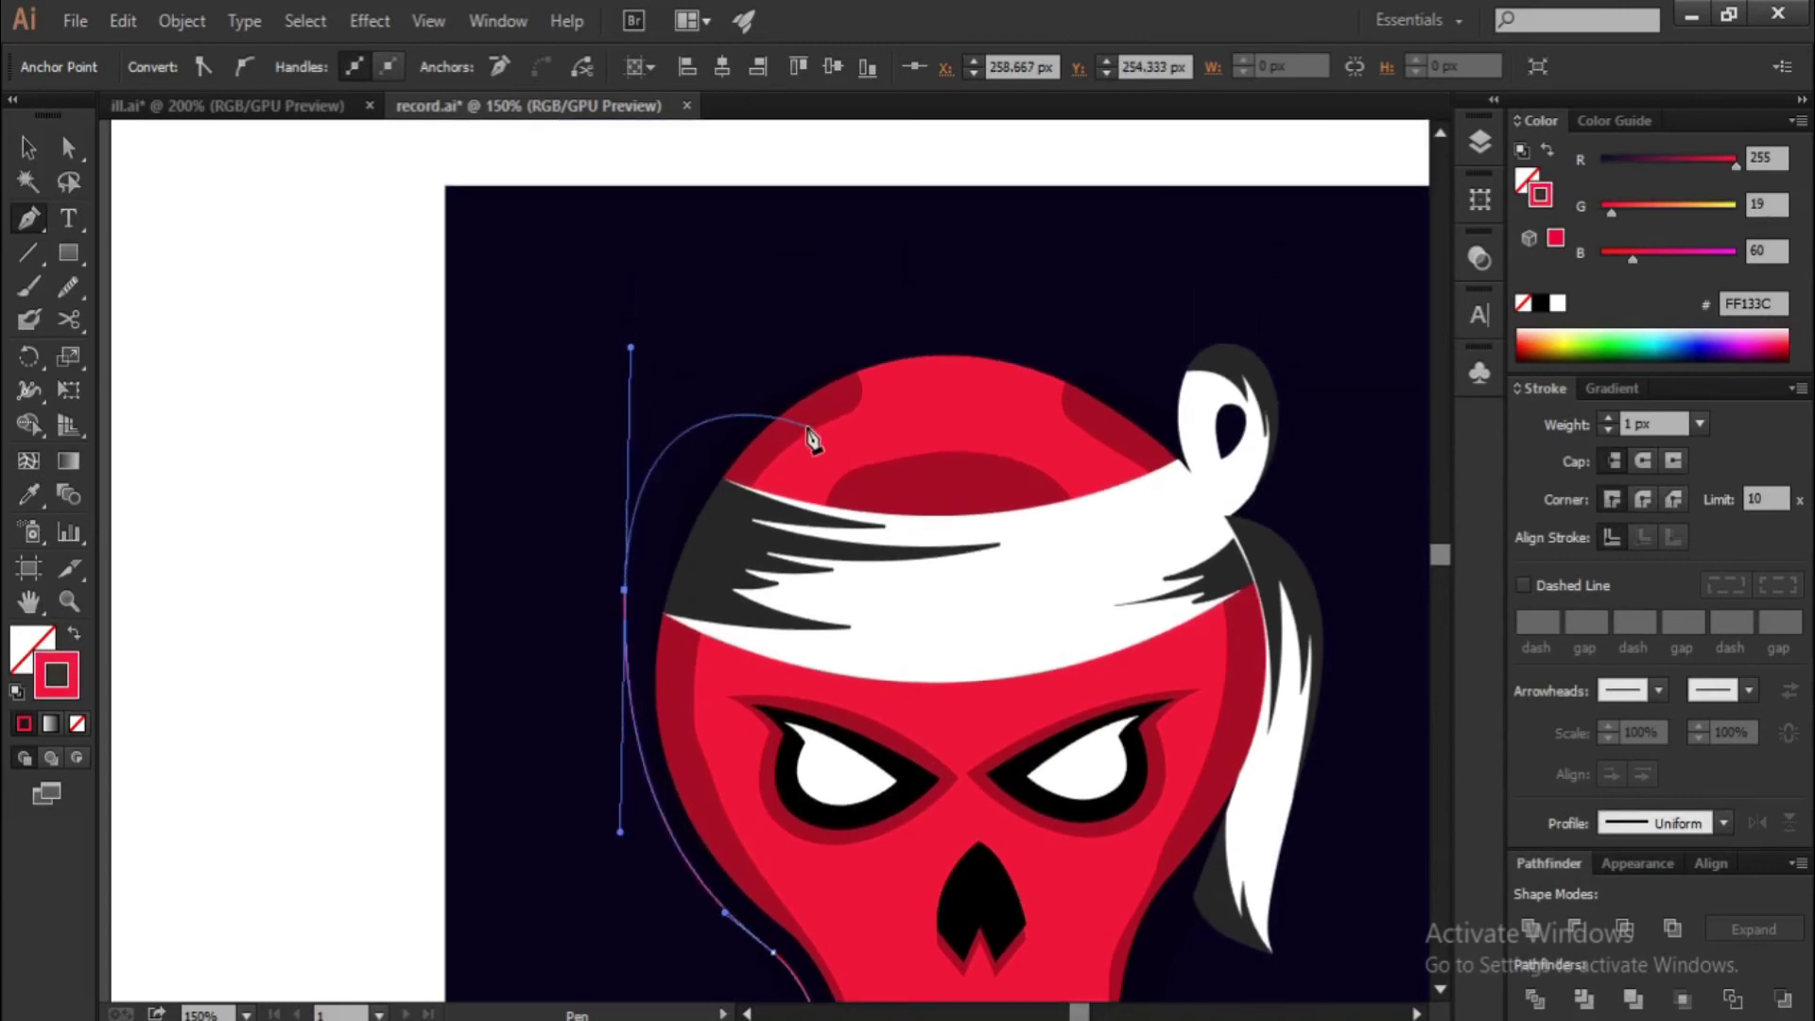
pyautogui.moveTo(1112, 372)
pyautogui.mouseDown()
pyautogui.moveTo(1267, 523)
pyautogui.moveTo(1040, 518)
pyautogui.mouseUp()
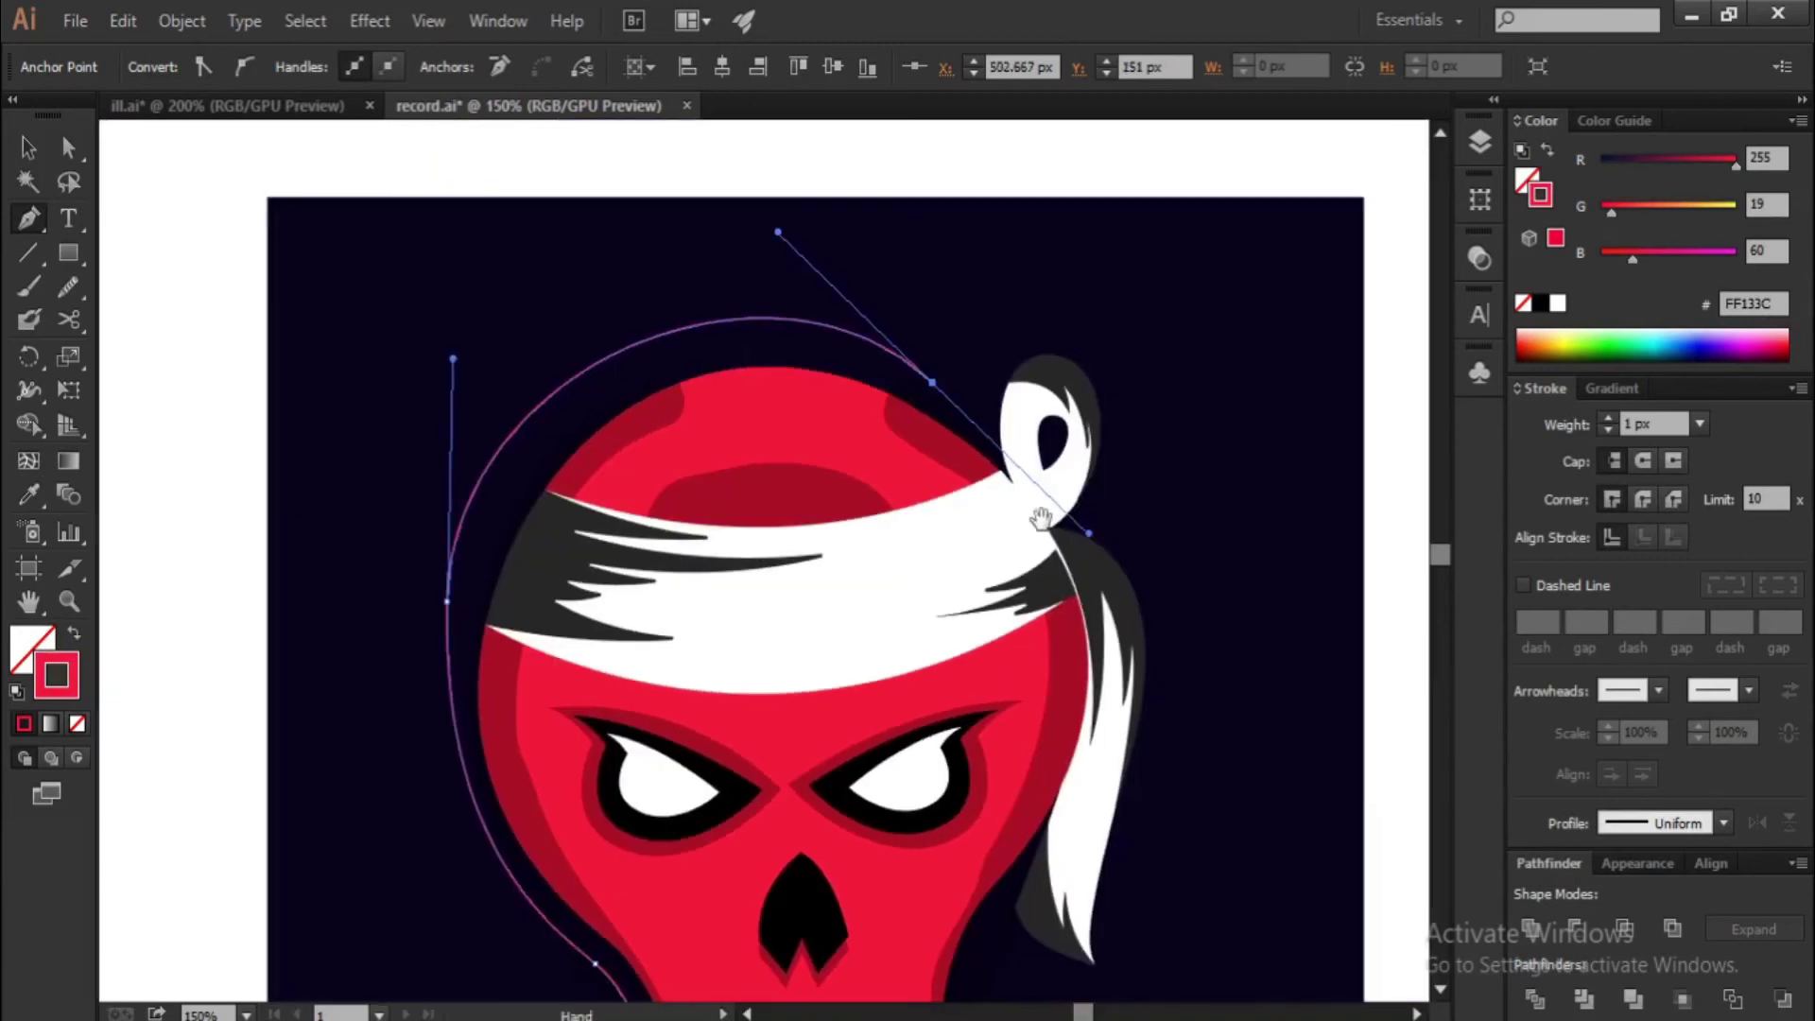
pyautogui.click(1089, 582)
# Adjust the arc's left anchor and set its stroke weight to 8 px
pyautogui.press('a')
pyautogui.moveTo(454, 359); pyautogui.dragTo(478, 361)
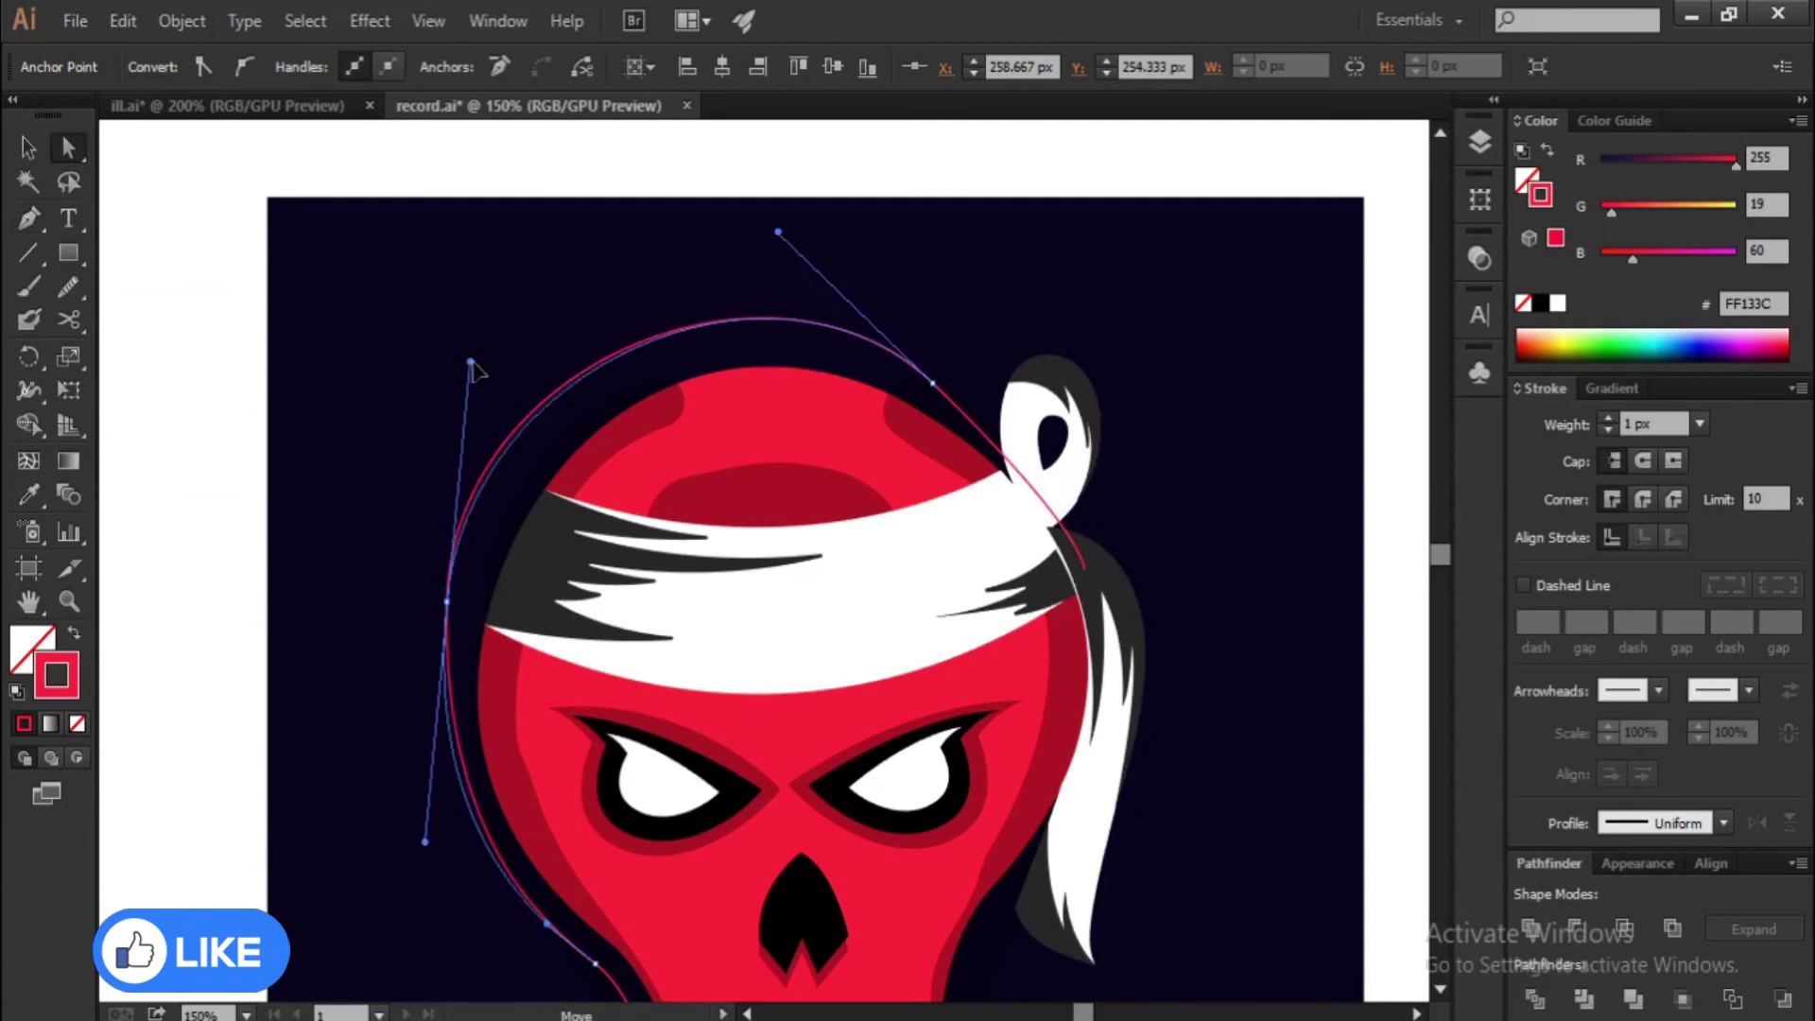
pyautogui.scroll(1, 869, 484)
pyautogui.scroll(1, 936, 427)
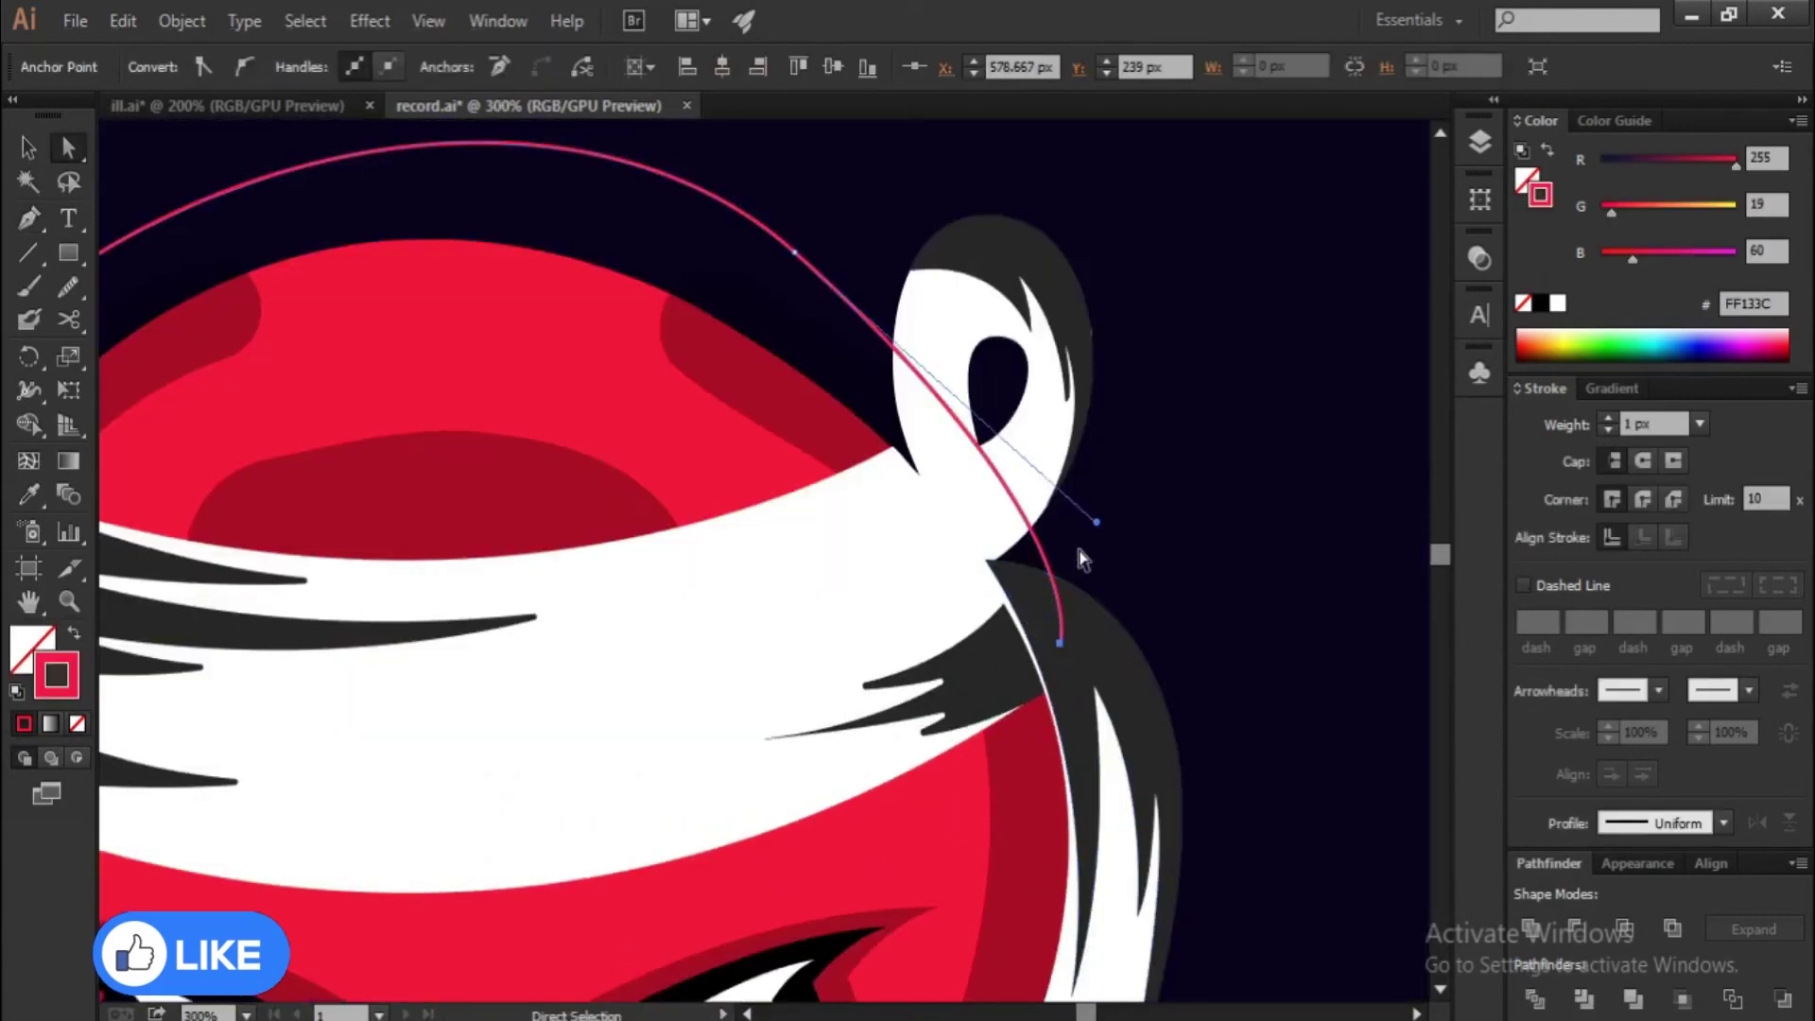
pyautogui.scroll(-1, 1085, 514)
pyautogui.scroll(-1, 662, 639)
pyautogui.click(650, 641)
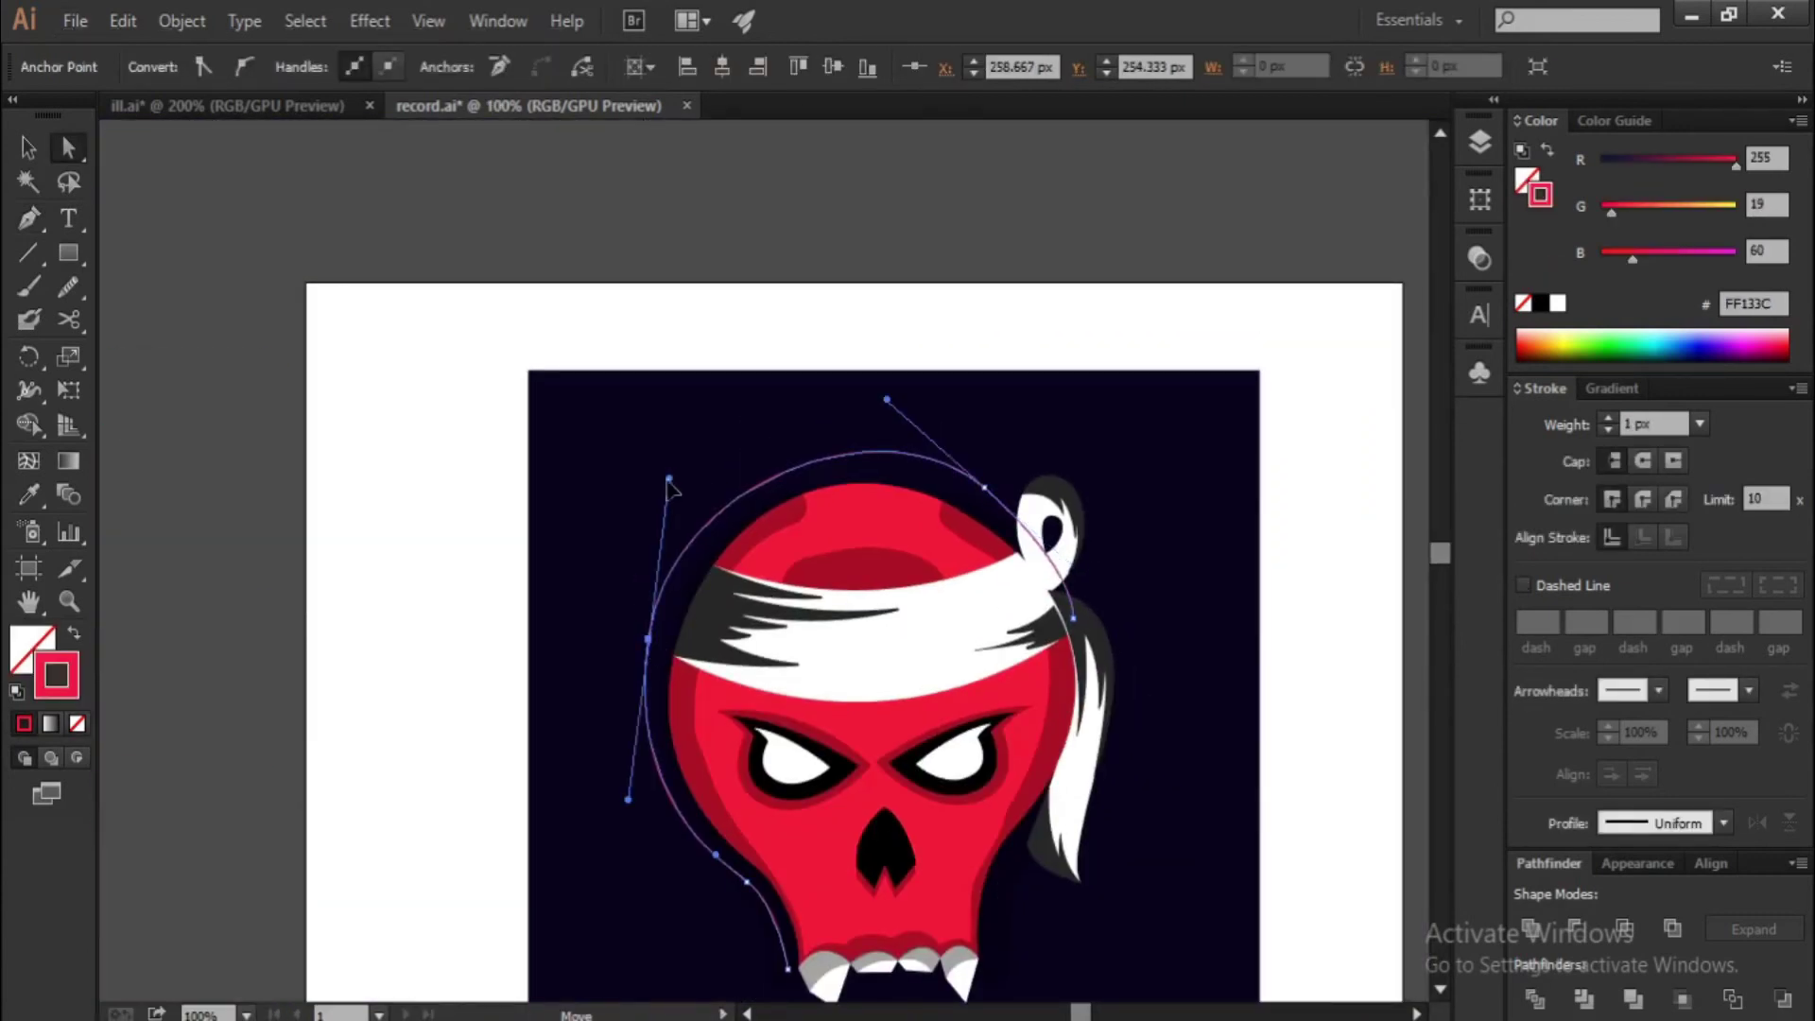
pyautogui.scroll(-2, 946, 539)
pyautogui.press('v')
pyautogui.click(393, 67)
pyautogui.click(399, 253)
pyautogui.scroll(1, 478, 295)
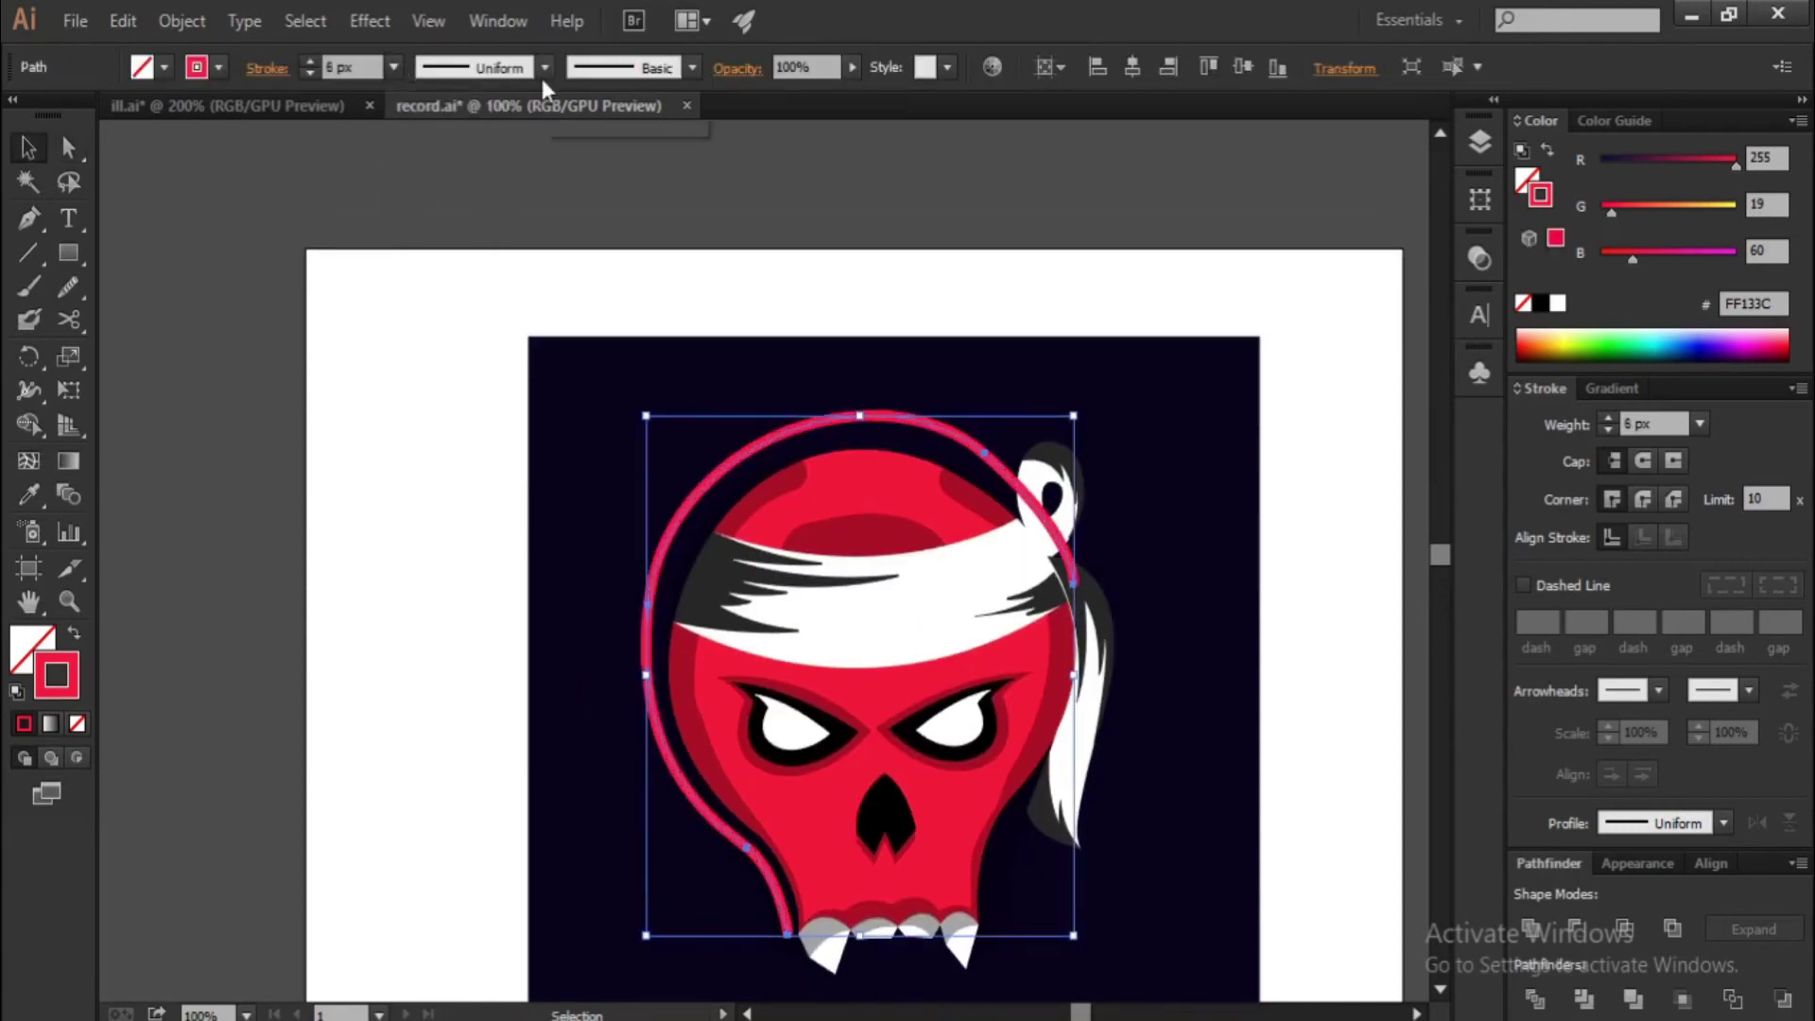
pyautogui.keyDown('alt'); pyautogui.scroll(1, 1075, 525); pyautogui.keyUp('alt')
# Send the white hair loop and strand backward behind the arc
pyautogui.click(1043, 501)
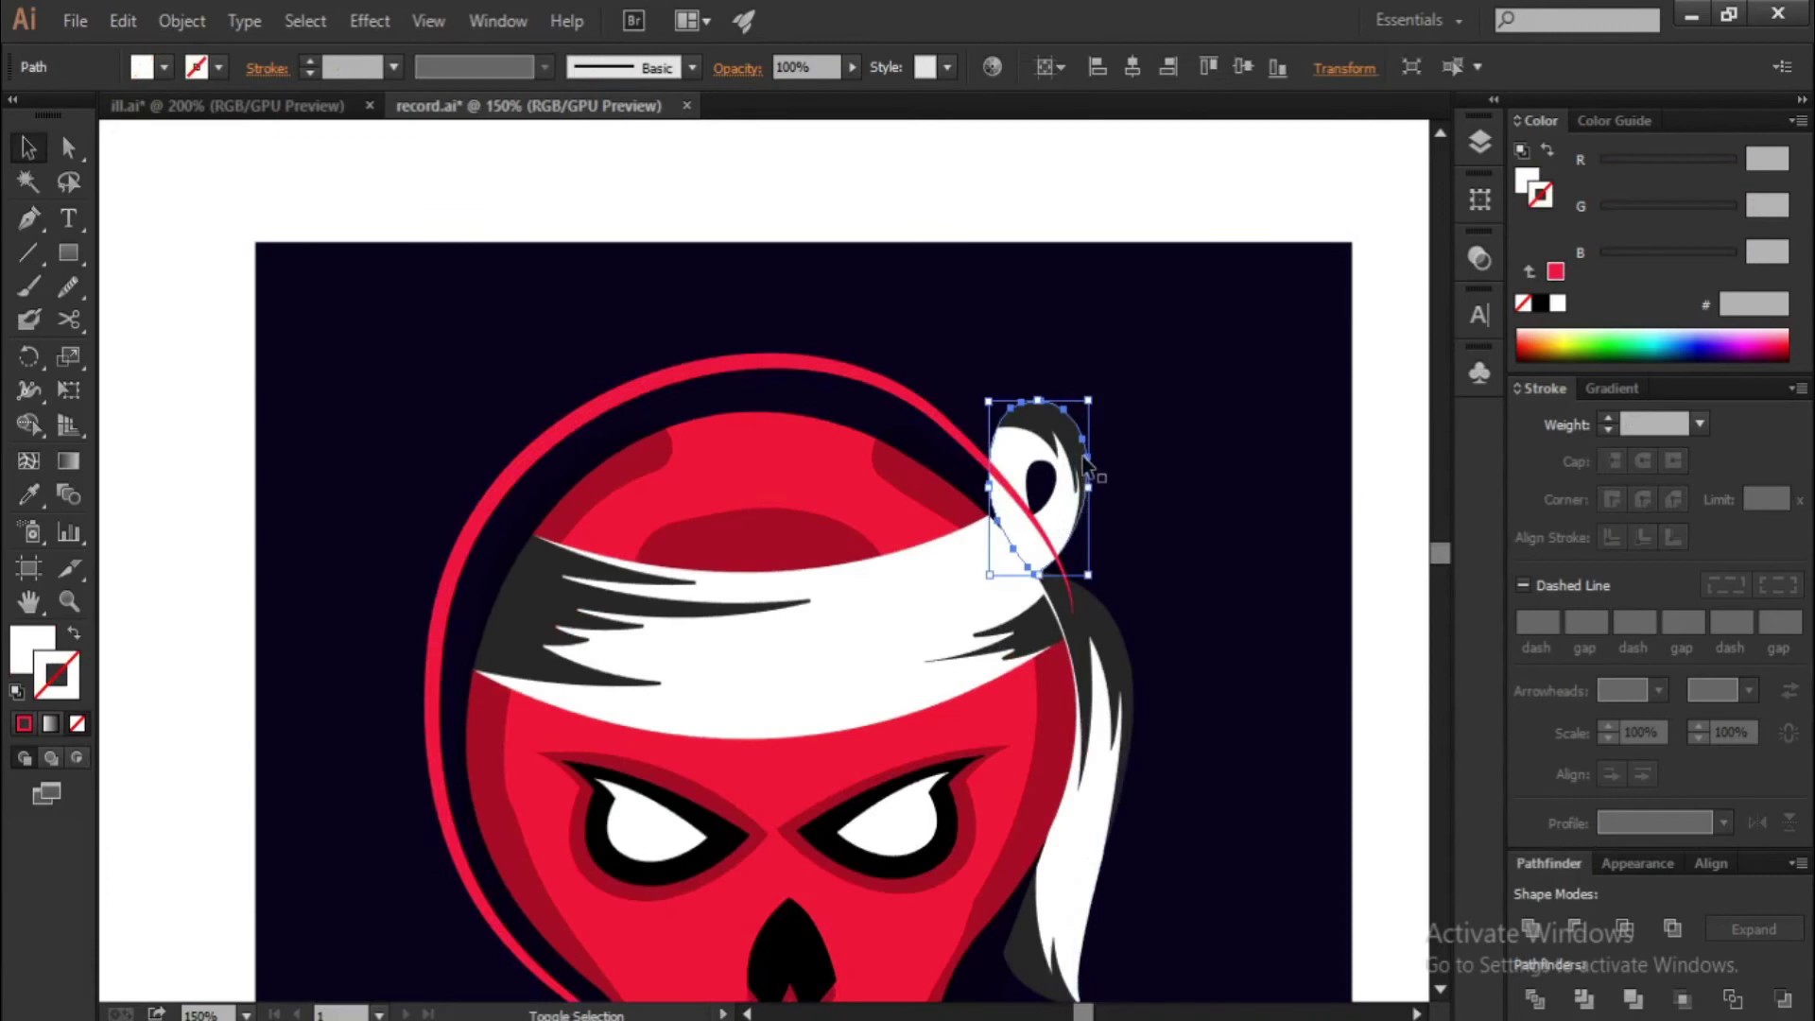
pyautogui.keyDown('shift'); pyautogui.click(1091, 616); pyautogui.keyUp('shift')
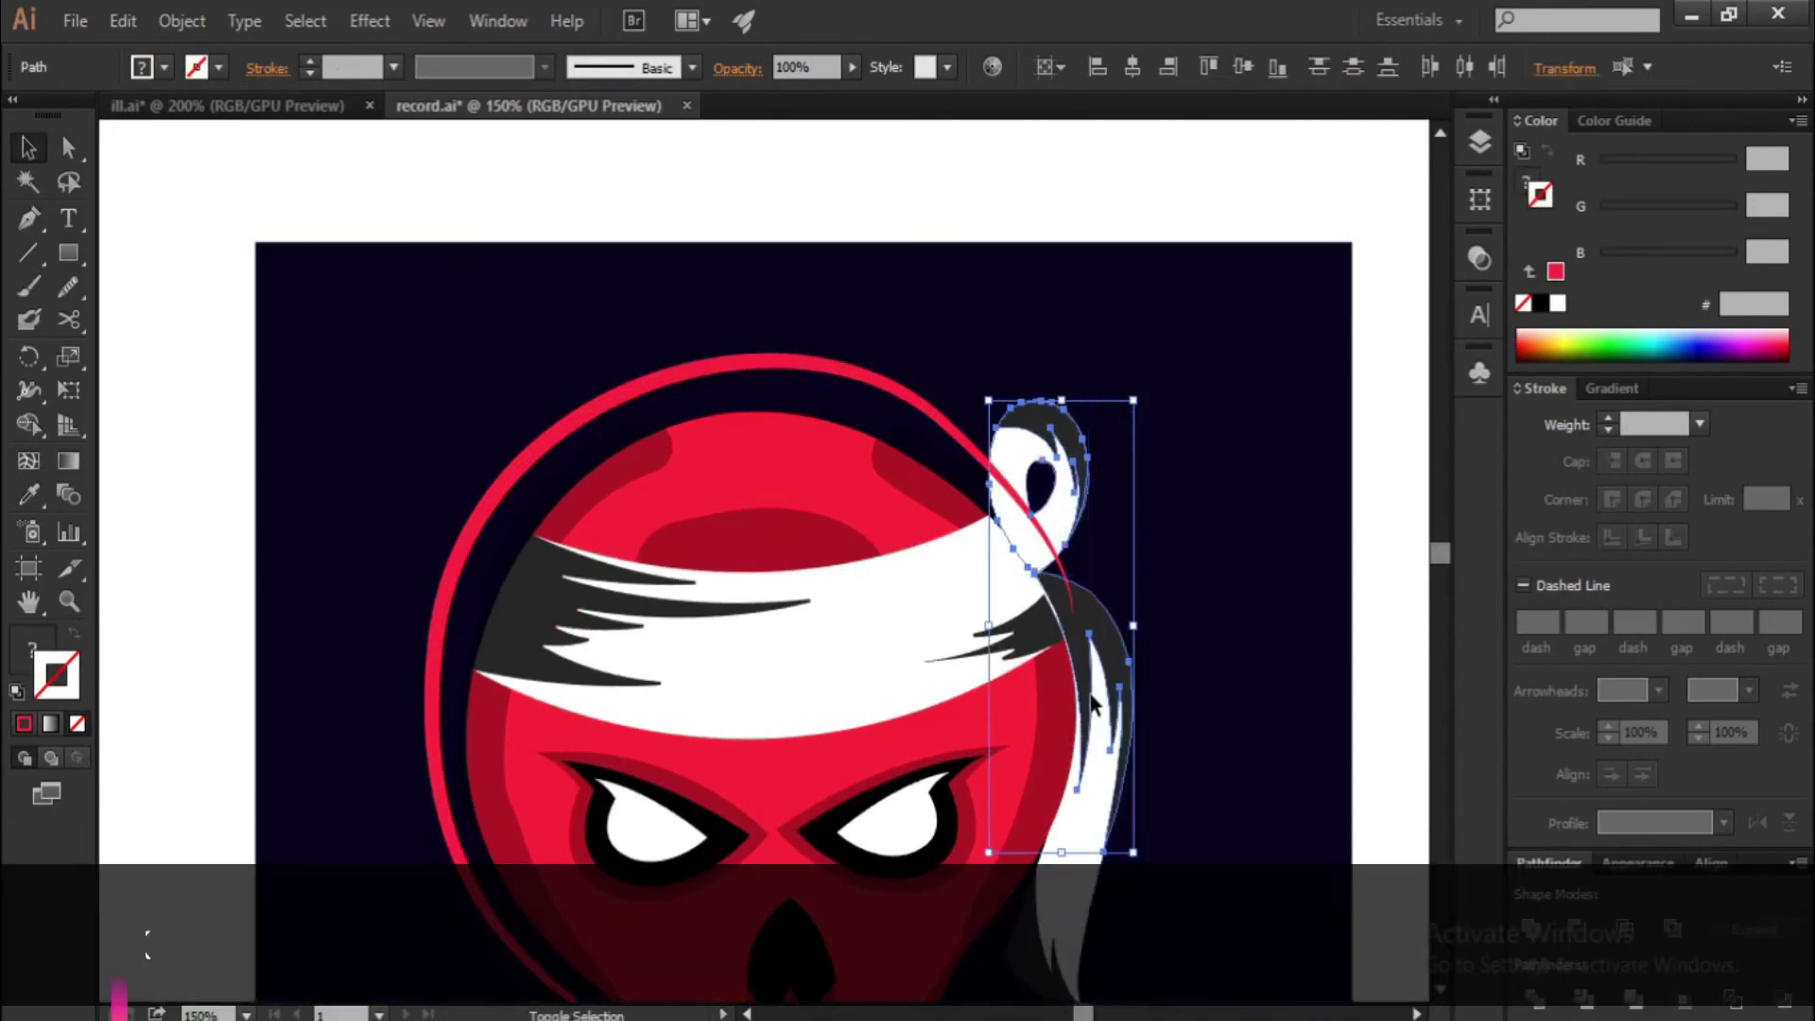
pyautogui.rightClick(1095, 615)
pyautogui.hotkey('ctrl', 'shift', '[')
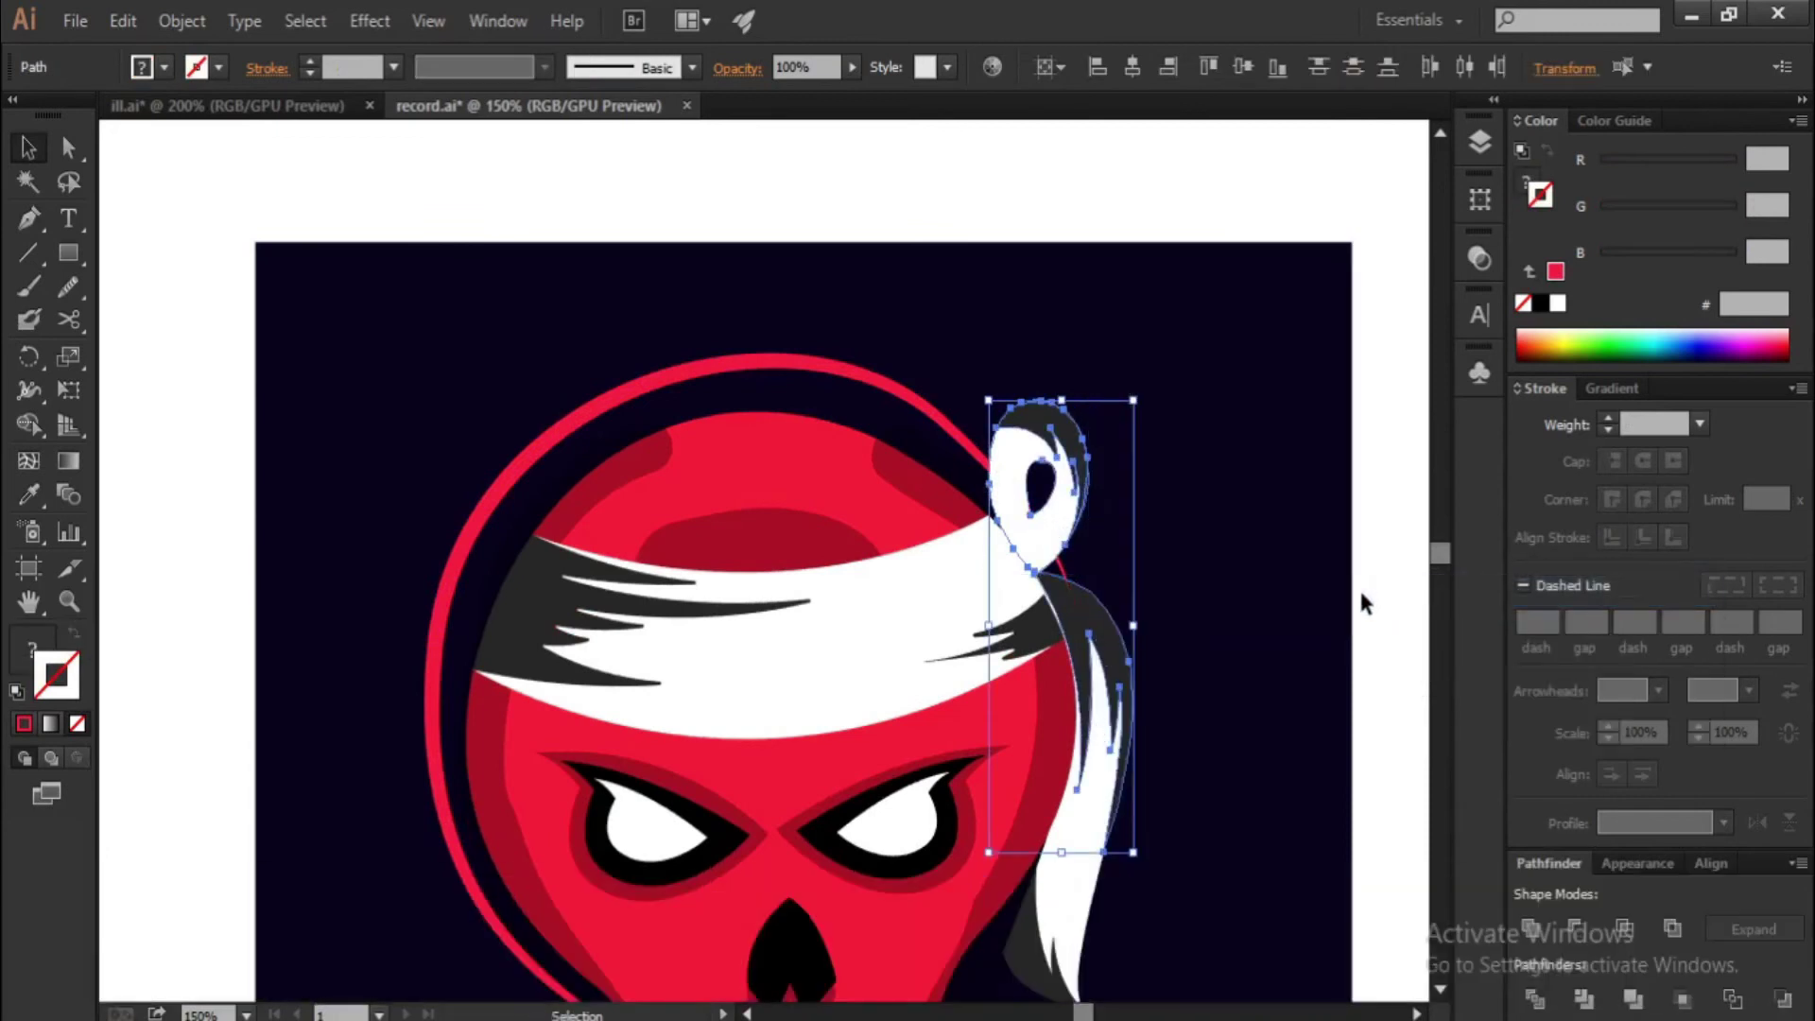
pyautogui.click(1361, 591)
pyautogui.hotkey('ctrl', '1')
# Reshape the arc's end anchor where it meets the bandana knot
pyautogui.press('a')
pyautogui.click(744, 508)
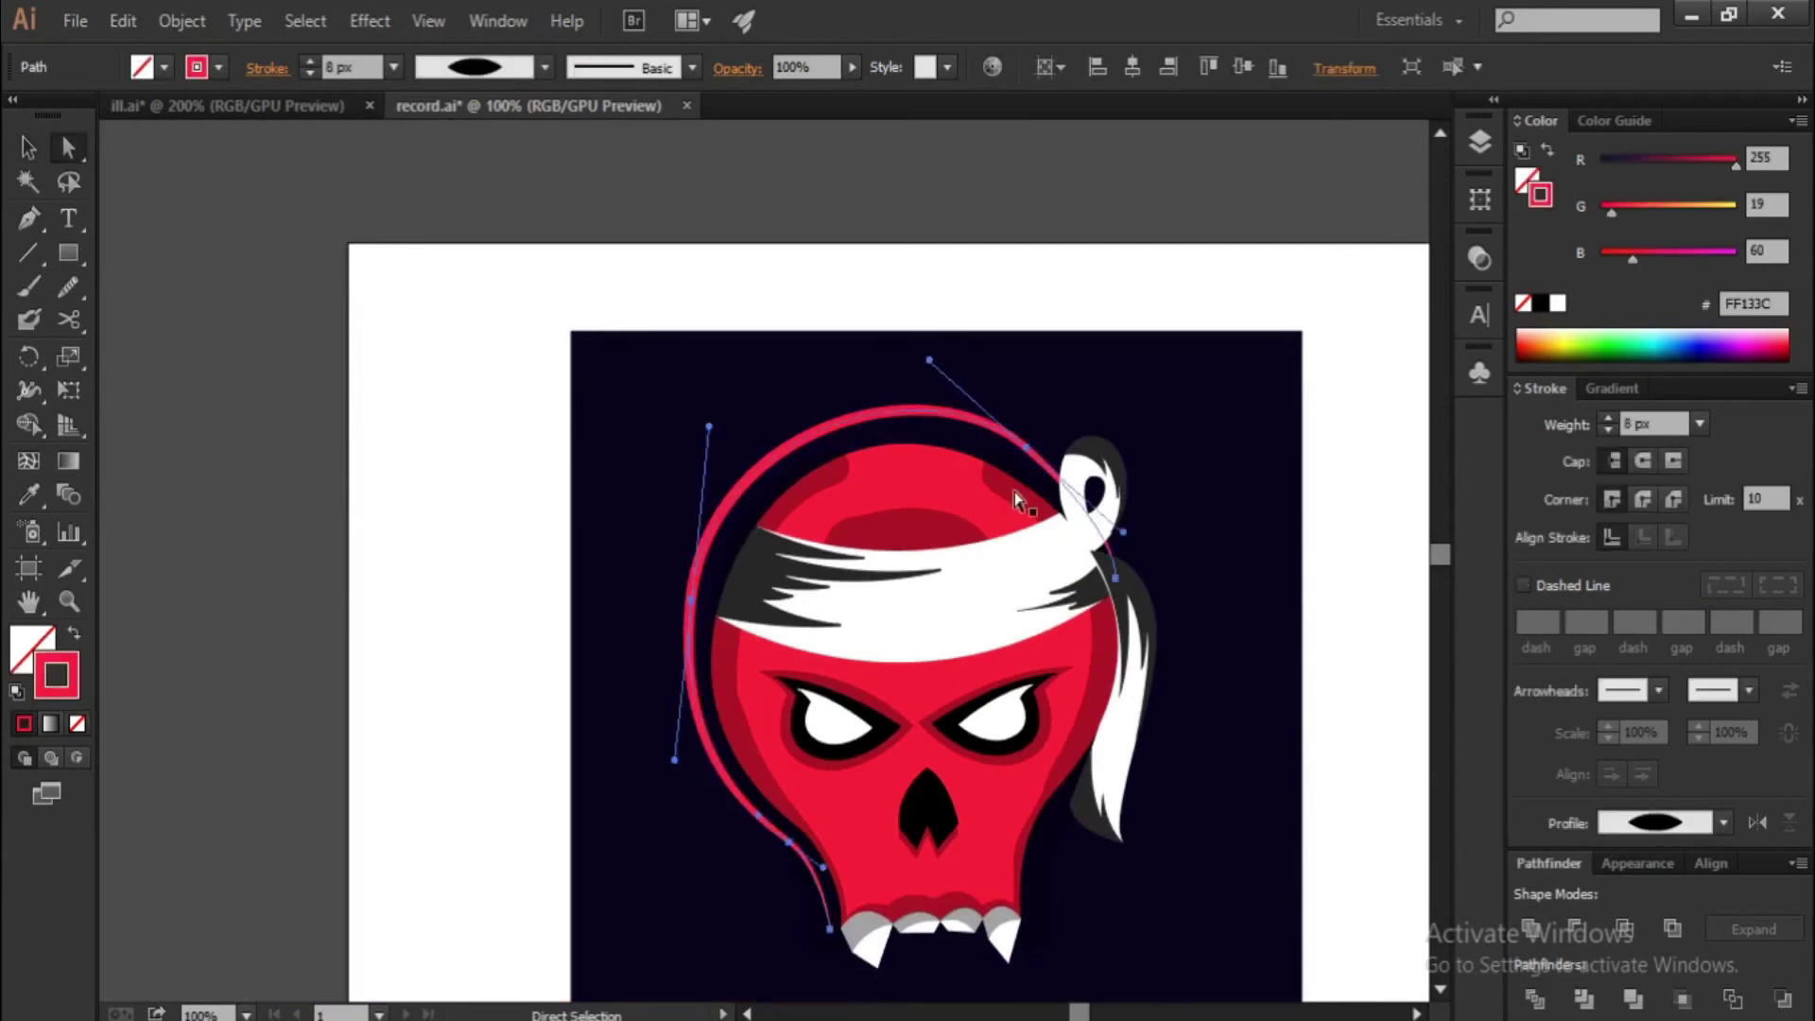
pyautogui.keyDown('alt'); pyautogui.scroll(1, 1025, 552); pyautogui.keyUp('alt')
pyautogui.scroll(-1, 1031, 425)
pyautogui.keyDown('alt'); pyautogui.scroll(1, 1040, 402); pyautogui.keyUp('alt')
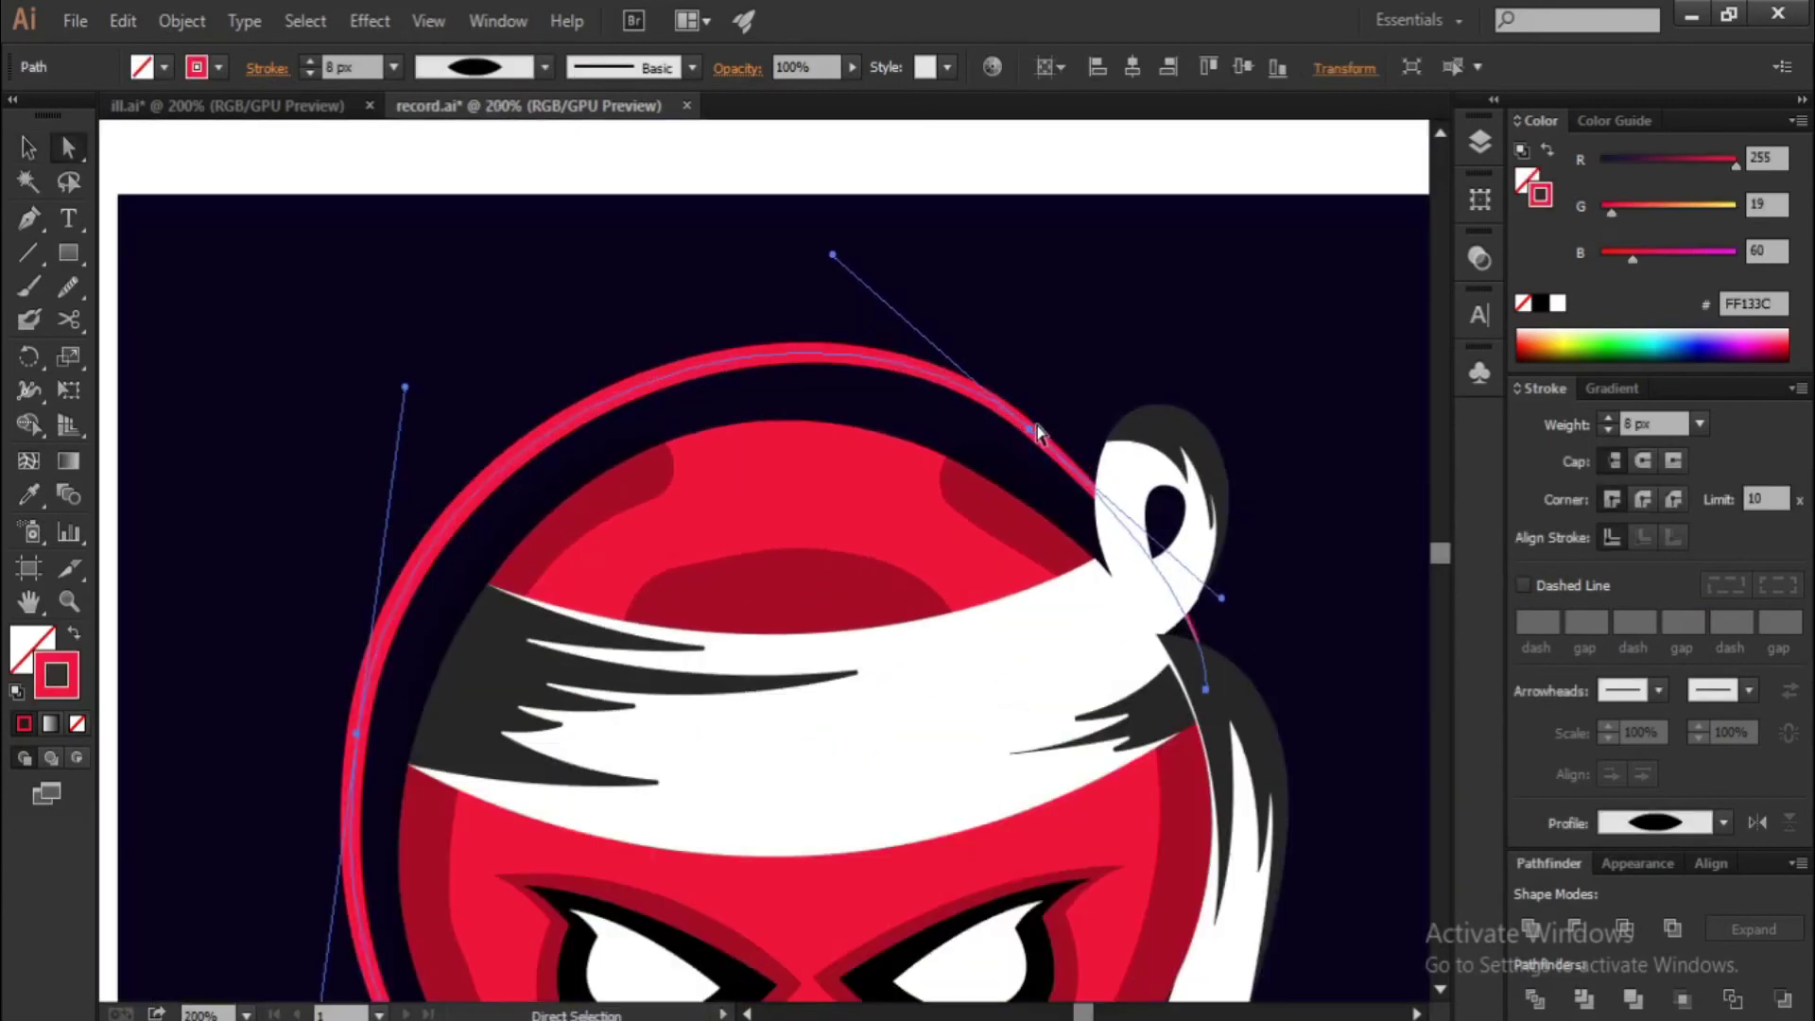
pyautogui.click(1031, 435)
pyautogui.scroll(1, 984, 418)
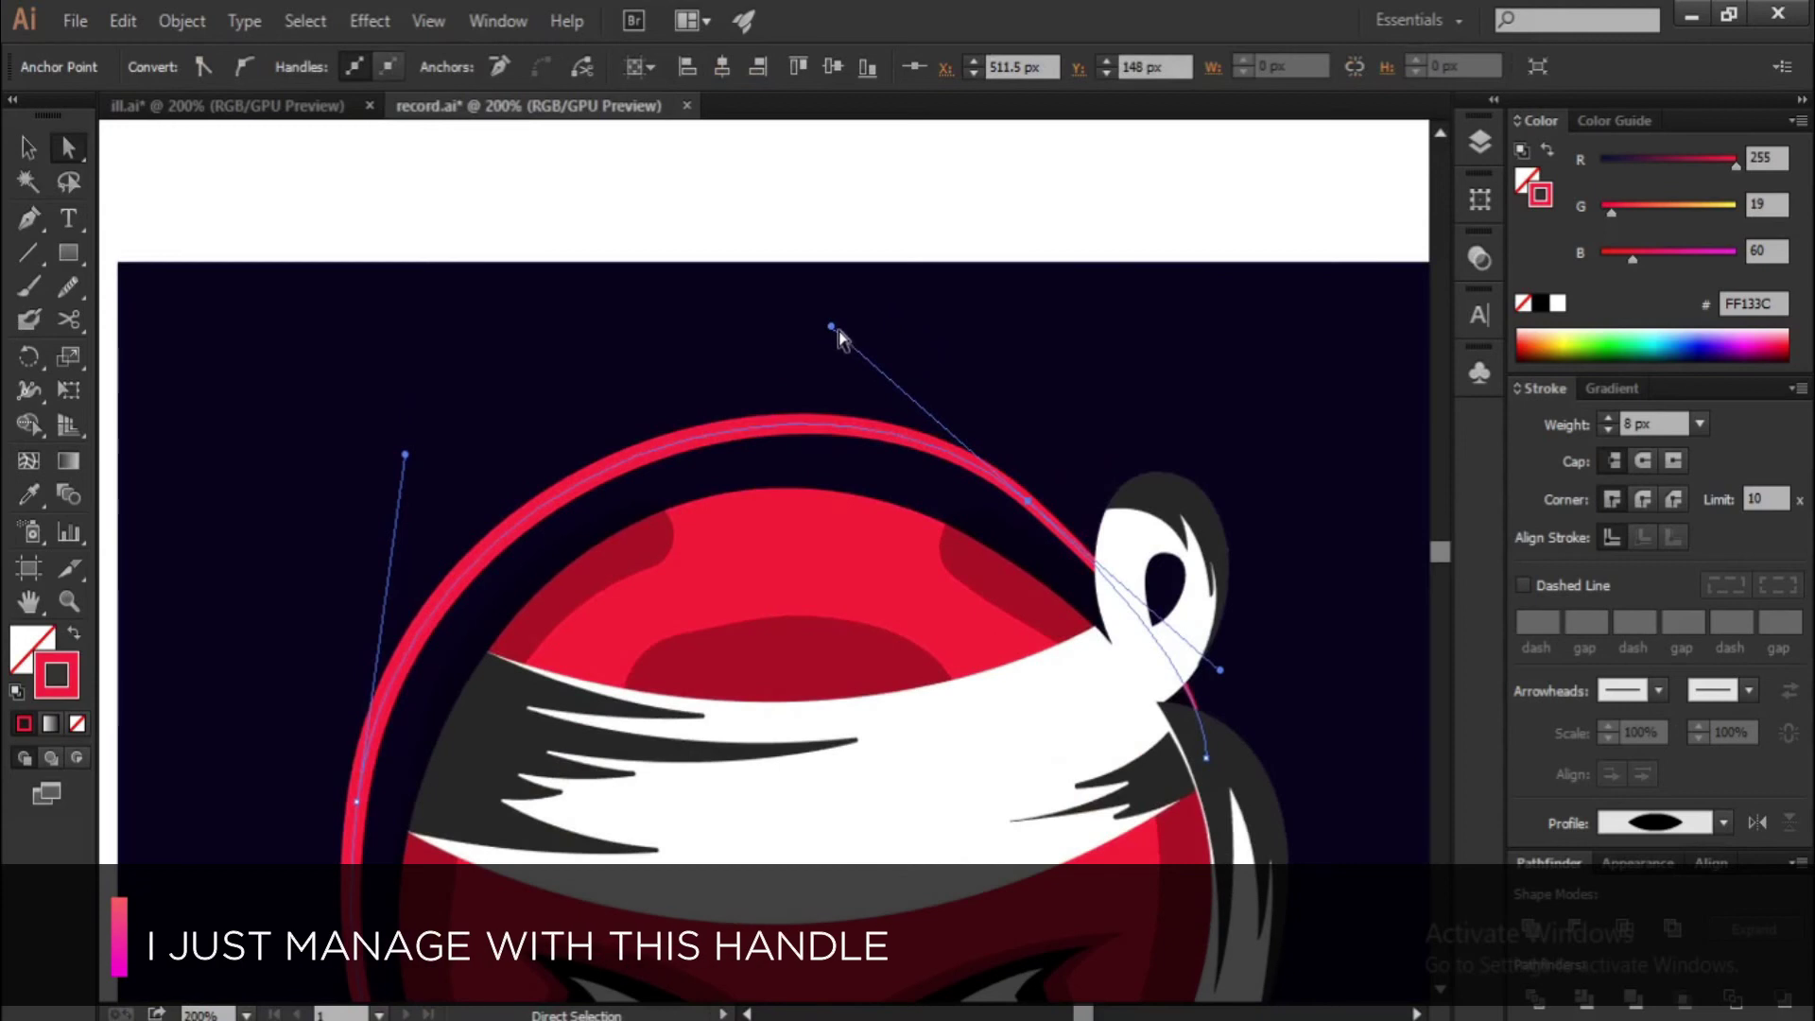
pyautogui.scroll(-2, 1154, 723)
pyautogui.hscroll(2, 1153, 724)
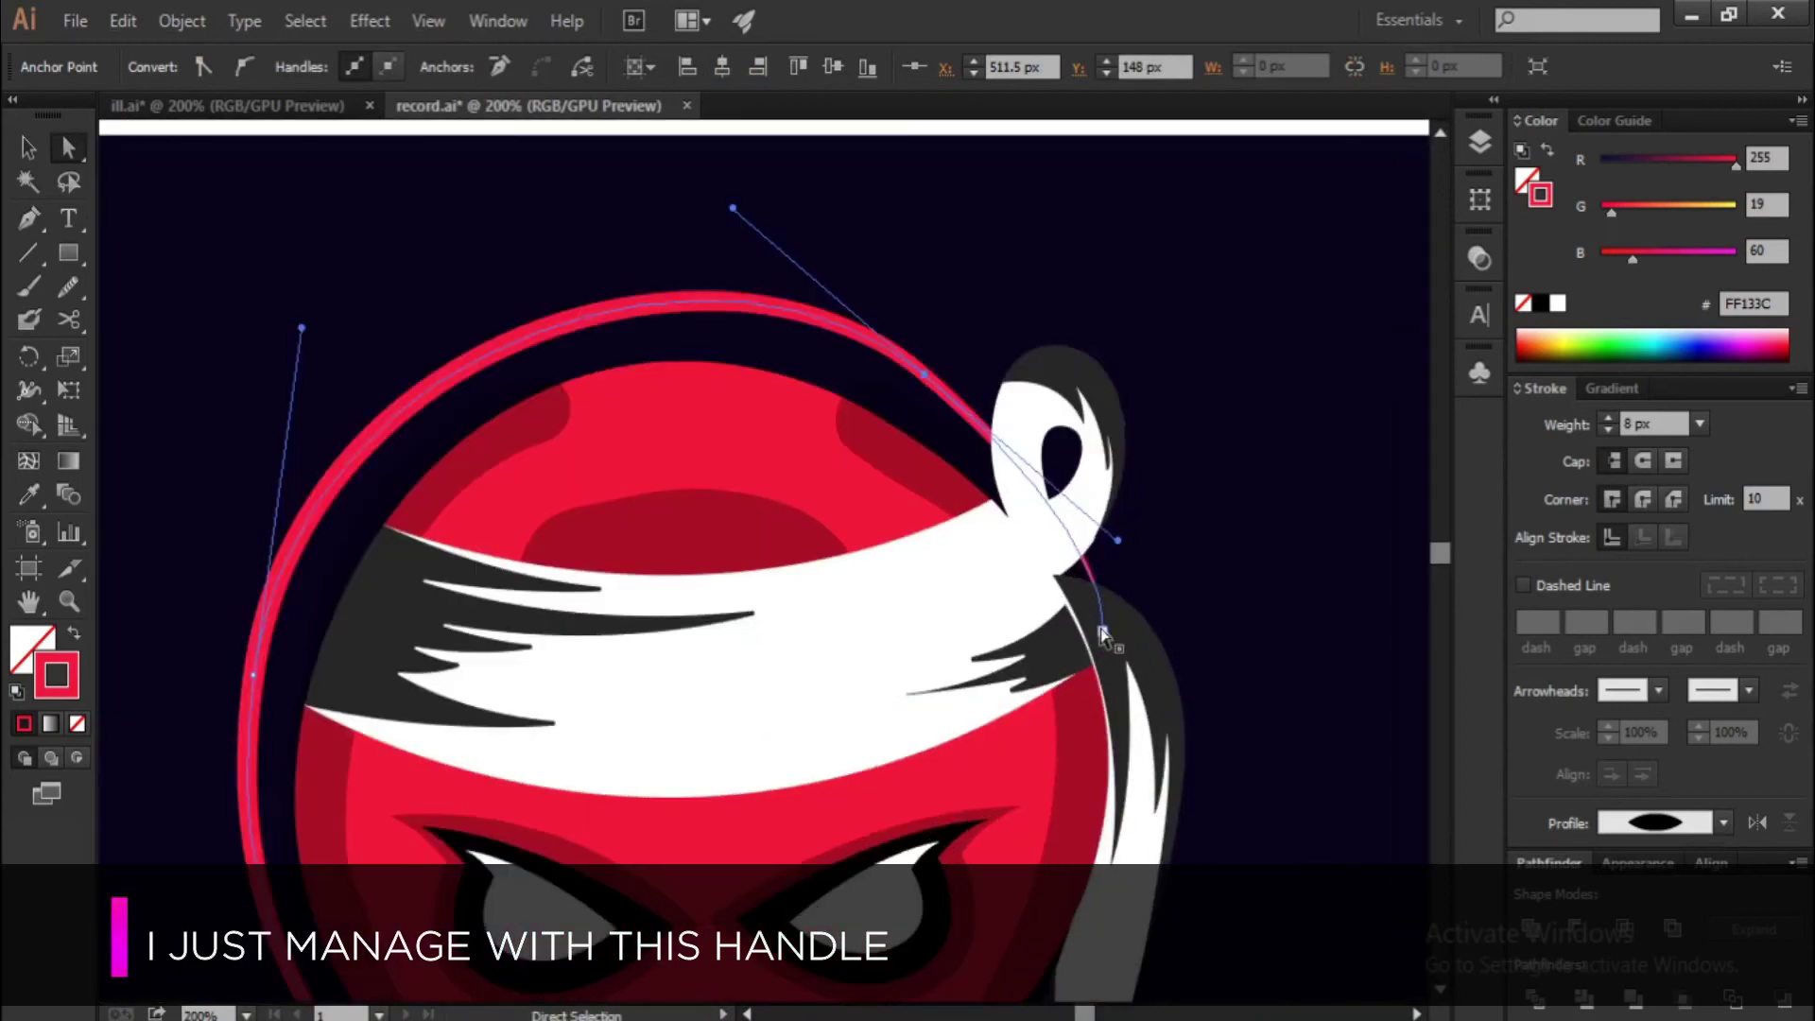
pyautogui.moveTo(1118, 542); pyautogui.dragTo(1114, 520)
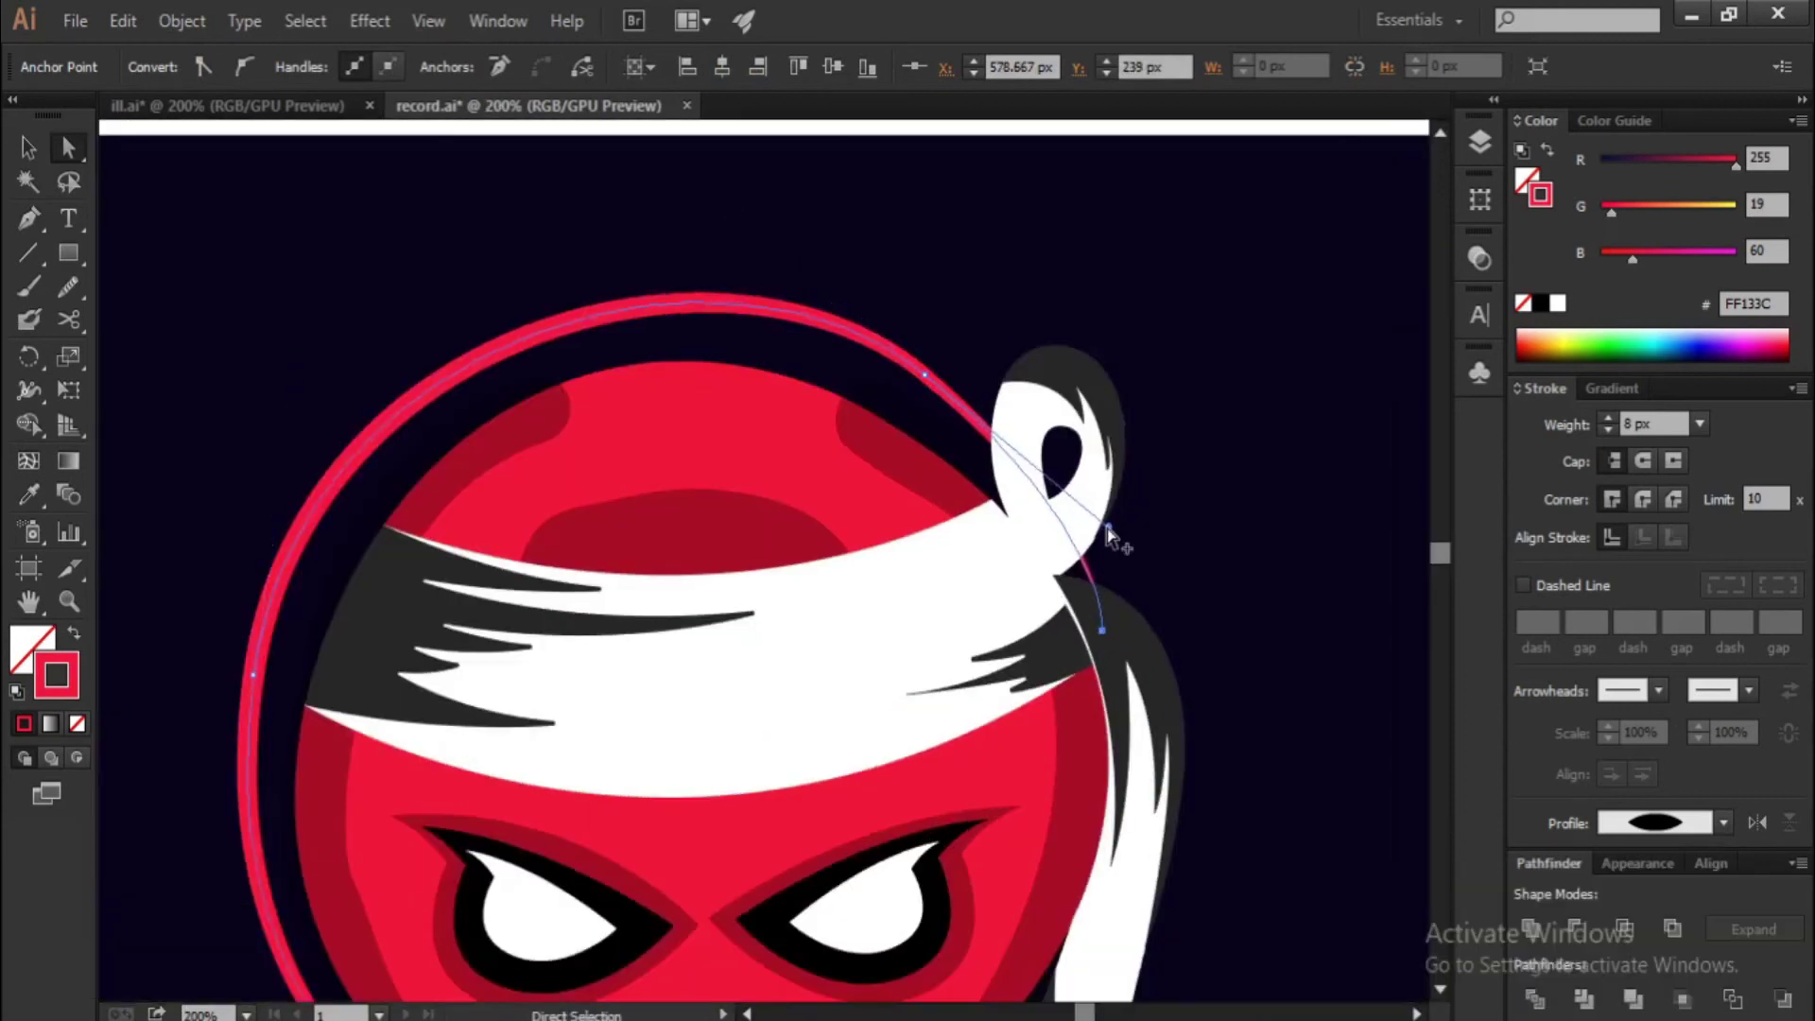
pyautogui.hotkey('ctrl', '0')
pyautogui.press('v')
pyautogui.click(685, 698)
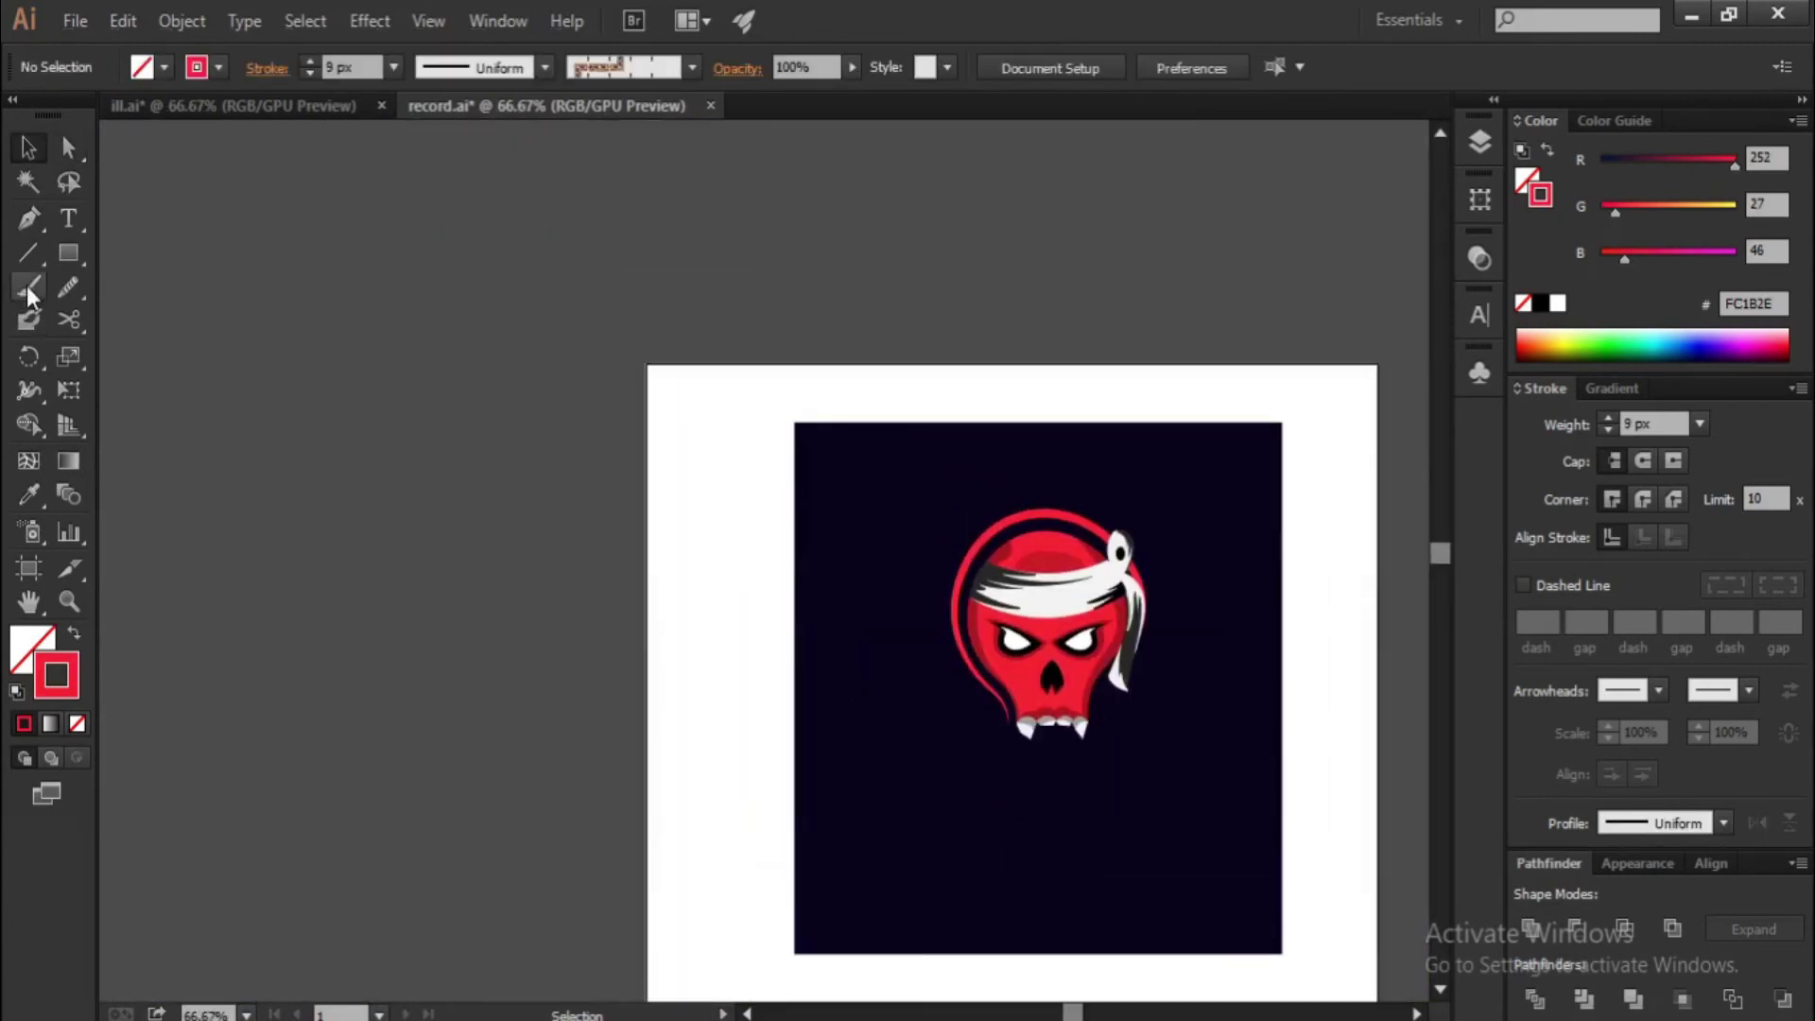
# Type ASSASSIN below the skull in white NCAA Army Black Knight font
pyautogui.click(68, 218)
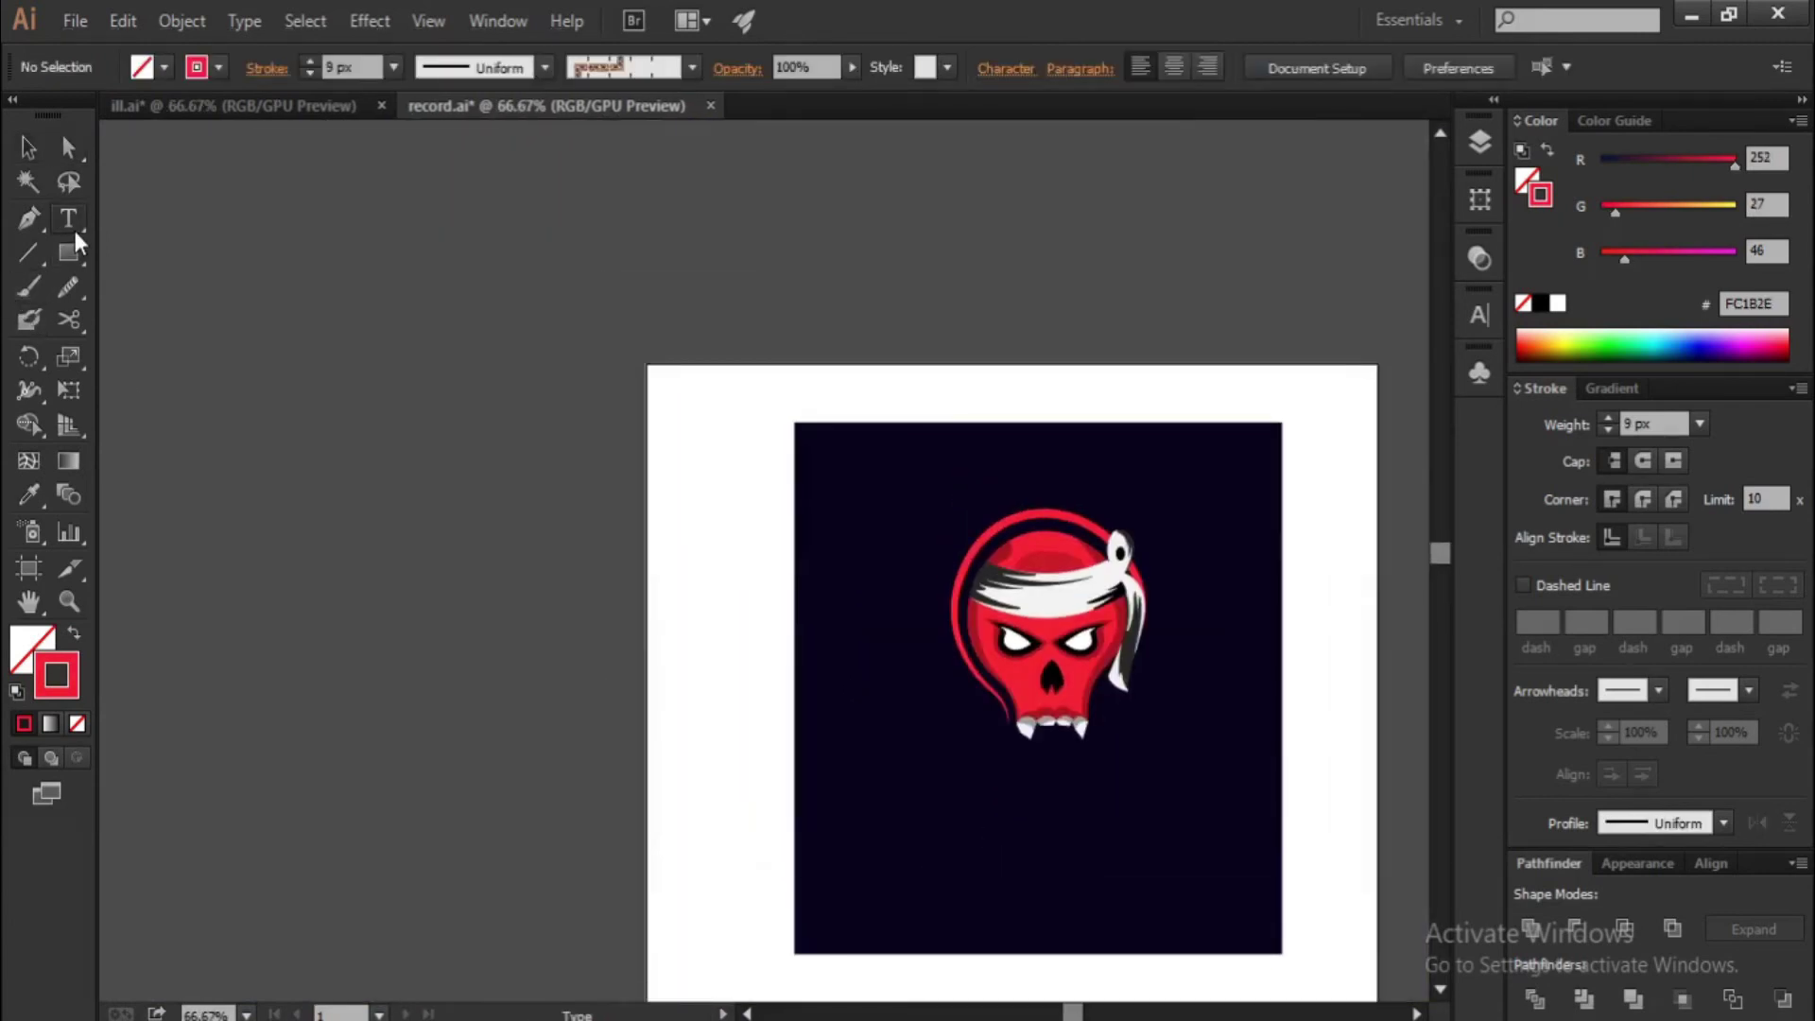
pyautogui.click(904, 795)
pyautogui.click(1558, 304)
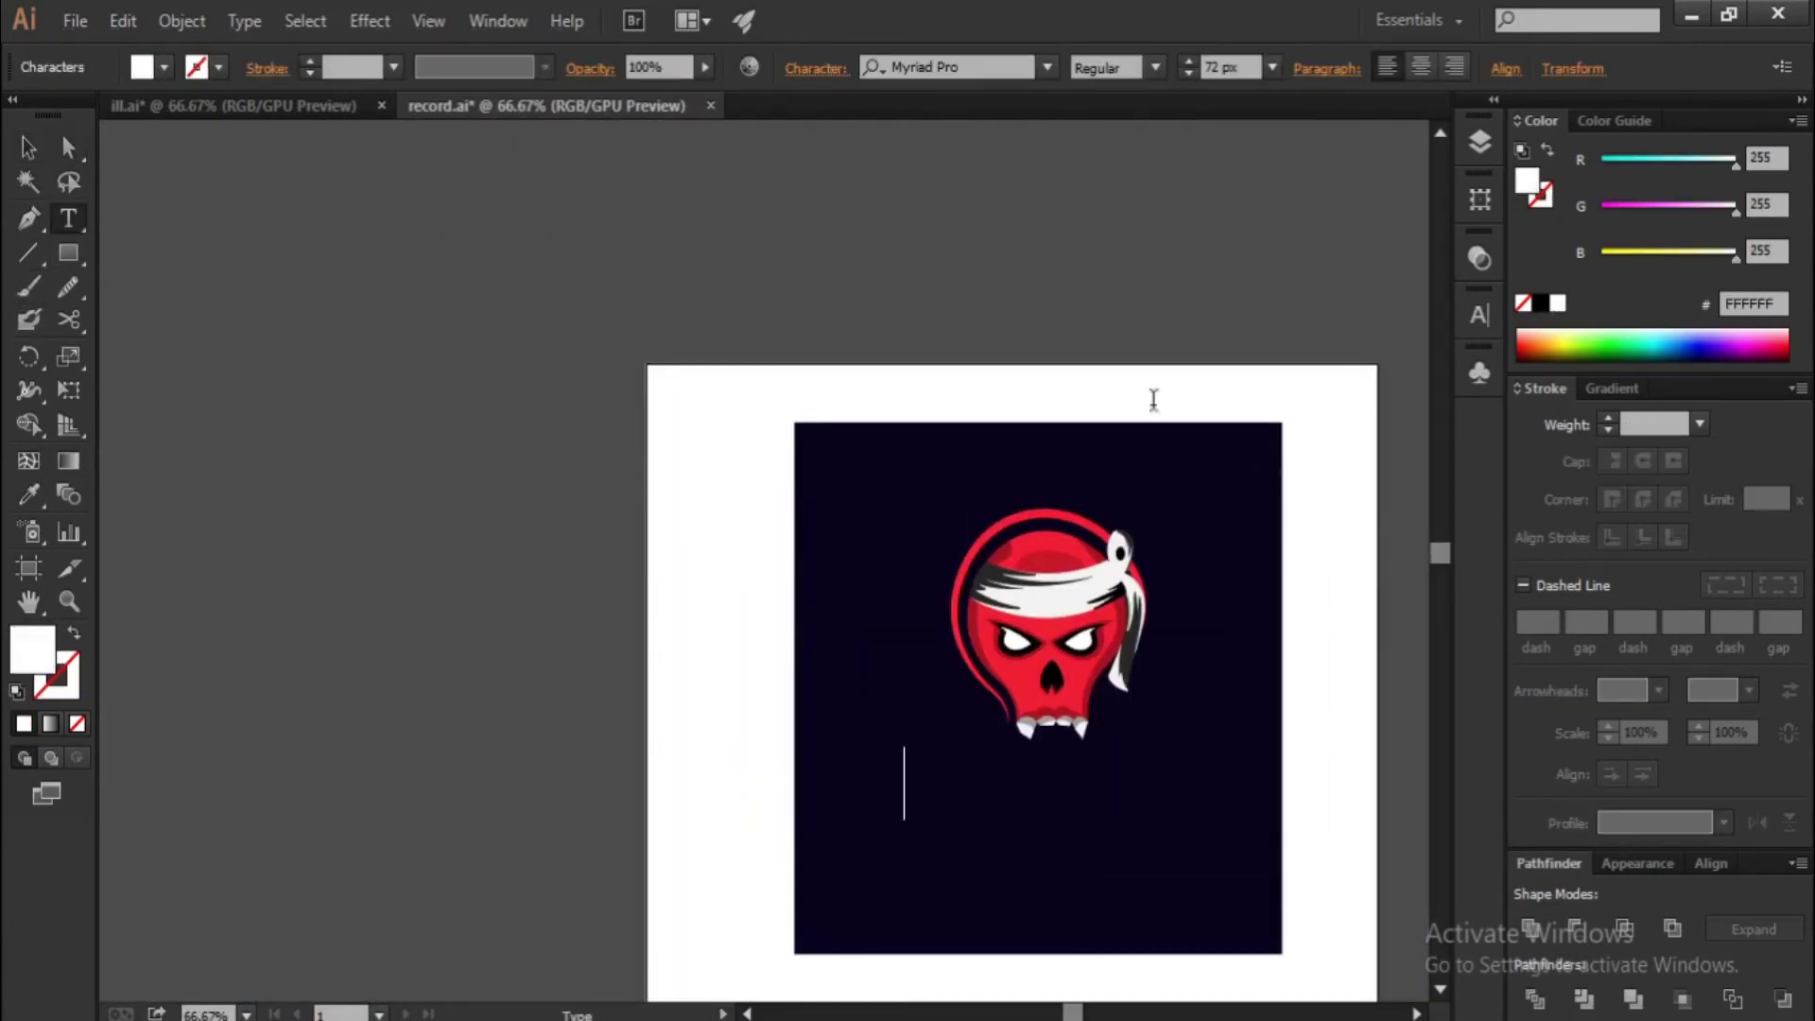
pyautogui.click(1052, 59)
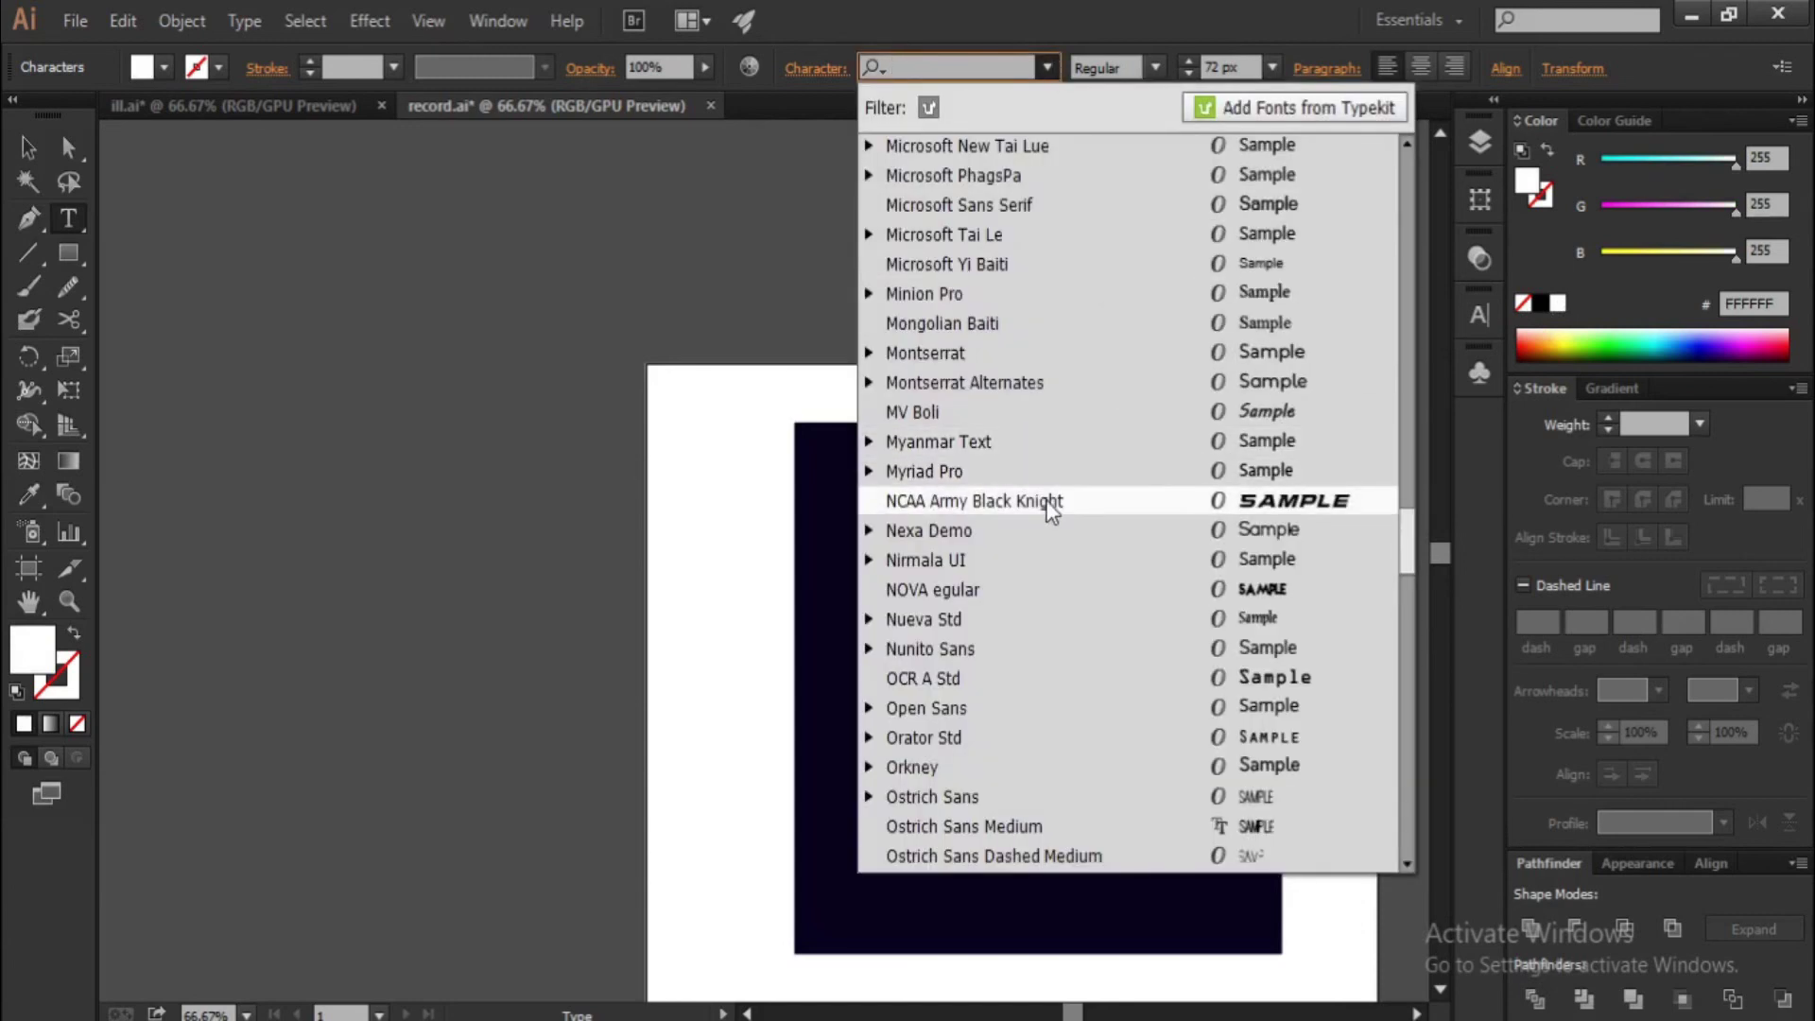
pyautogui.click(1049, 501)
pyautogui.scroll(-2, 931, 728)
pyautogui.write('A')
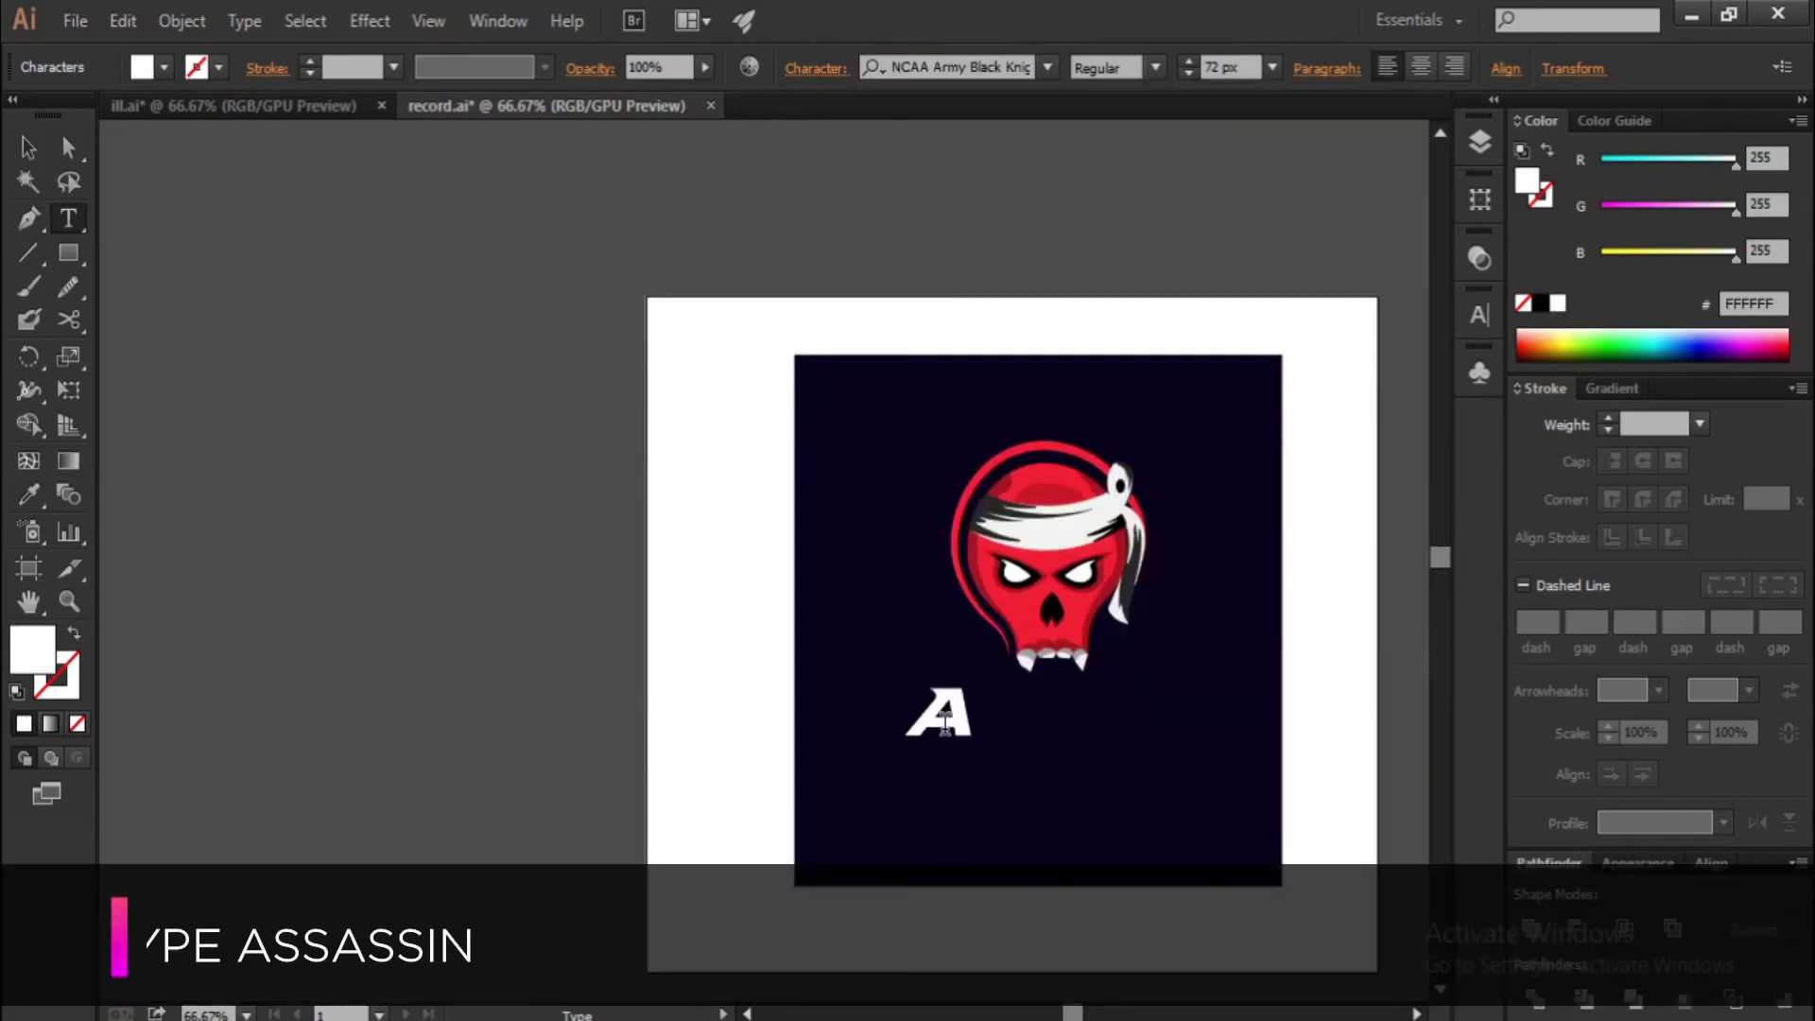
pyautogui.write('SSASS')
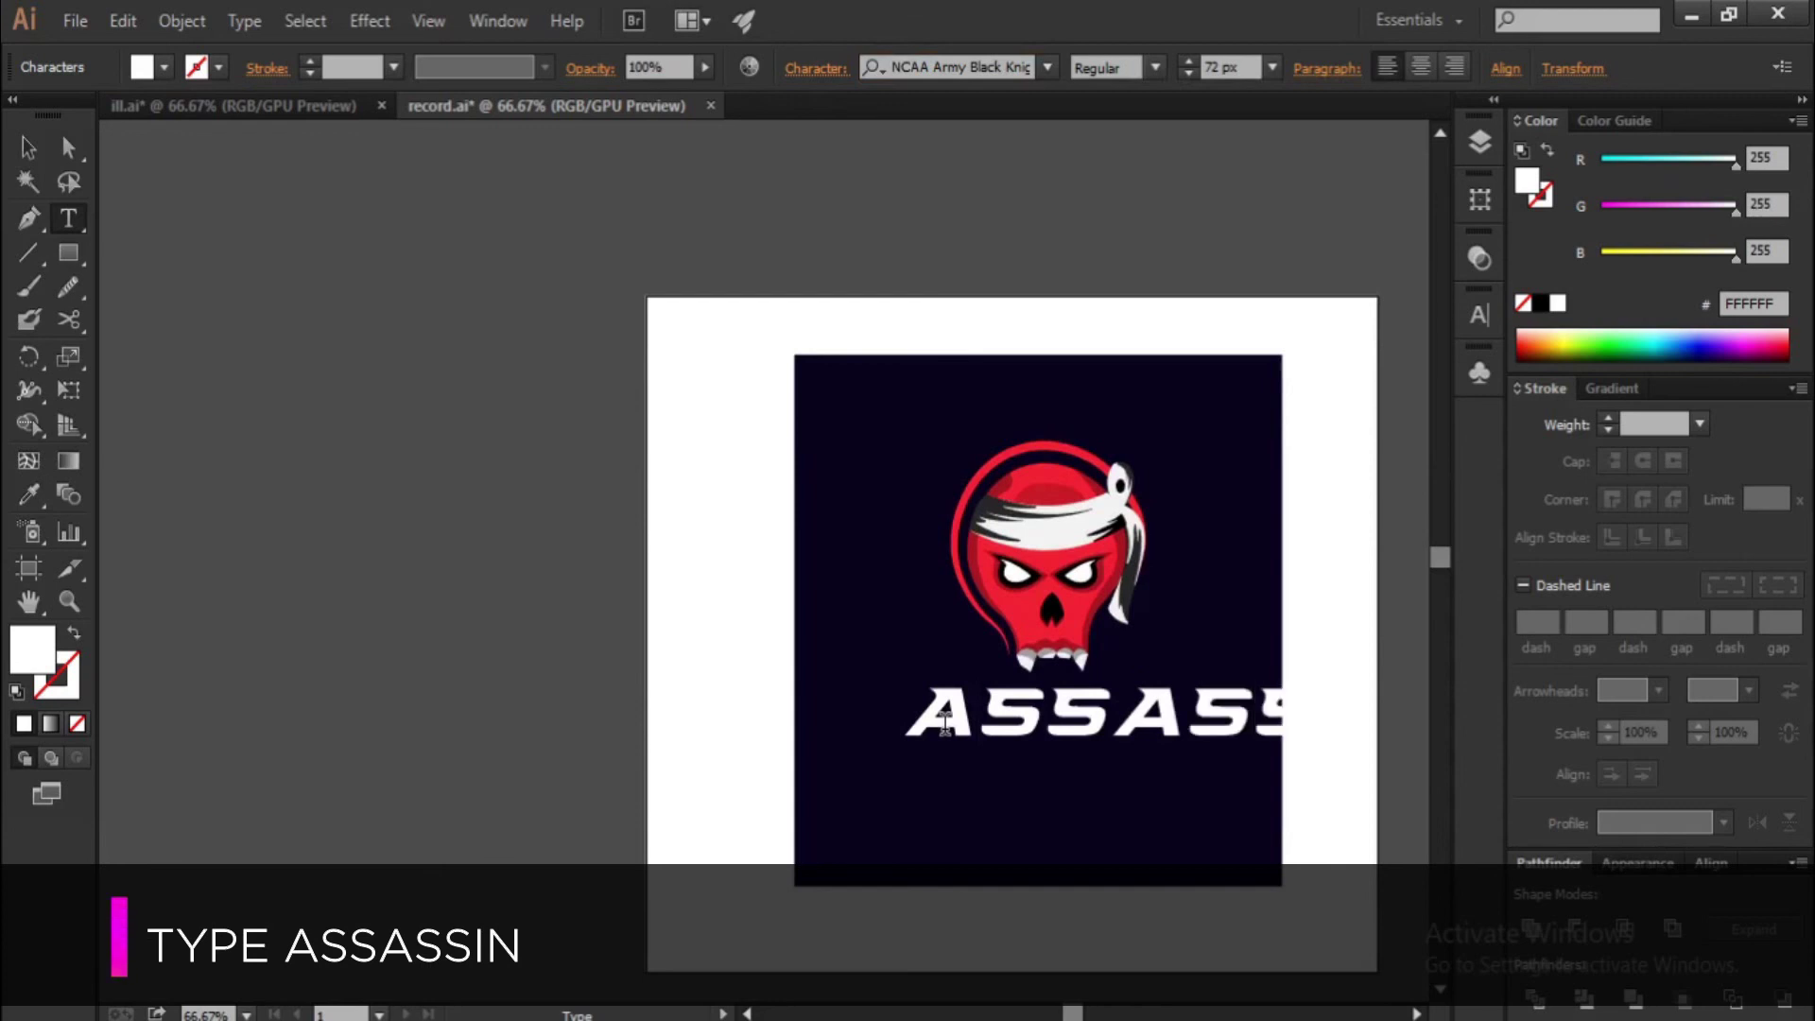
pyautogui.write('IN')
pyautogui.click(27, 146)
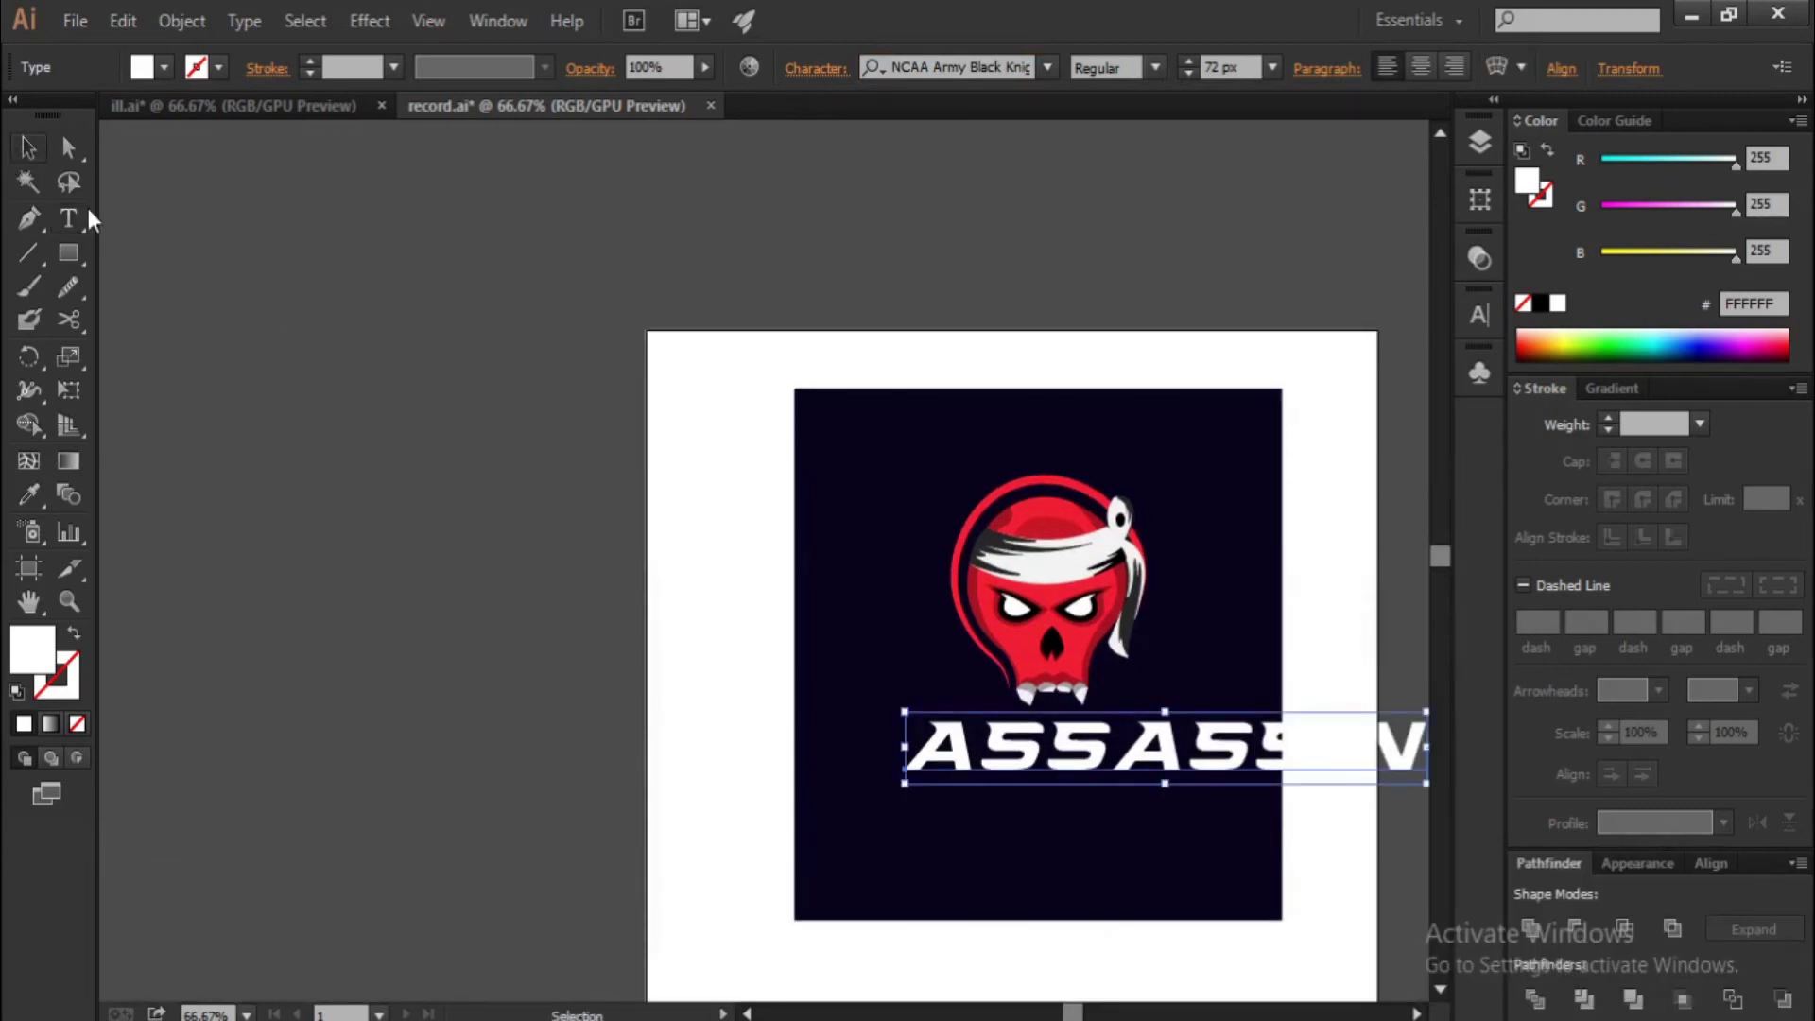
# Stretch the navy background rectangle out to the artboard's top-left corner
pyautogui.moveTo(1170, 824); pyautogui.dragTo(896, 824)
pyautogui.click(524, 352)
pyautogui.moveTo(517, 357); pyautogui.dragTo(375, 298)
pyautogui.scroll(-1, 988, 858)
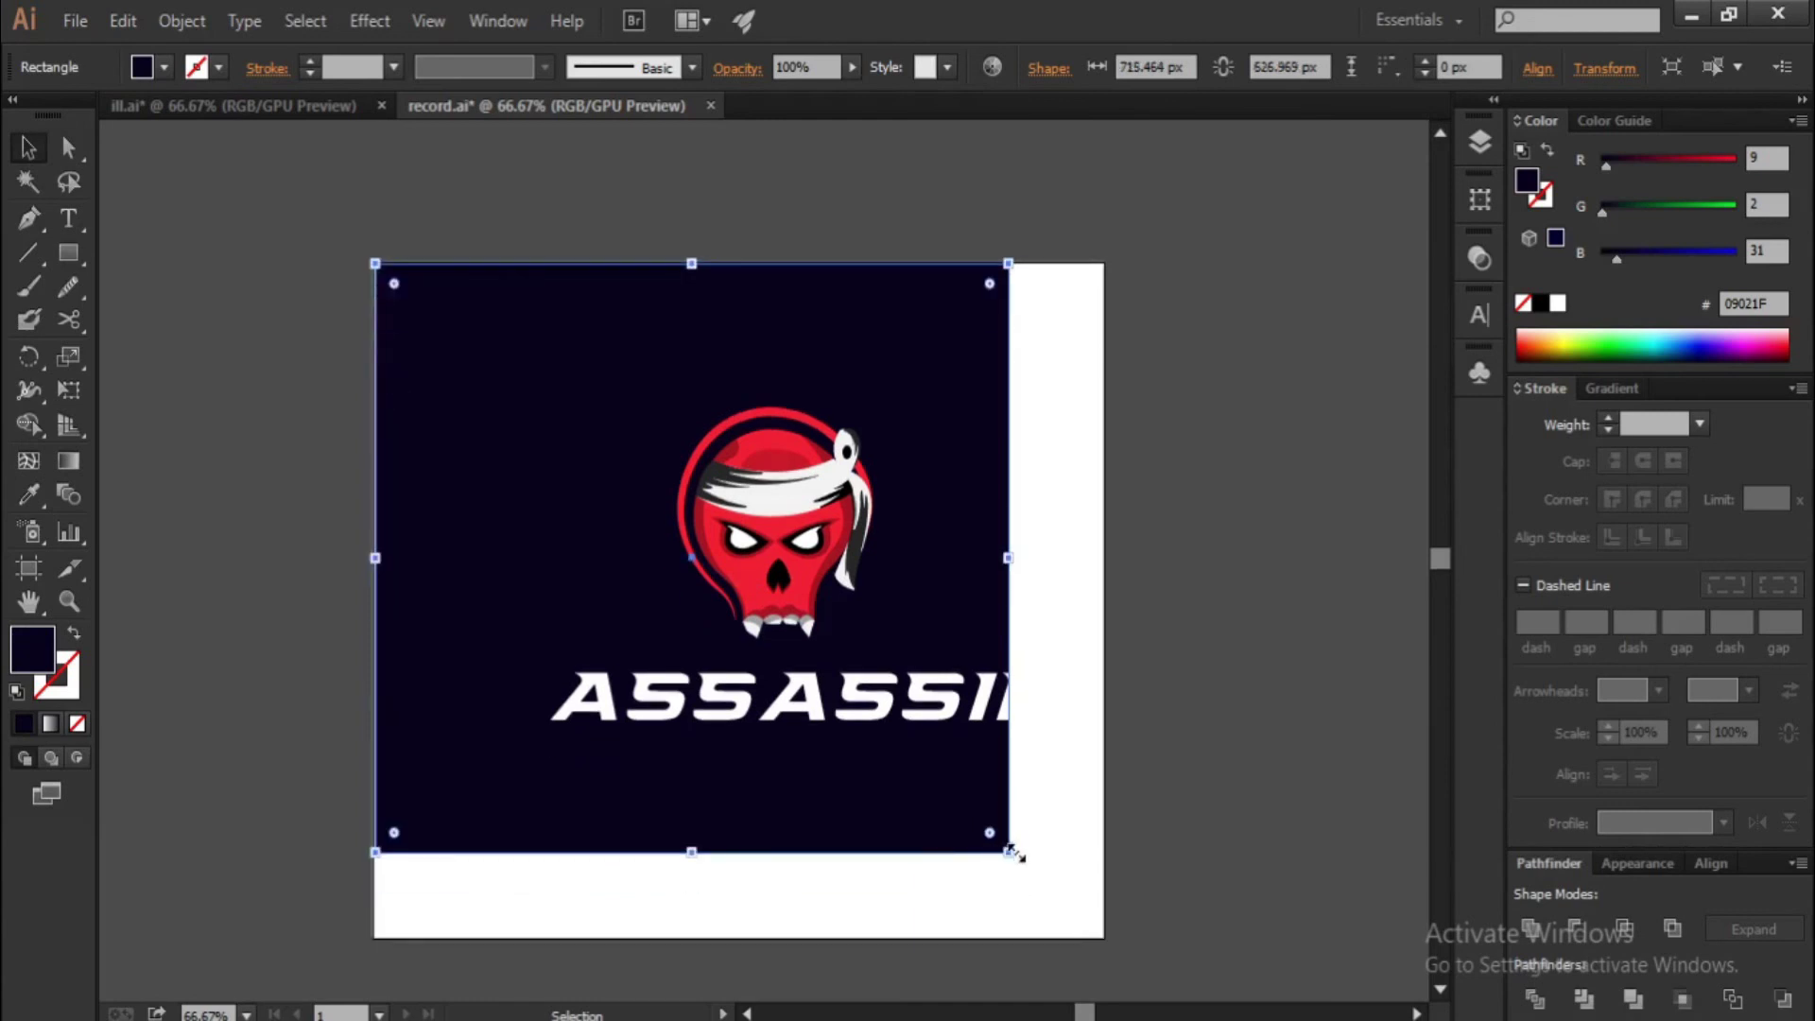
# Extend the navy background's bottom-right corner so it fills the whole artboard
pyautogui.moveTo(1009, 851); pyautogui.dragTo(1104, 938)
pyautogui.scroll(1, 1104, 937)
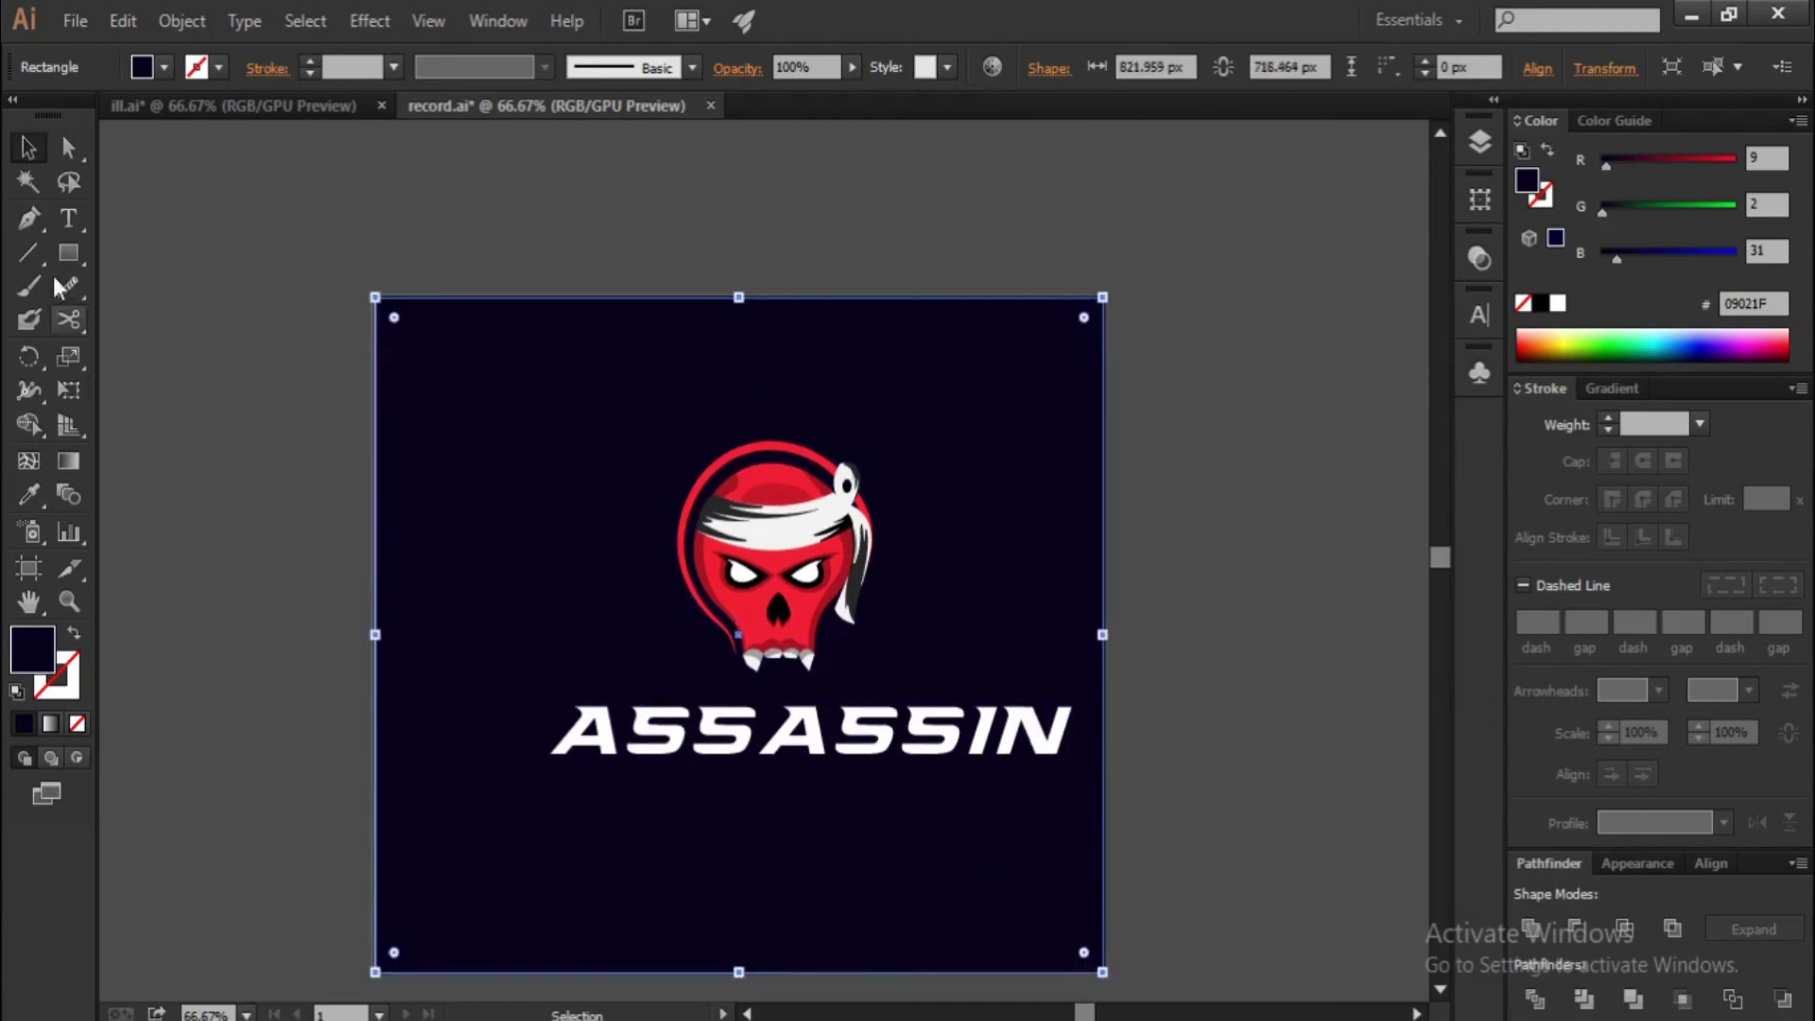
pyautogui.scroll(-2, 302, 599)
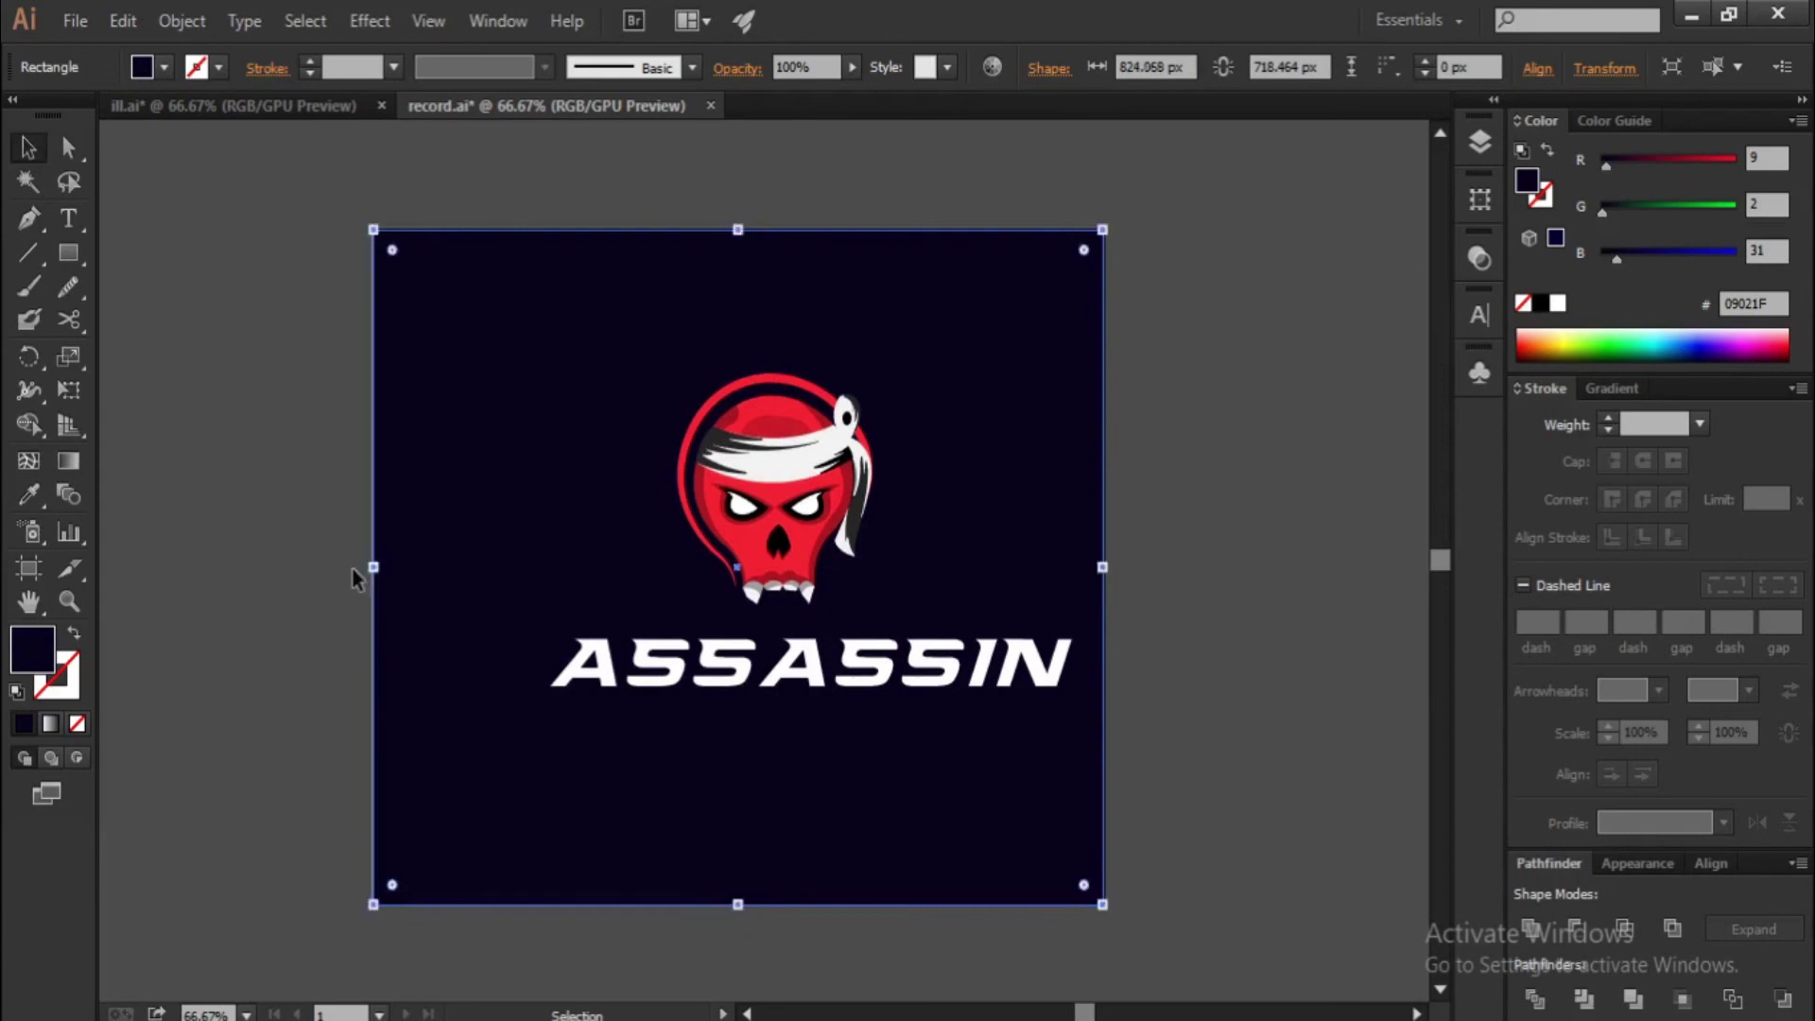
pyautogui.click(804, 605)
# Convert the ASSASSIN text to outlines at 100% view
pyautogui.click(809, 713)
pyautogui.hotkey('ctrl', '1')
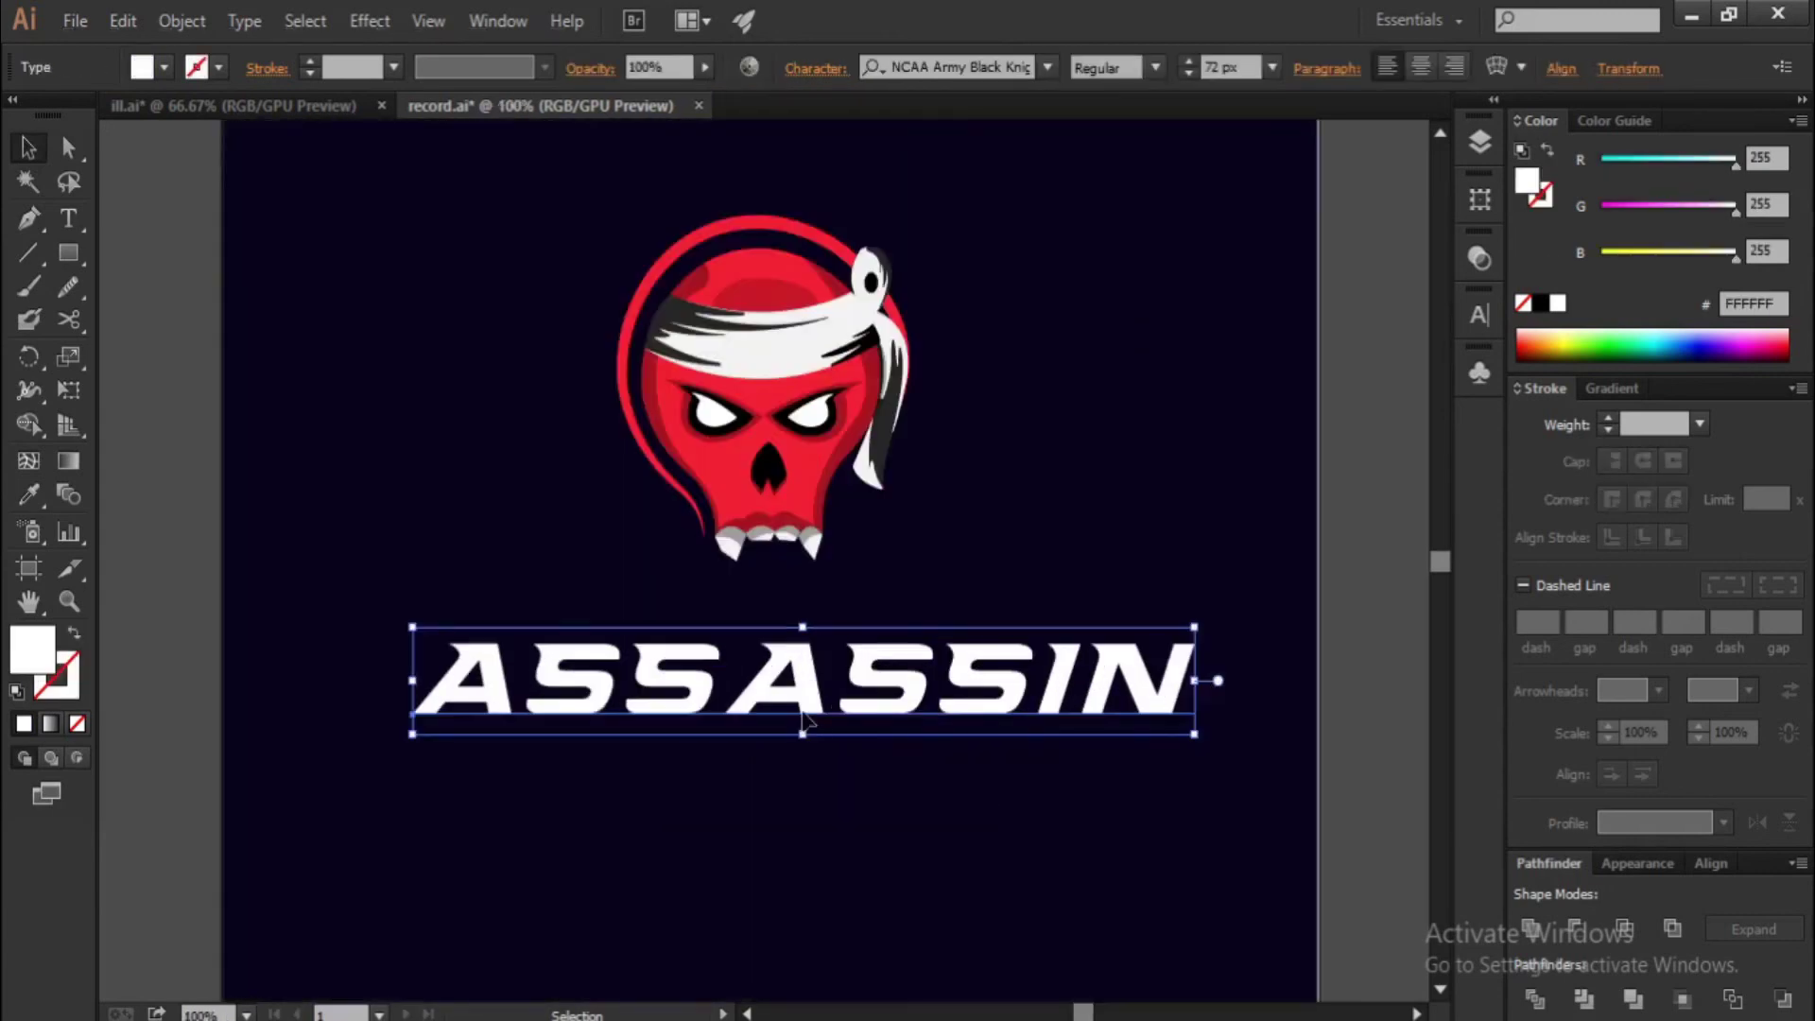
pyautogui.rightClick(804, 711)
pyautogui.click(903, 588)
pyautogui.click(330, 694)
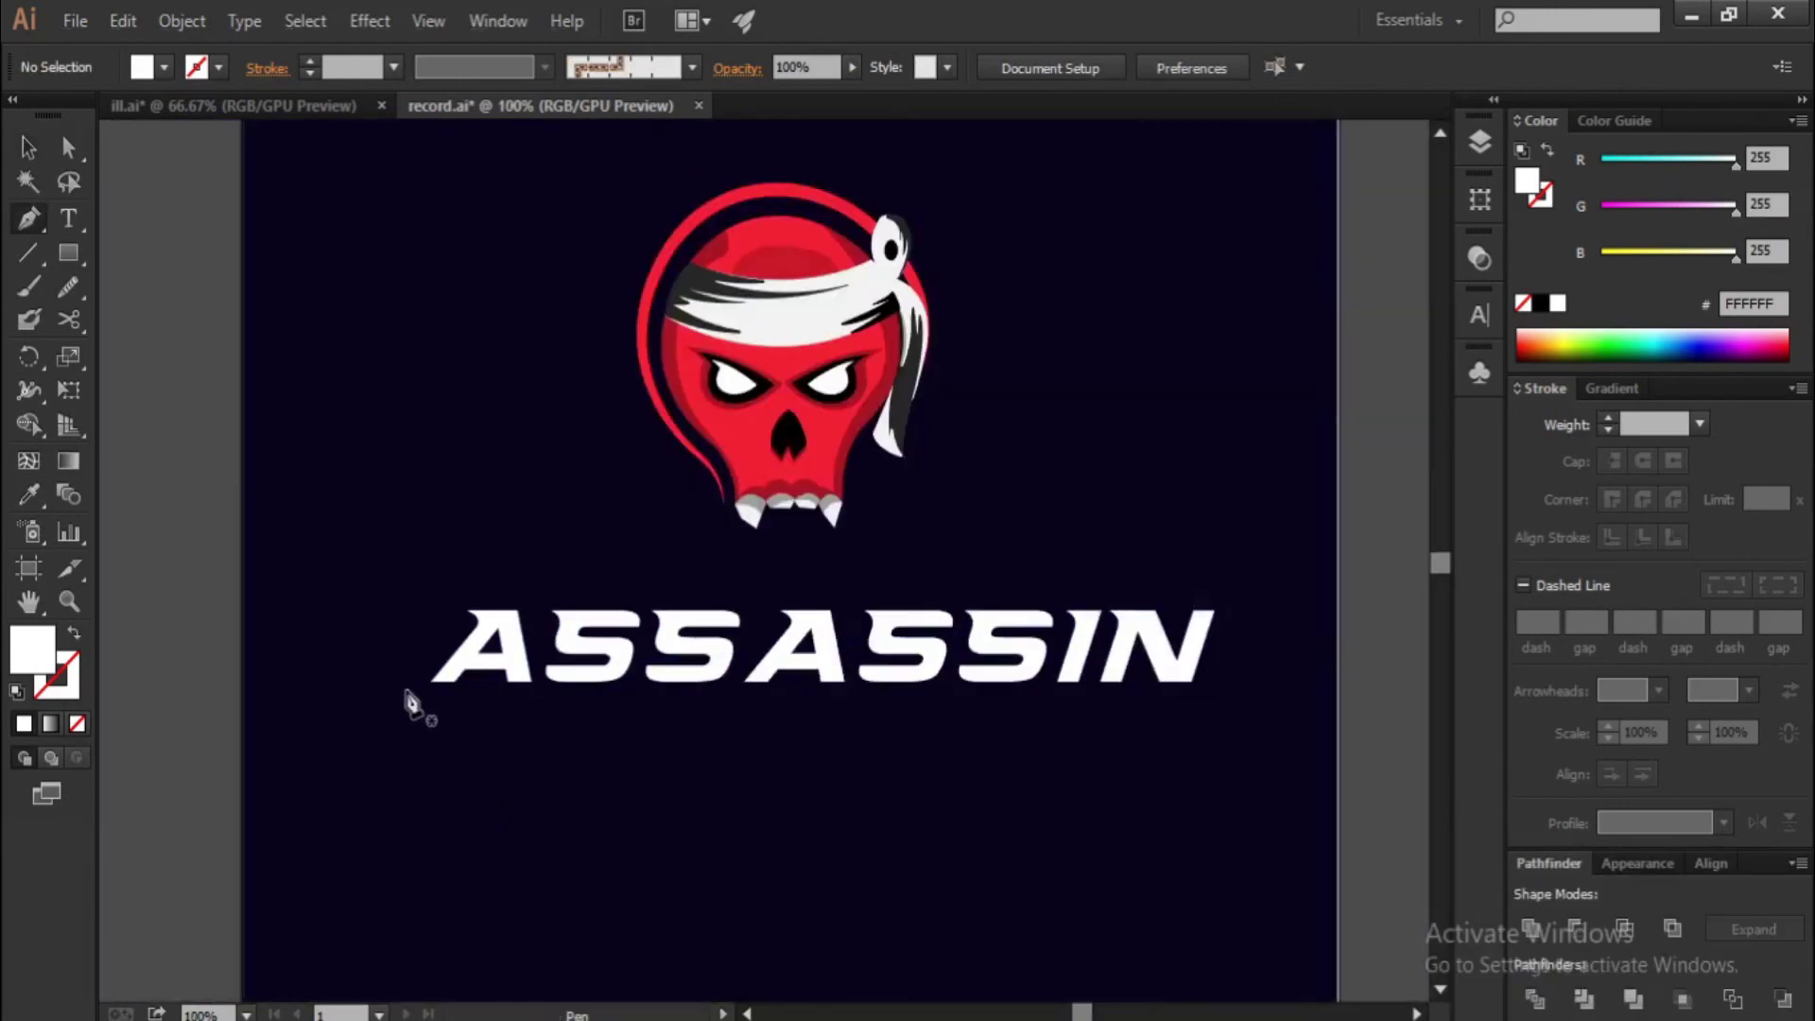
# Draw a slanted triangle across ASSASSIN's lower half and Pathfinder-Divide the letters with it
pyautogui.click(1251, 608)
pyautogui.click(1188, 717)
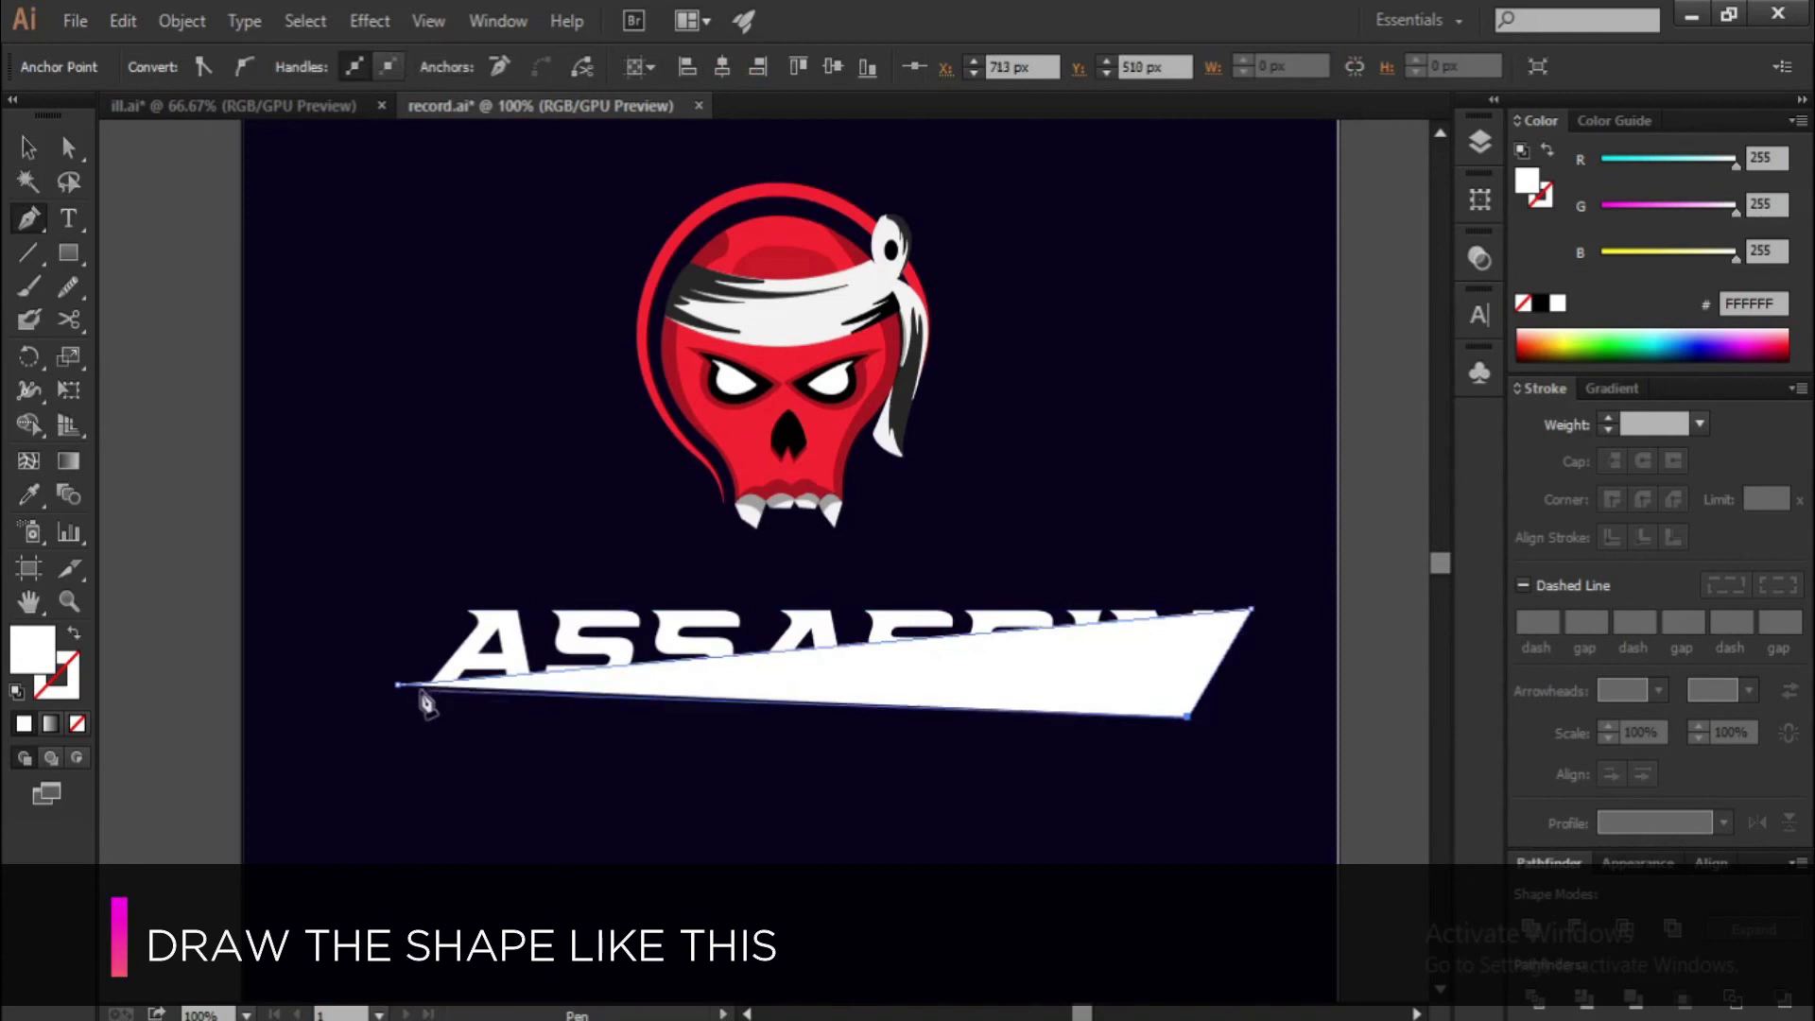
pyautogui.press('v')
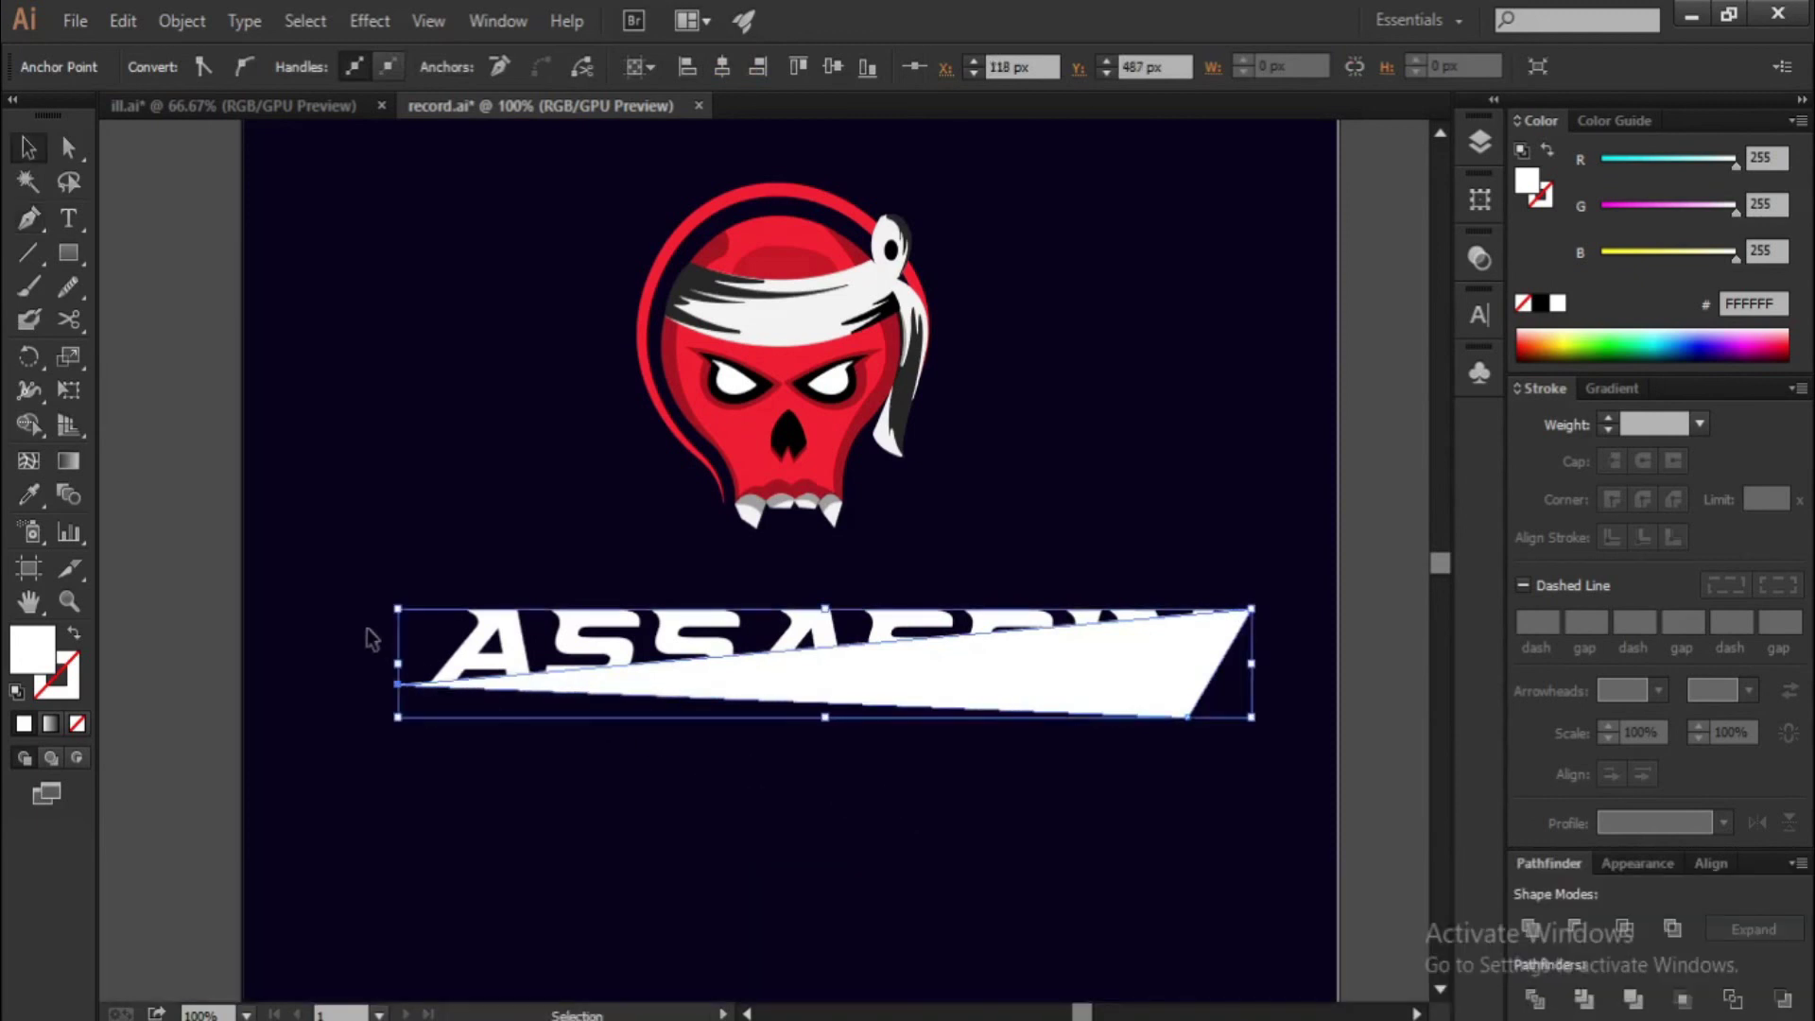
pyautogui.moveTo(493, 677); pyautogui.dragTo(1240, 792)
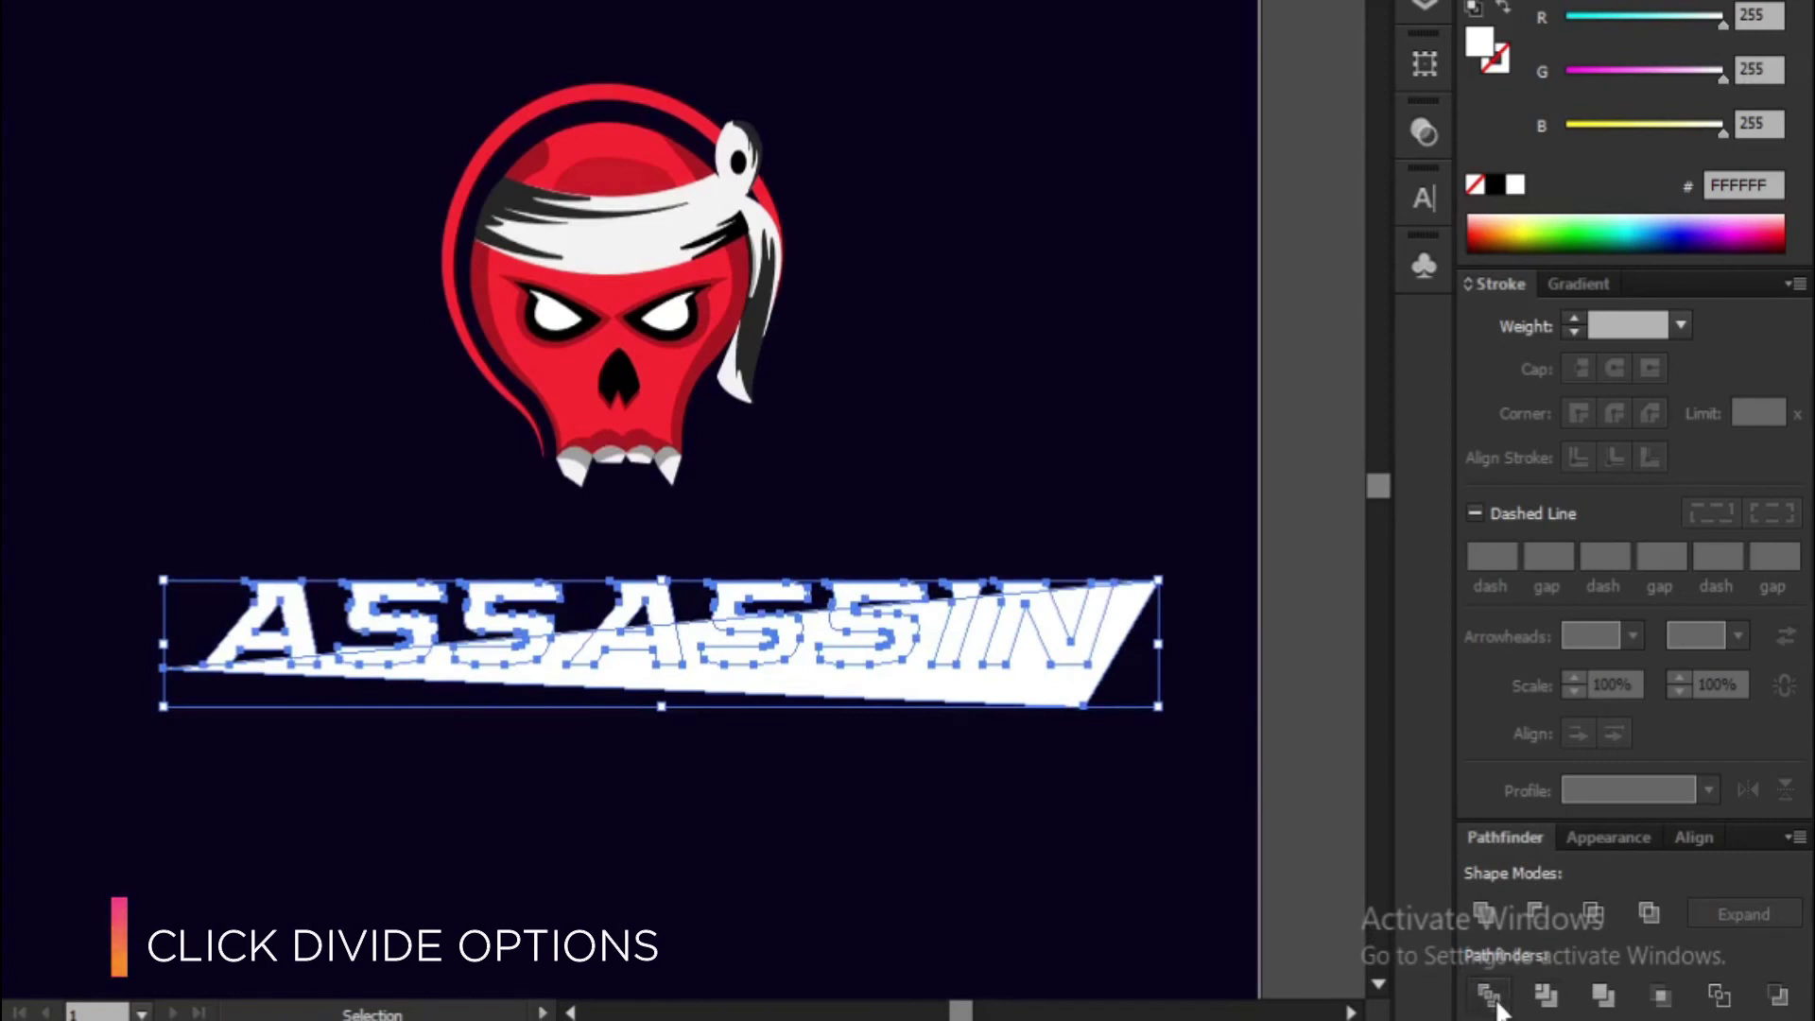
pyautogui.click(1492, 1006)
pyautogui.scroll(1, 1114, 772)
# Ungroup the divided pieces and delete the leftover white band and the piece beside the N
pyautogui.rightClick(1115, 711)
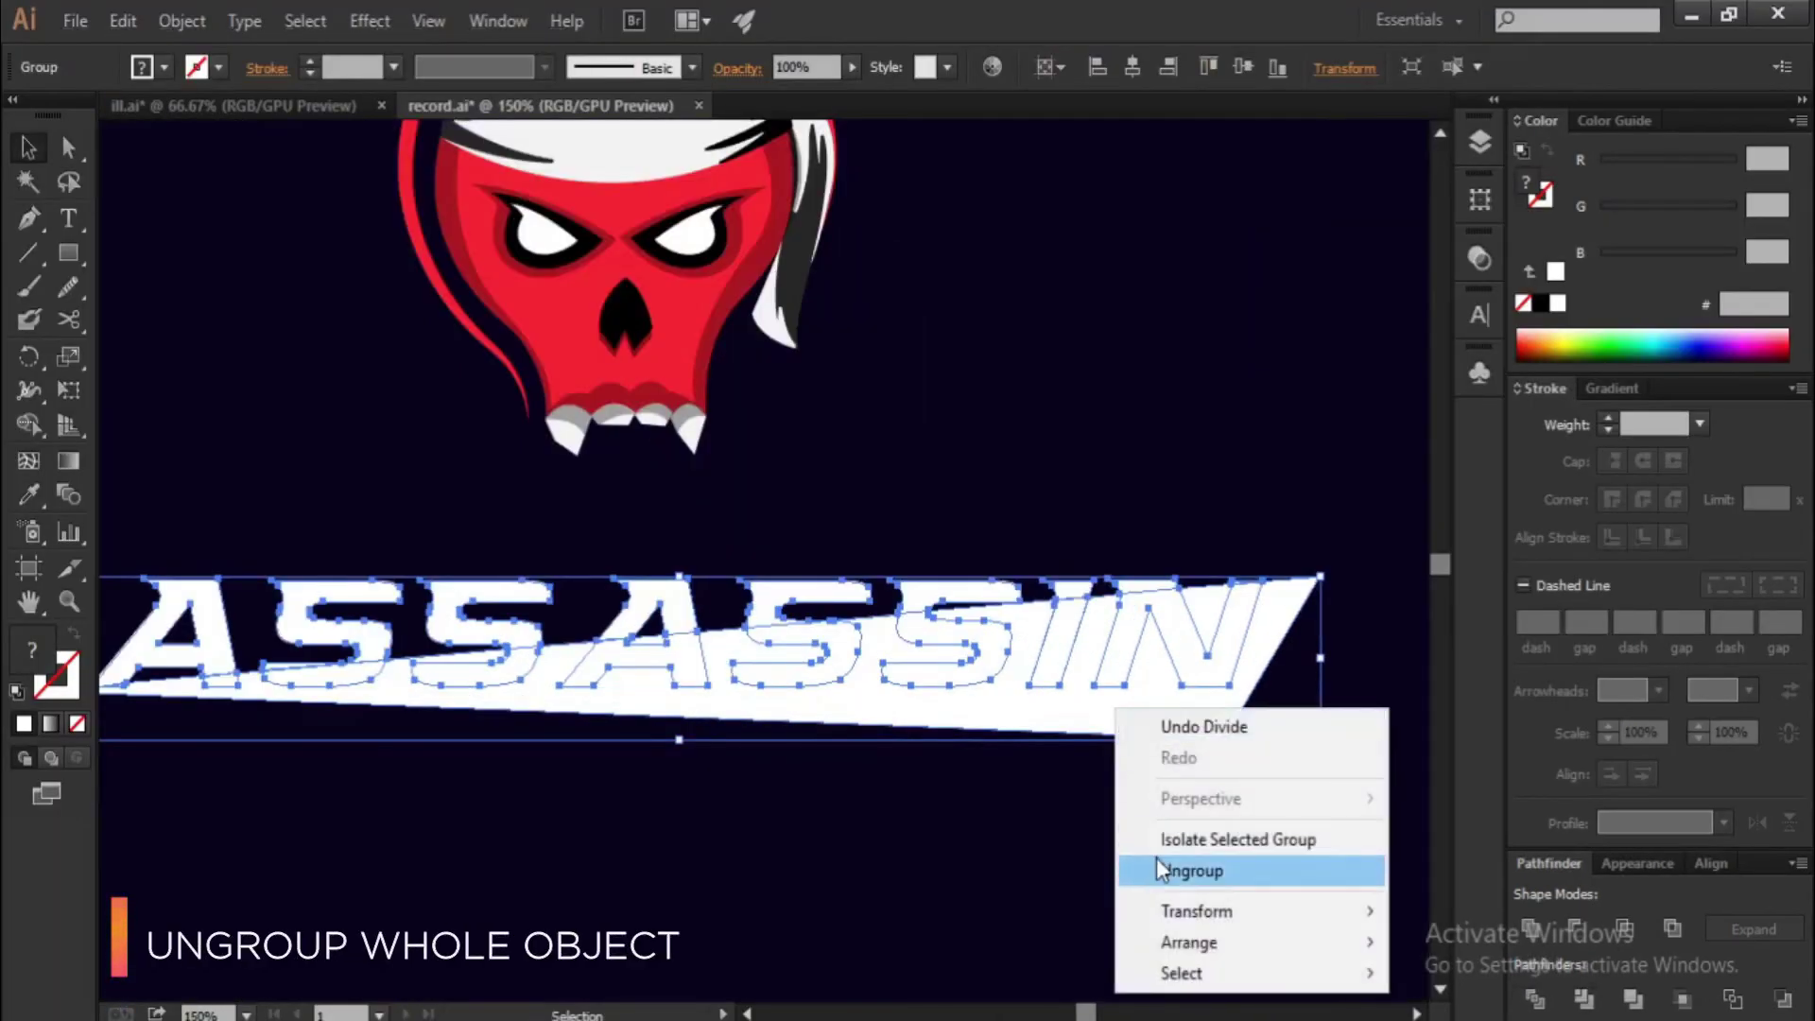
pyautogui.click(1163, 868)
pyautogui.click(1120, 756)
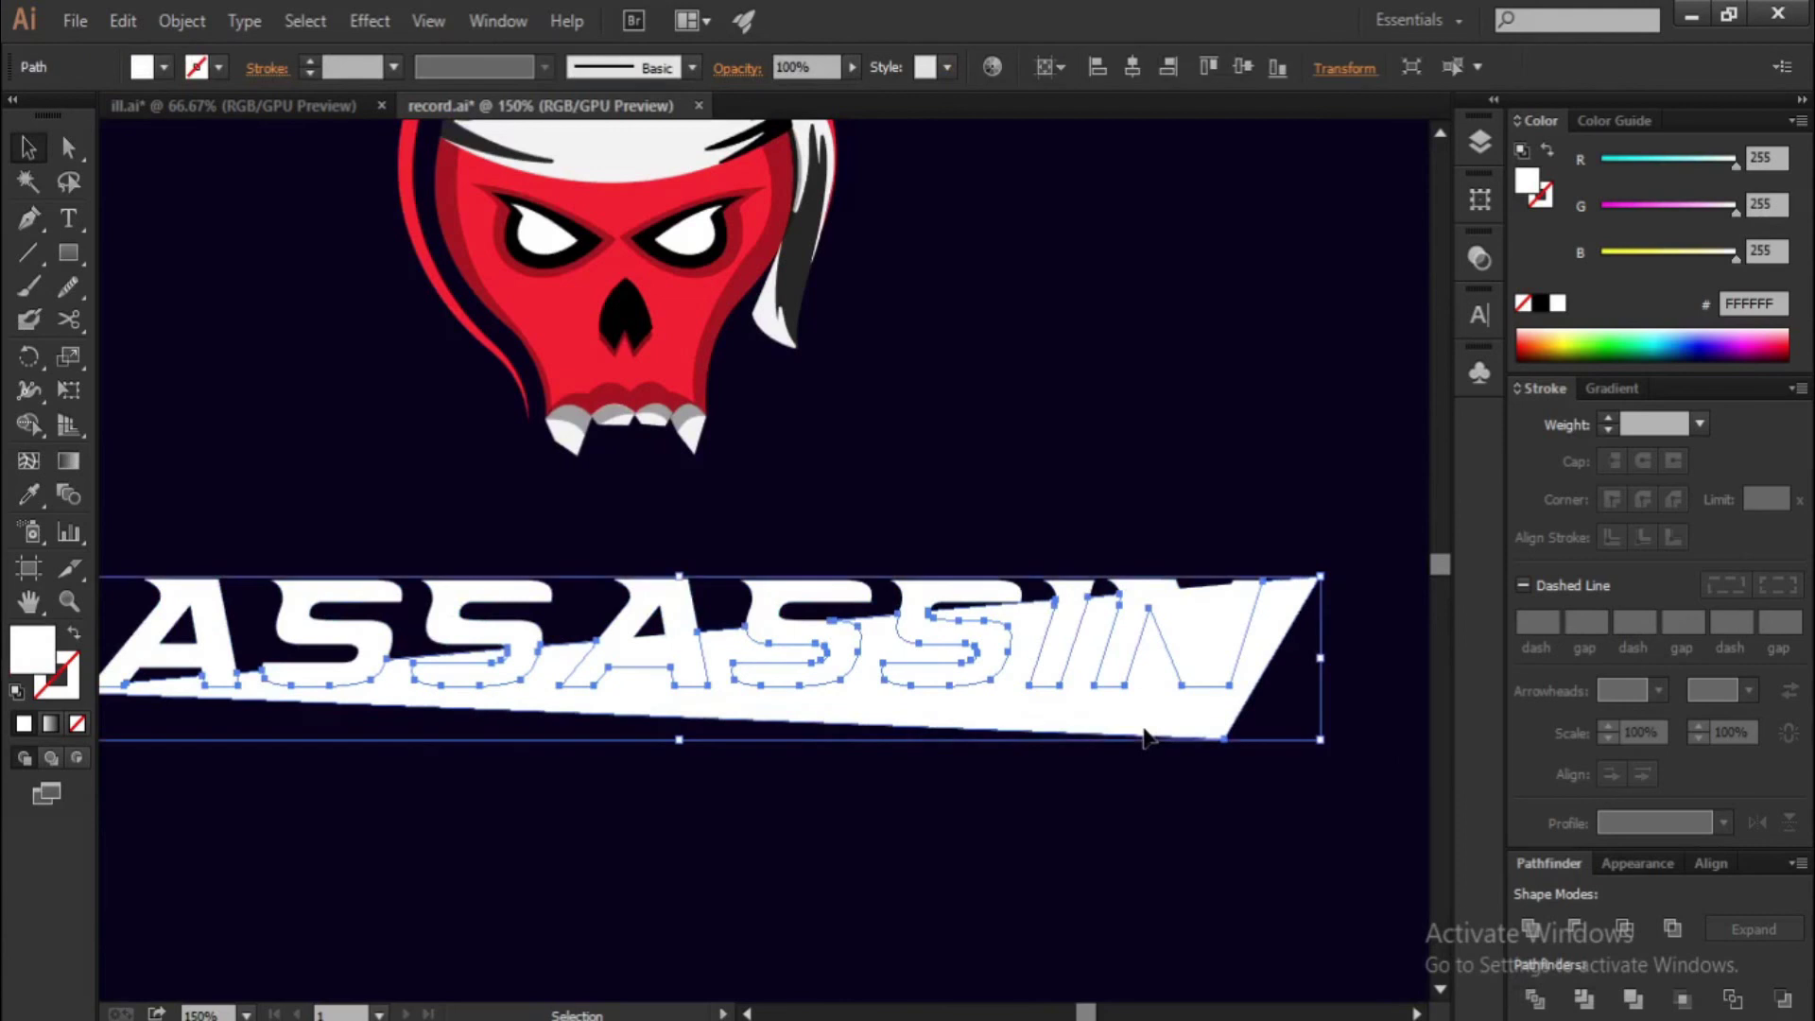
pyautogui.press('Delete')
pyautogui.click(1210, 604)
pyautogui.press('Delete')
# Select the lower slanted pieces of every ASSASSIN letter together
pyautogui.scroll(-1, 911, 752)
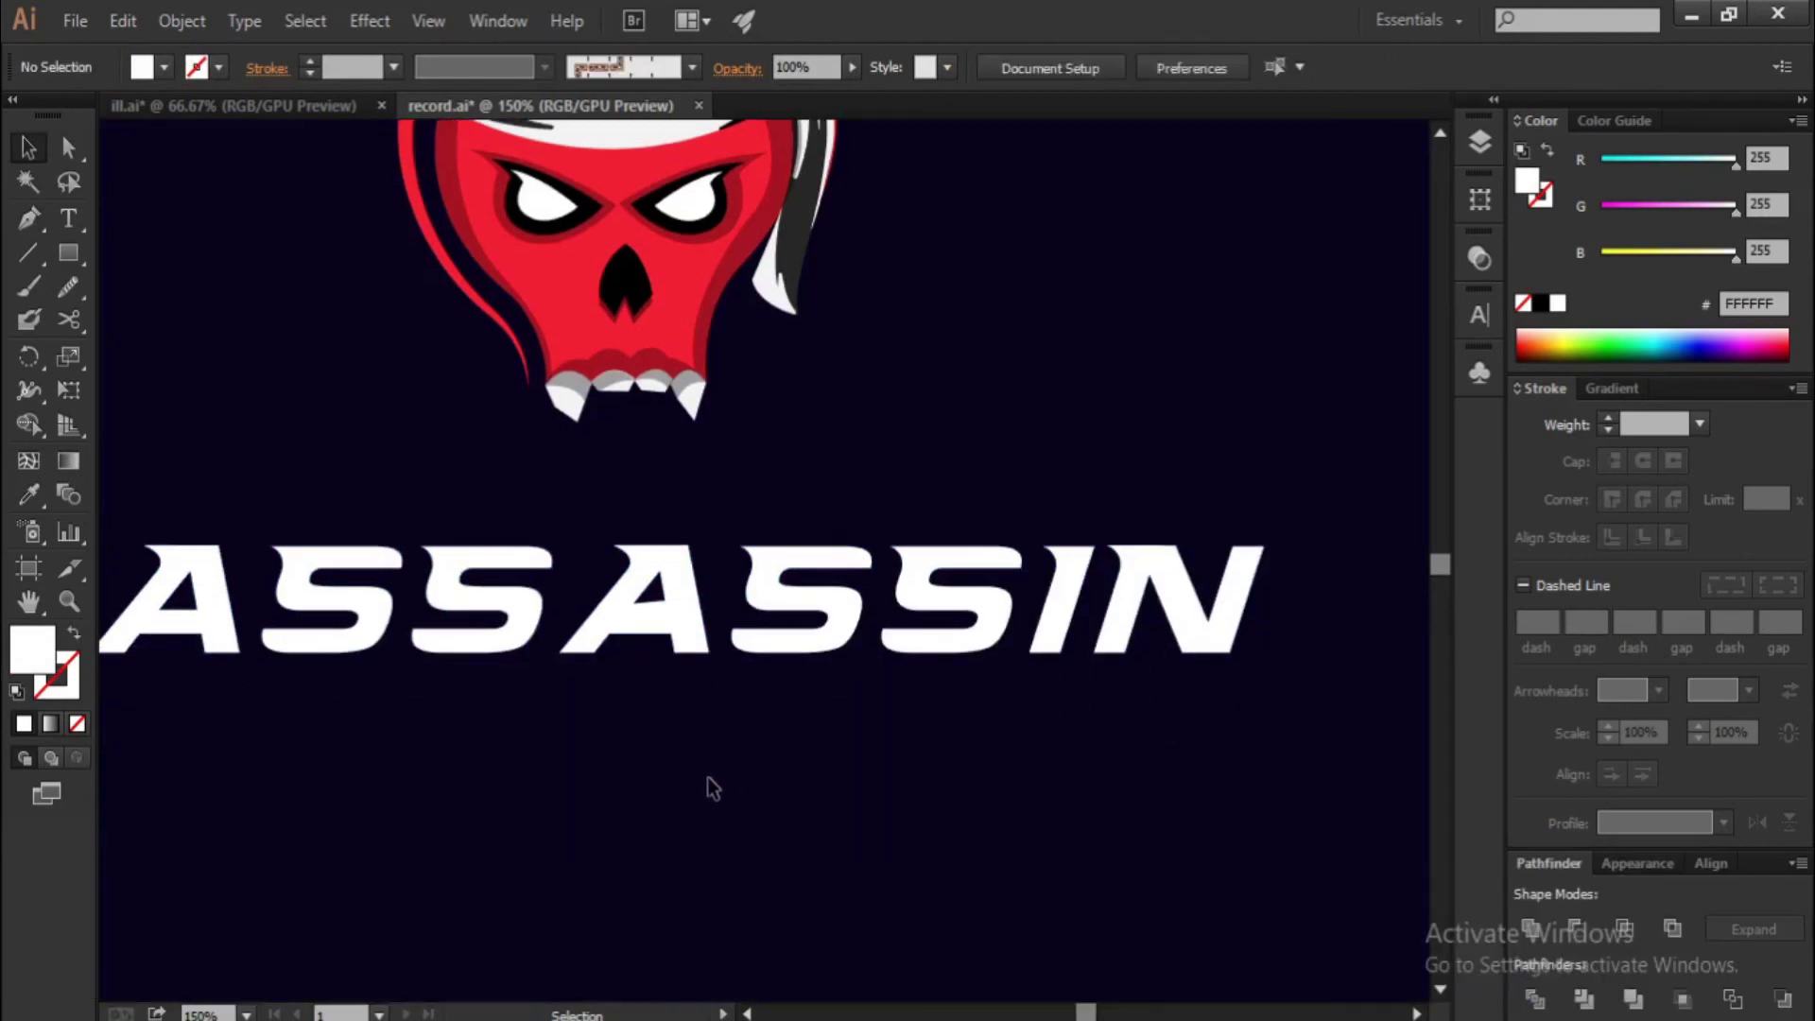
pyautogui.hscroll(-2, 823, 758)
pyautogui.scroll(1, 355, 665)
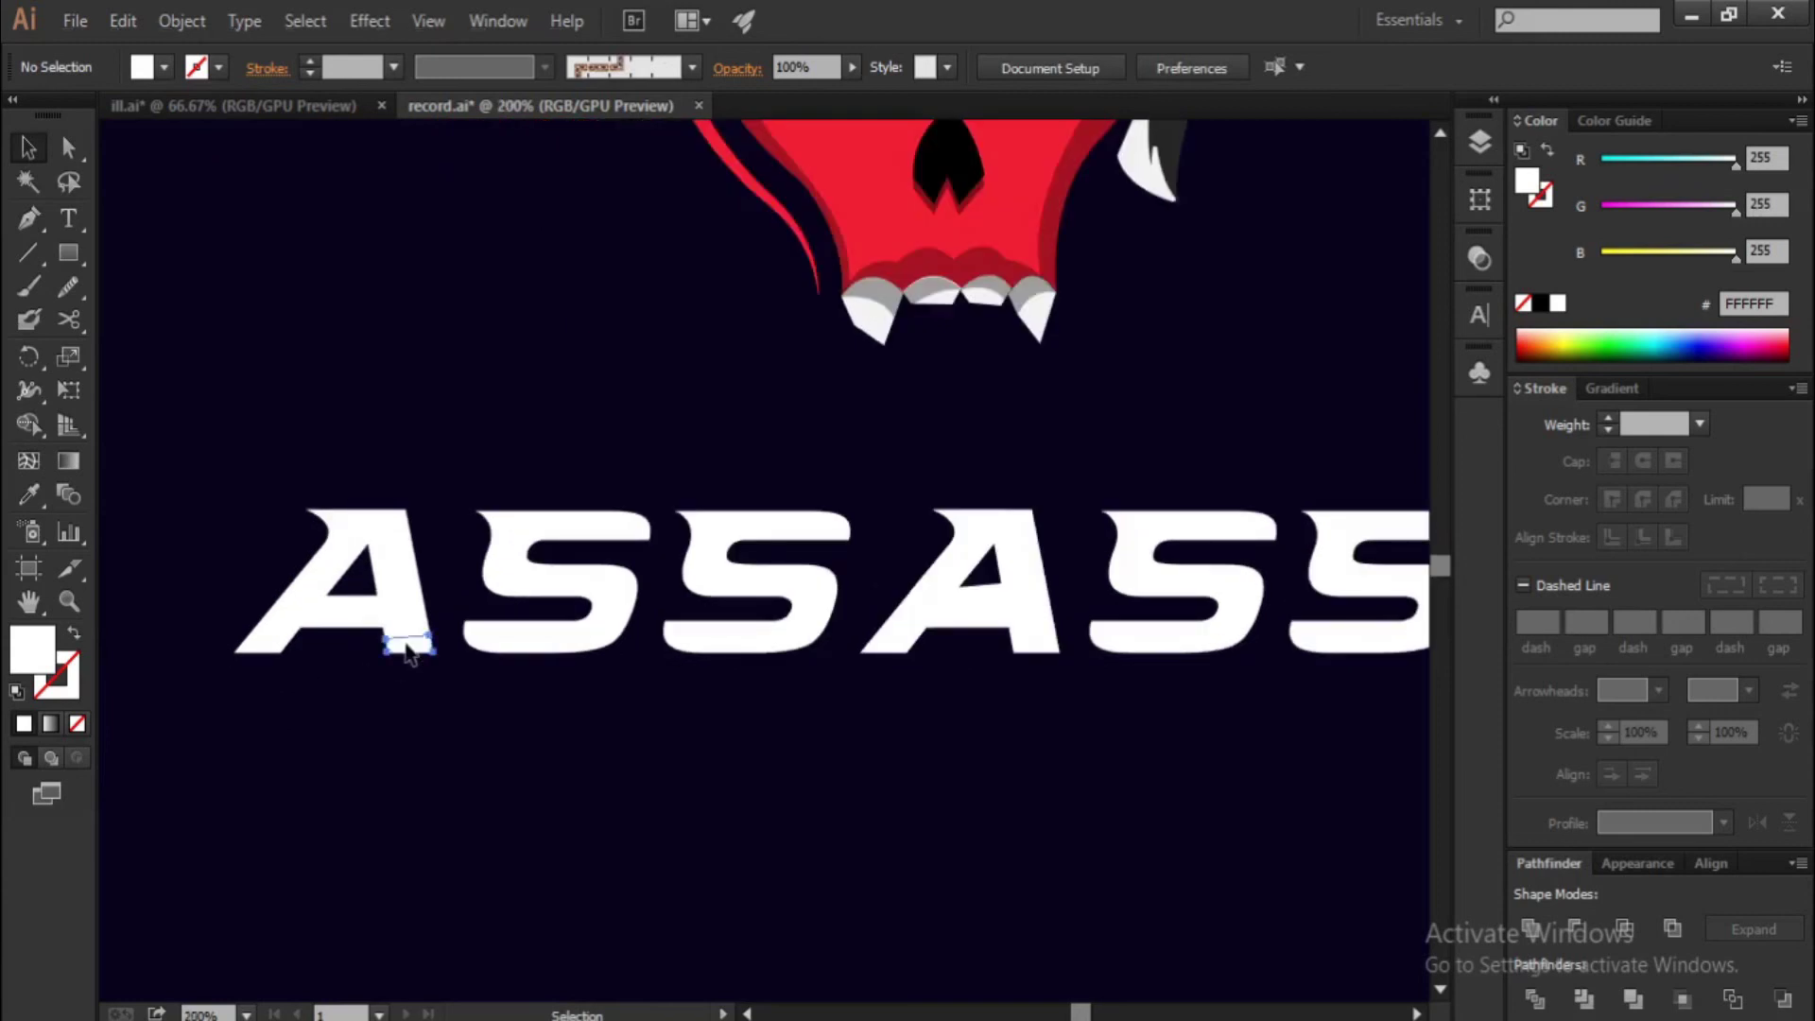
pyautogui.click(407, 647)
pyautogui.keyDown('shift'); pyautogui.click(283, 650); pyautogui.keyUp('shift')
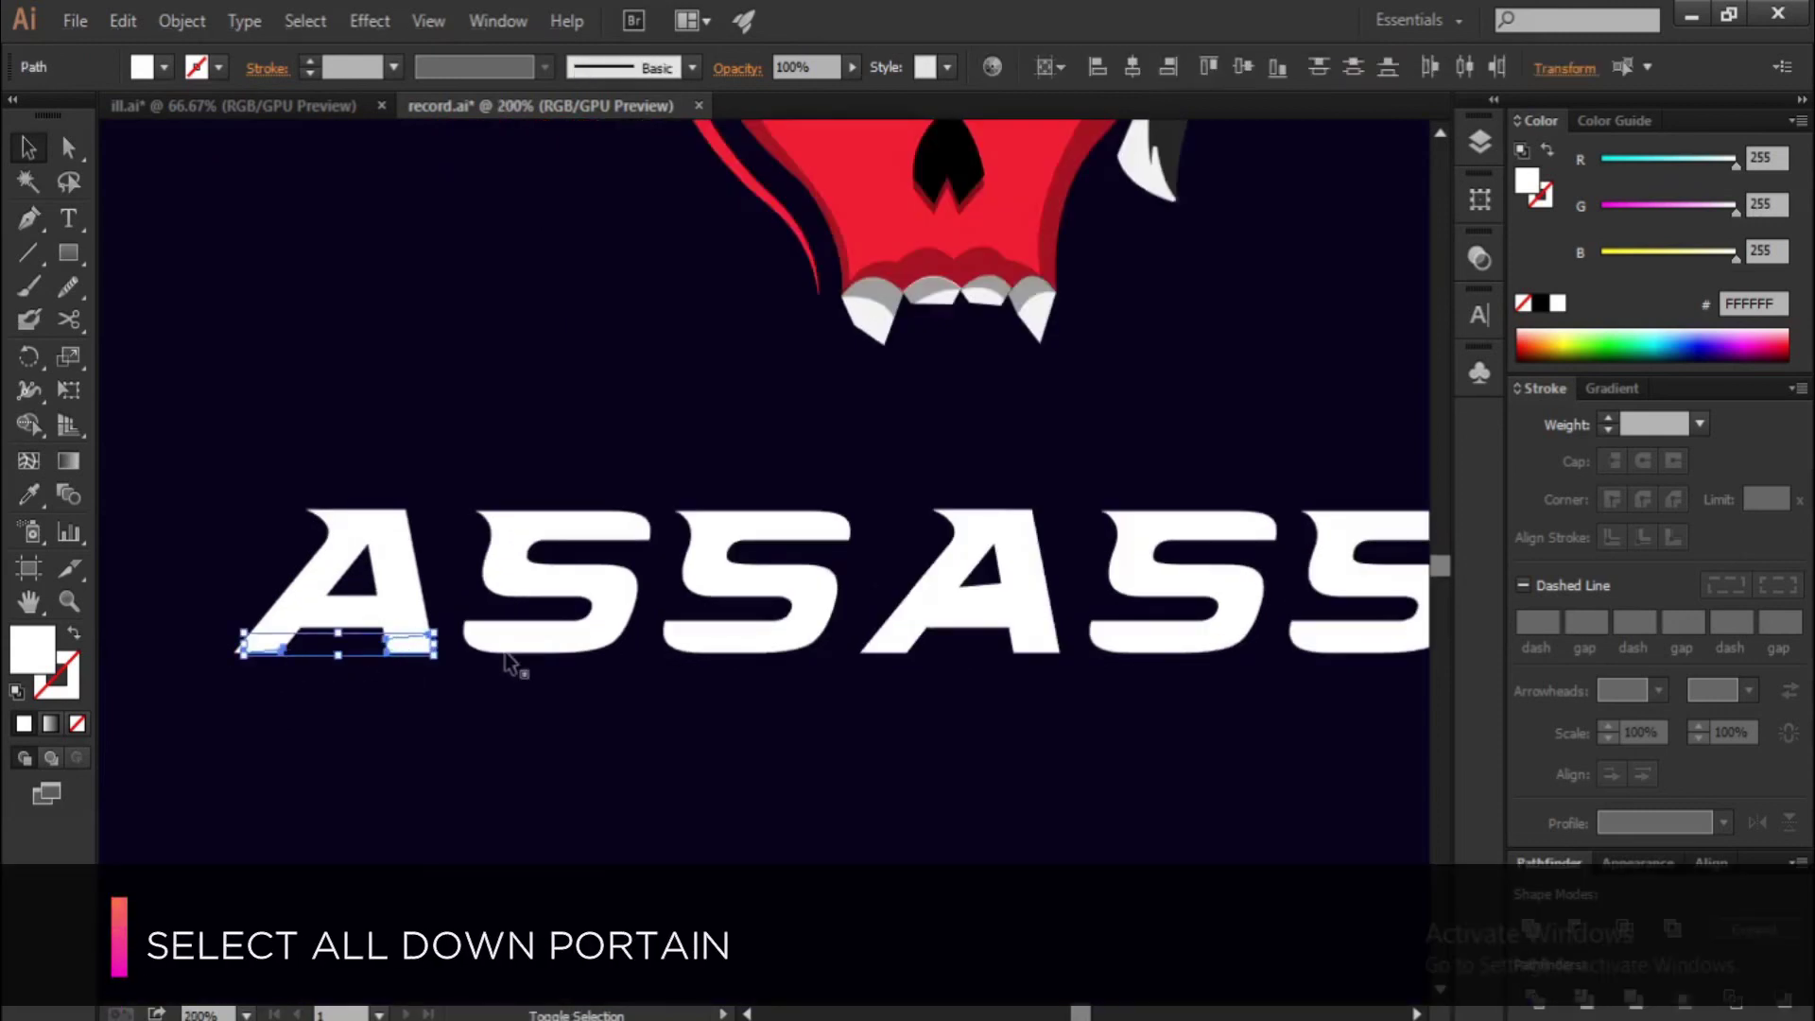
pyautogui.keyDown('shift'); pyautogui.click(530, 648); pyautogui.keyUp('shift')
pyautogui.hscroll(2, 794, 721)
pyautogui.keyDown('shift'); pyautogui.click(607, 654); pyautogui.keyUp('shift')
pyautogui.keyDown('shift'); pyautogui.click(769, 648); pyautogui.keyUp('shift')
pyautogui.hscroll(2, 945, 718)
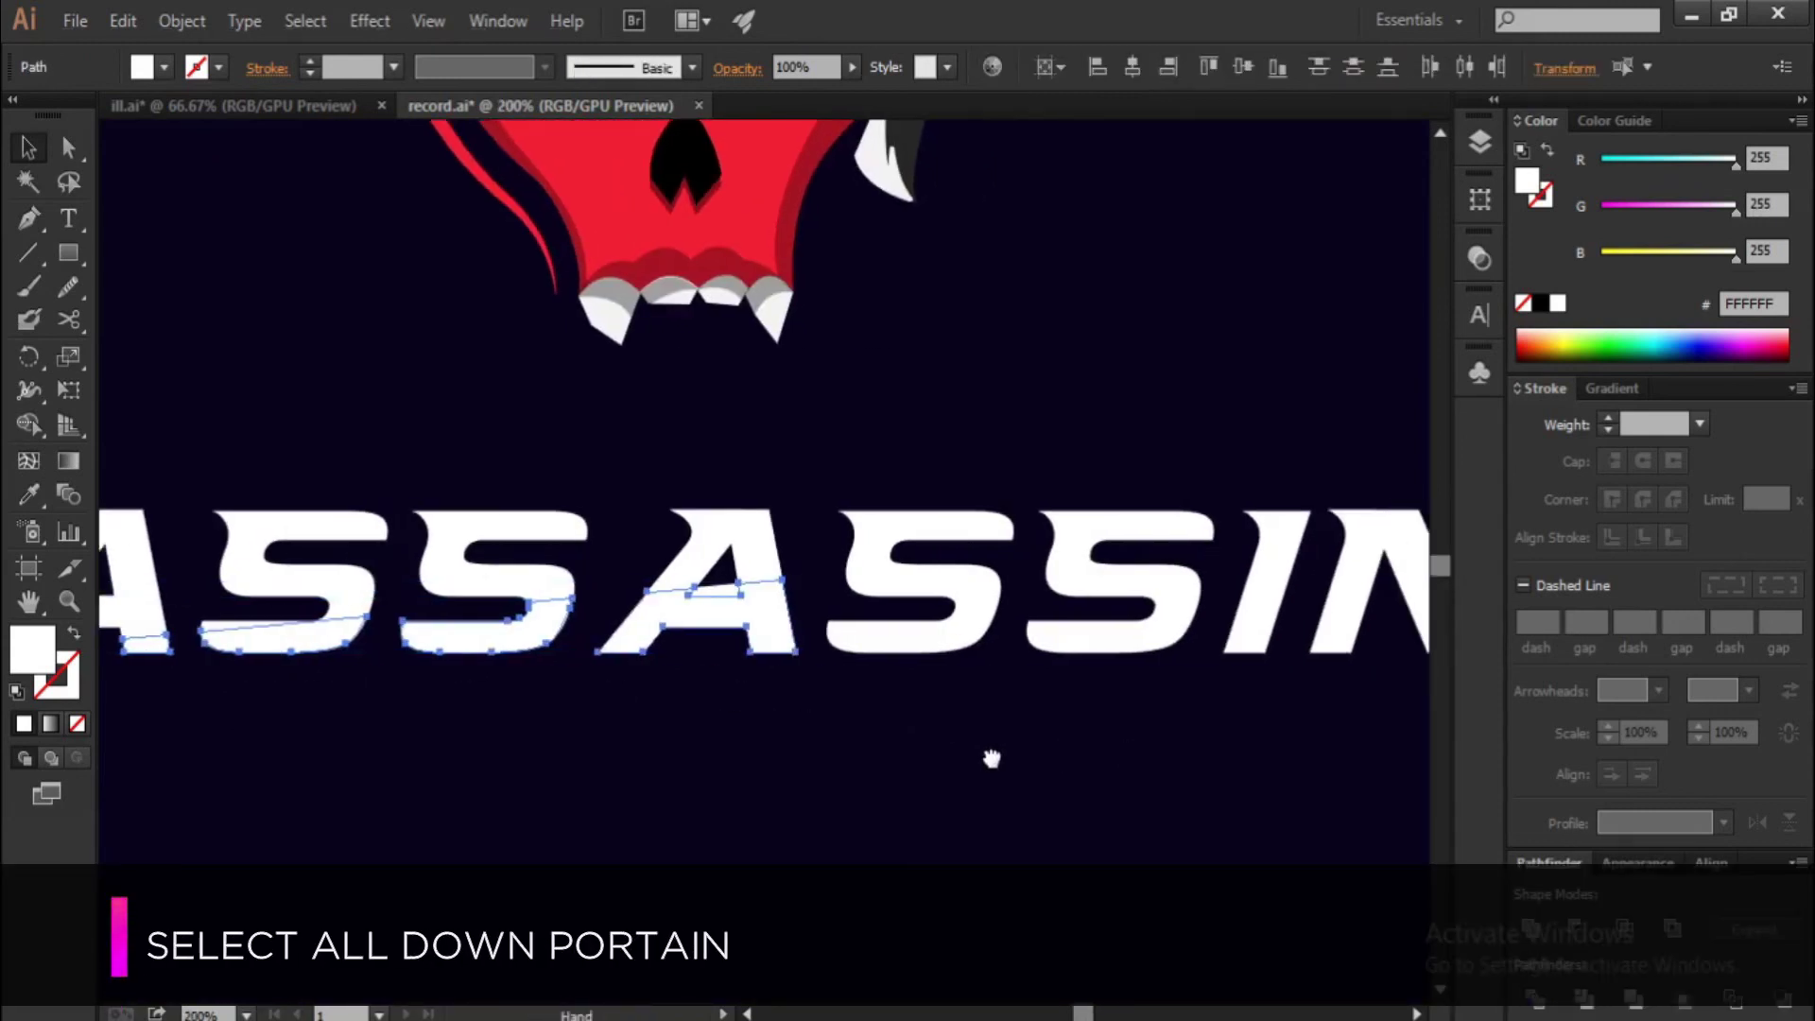
pyautogui.keyDown('shift'); pyautogui.click(922, 660); pyautogui.keyUp('shift')
pyautogui.keyDown('shift'); pyautogui.click(1088, 657); pyautogui.keyUp('shift')
pyautogui.keyDown('shift'); pyautogui.click(1248, 653); pyautogui.keyUp('shift')
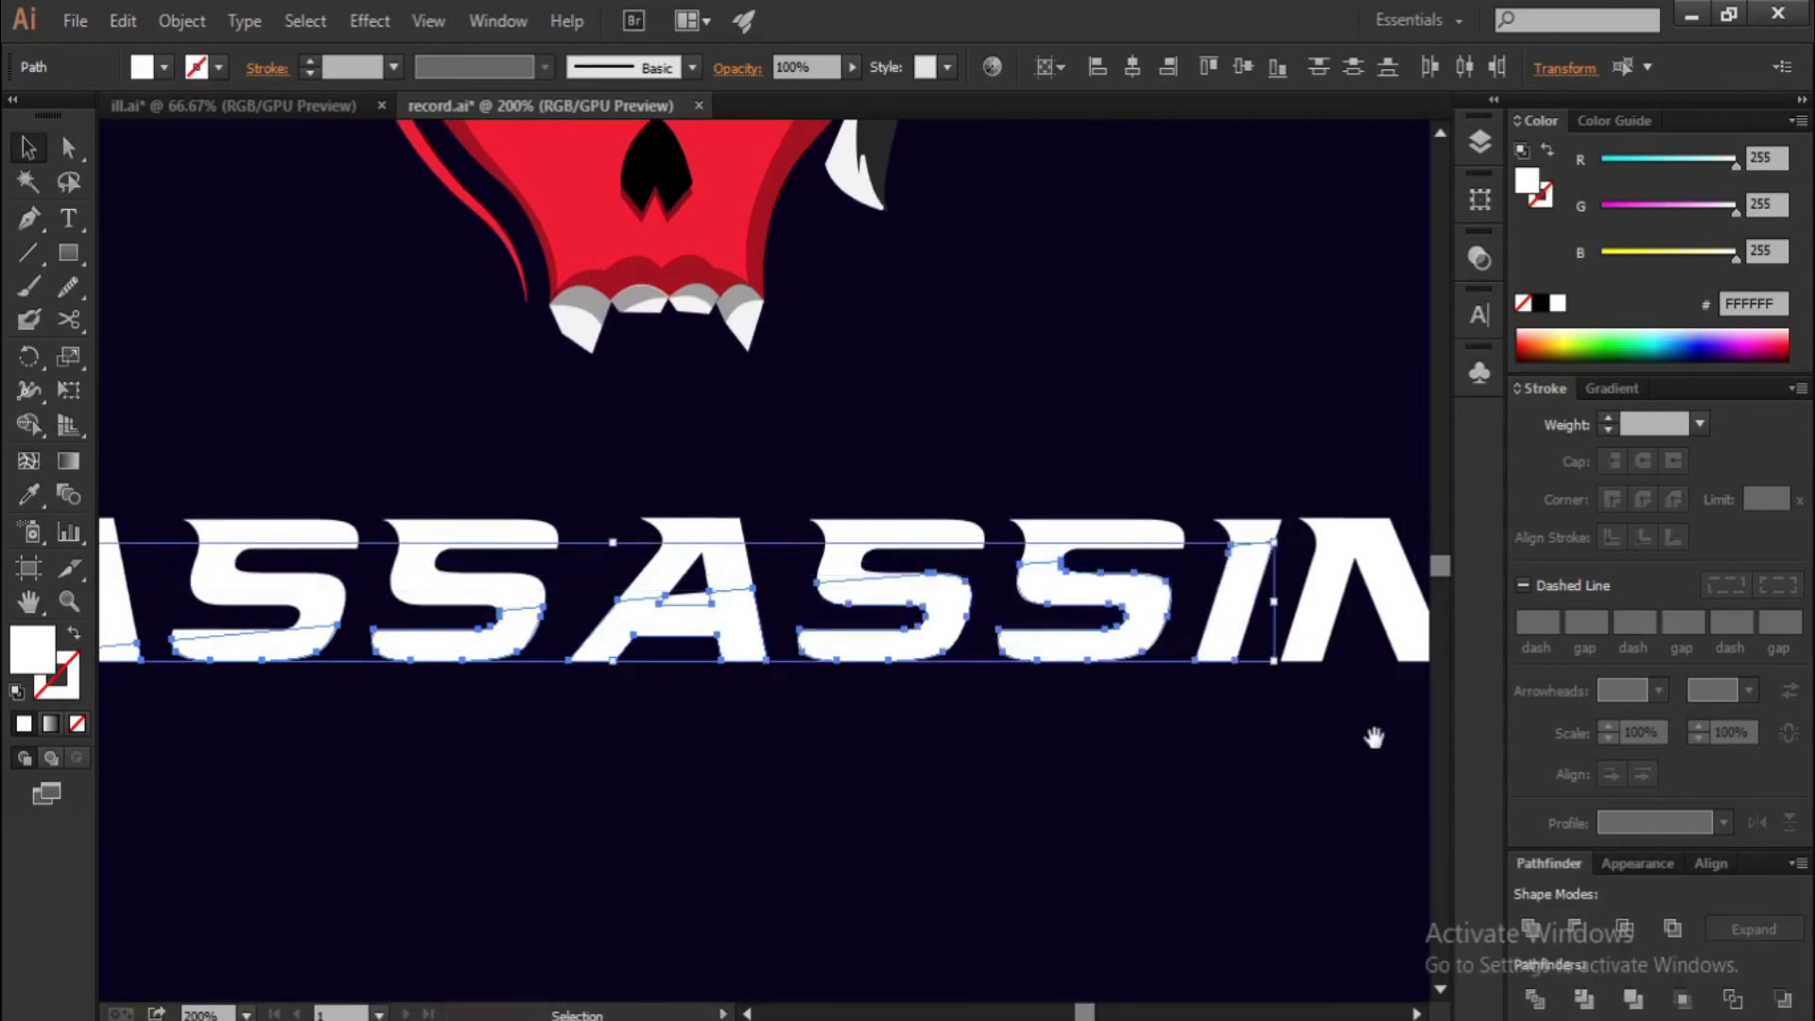
pyautogui.hscroll(3, 1323, 728)
pyautogui.keyDown('shift'); pyautogui.click(1174, 704); pyautogui.keyUp('shift')
# Eyedropper the skull's red onto the selected lower letter pieces
pyautogui.hotkey('ctrl', '1')
pyautogui.scroll(1, 1005, 786)
pyautogui.press('i')
pyautogui.click(811, 508)
pyautogui.scroll(3, 819, 501)
pyautogui.scroll(1, 803, 742)
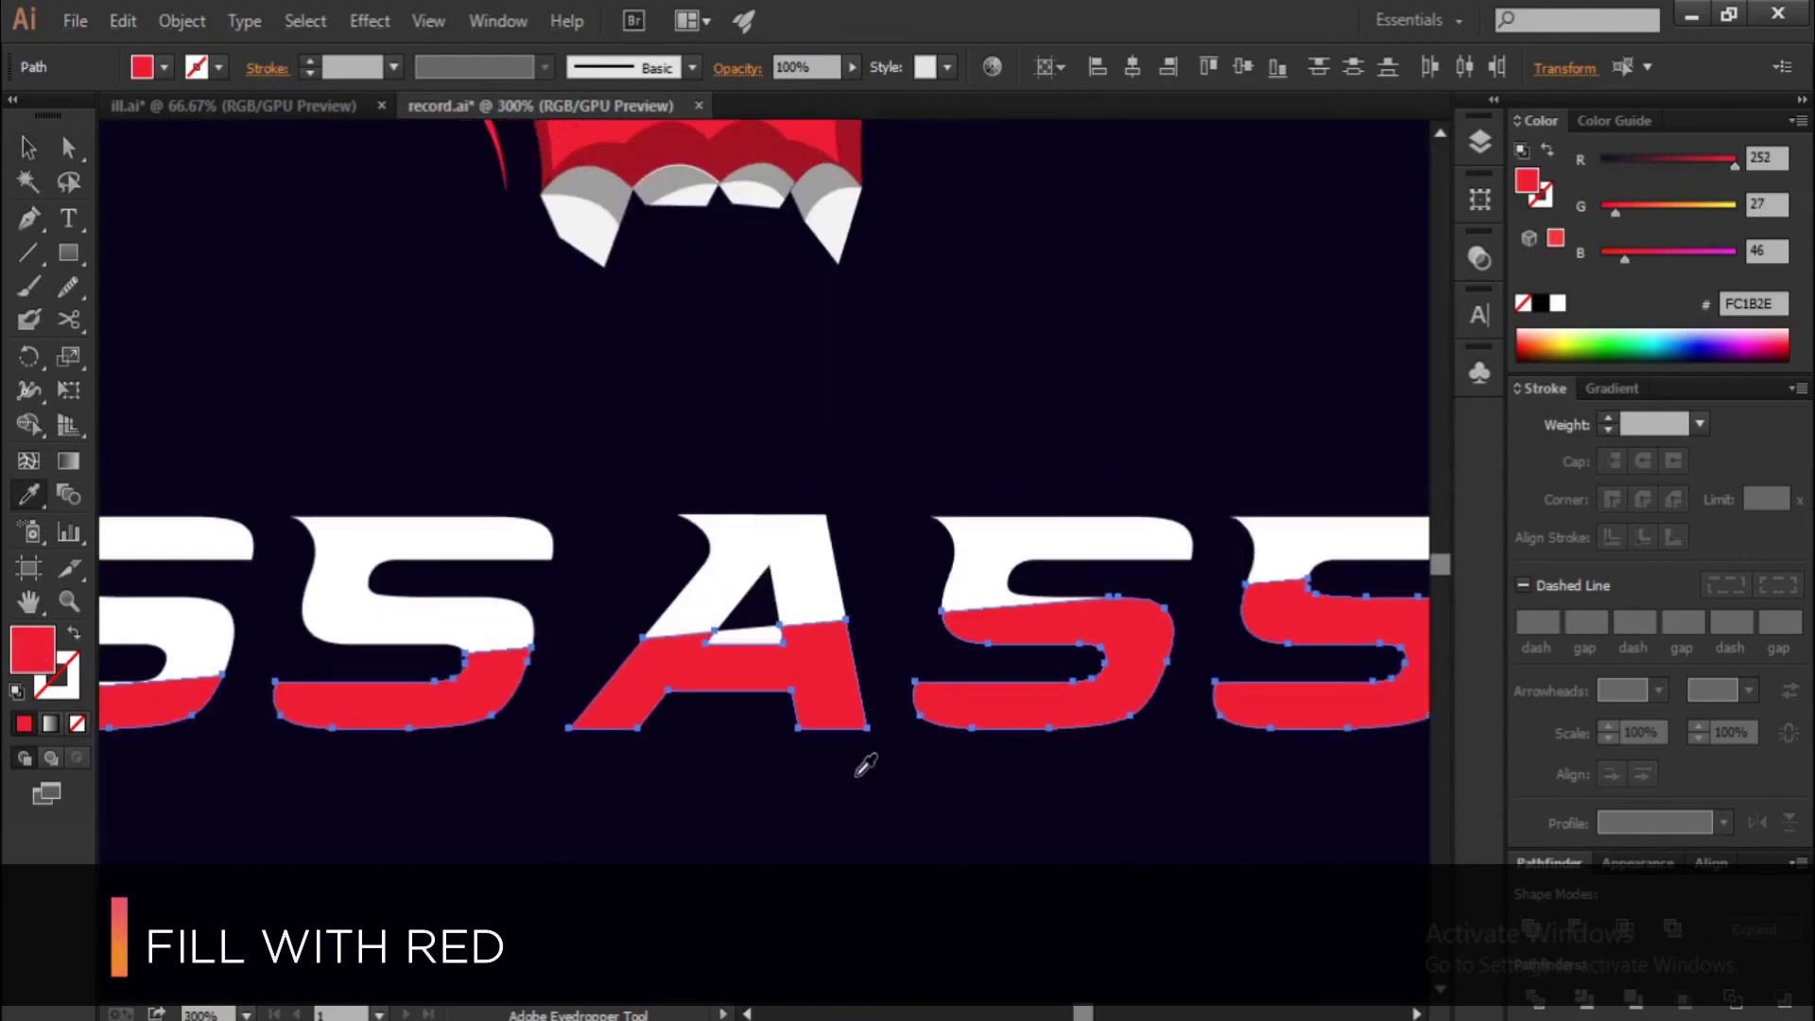
# Pick out the small white sliver inside the A with Direct Selection, then clear the selection
pyautogui.press('a')
pyautogui.click(863, 757)
pyautogui.click(764, 643)
pyautogui.press('v')
pyautogui.click(883, 842)
pyautogui.scroll(-5, 745, 768)
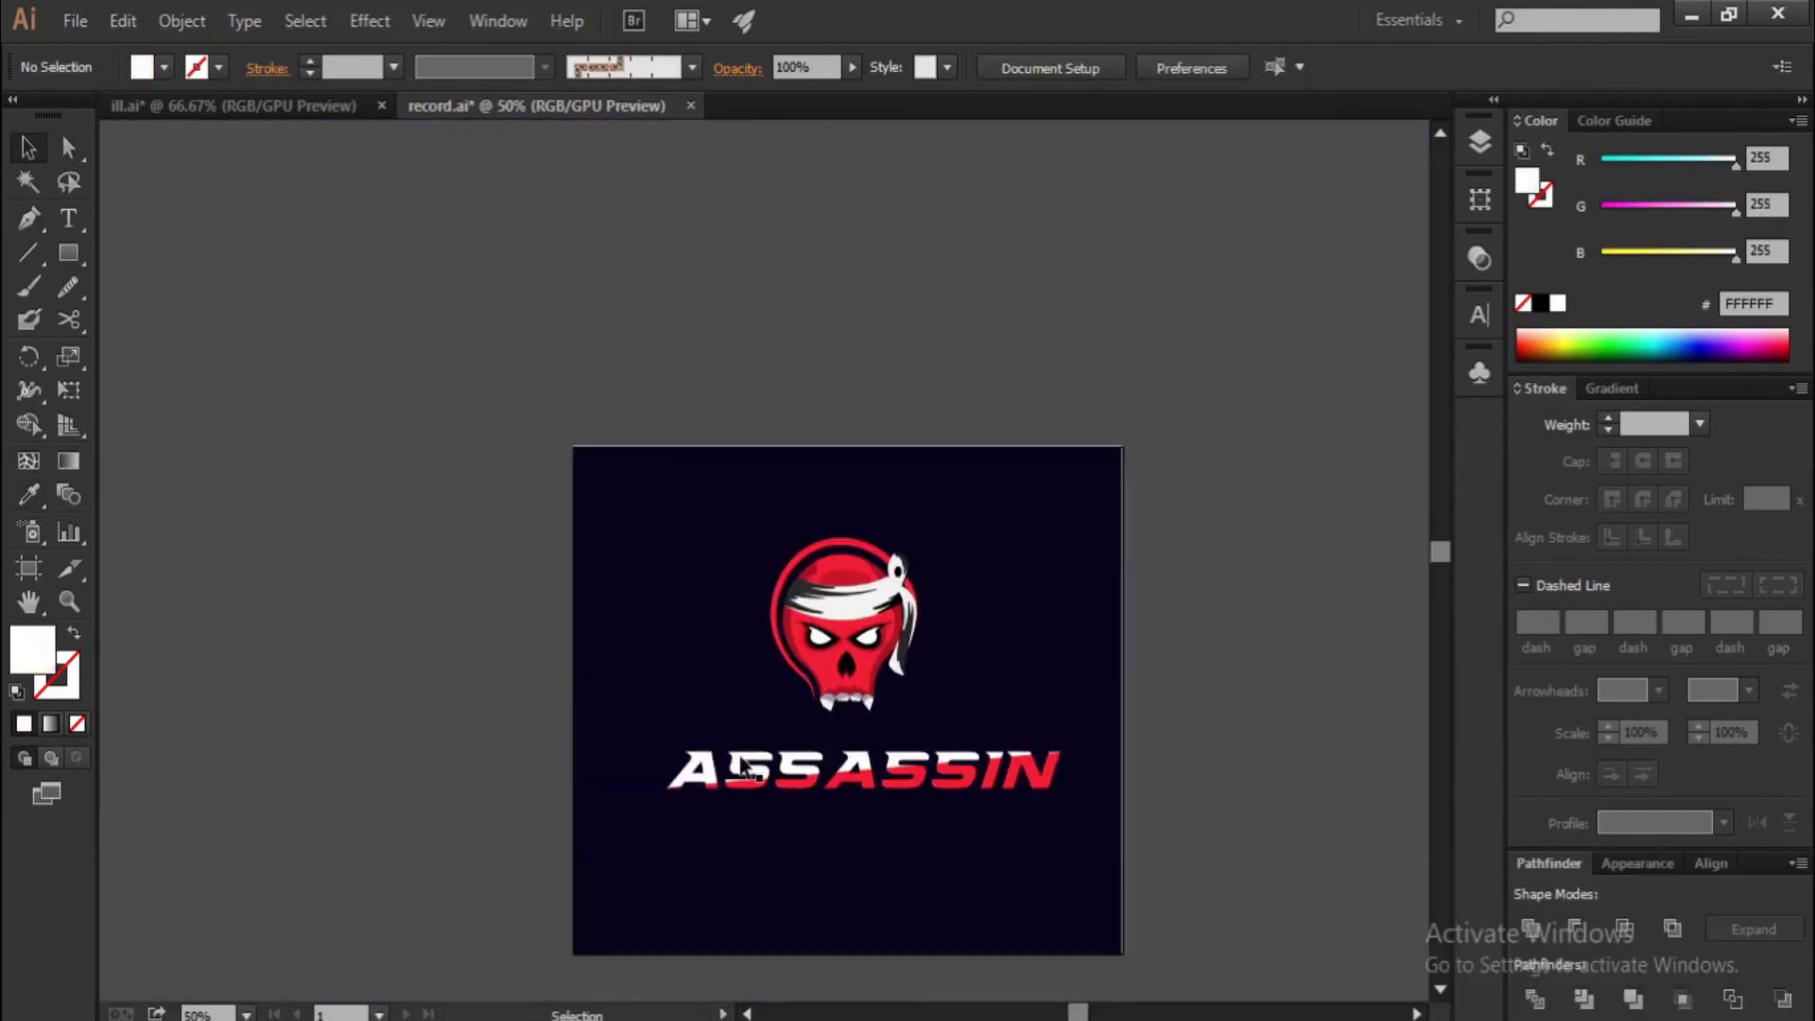
# Select the upper letter pieces and eyedropper an off-white fill onto them
pyautogui.click(711, 761)
pyautogui.scroll(1, 785, 780)
pyautogui.keyDown('shift'); pyautogui.click(837, 751); pyautogui.keyUp('shift')
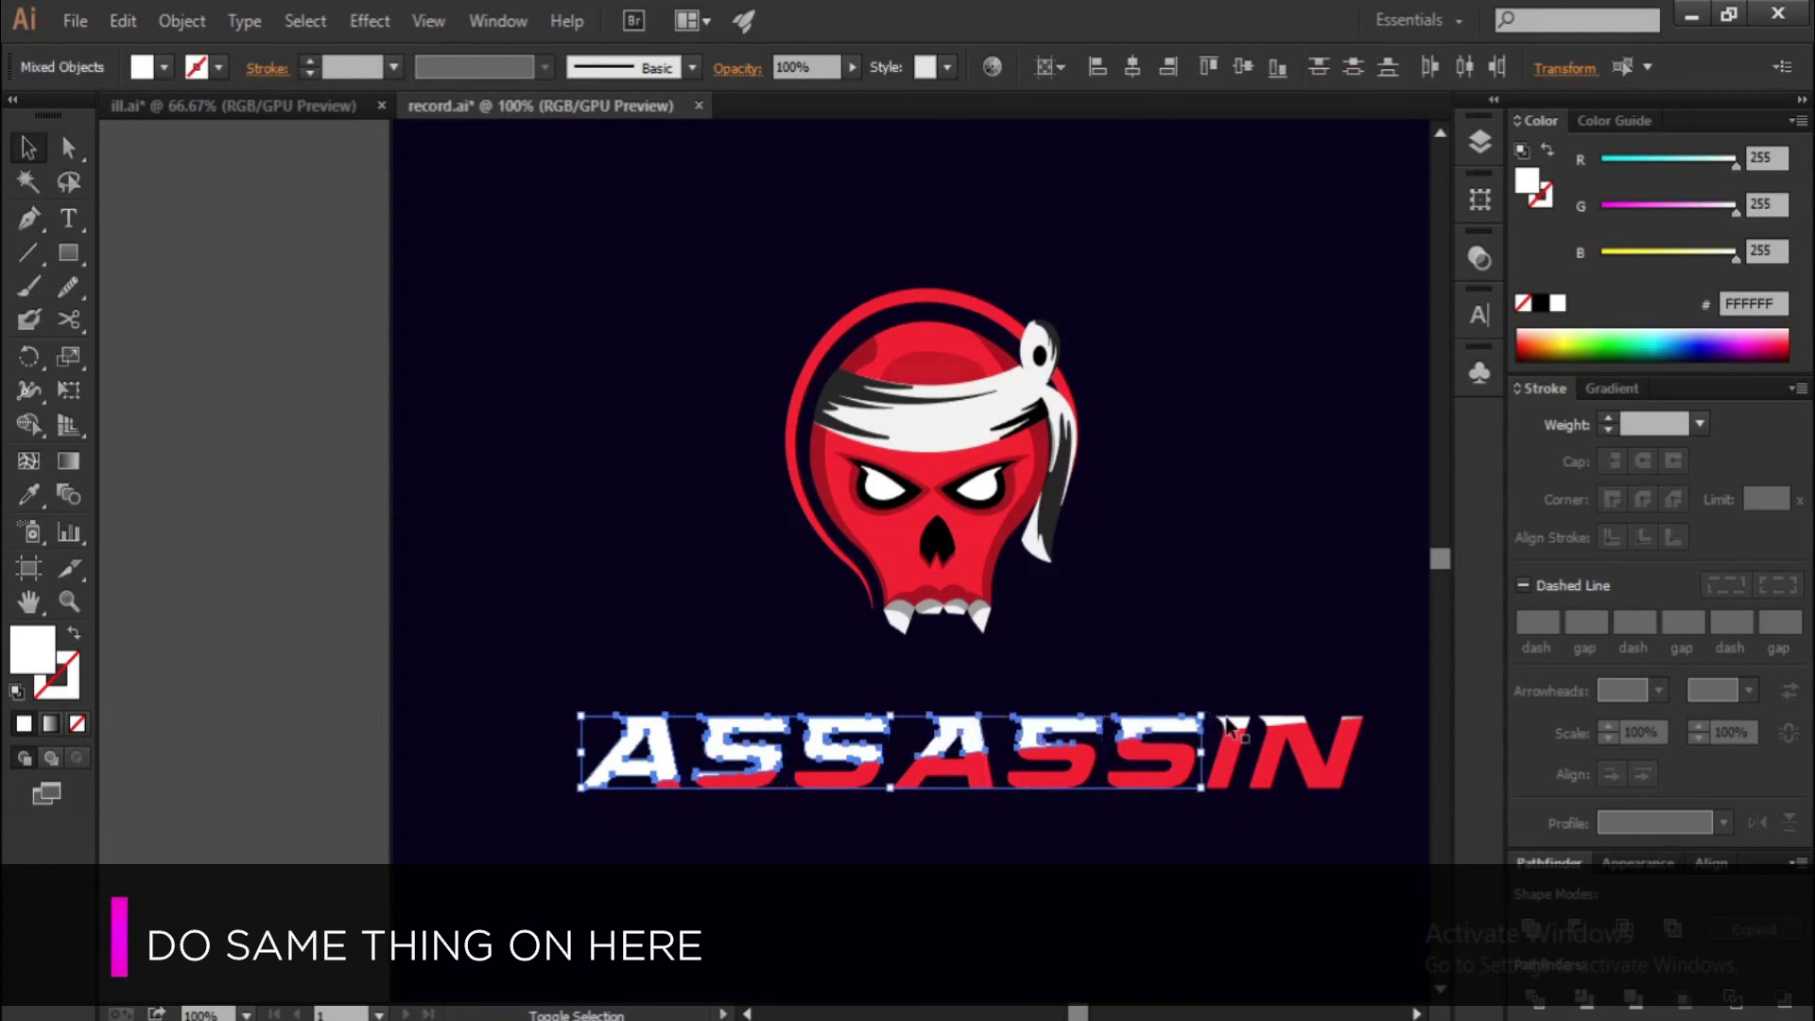
pyautogui.scroll(3, 1324, 718)
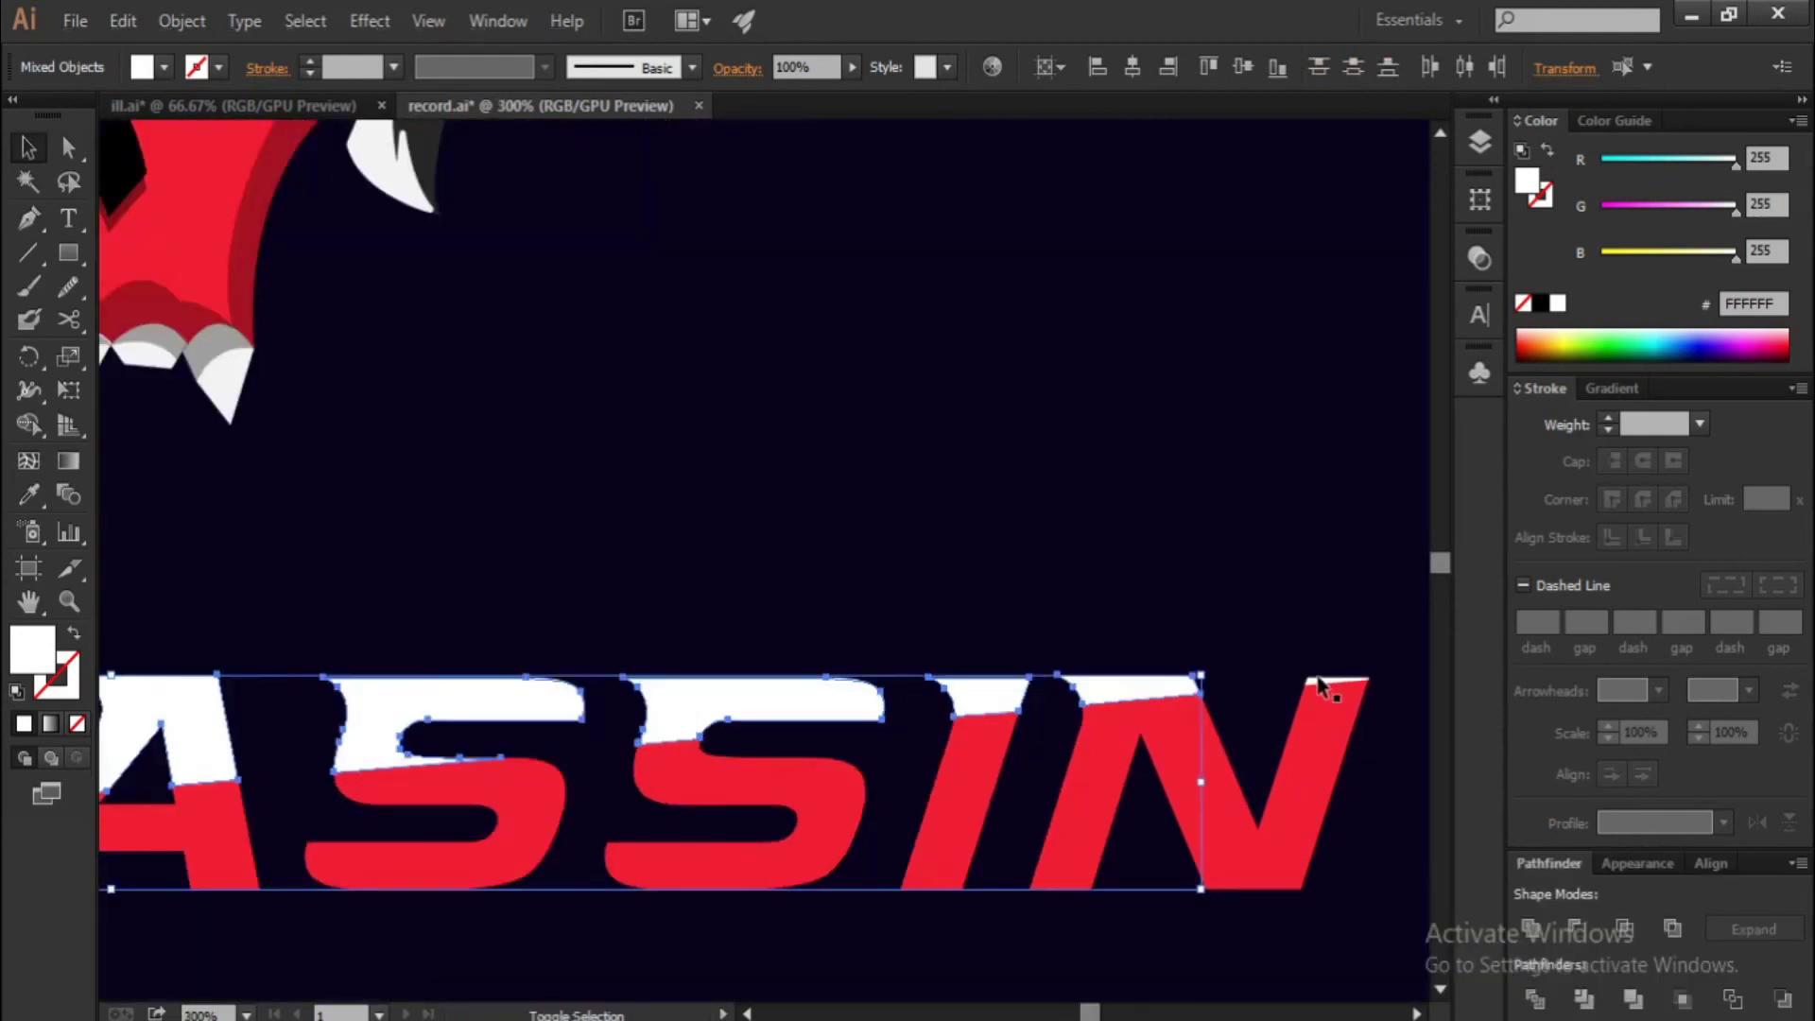
pyautogui.scroll(-2, 1303, 716)
pyautogui.scroll(-1, 1289, 734)
pyautogui.press('i')
pyautogui.click(1012, 624)
pyautogui.press('v')
pyautogui.click(393, 651)
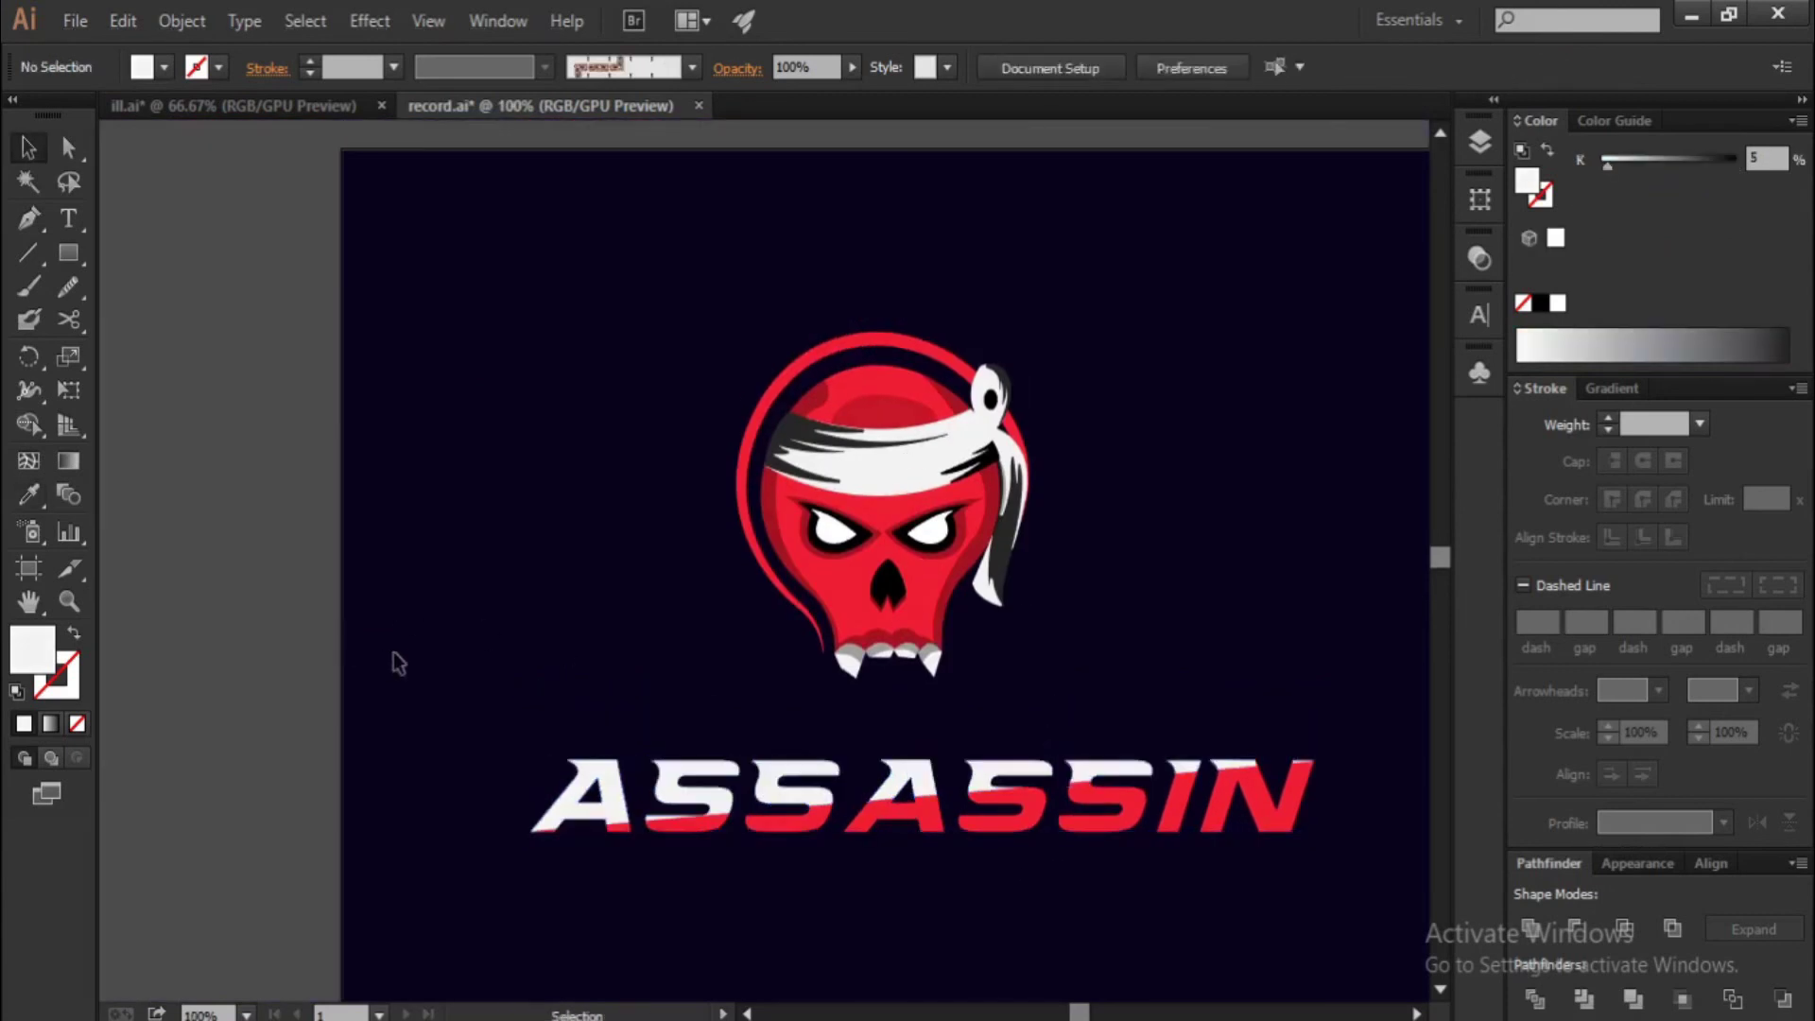
pyautogui.keyDown('alt'); pyautogui.scroll(-1, 393, 650); pyautogui.keyUp('alt')
pyautogui.moveTo(530, 762); pyautogui.dragTo(711, 774)
pyautogui.keyDown('alt'); pyautogui.scroll(-1, 712, 772); pyautogui.keyUp('alt')
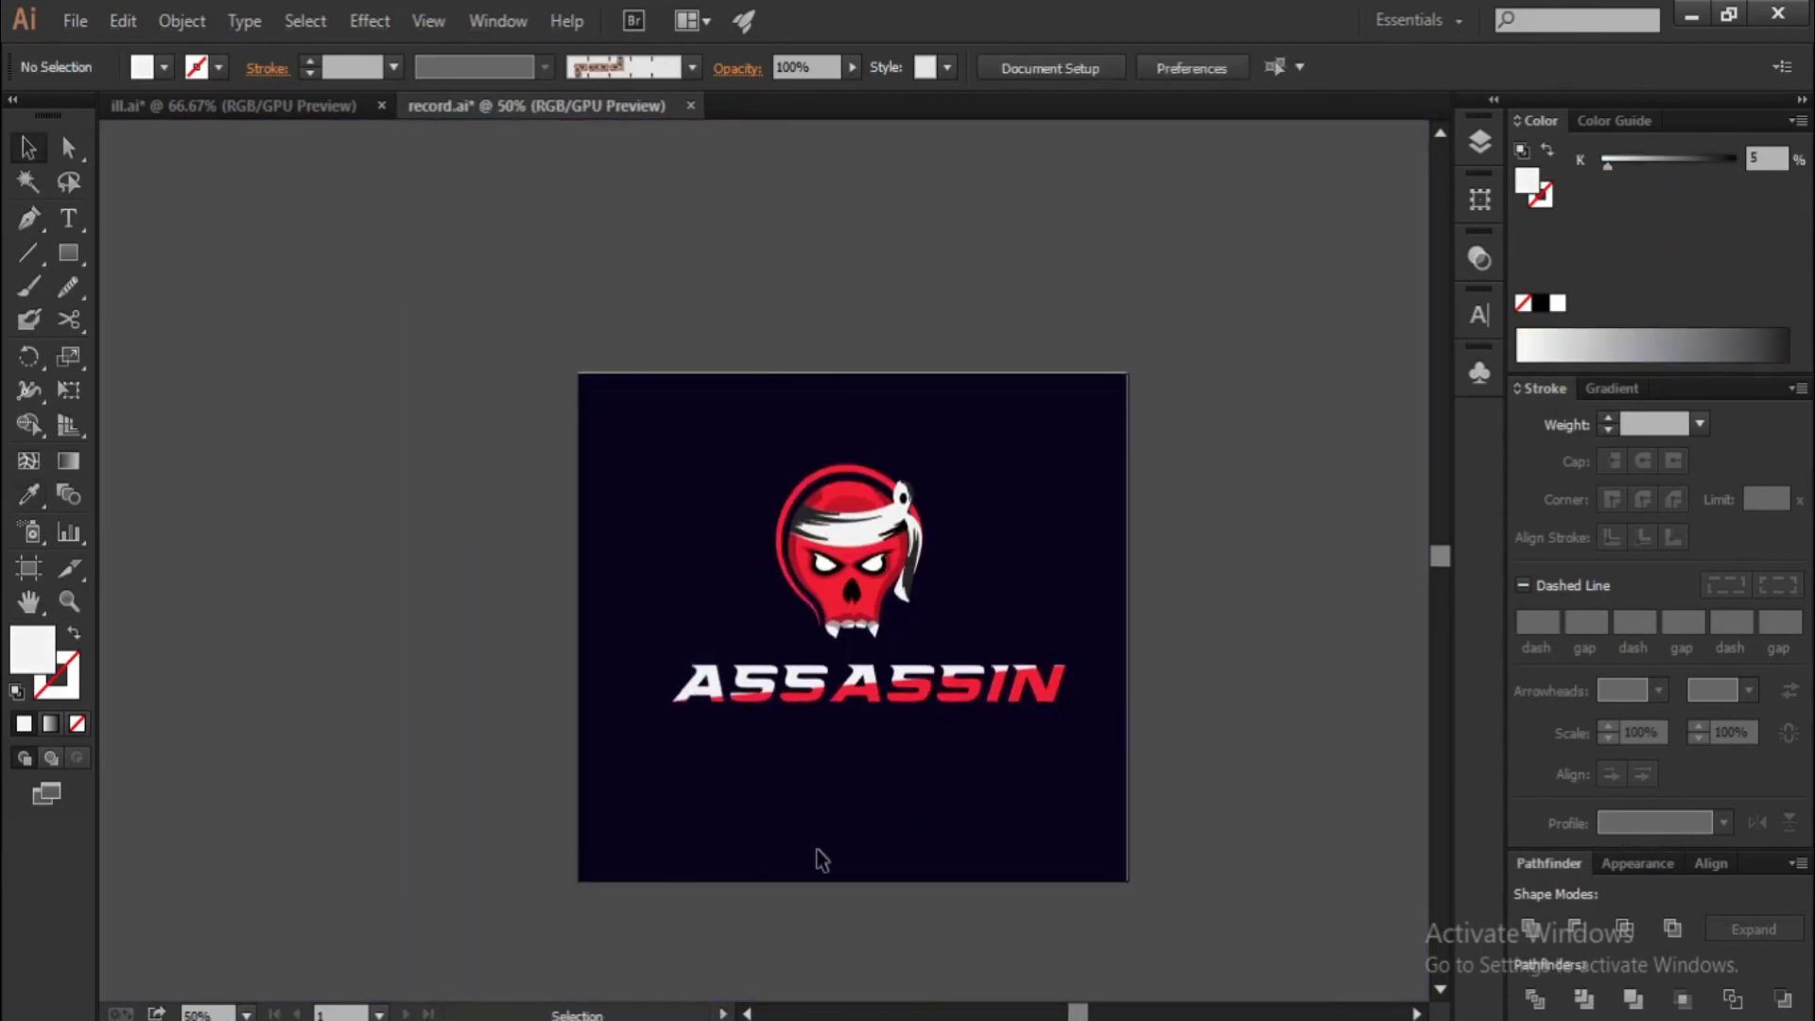